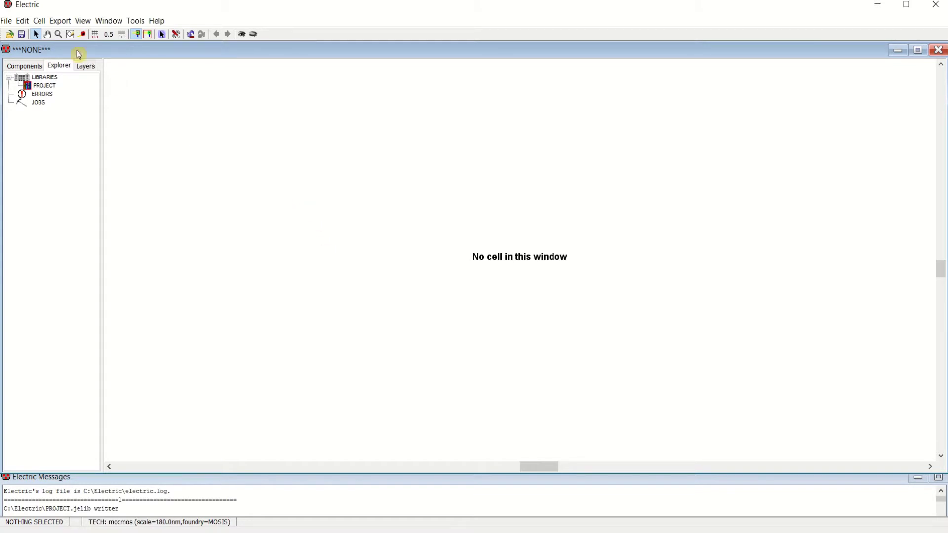
Step: Create a new schematic cell named CMOS_TG in the PROJECT library
click(39, 20)
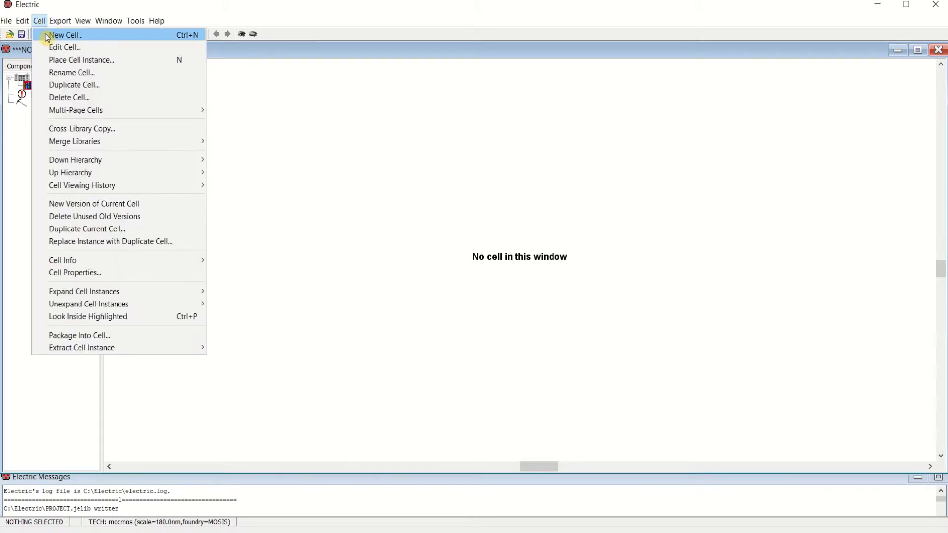
click(47, 35)
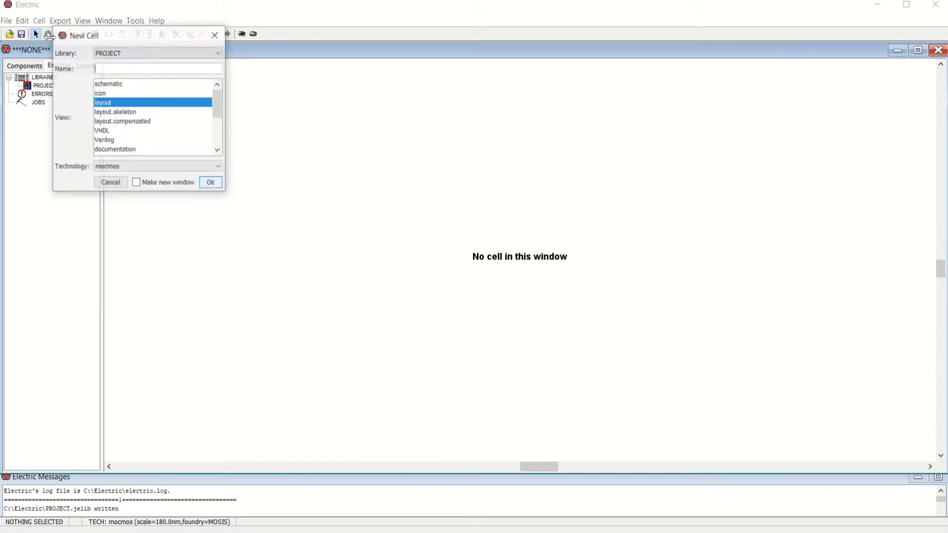
click(119, 83)
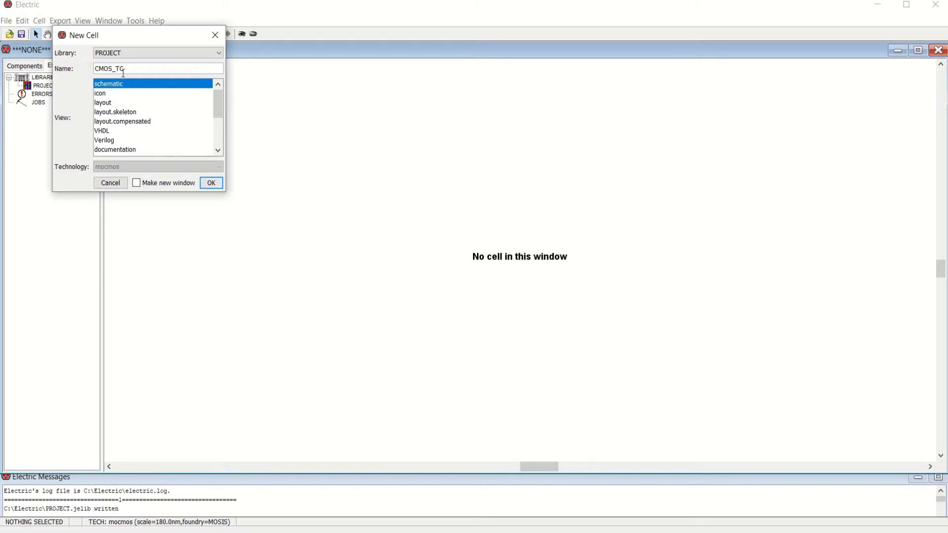
click(211, 183)
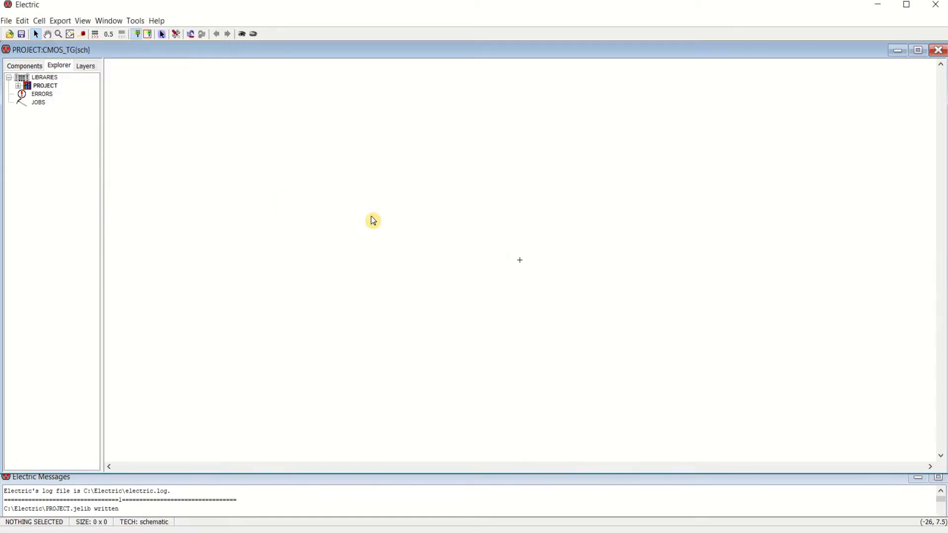
Step: Place a pMOS transistor in the schematic and an nMOS transistor just below it
click(23, 68)
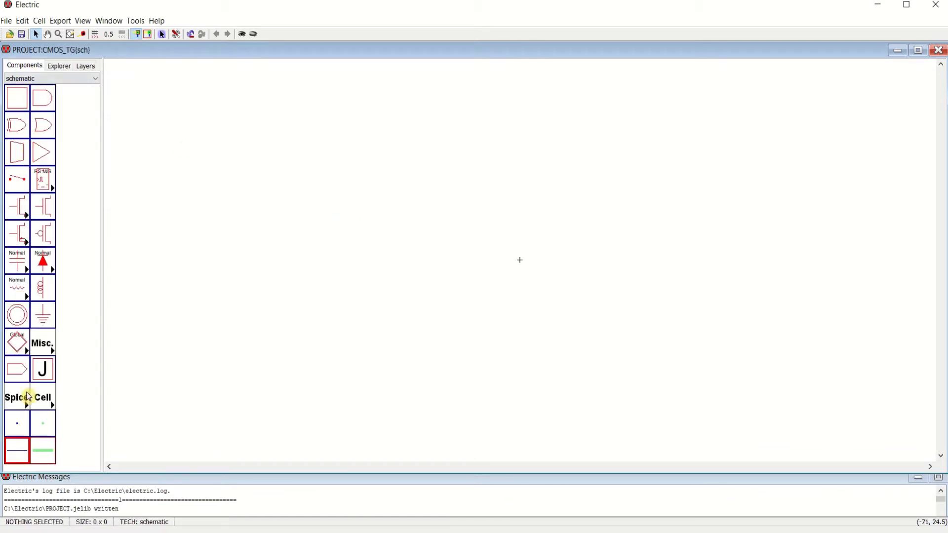
click(47, 239)
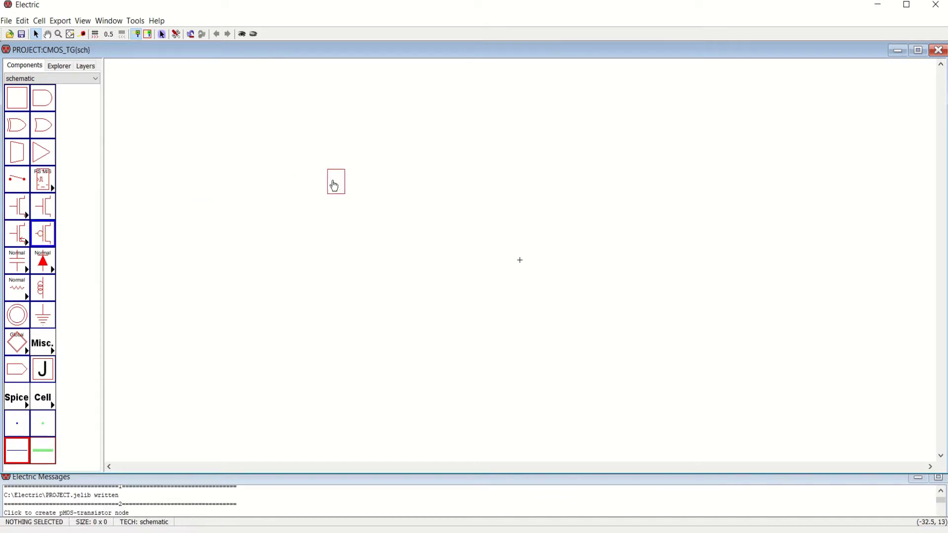
click(335, 183)
click(49, 218)
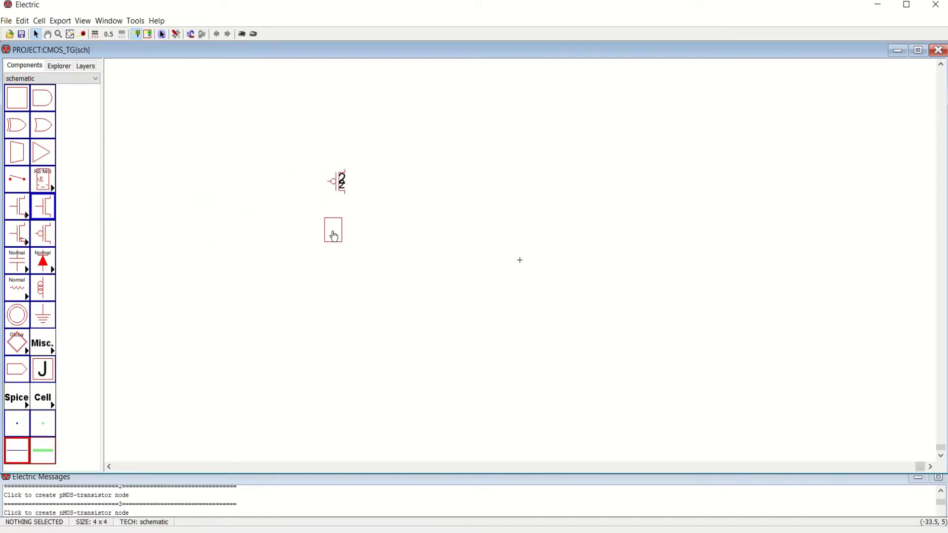
click(333, 234)
click(398, 256)
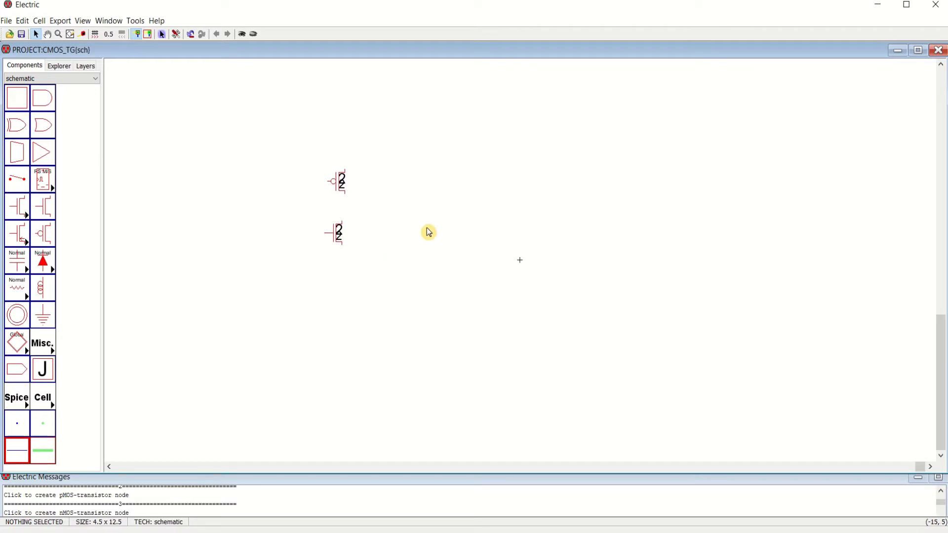
Step: Move the pMOS transistor by (-1, -1), closer to the nMOS transistor
click(107, 22)
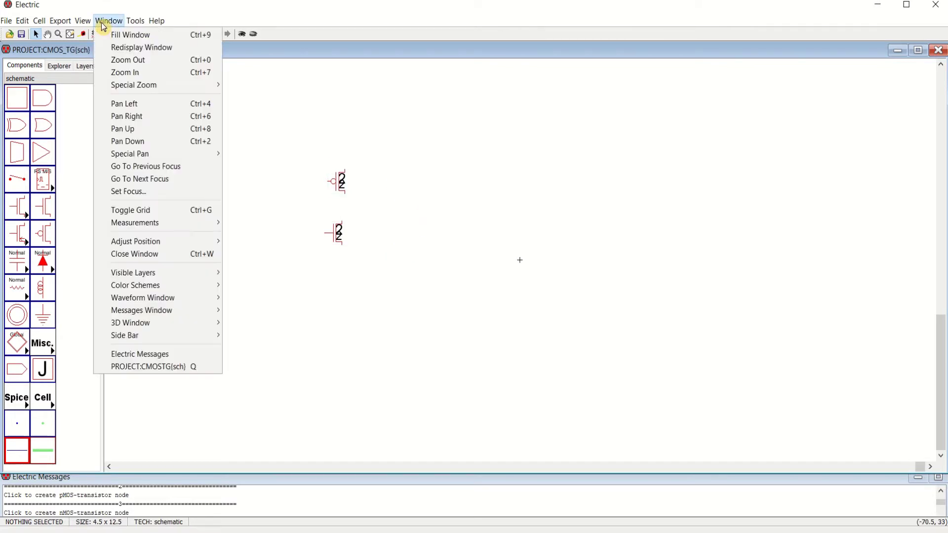
click(130, 36)
click(548, 142)
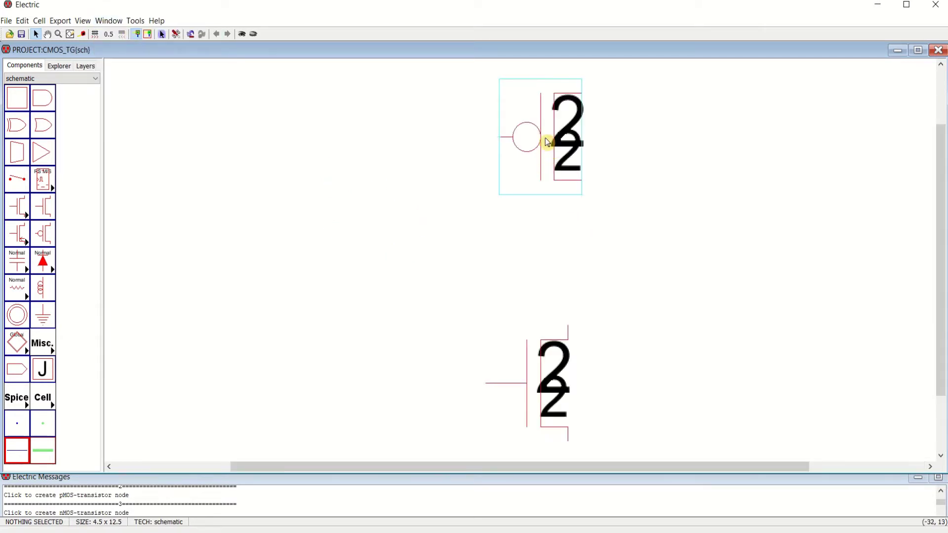
drag(548, 142, 518, 165)
click(641, 252)
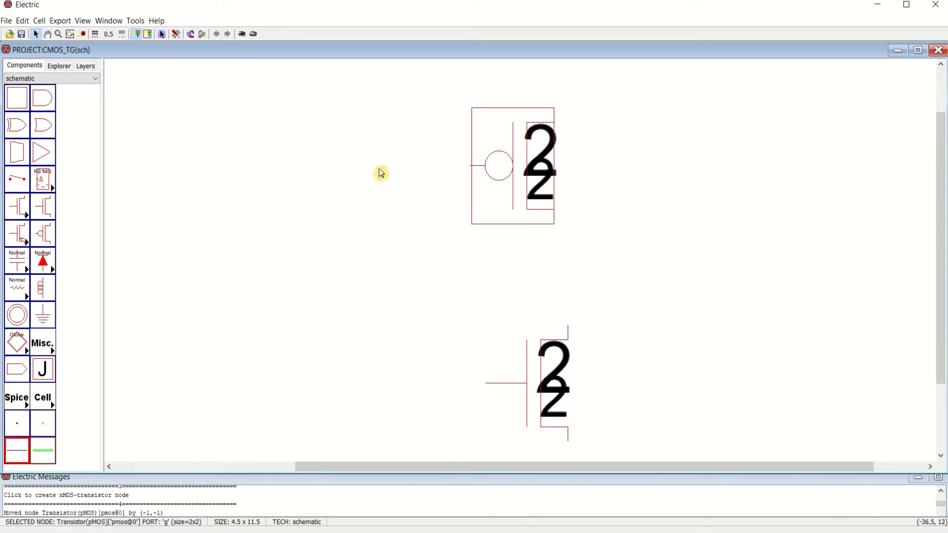
click(736, 185)
Step: Rotate the pMOS transistor 90 degrees clockwise and shift it by (1, 0.5)
click(522, 166)
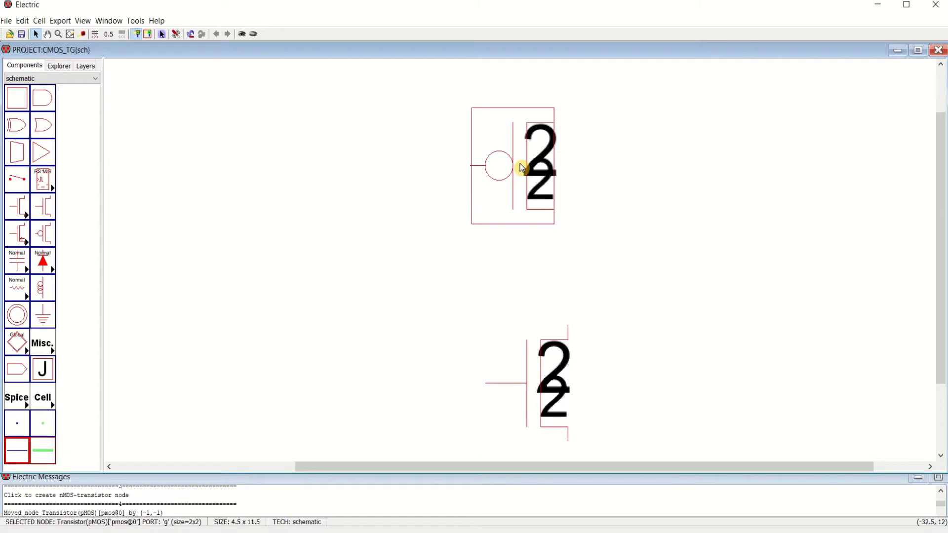
click(23, 23)
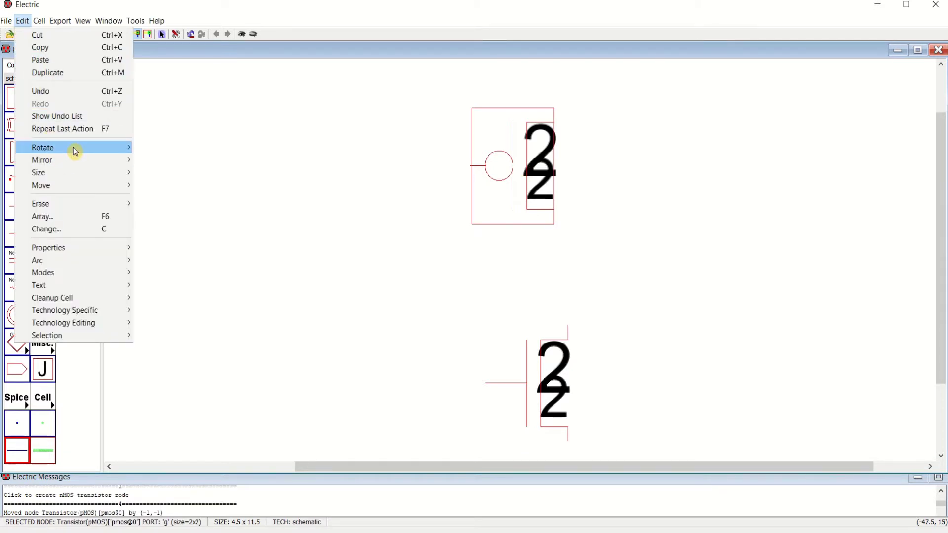
mouse_move(73, 148)
click(198, 148)
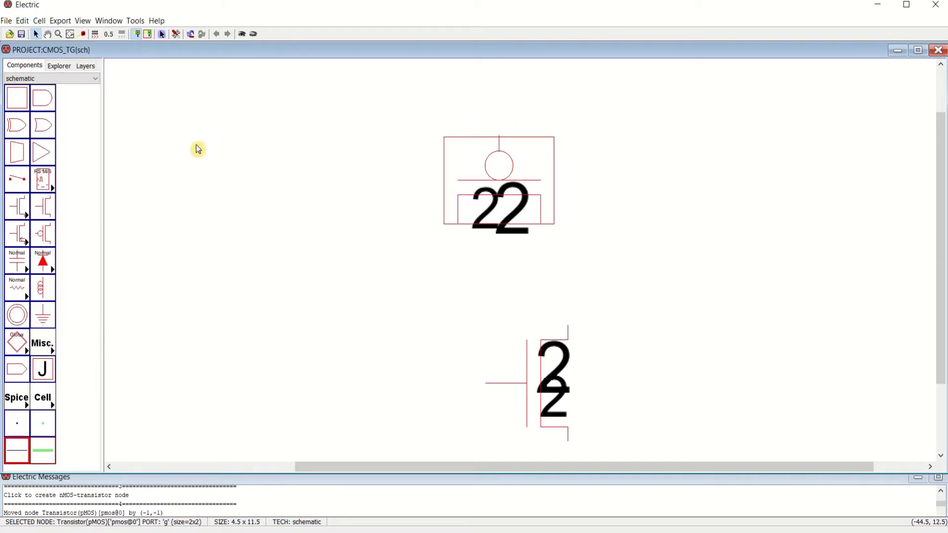
drag(521, 190, 554, 175)
Step: Rotate the nMOS transistor 90 degrees counterclockwise and shift it by (0.5, 0) to align it under the pMOS transistor
click(538, 390)
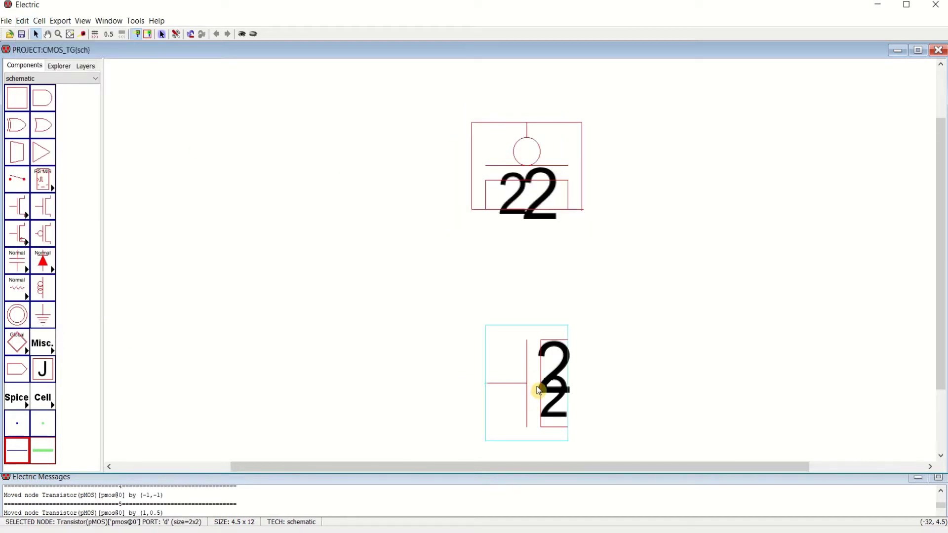
click(28, 25)
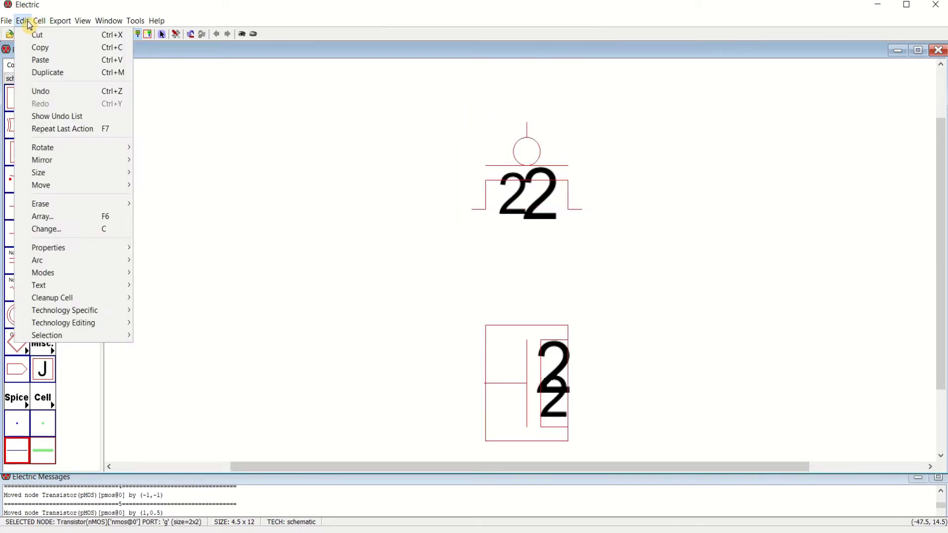
mouse_move(79, 149)
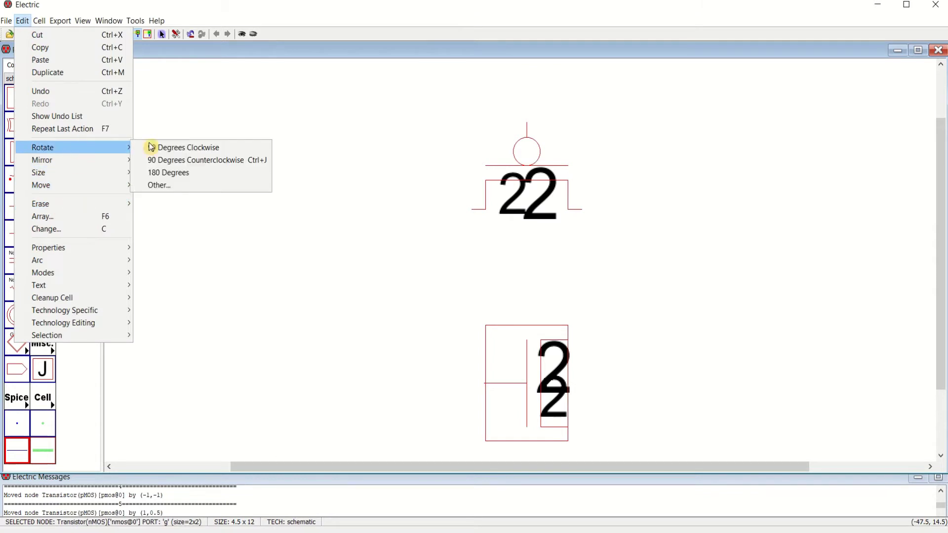
click(184, 161)
click(624, 325)
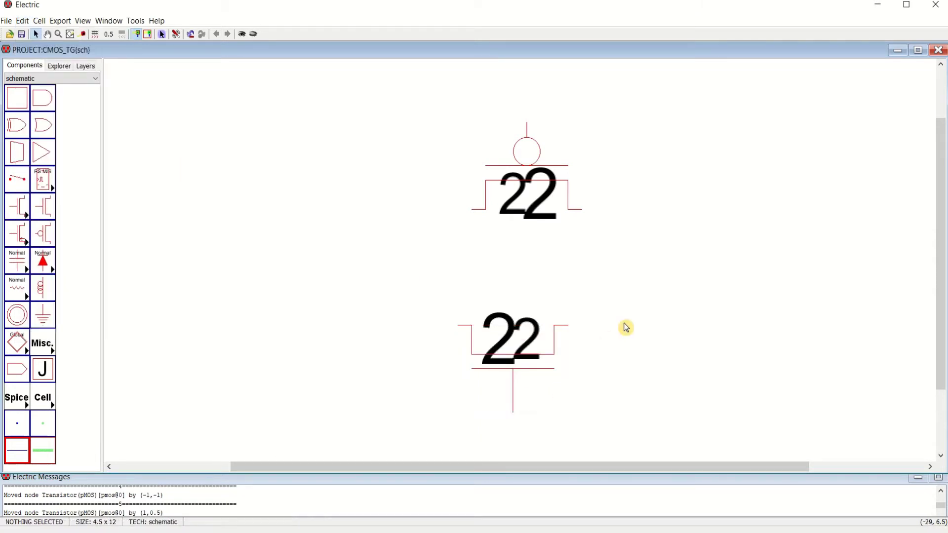
drag(510, 345, 536, 338)
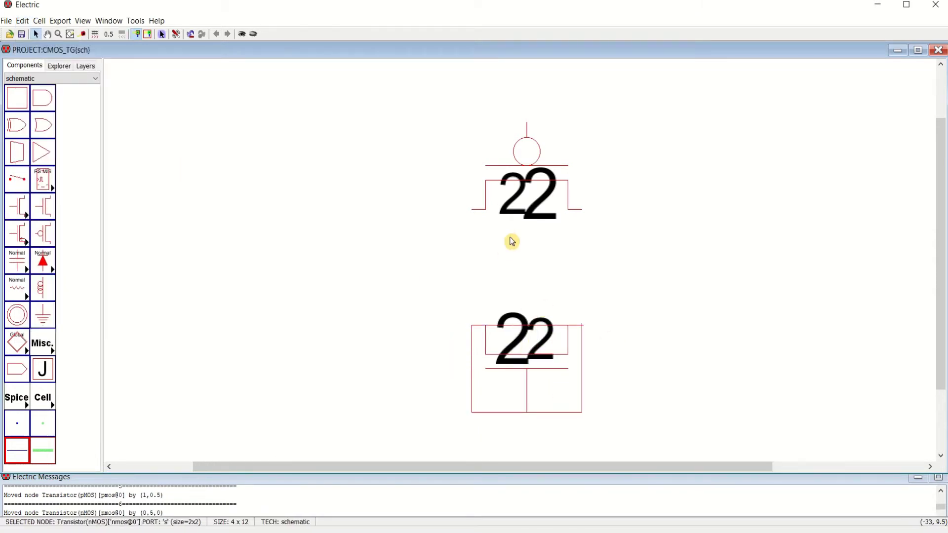
Step: Change the selected pMOS transistor to the pmos-4 primitive from the 4-Port-Transistor group
click(538, 198)
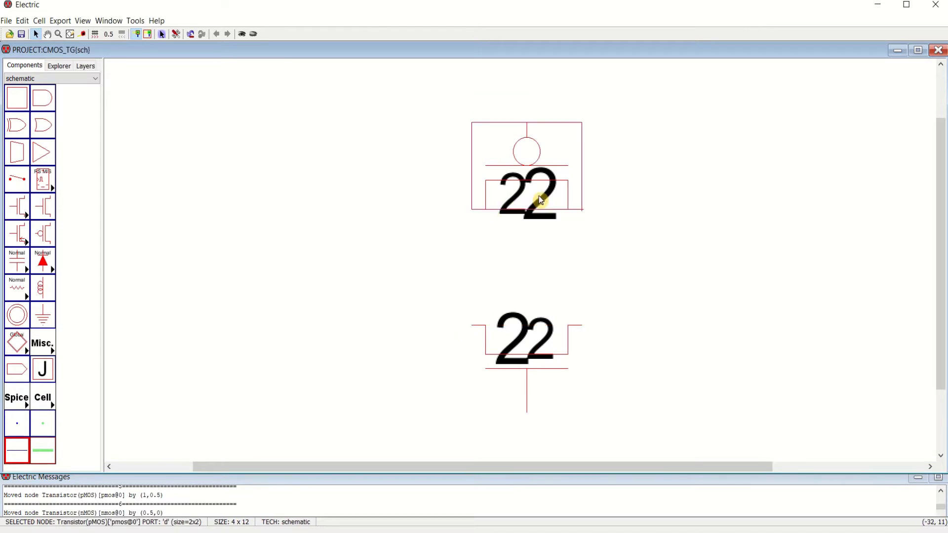
click(714, 256)
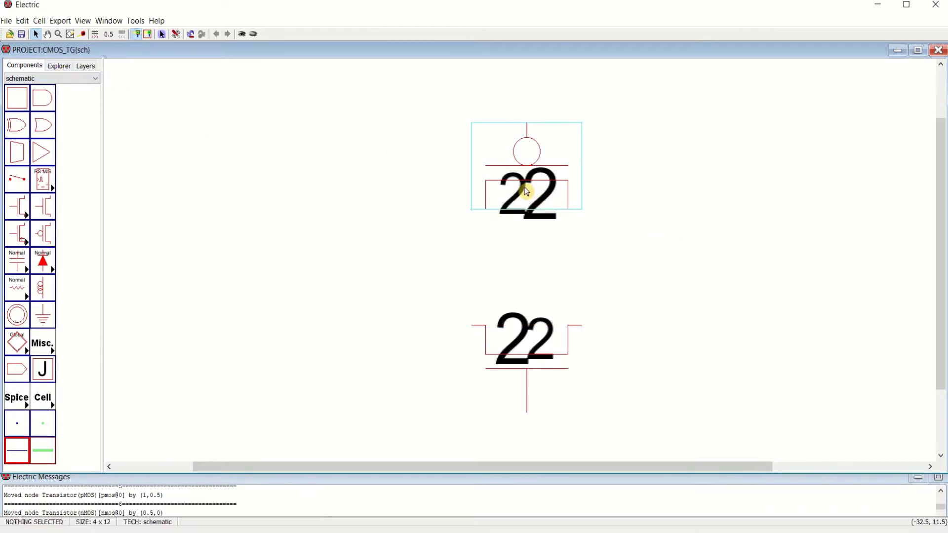
click(525, 191)
click(23, 21)
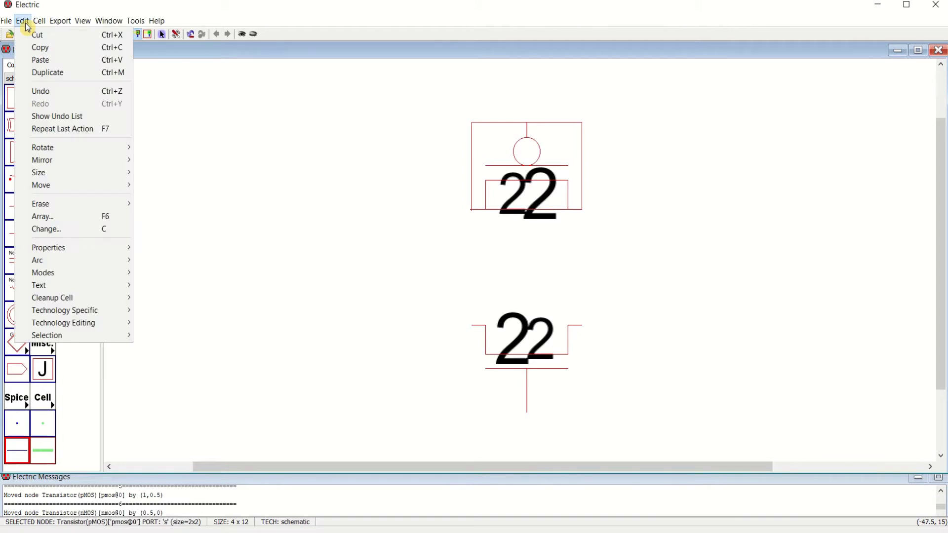
click(74, 230)
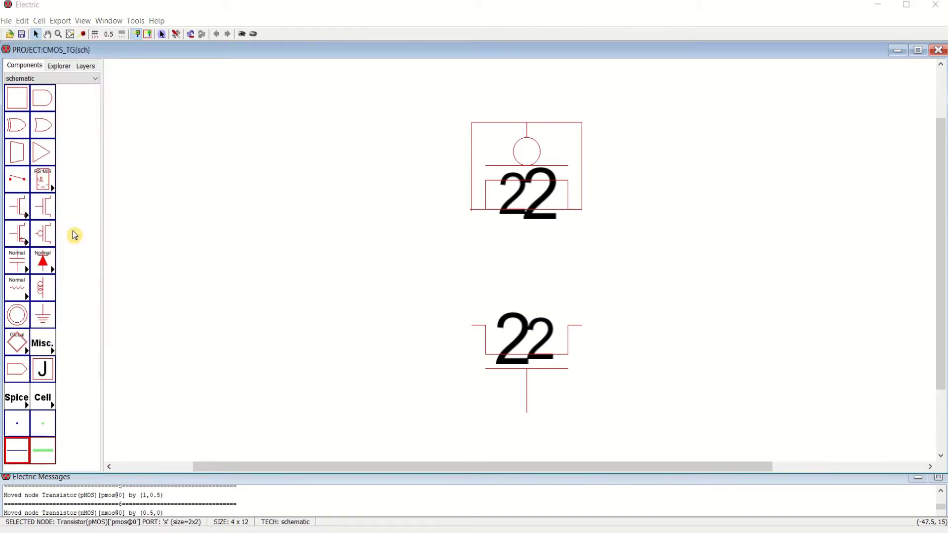
drag(171, 148, 173, 93)
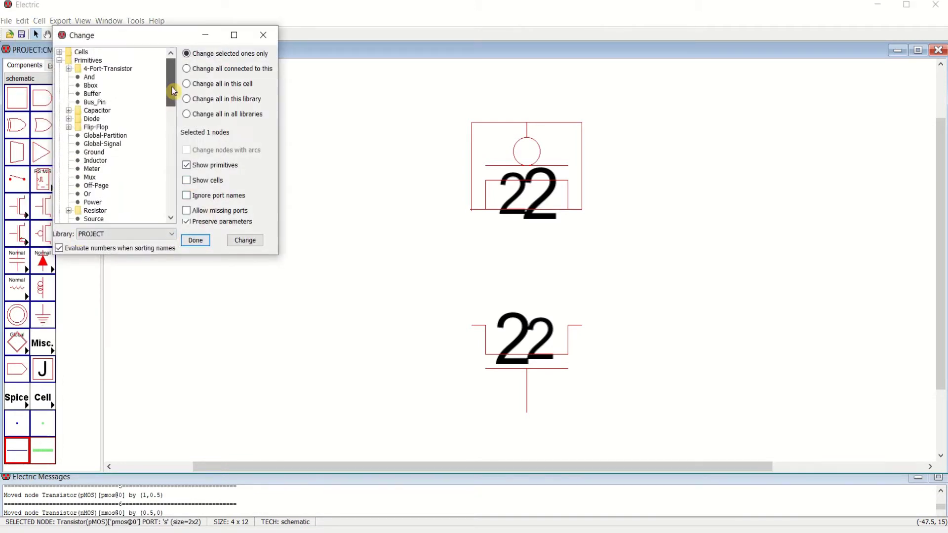
click(96, 69)
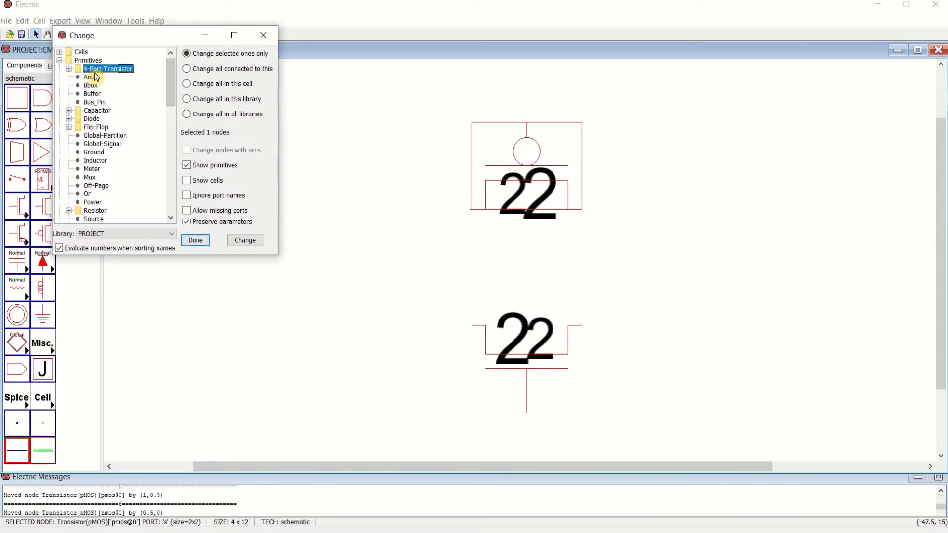
click(69, 70)
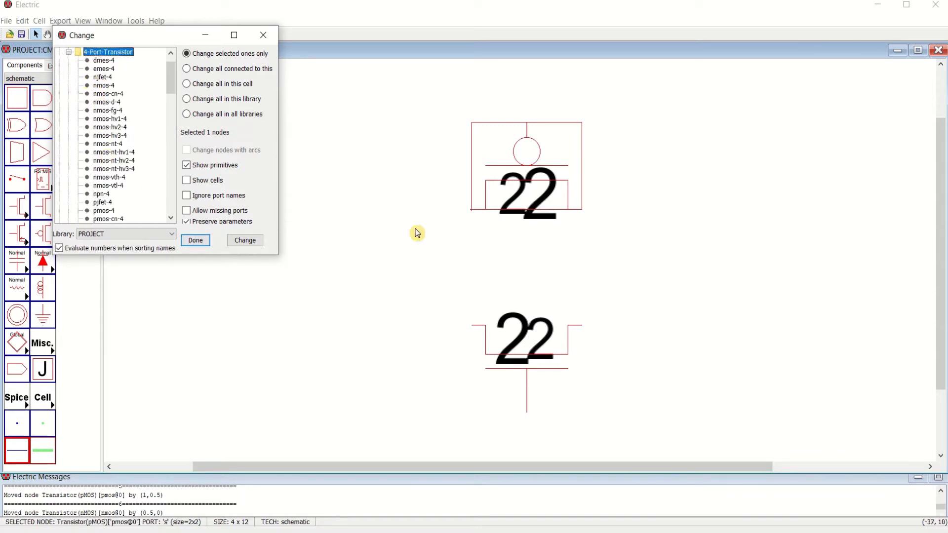
click(107, 210)
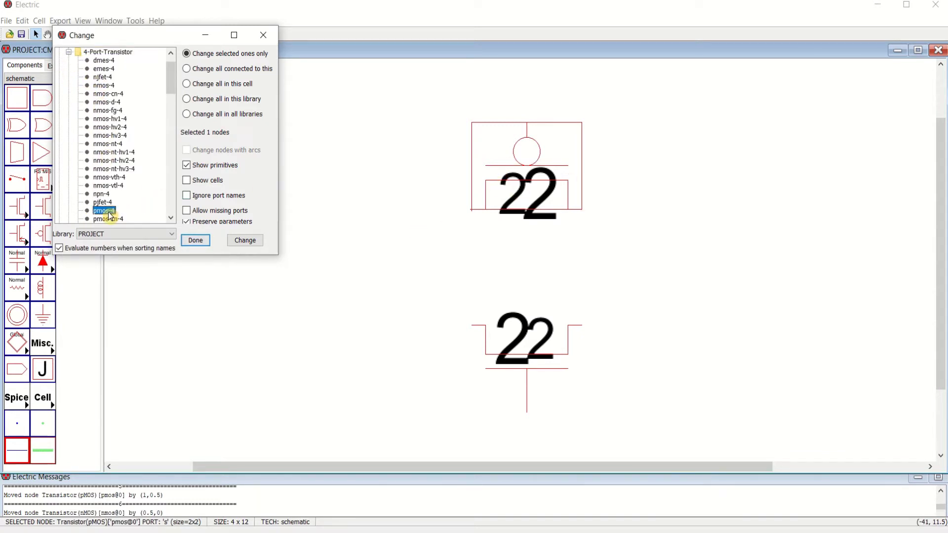
click(245, 240)
click(491, 232)
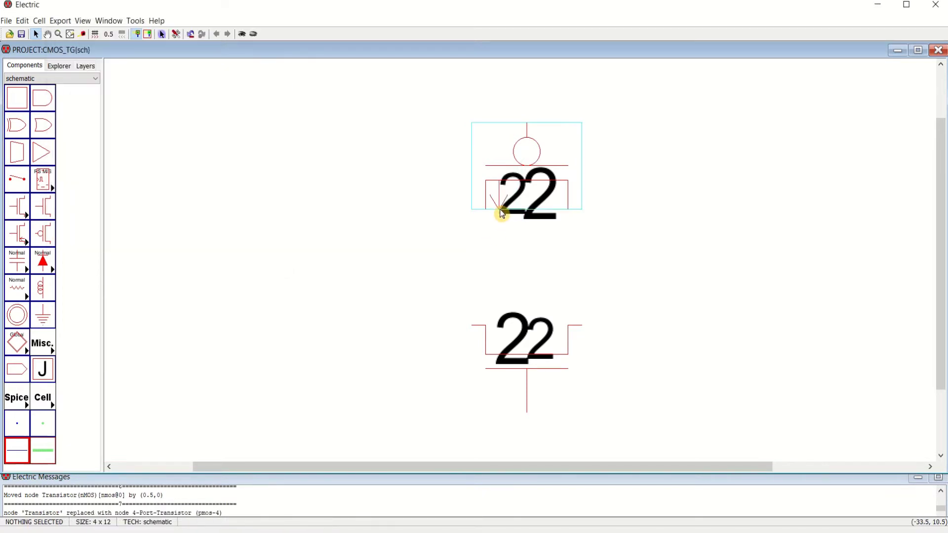
Step: Change the lower nMOS transistor to the nmos-4 primitive from the 4-Port-Transistor group
click(491, 344)
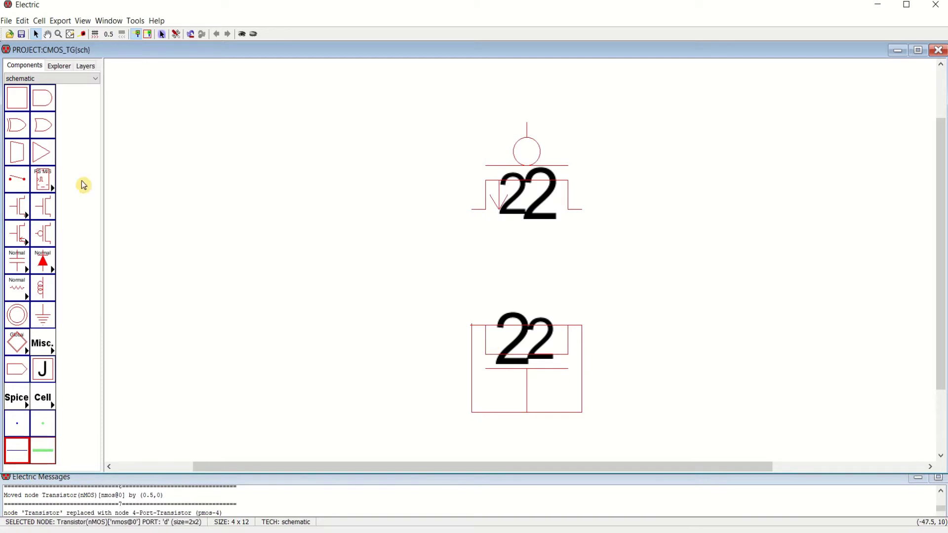
click(22, 22)
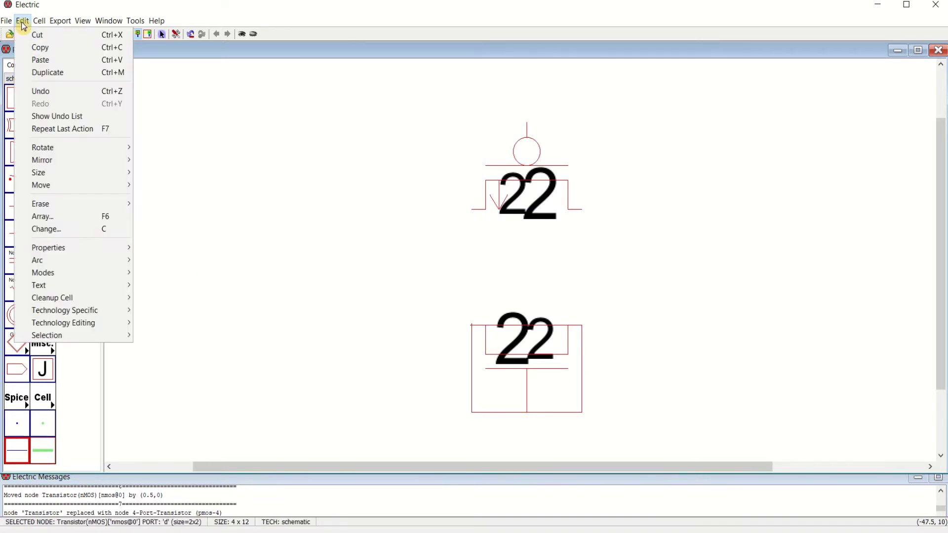
click(85, 230)
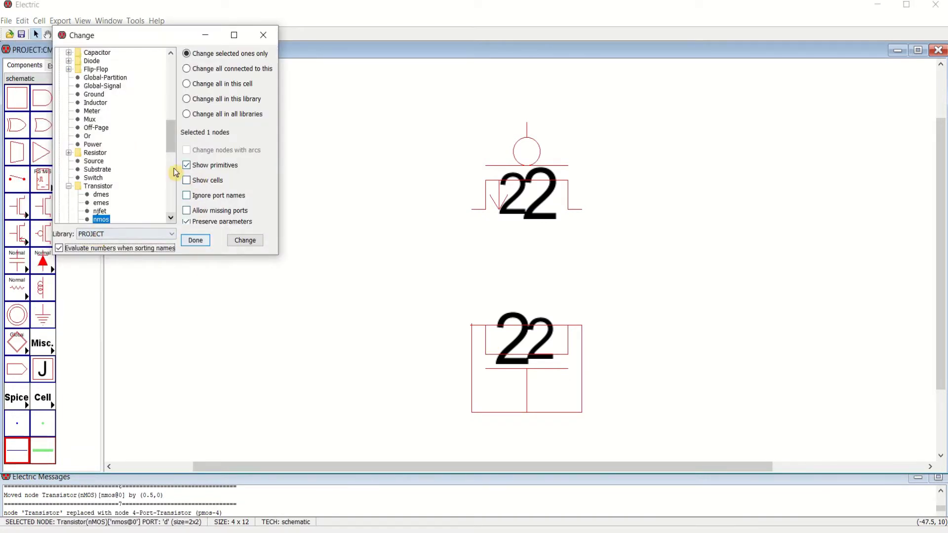
drag(169, 131, 170, 67)
click(99, 69)
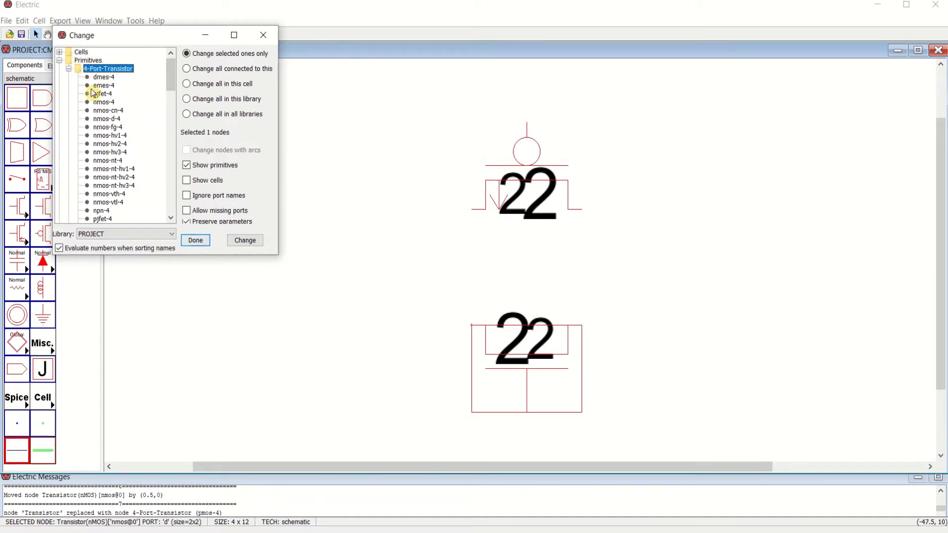
scroll(132, 183, down, 2)
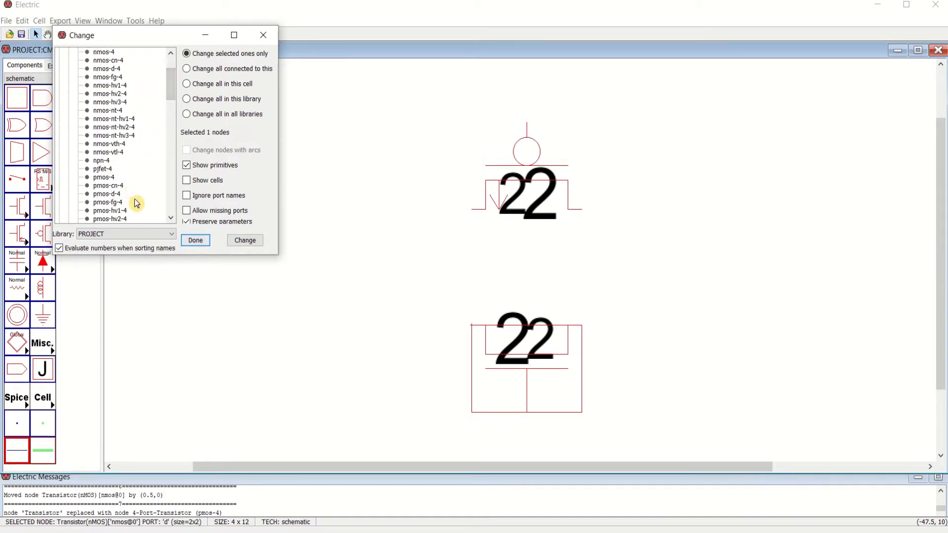
scroll(133, 173, up, 2)
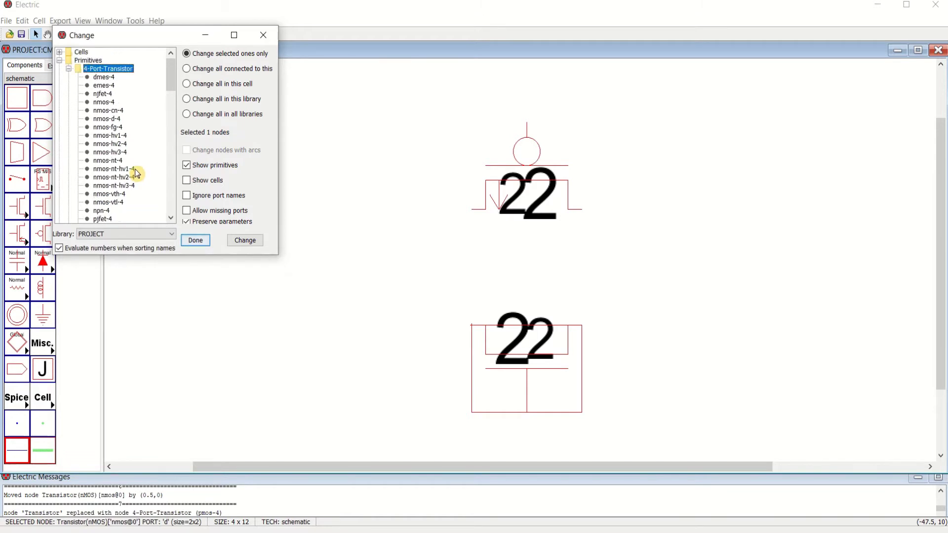
click(113, 103)
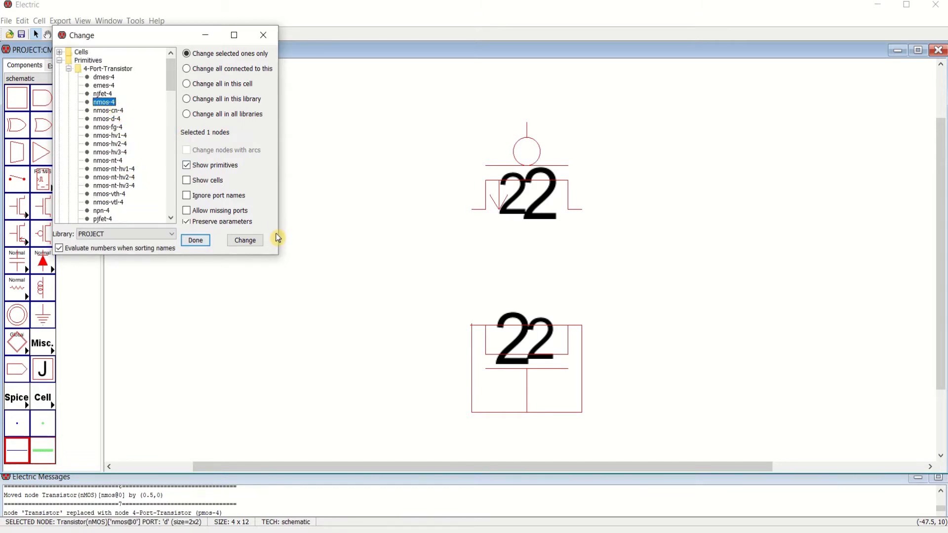
click(245, 240)
click(195, 241)
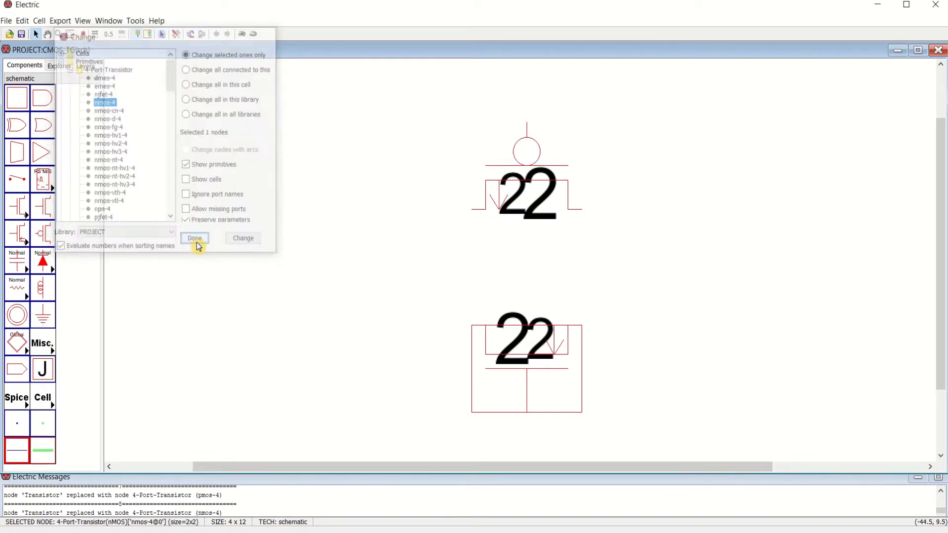
click(638, 333)
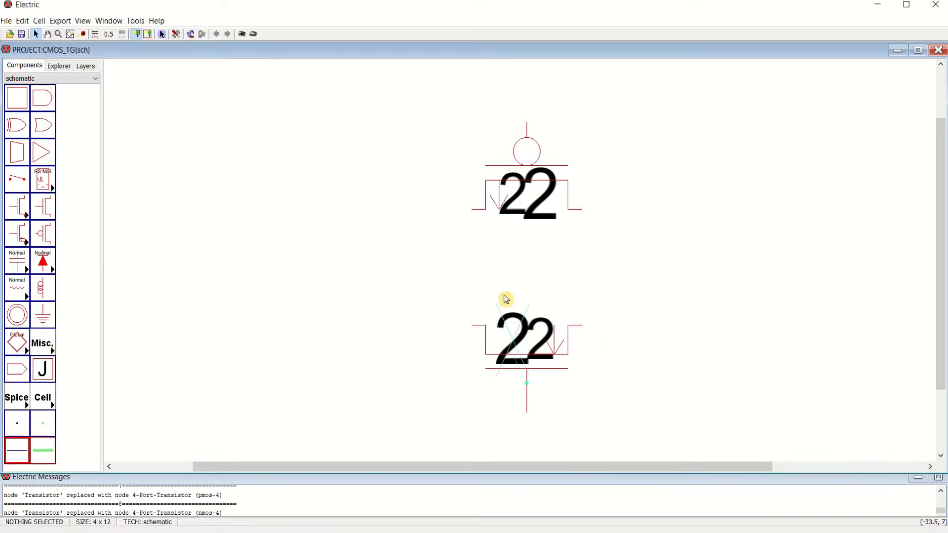
Step: Set the unit size of the width and length texts on both transistors to 1
click(538, 221)
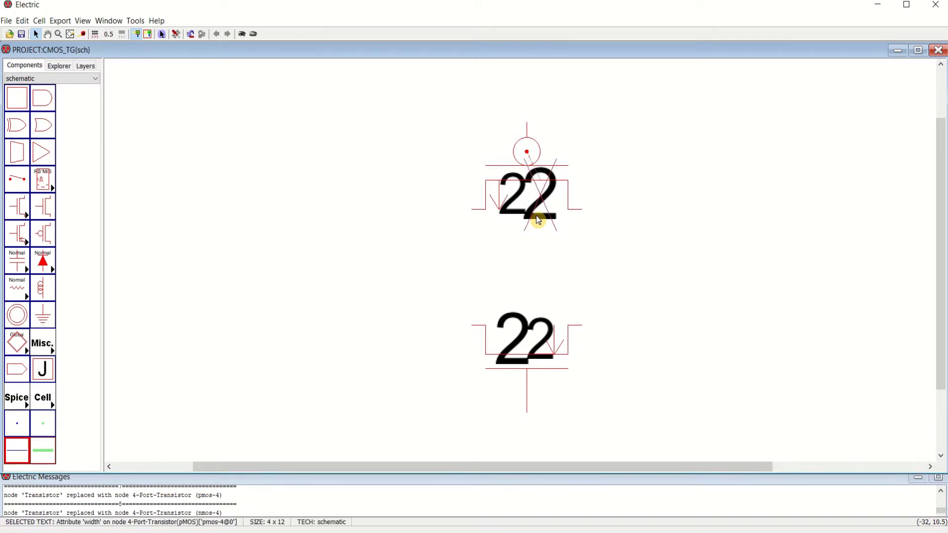
shift+click(514, 213)
shift+click(506, 340)
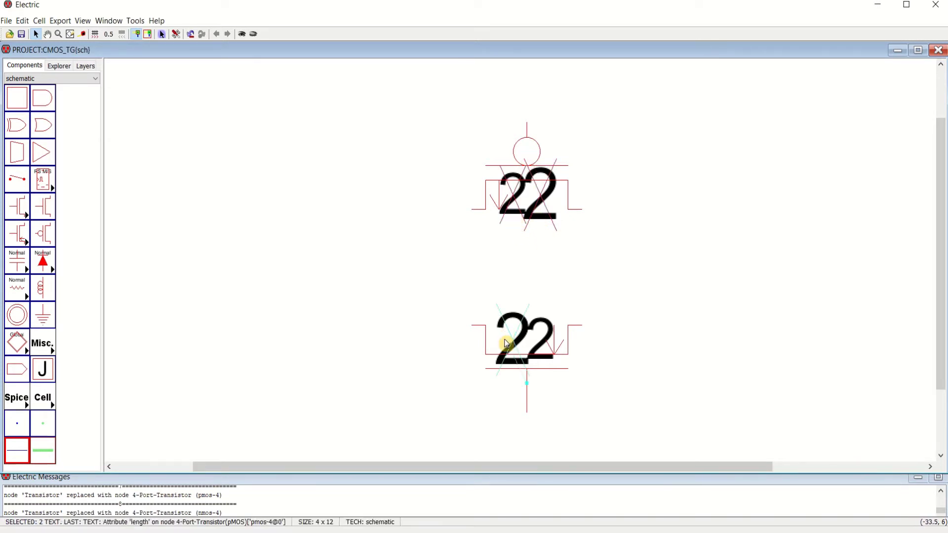
shift+click(549, 340)
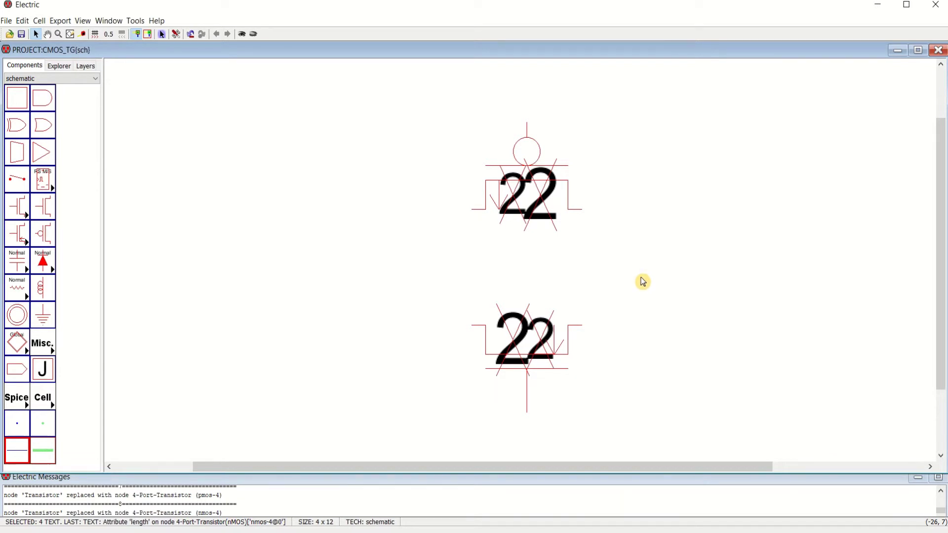
key(ctrl+i)
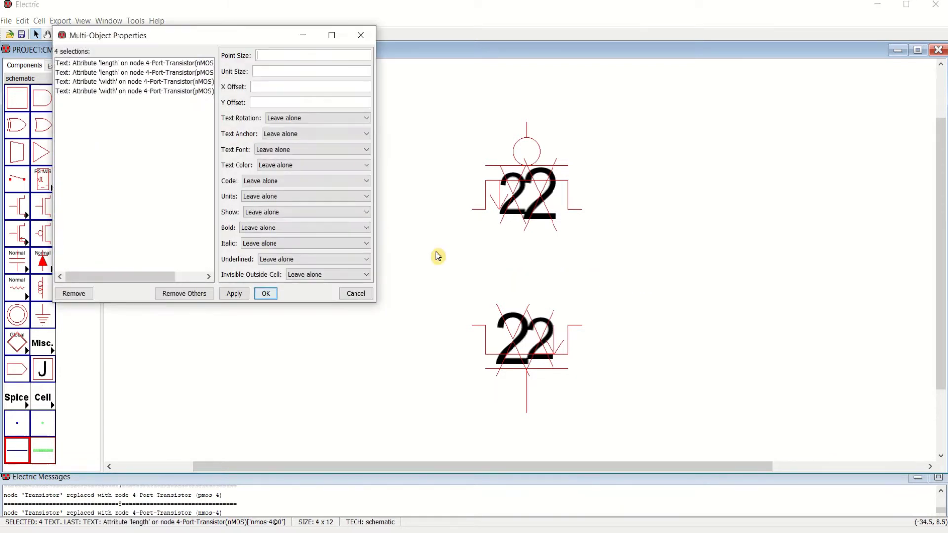
click(268, 72)
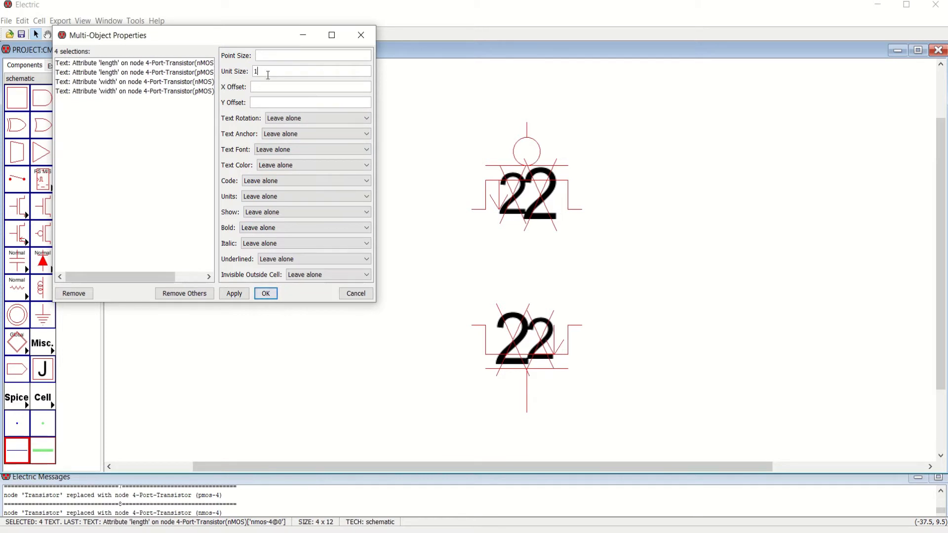
click(234, 294)
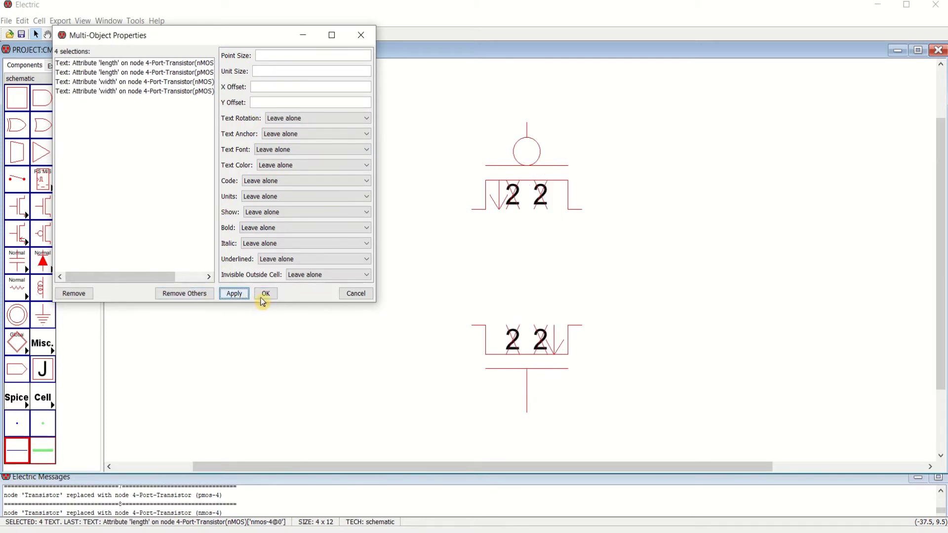
click(266, 294)
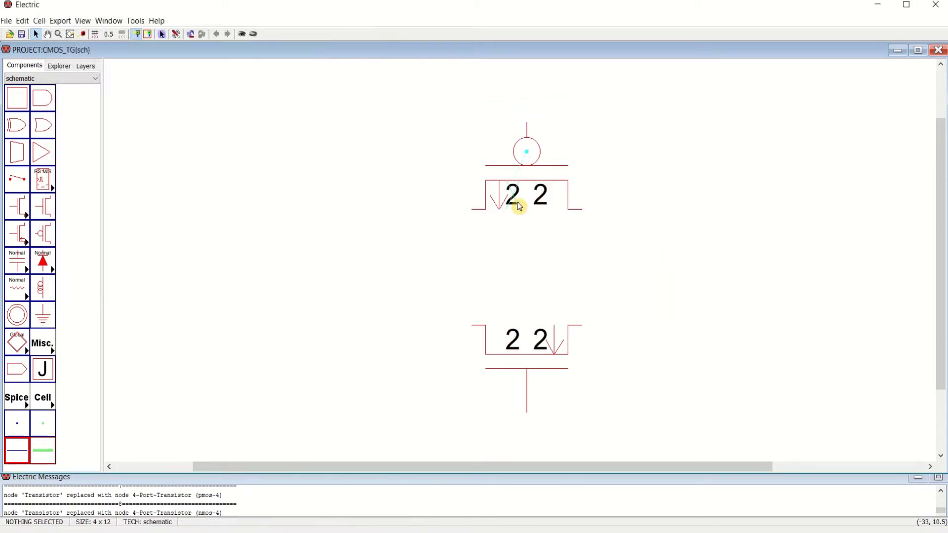
Step: Move the width and length texts into the gap between the transistors, and move the nMOS transistor by (0, 1.5) toward the pMOS
drag(517, 207, 554, 228)
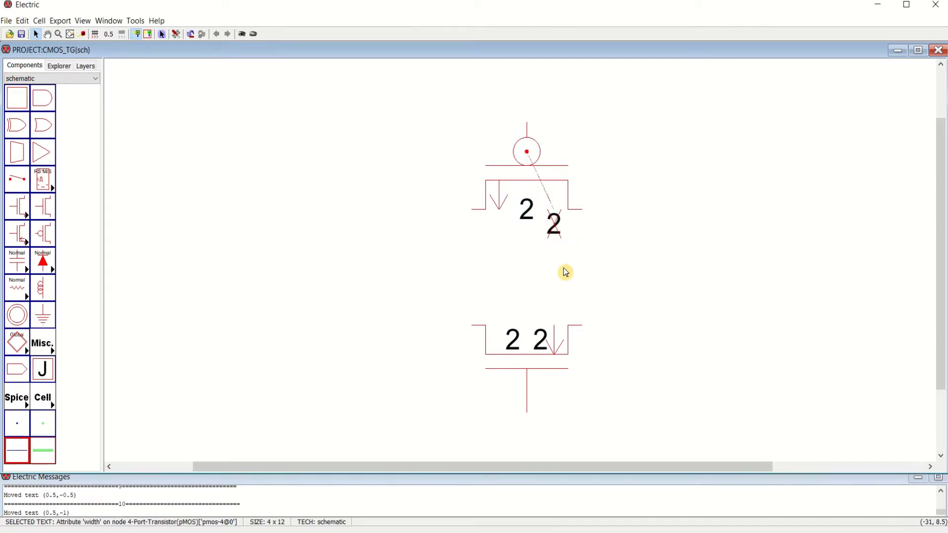
drag(512, 340, 515, 307)
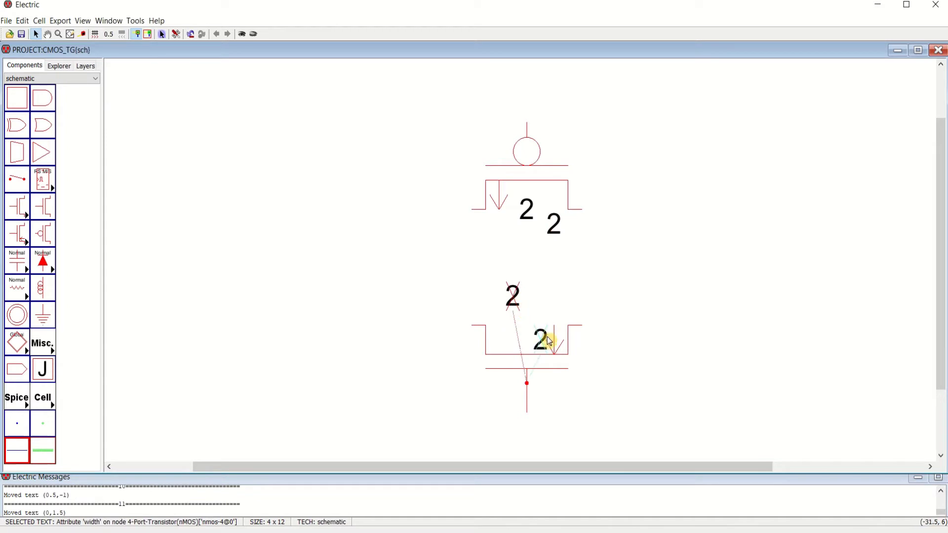
drag(544, 338, 546, 307)
click(701, 285)
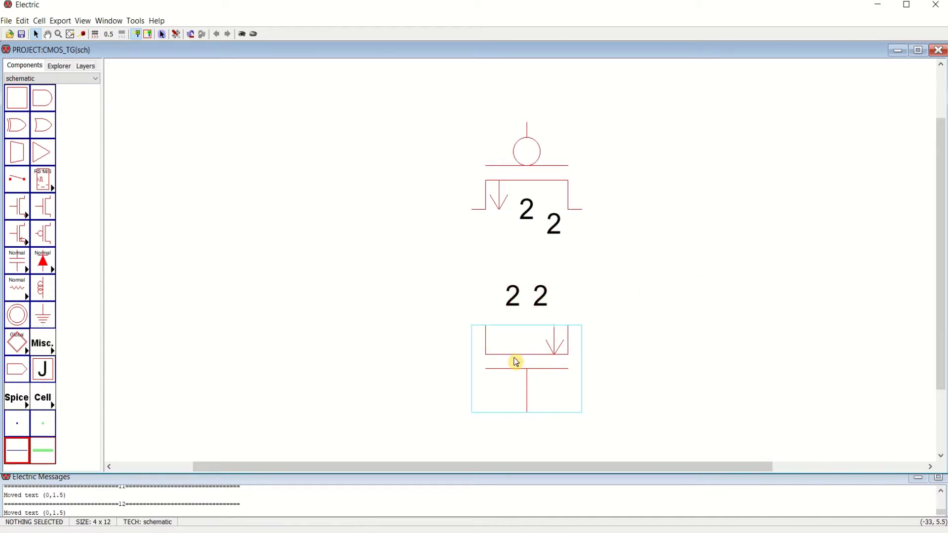
drag(513, 362, 520, 322)
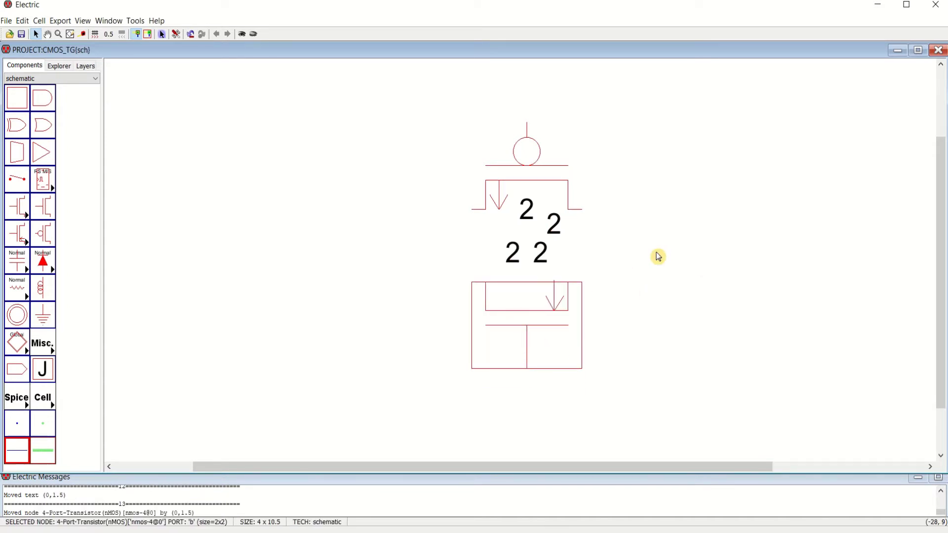
click(659, 252)
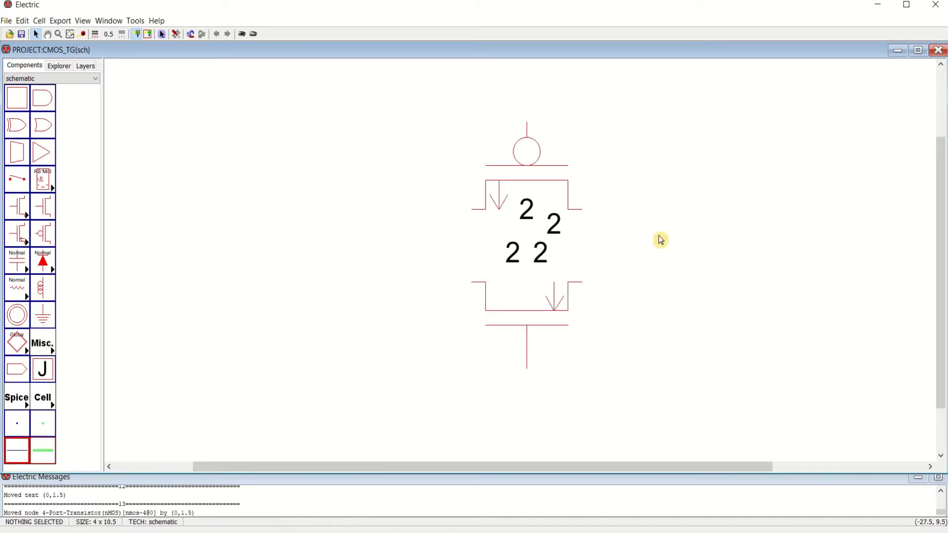
Step: Add a SPICE model text to the pMOS transistor with Set Spice Model
click(538, 174)
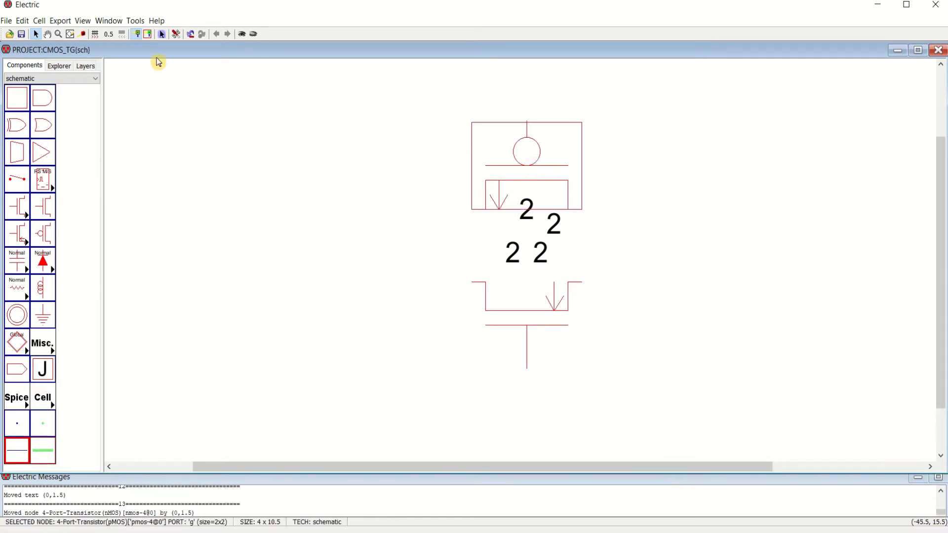
click(136, 23)
mouse_move(157, 61)
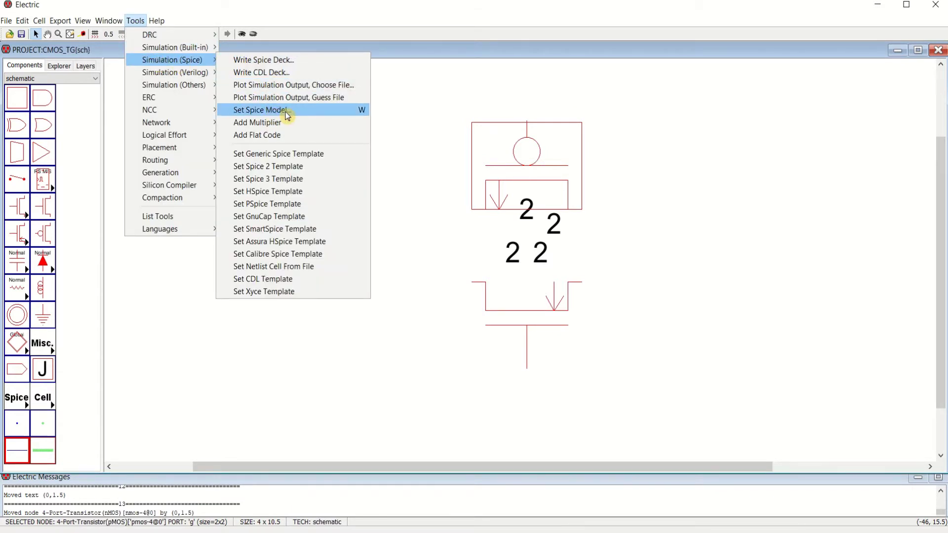
click(349, 116)
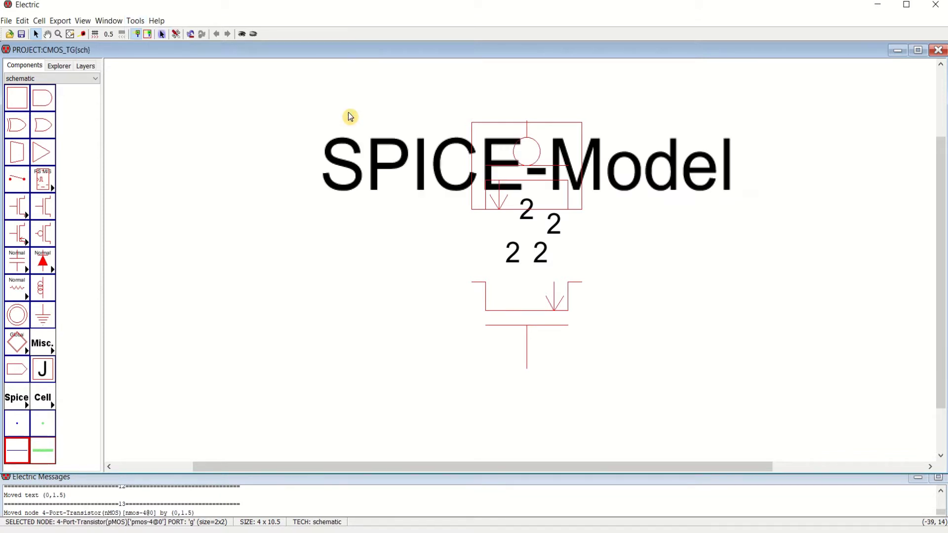
click(706, 383)
Step: Add a SPICE model text to the nMOS transistor with Set Spice Model
click(512, 315)
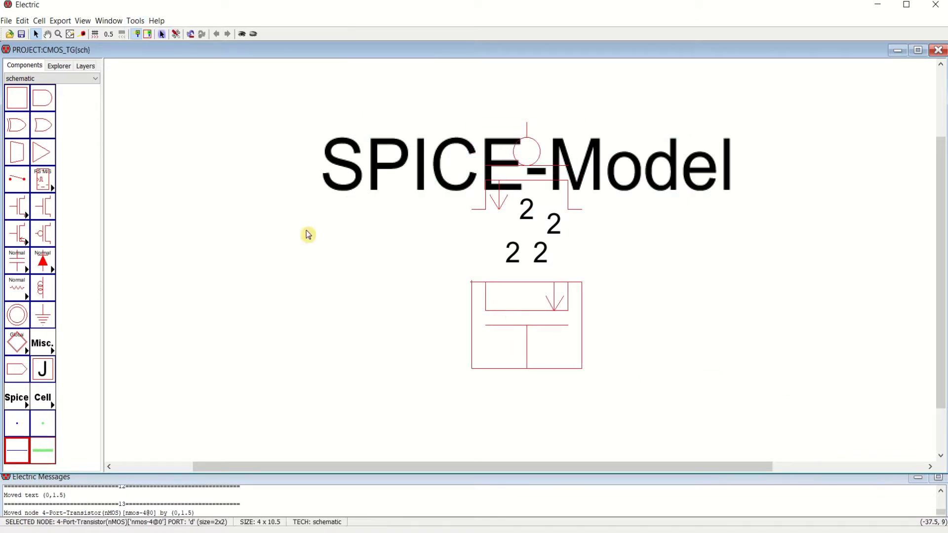
click(132, 22)
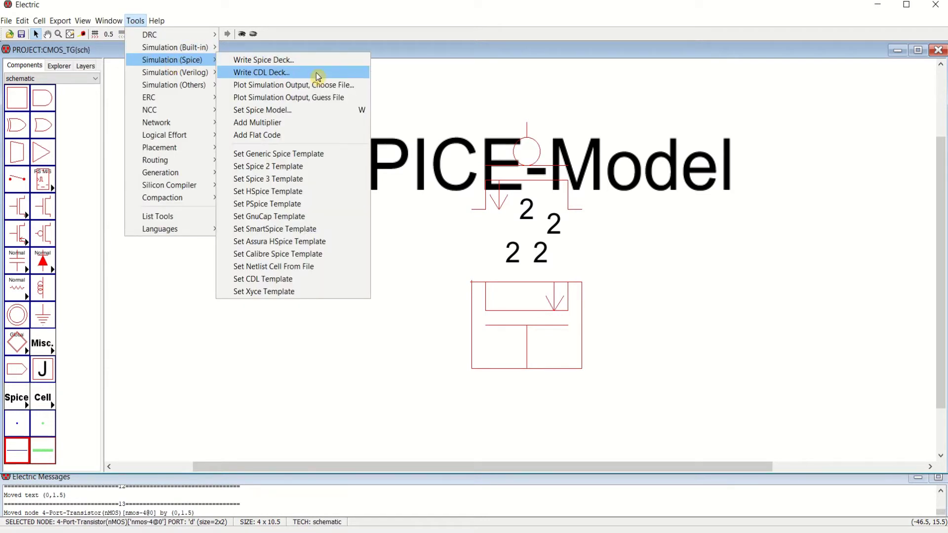
click(312, 109)
Step: Set the unit size of both SPICE-Model texts to 1
click(715, 334)
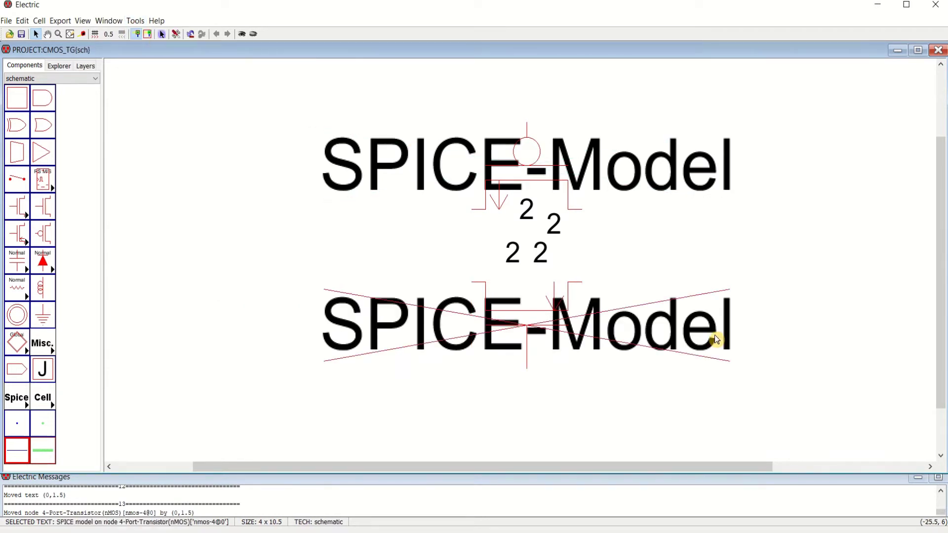
shift+click(671, 170)
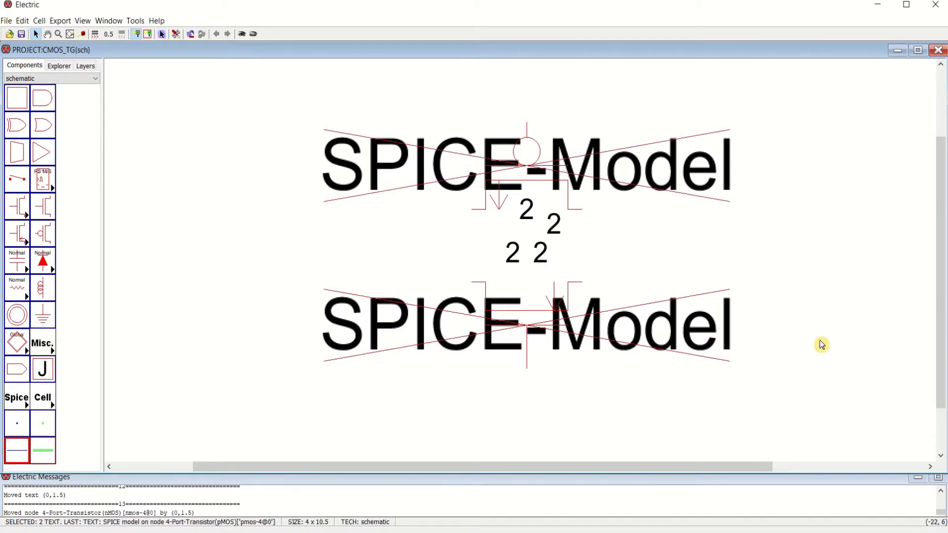
key(ctrl+i)
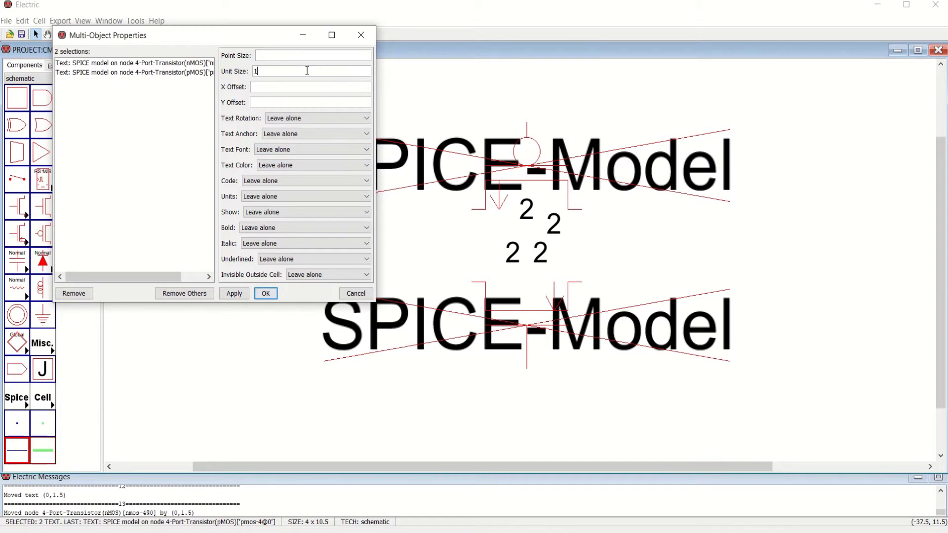
click(234, 294)
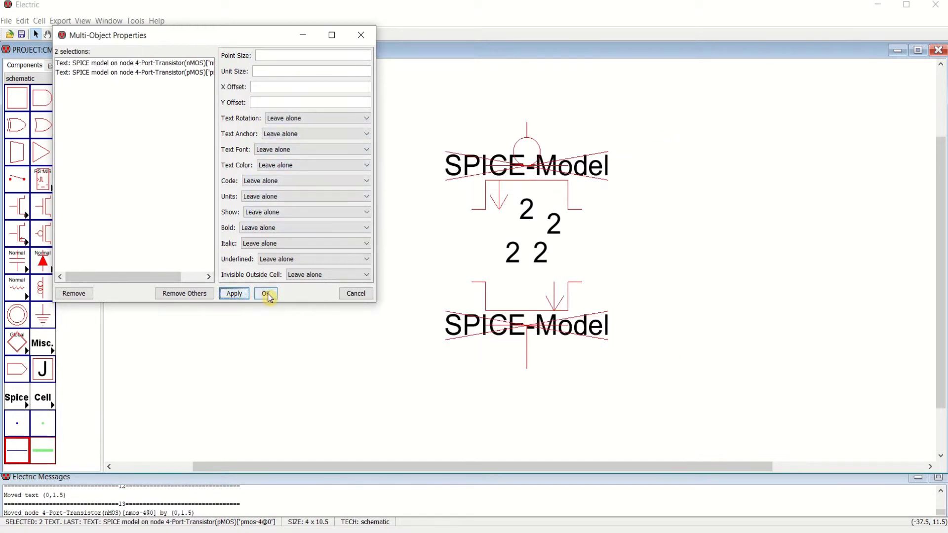
click(266, 294)
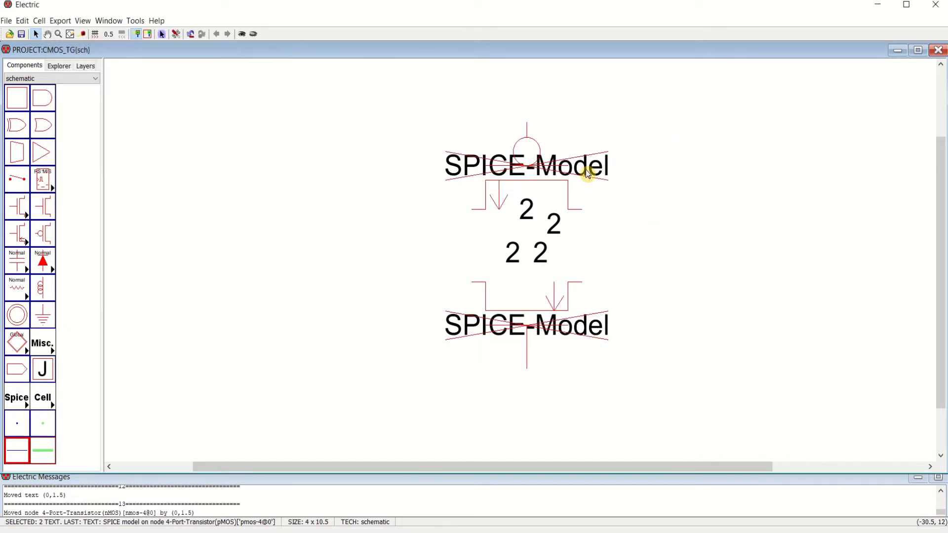
Step: Move both SPICE-Model texts by (4.5, 1) beside the transistors, and shift the nMOS one by a further (-0.5, -1.5)
drag(588, 173, 707, 146)
click(785, 271)
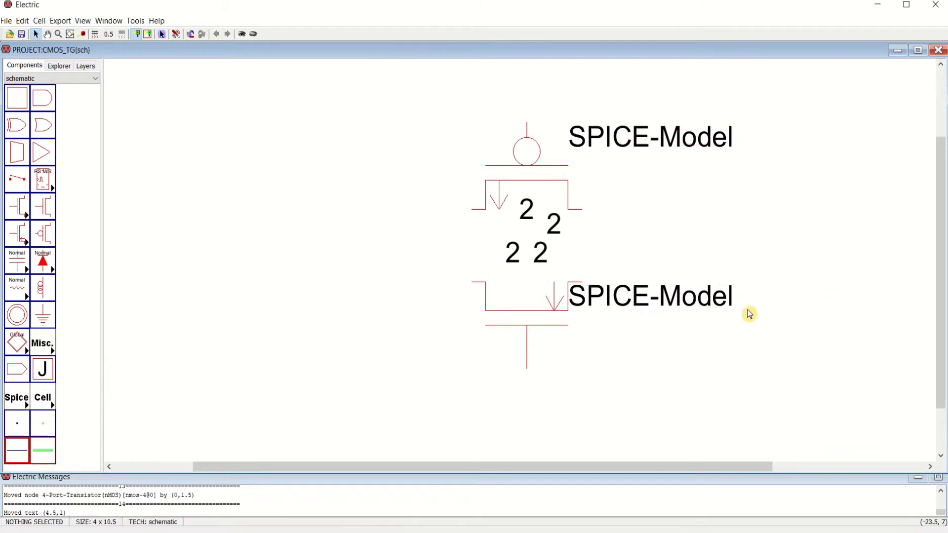
drag(688, 296, 673, 339)
click(693, 200)
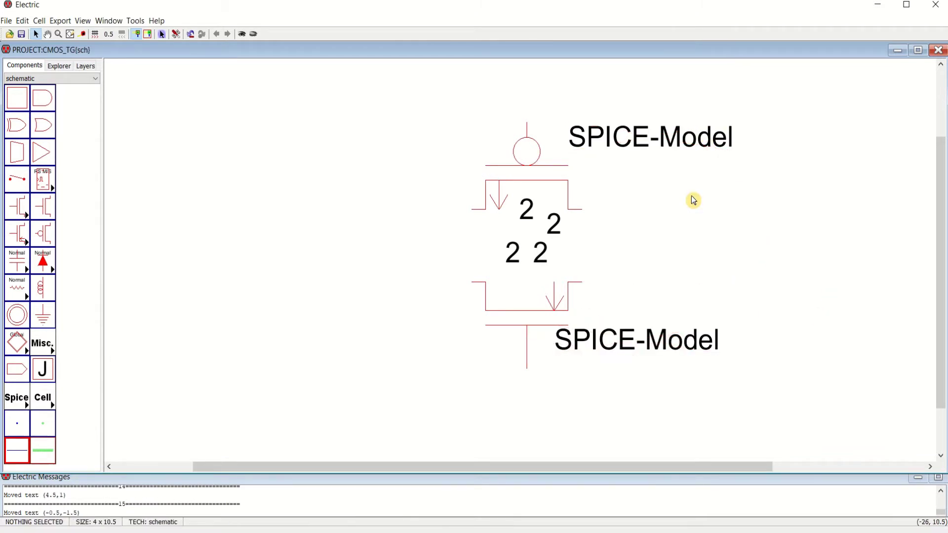
Step: Shift the pMOS transistor's SPICE-Model text by (-1, 0), closer to its gate
click(650, 138)
key(Left)
click(718, 196)
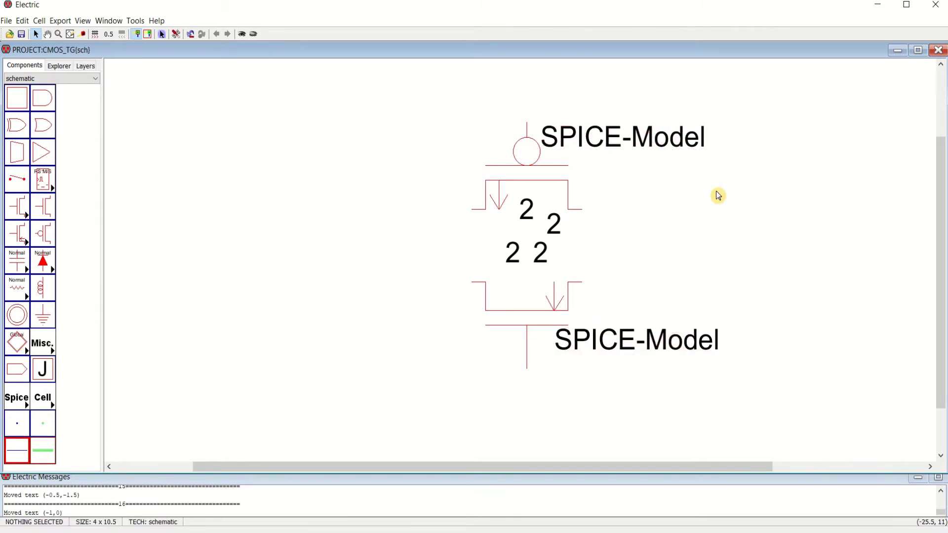
click(658, 347)
click(829, 311)
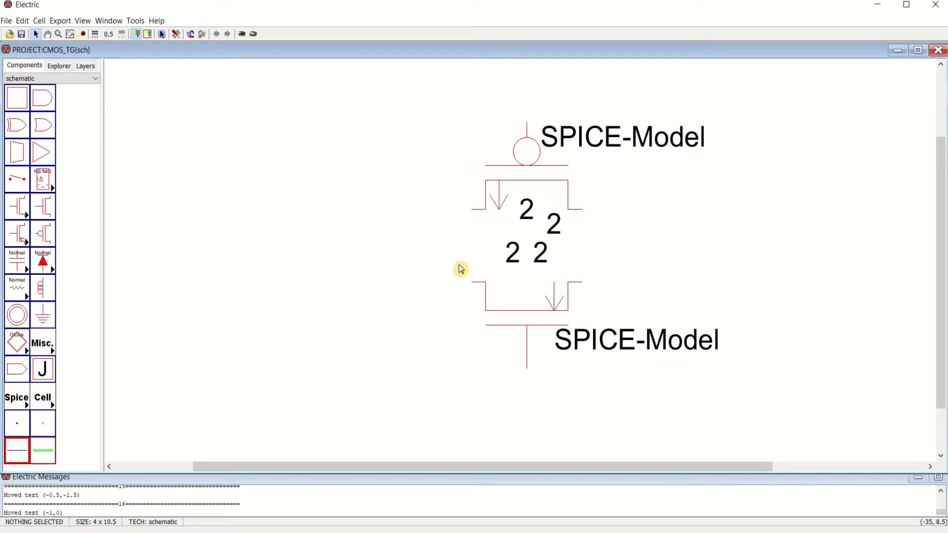
Step: Wire the nMOS transistor's left terminal to the pMOS transistor's left terminal, routing the wire out to the left of both
click(472, 287)
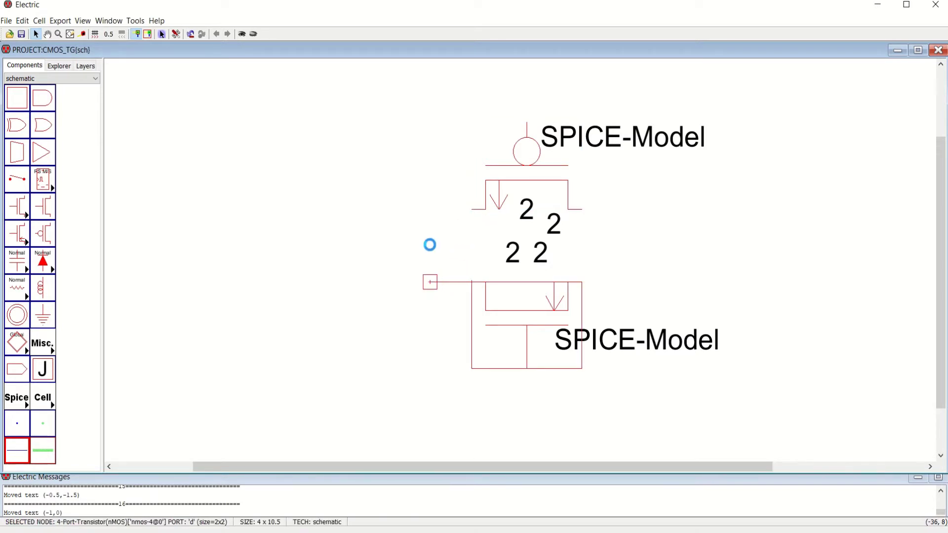
right_click(430, 215)
right_click(473, 216)
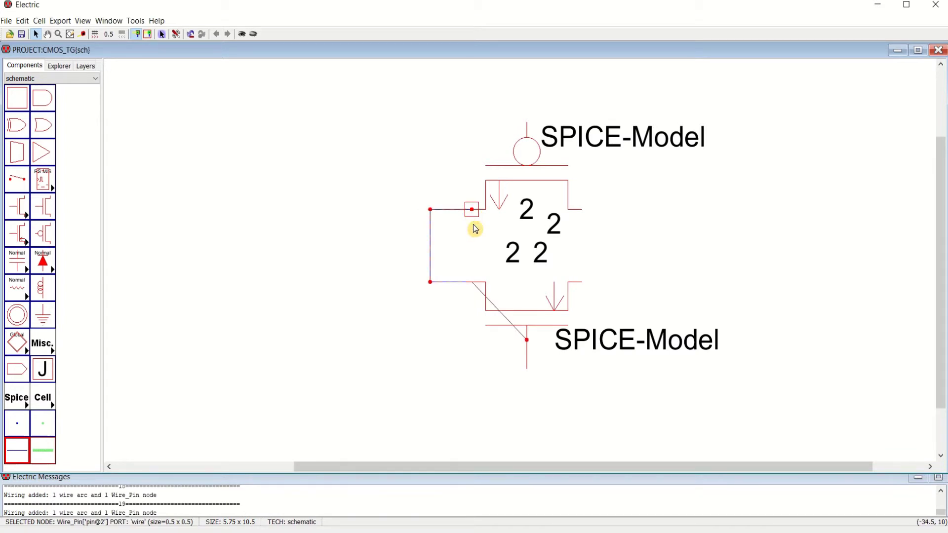
click(403, 232)
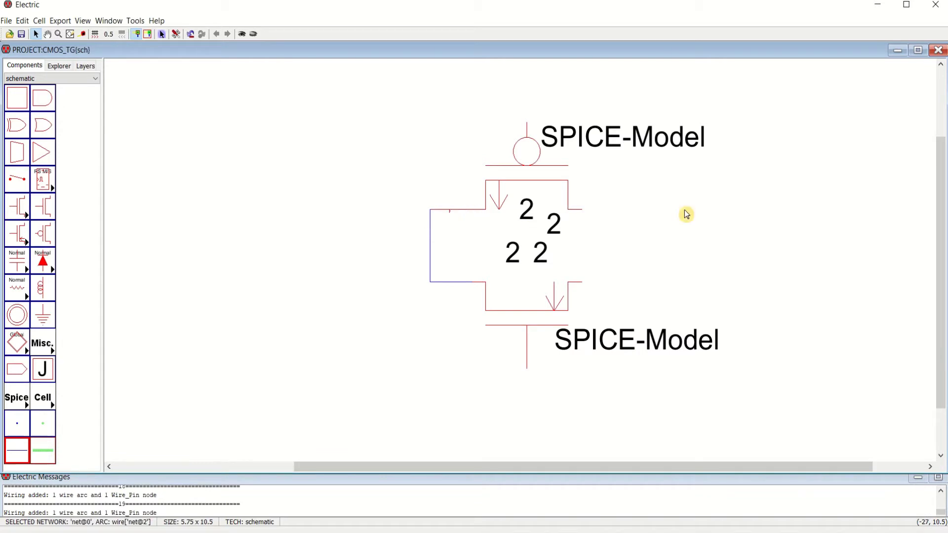
Step: Wire the nMOS transistor's right terminal to the pMOS transistor's right terminal, routing the wire out to the right of both
click(584, 286)
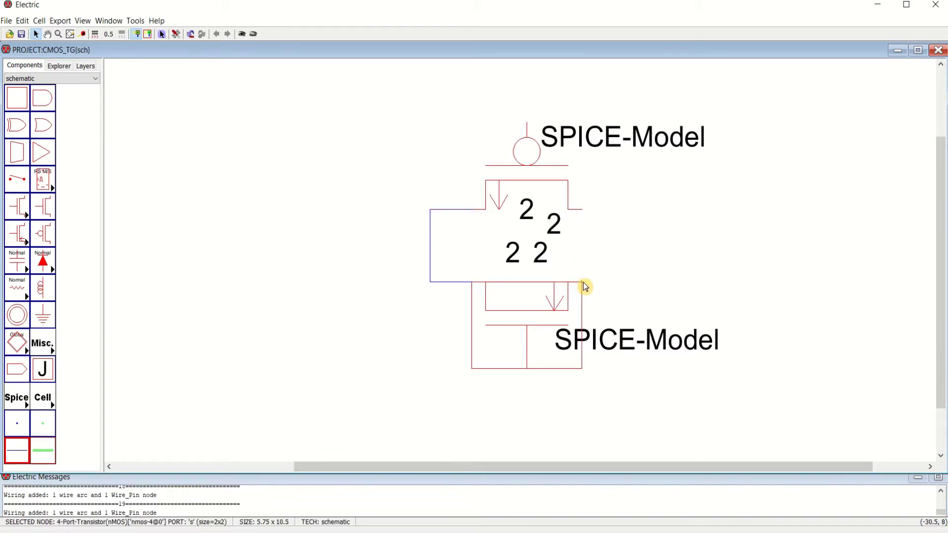
right_click(611, 283)
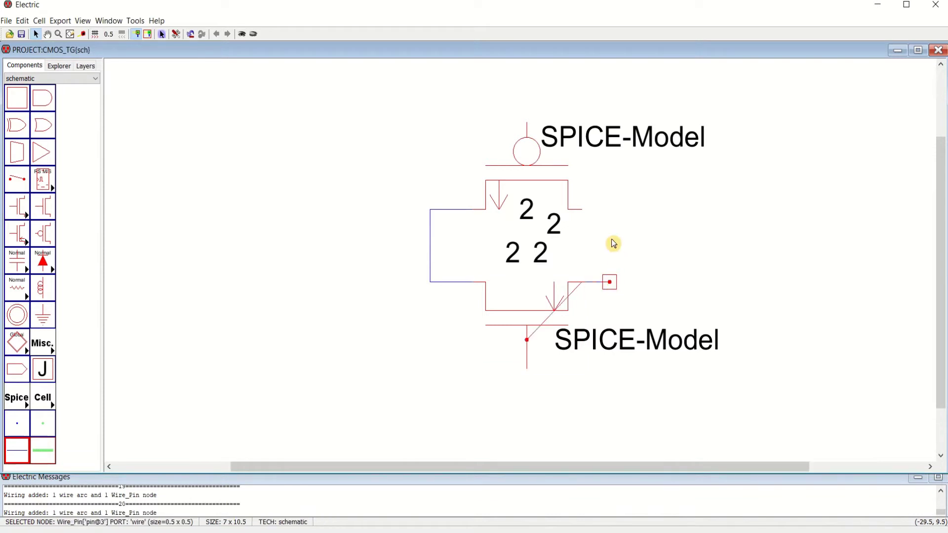
right_click(609, 212)
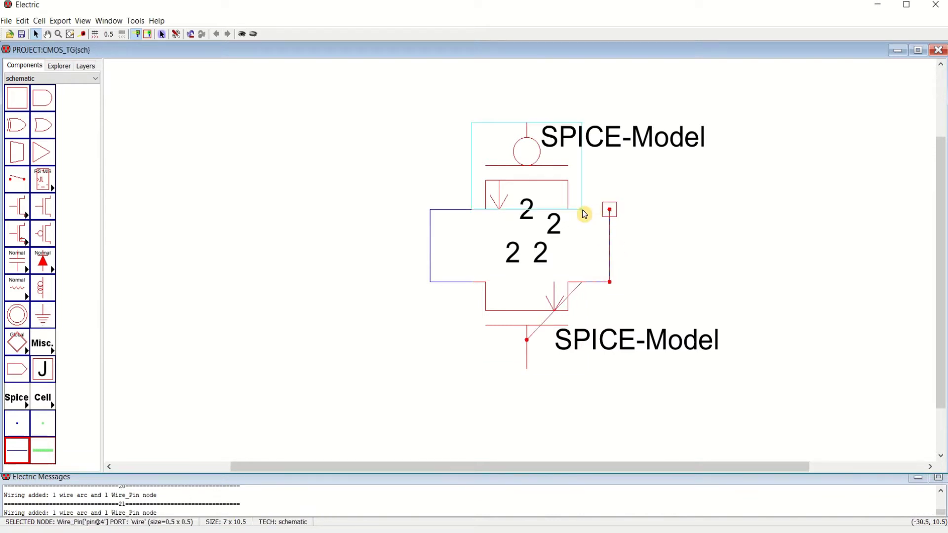
right_click(584, 211)
click(660, 213)
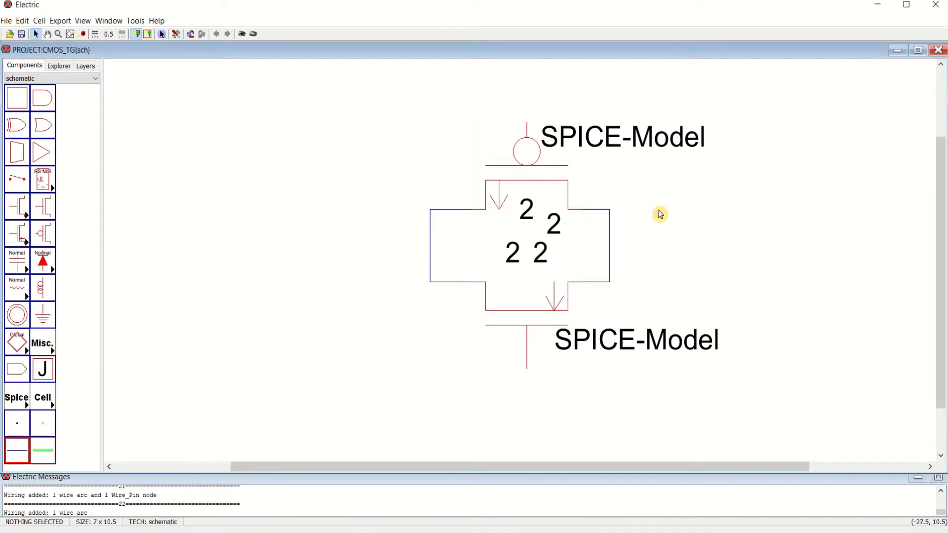
Step: Wire the pMOS transistor's bulk port down and across to the wire at its left terminal
click(499, 214)
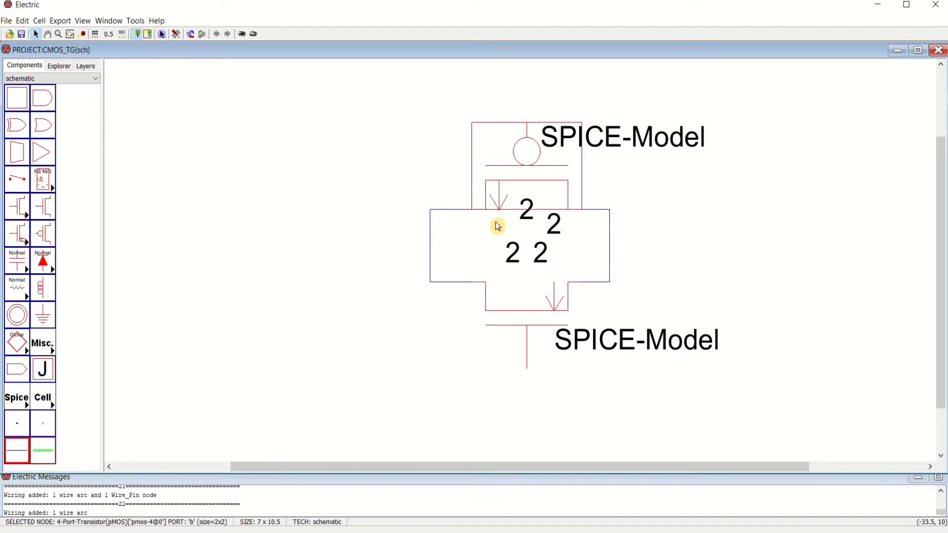
right_click(499, 225)
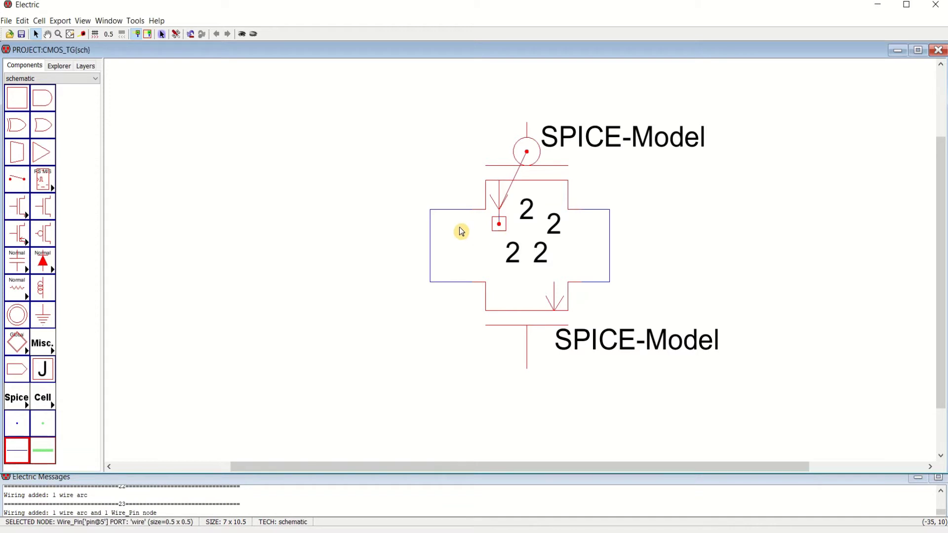
right_click(458, 223)
right_click(458, 209)
click(364, 219)
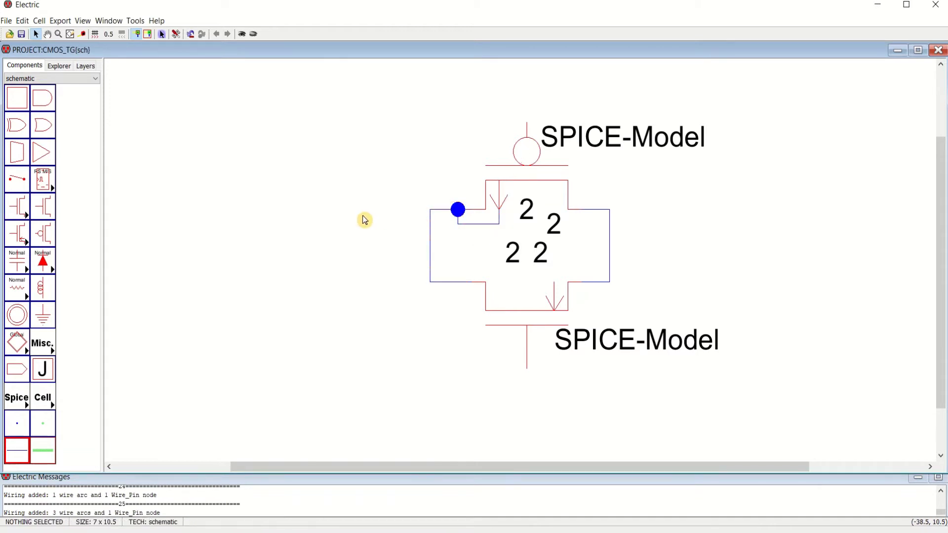
Step: Wire the nMOS transistor's bulk port up and across to the wire at its right terminal
click(555, 285)
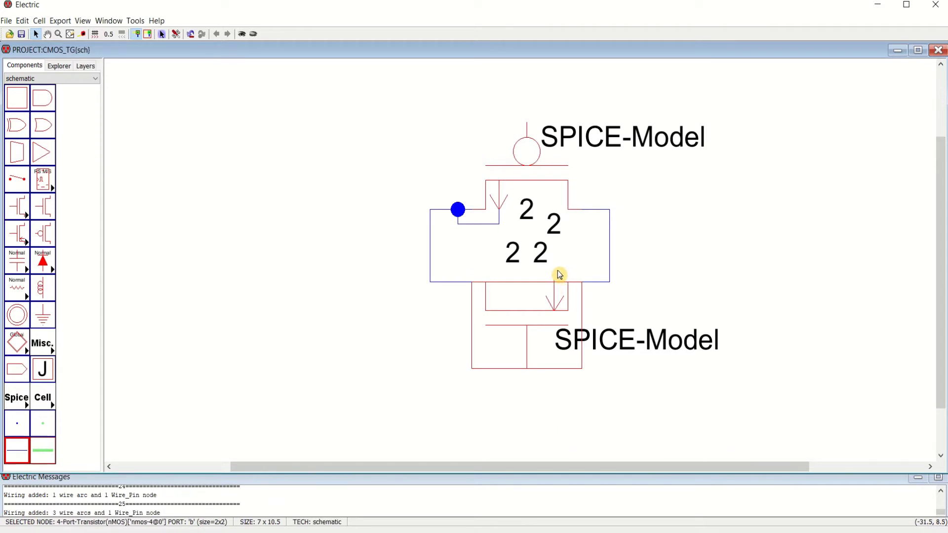
right_click(526, 339)
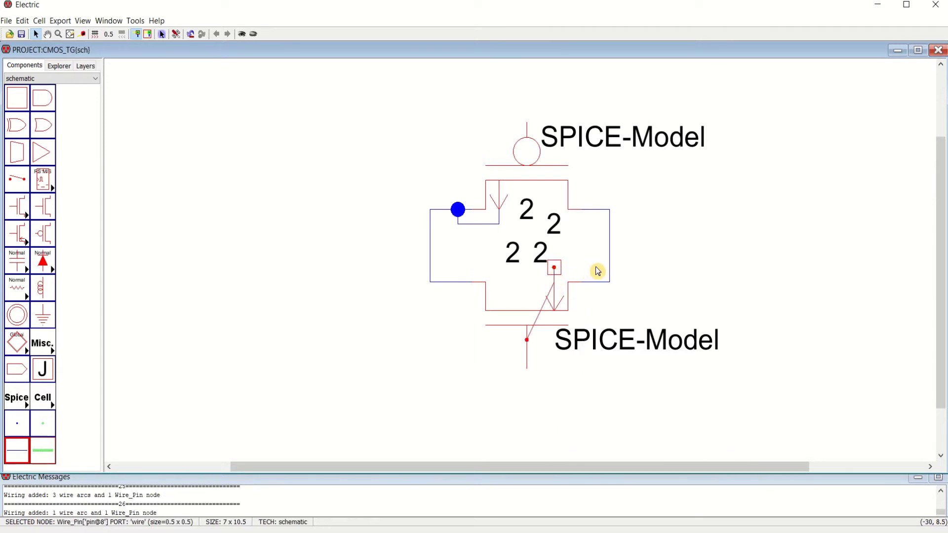
right_click(596, 270)
right_click(597, 285)
click(683, 273)
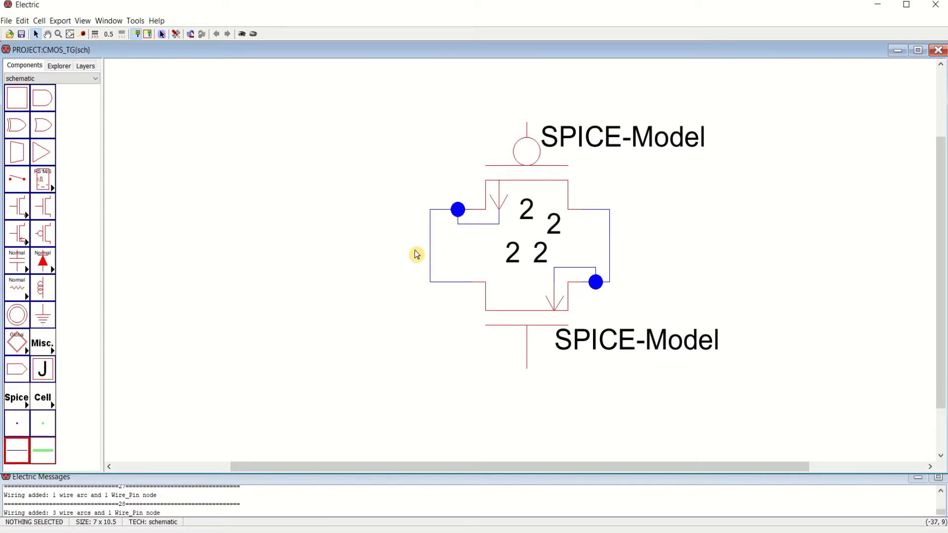
Step: Place an Off-Page connector left of the transistors and wire its tip to the vertical wire joining their left terminals
click(25, 366)
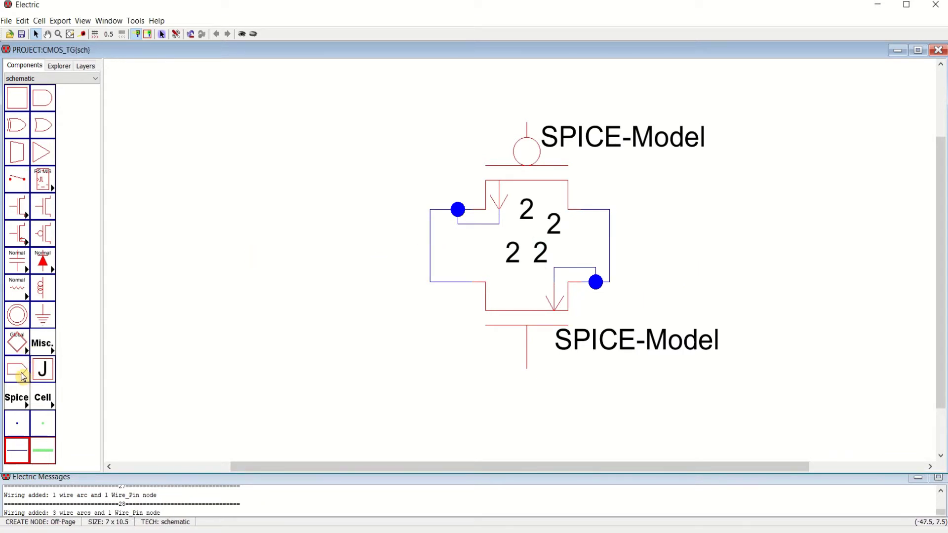
click(22, 377)
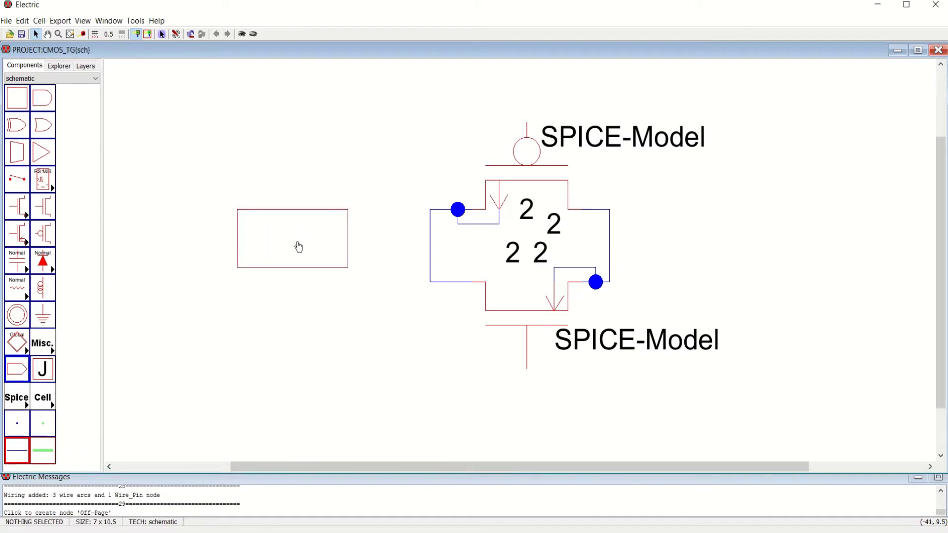
click(263, 253)
click(322, 255)
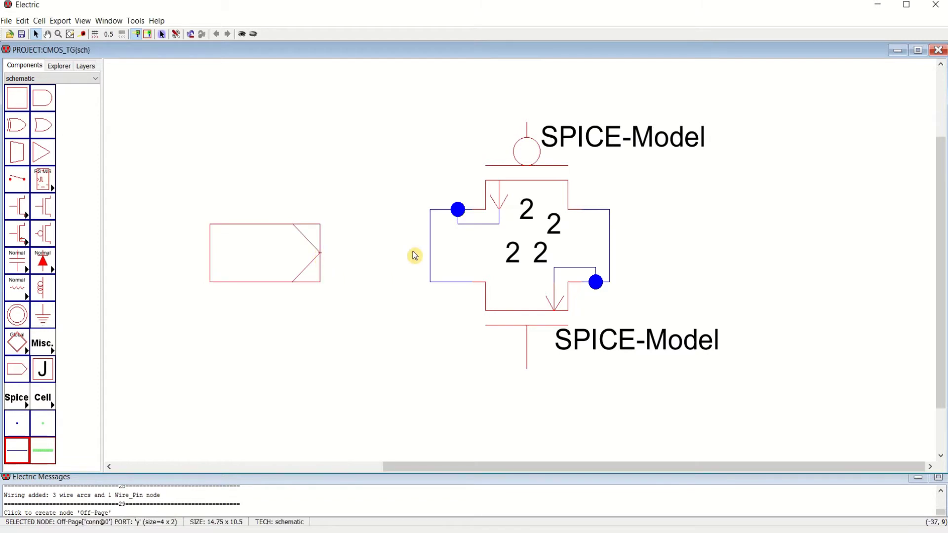
right_click(429, 255)
click(406, 328)
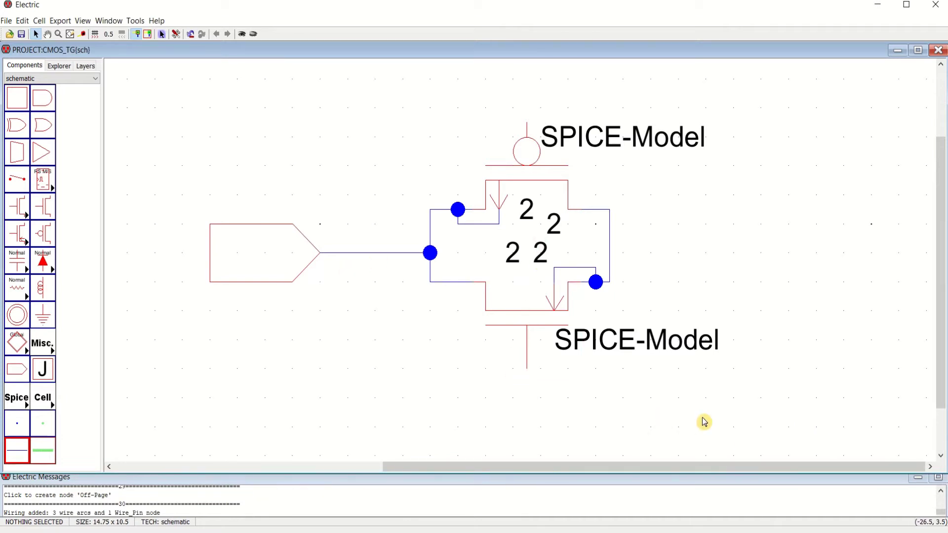
Step: Move the two transistors with their texts and wiring by (0, -0.5)
drag(500, 386, 391, 266)
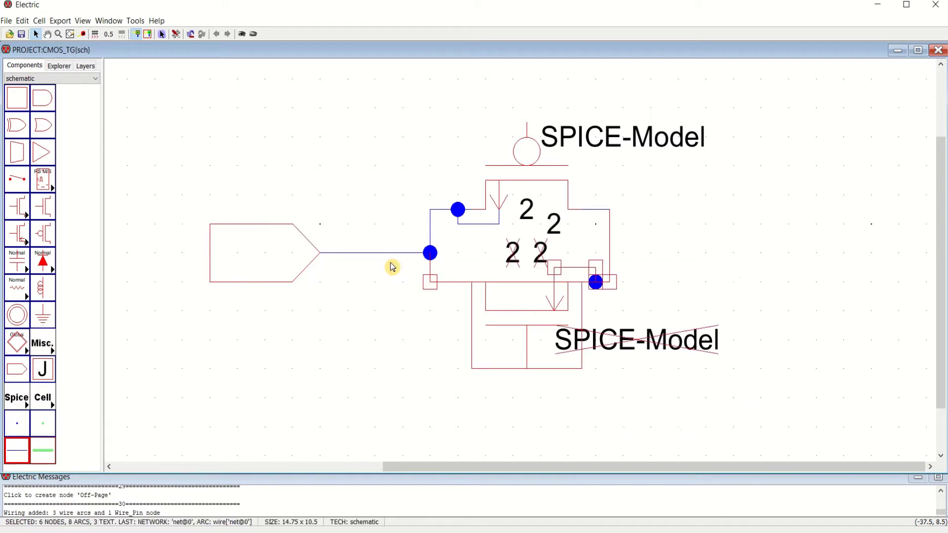
click(701, 311)
drag(730, 420, 392, 265)
drag(532, 302, 529, 317)
click(681, 286)
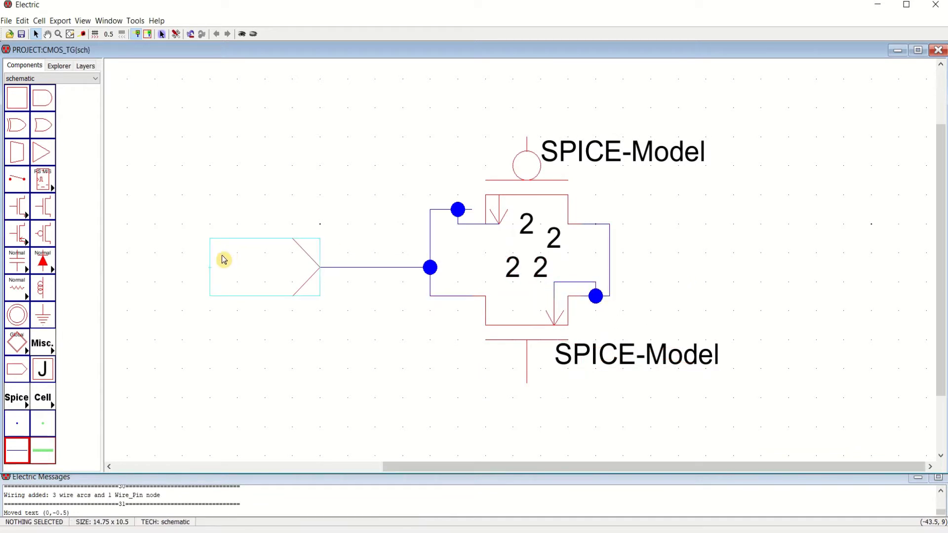
Step: Move the Off-Page connector by (0, 0.5) and the upper left wire by (0, -0.5)
drag(222, 258, 224, 248)
click(708, 263)
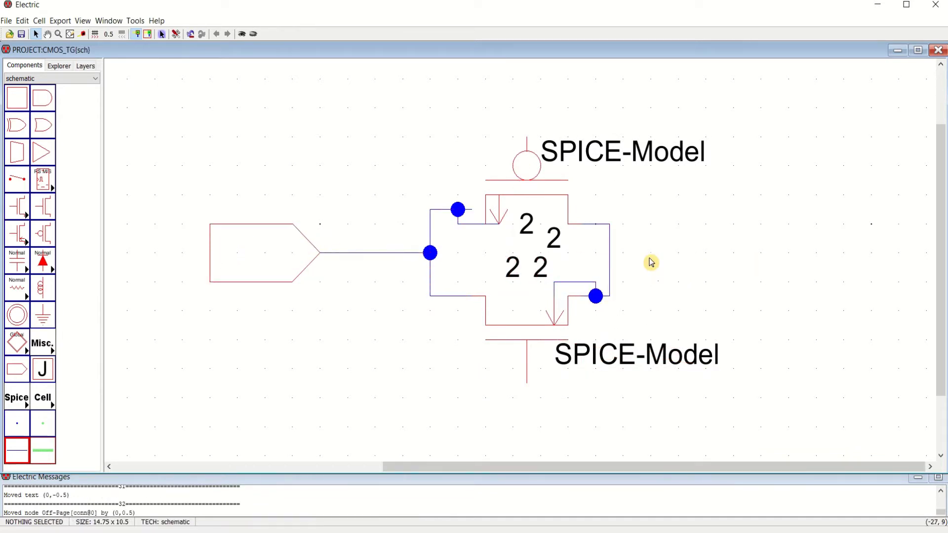
click(443, 214)
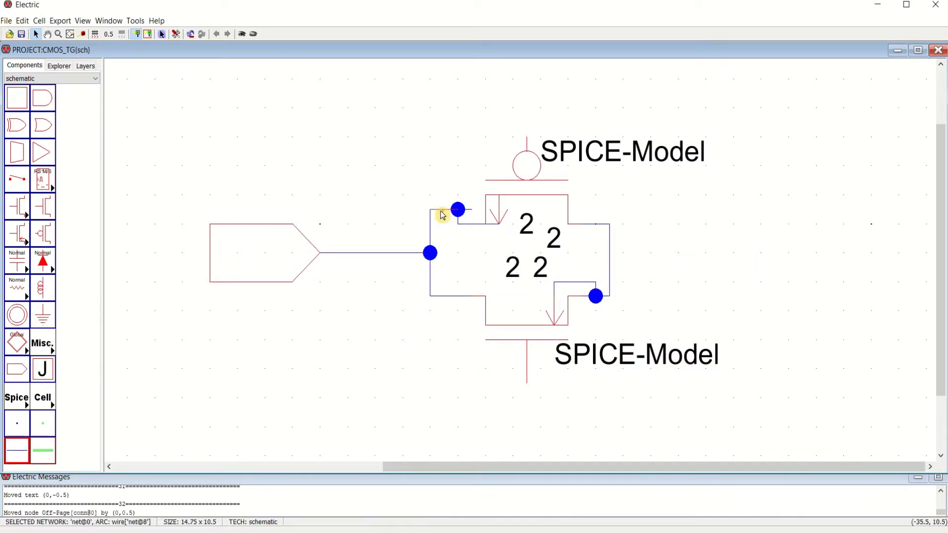
drag(442, 215, 440, 228)
click(429, 197)
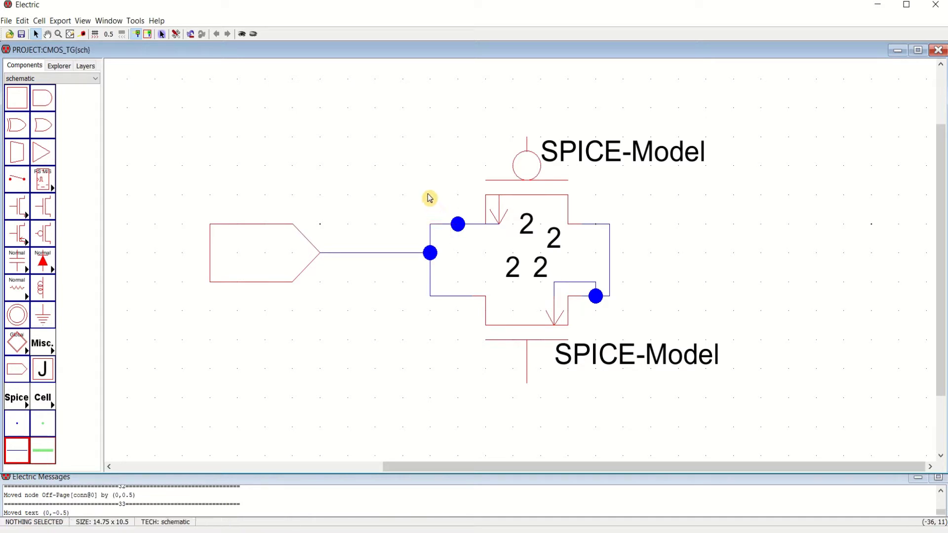
Step: Delete the two wire pins and the overlapping wire at the pMOS transistor's left terminal and bulk
click(459, 226)
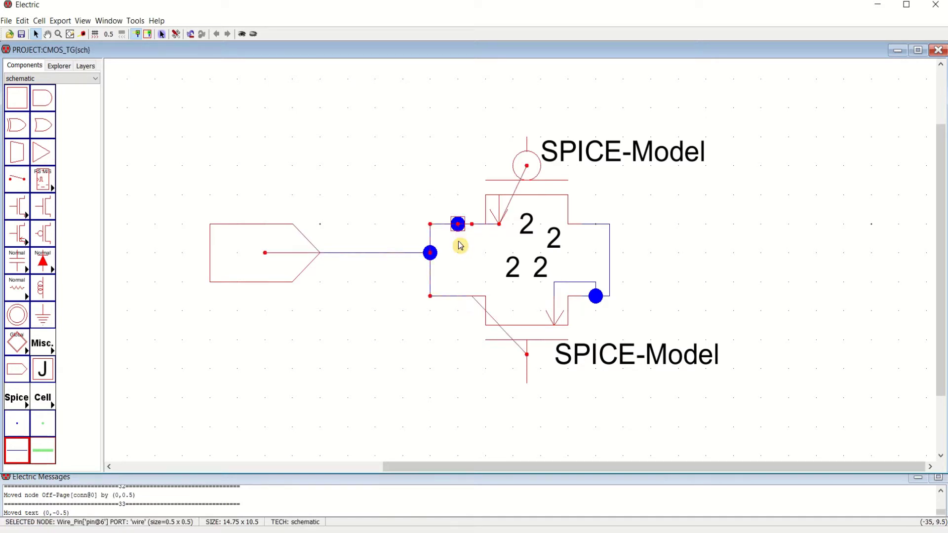
key(Delete)
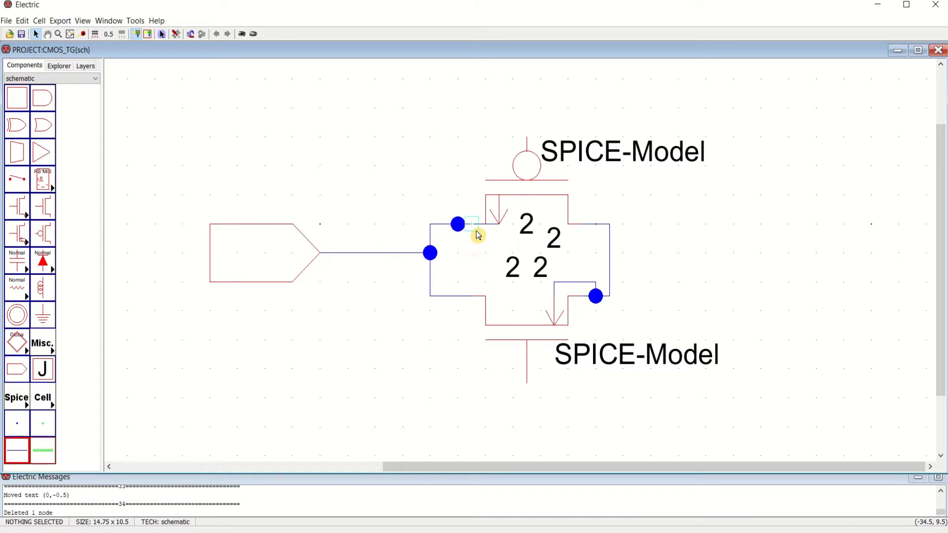
click(477, 235)
key(Delete)
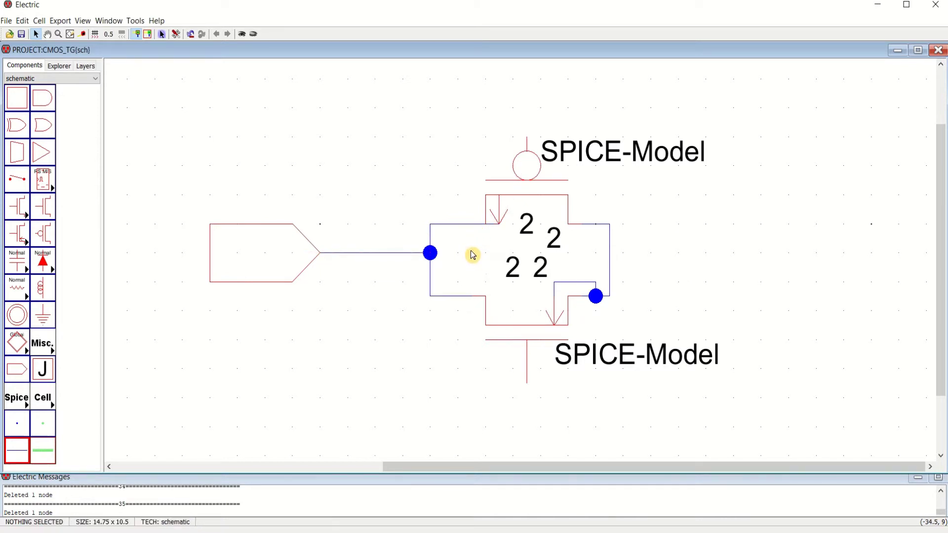
click(495, 225)
click(449, 232)
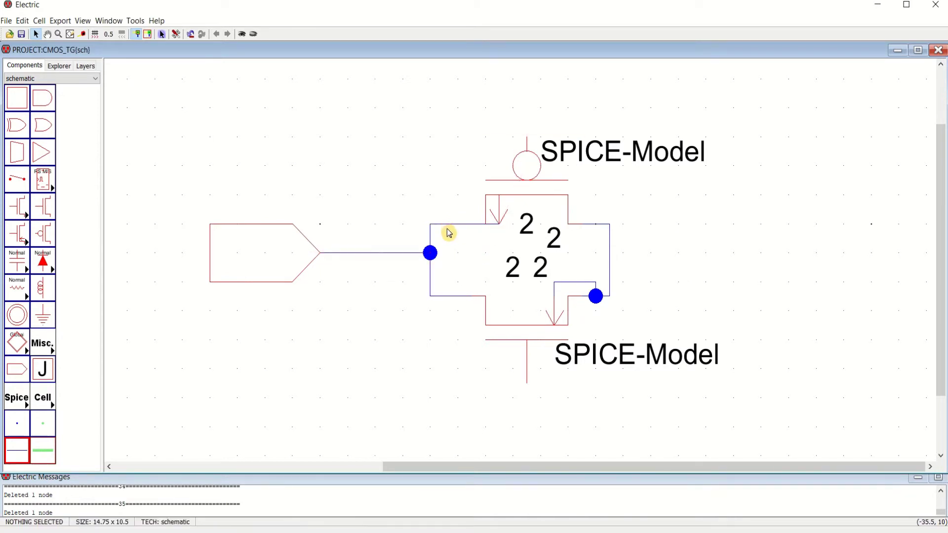
click(449, 227)
key(Delete)
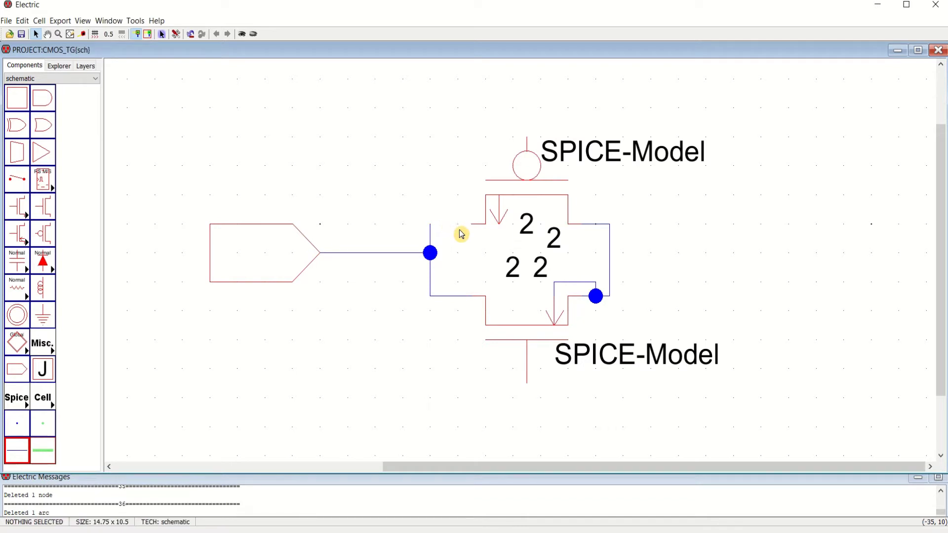
Step: Rewire the pMOS transistor's left terminal to the left vertical wire, and its bulk port down and across to that connection
right_drag(434, 226, 480, 246)
click(406, 199)
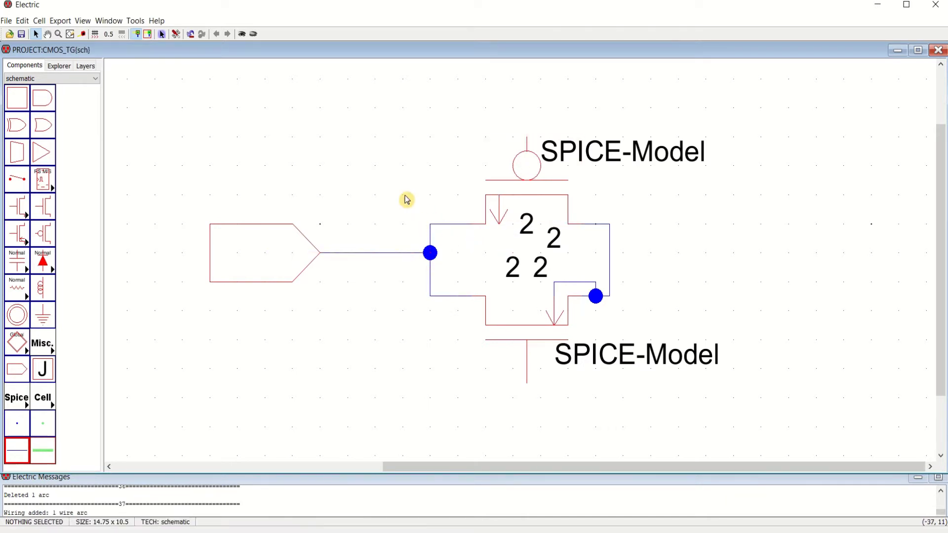
click(496, 222)
right_click(498, 241)
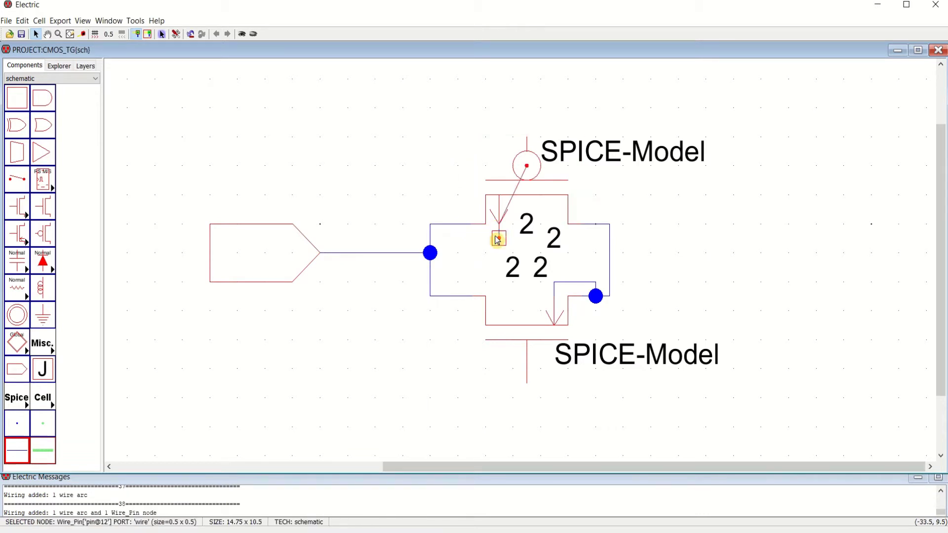
right_drag(462, 244, 459, 241)
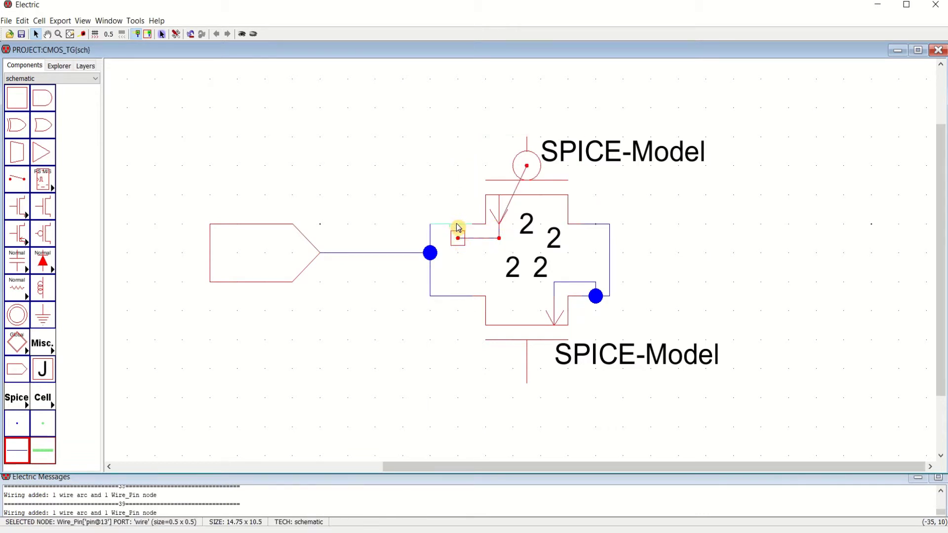
right_click(458, 226)
click(757, 231)
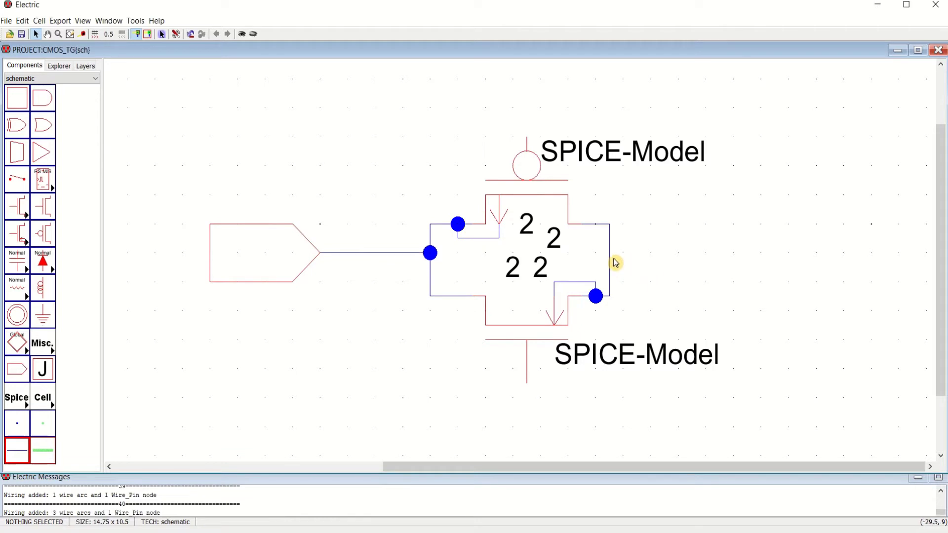
Step: Place a second Off-Page connector right of the transistors and wire its flat end to the vertical wire joining their right terminals
click(17, 370)
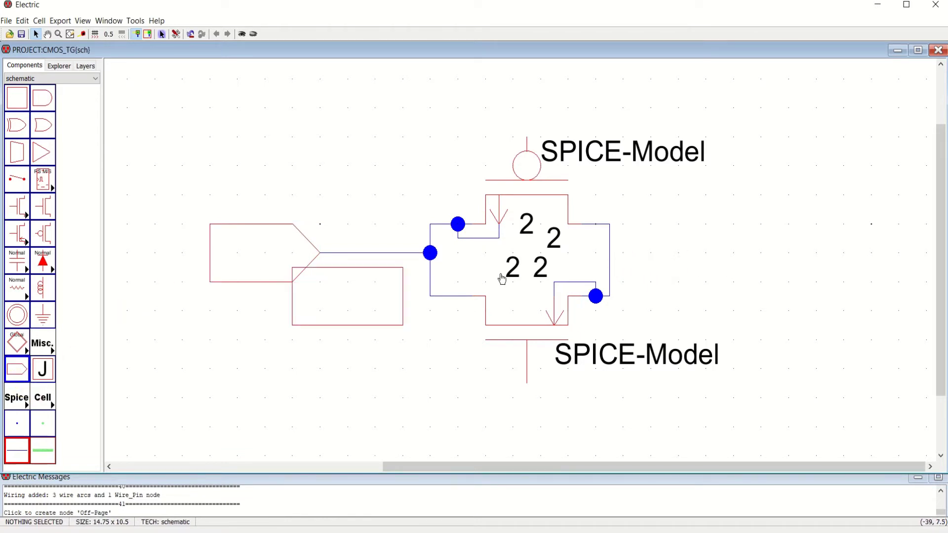
click(767, 261)
click(708, 257)
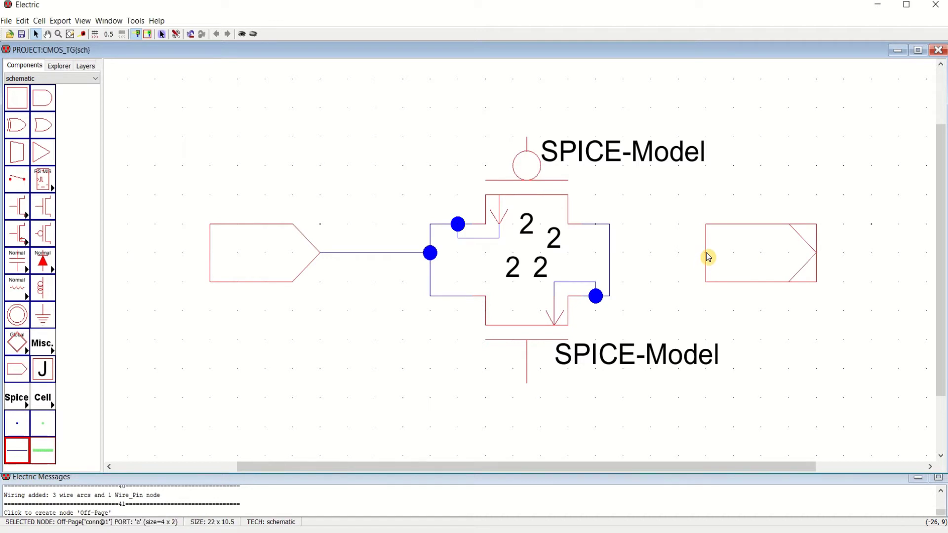
right_click(612, 262)
click(724, 311)
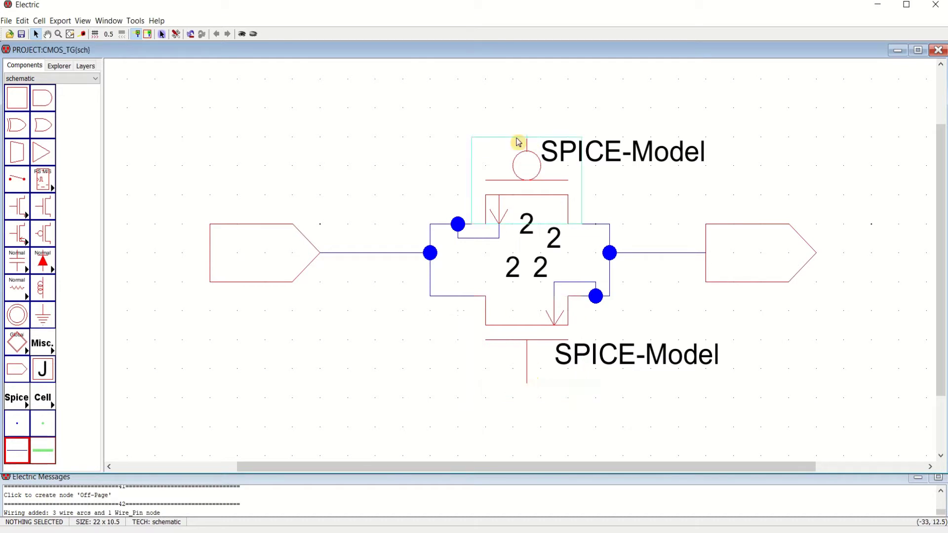
Step: Place an Off-Page connector above the existing input connector and wire its pointed end across and down to the pMOS transistor's gate
click(531, 176)
click(533, 376)
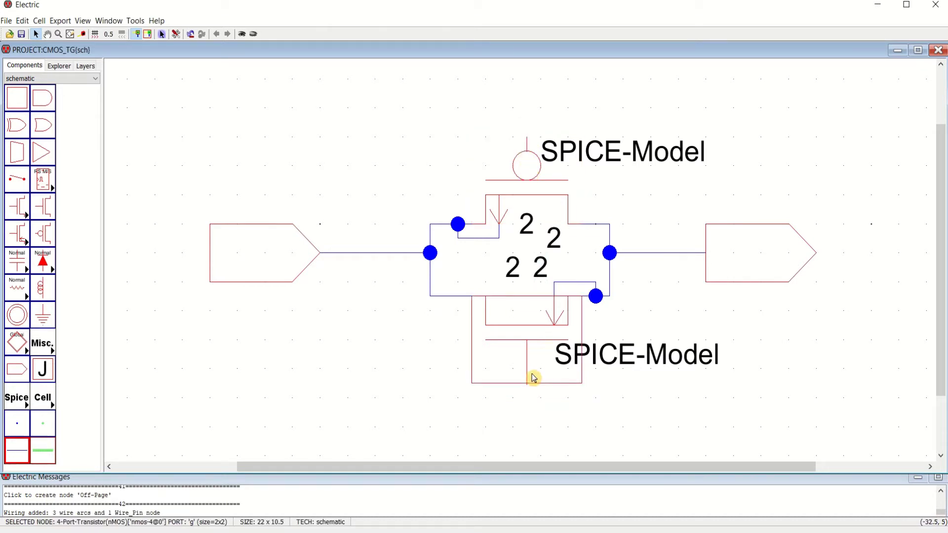
ctrl+scroll(533, 368, down, 2)
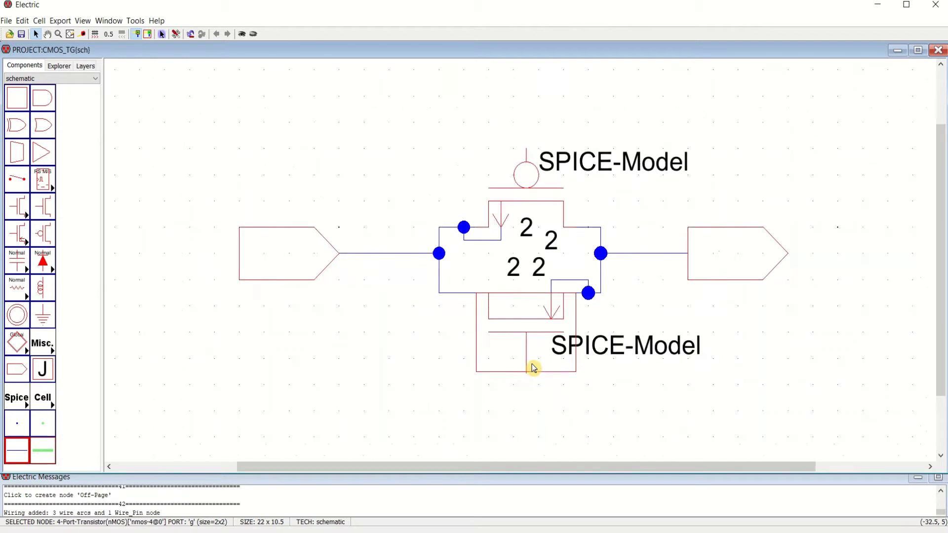
click(581, 376)
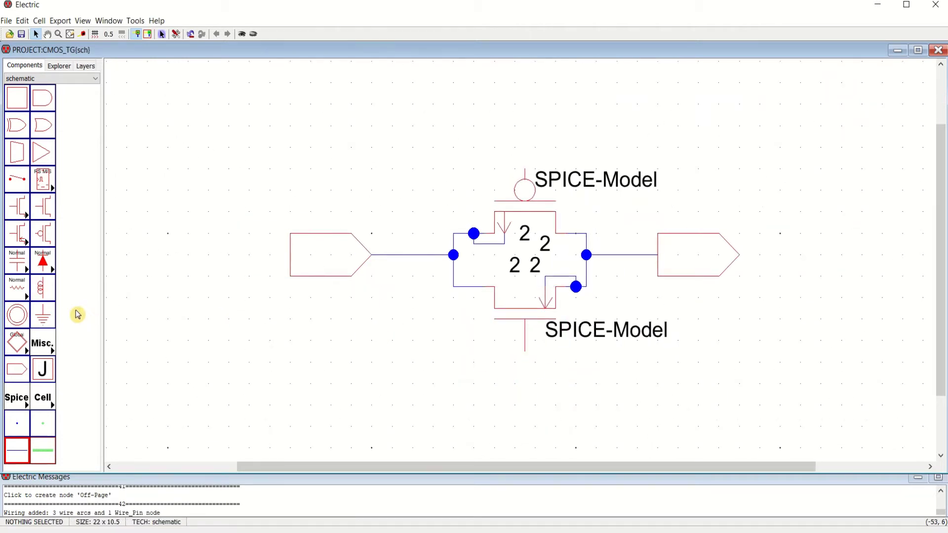
click(8, 373)
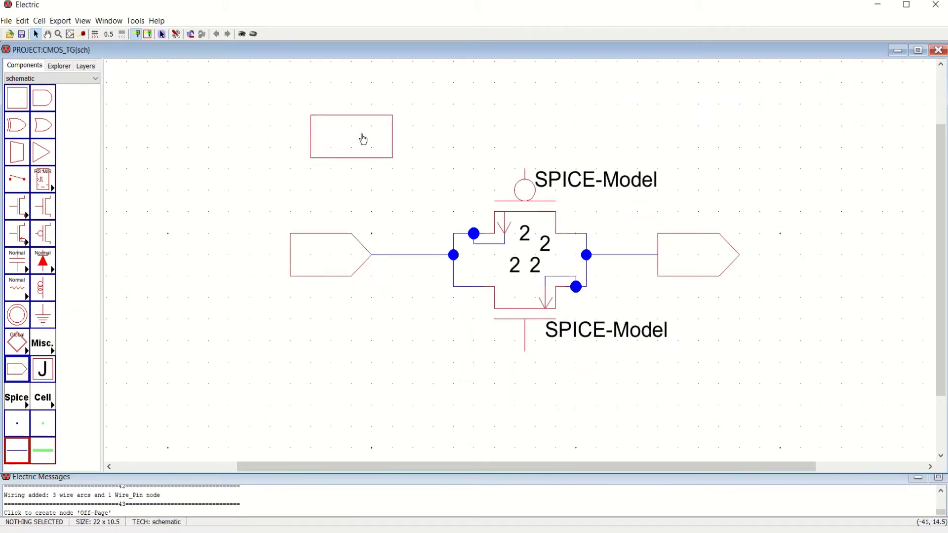
click(328, 130)
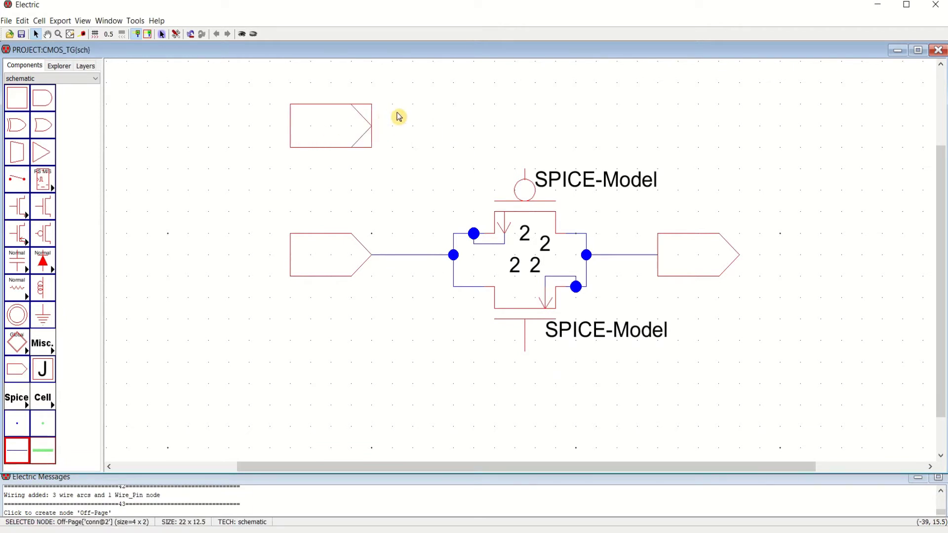
click(372, 131)
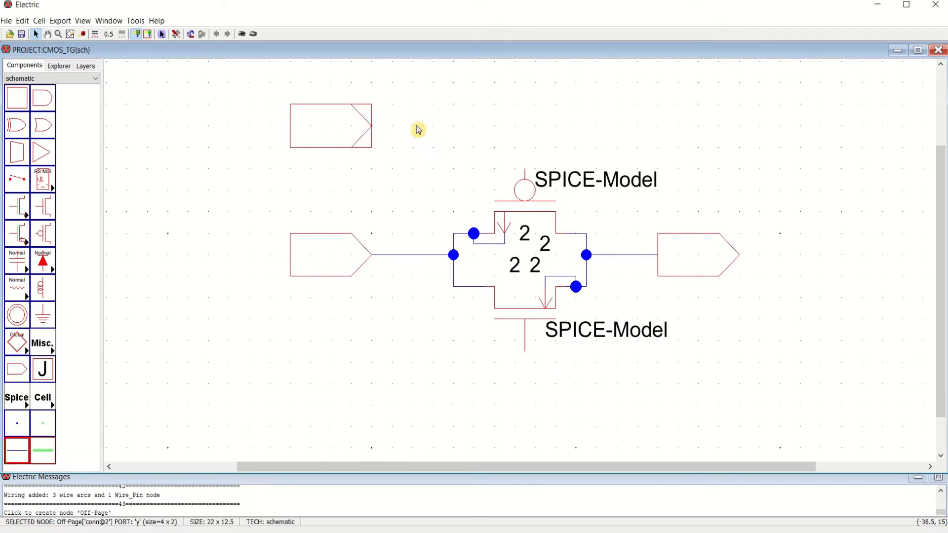
right_click(524, 126)
right_click(526, 170)
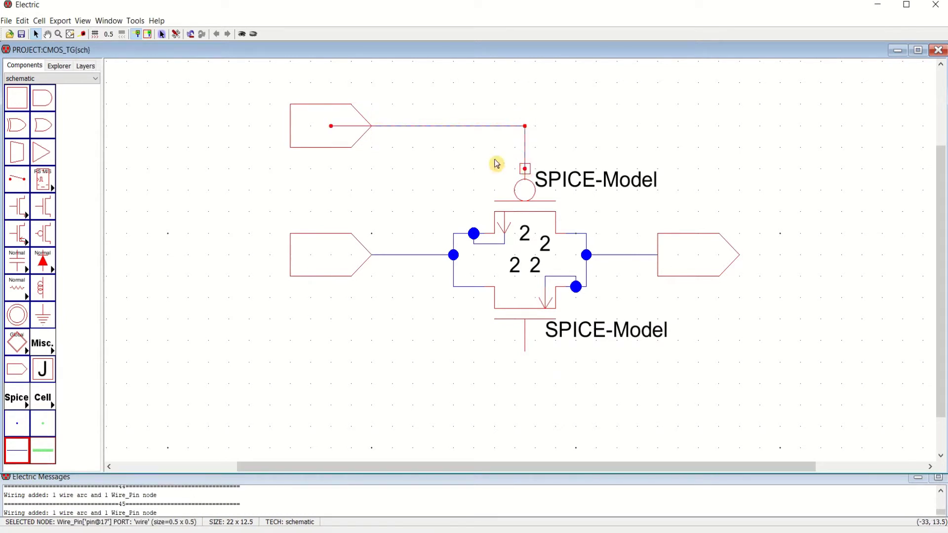
click(401, 155)
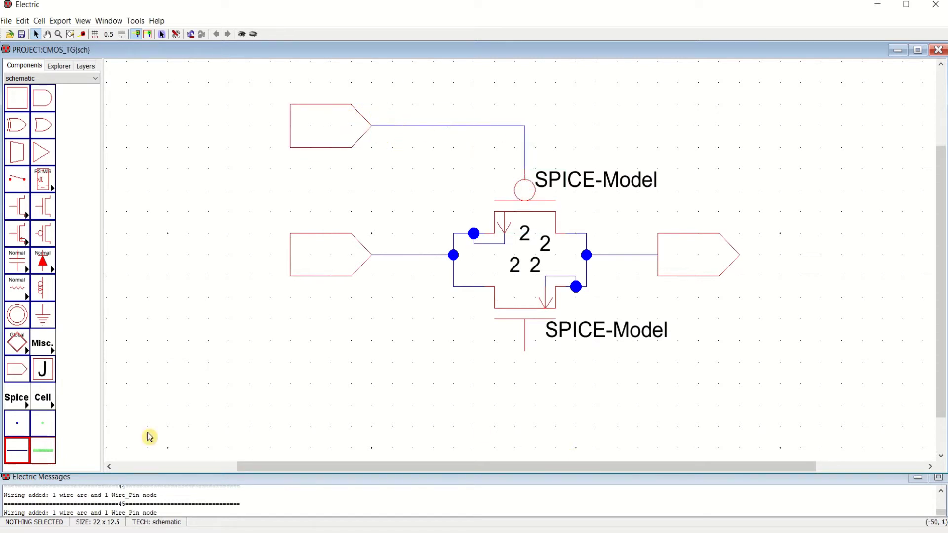
Step: Place another Off-Page connector at the lower left of the schematic and wire its pointed end across and up to the nMOS gate
click(23, 371)
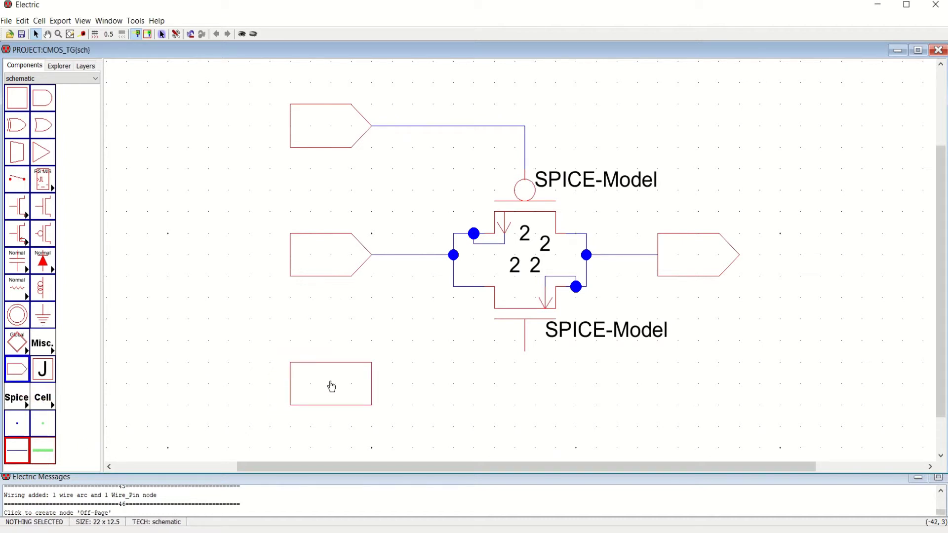
click(337, 383)
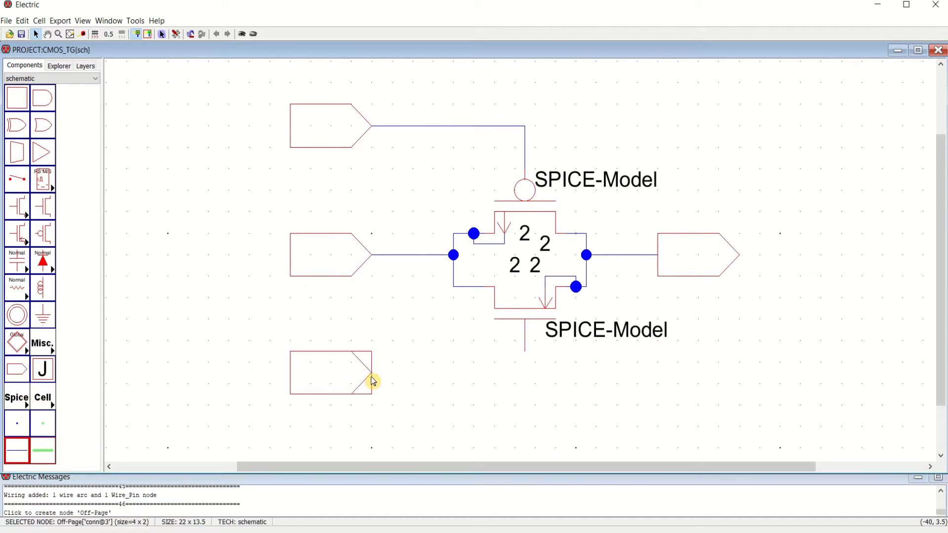
click(373, 379)
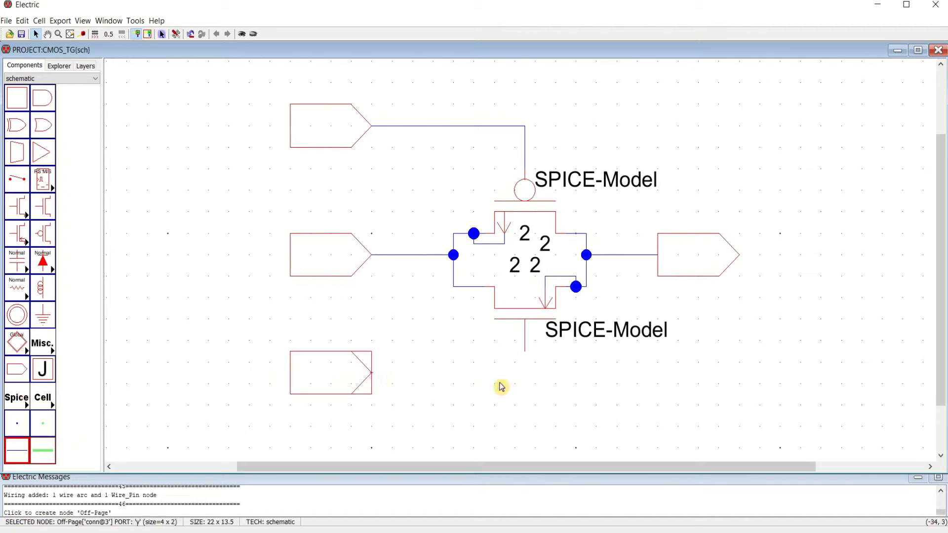
right_click(525, 374)
right_click(527, 355)
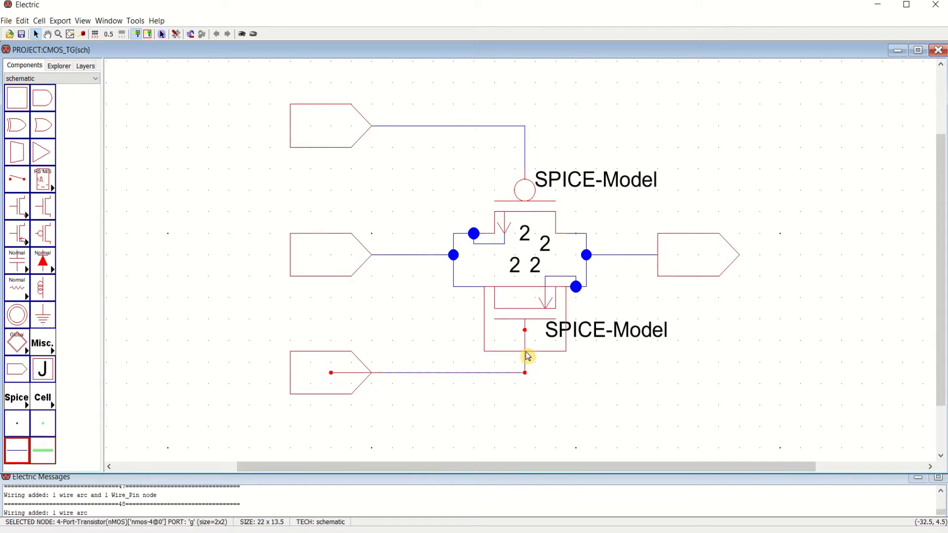
click(619, 395)
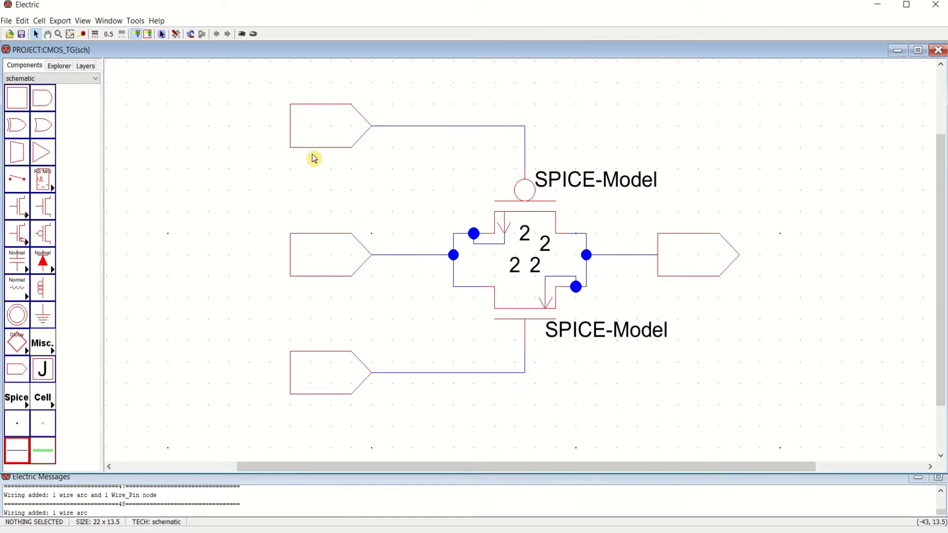
Step: Create an export named Vin on the flat end of the middle left Off-Page connector
click(290, 261)
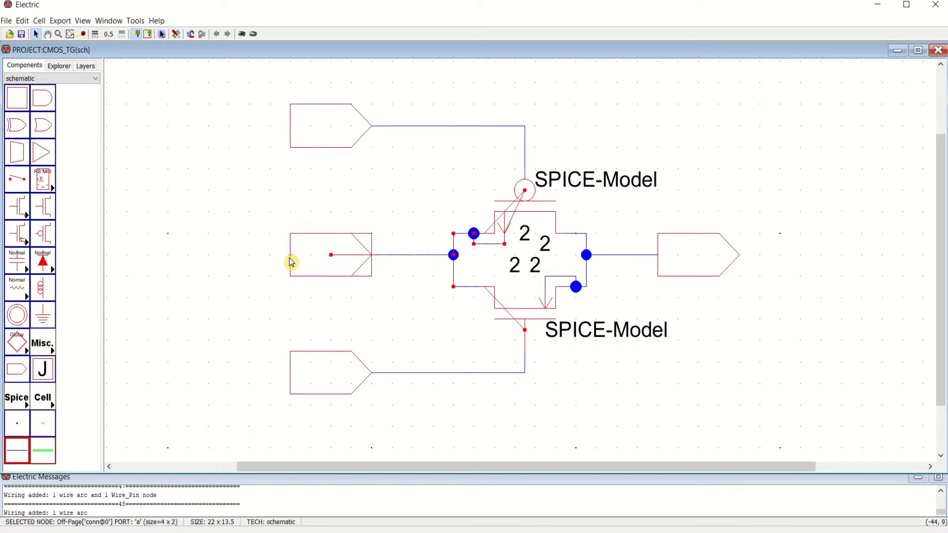
click(63, 22)
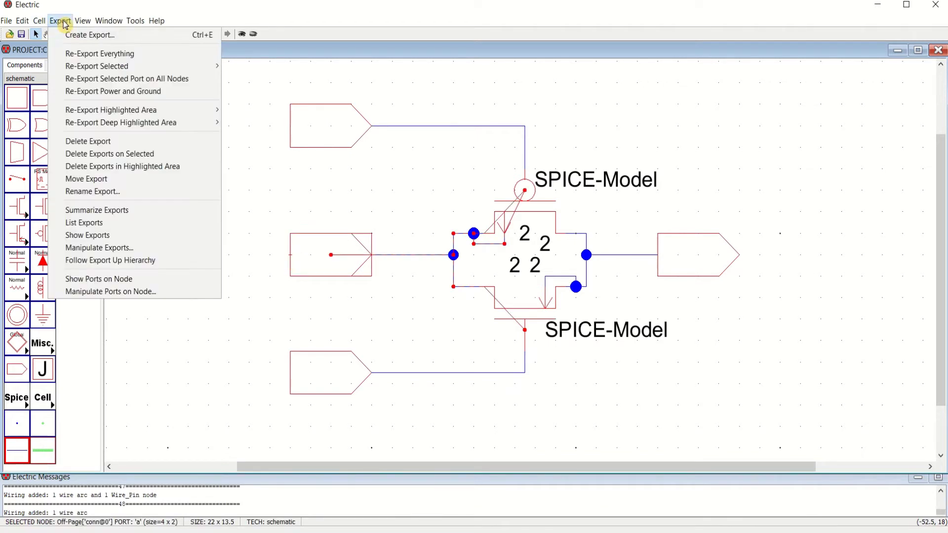
click(239, 153)
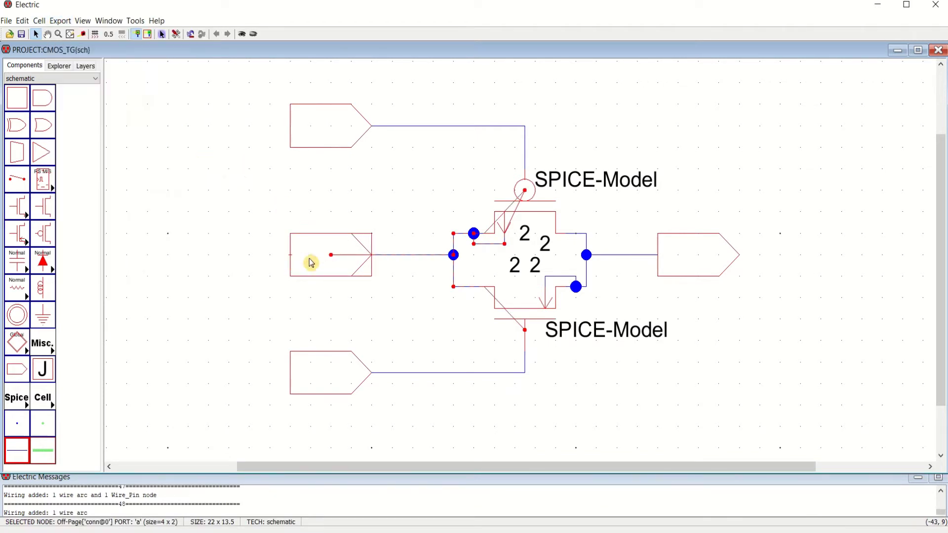
click(60, 21)
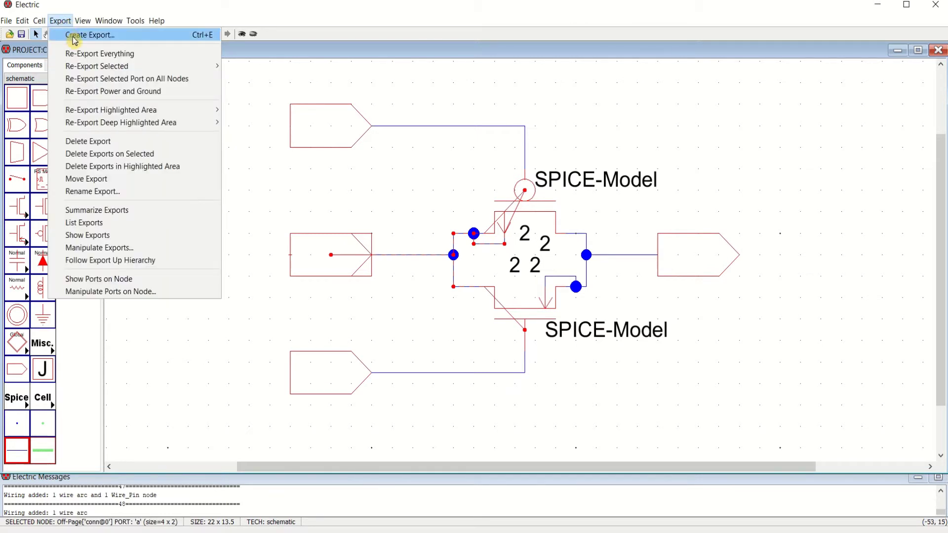
click(74, 35)
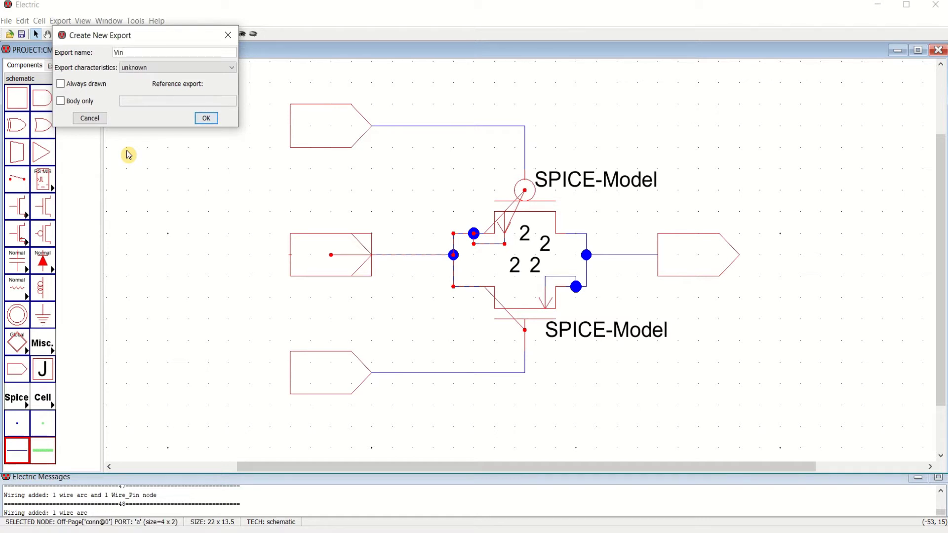
click(204, 118)
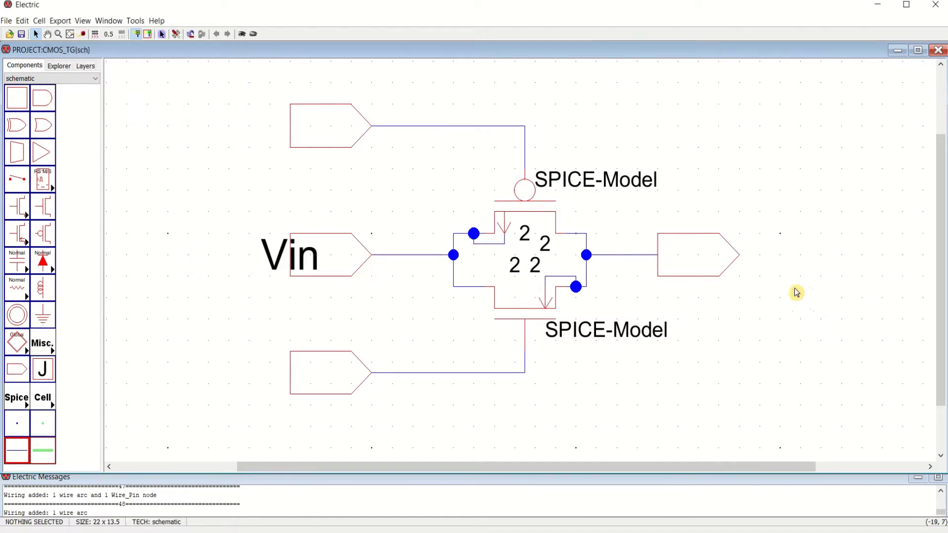
Step: Create an export named Vout on the pointed end of the Off-Page connector right of the transistors
click(741, 258)
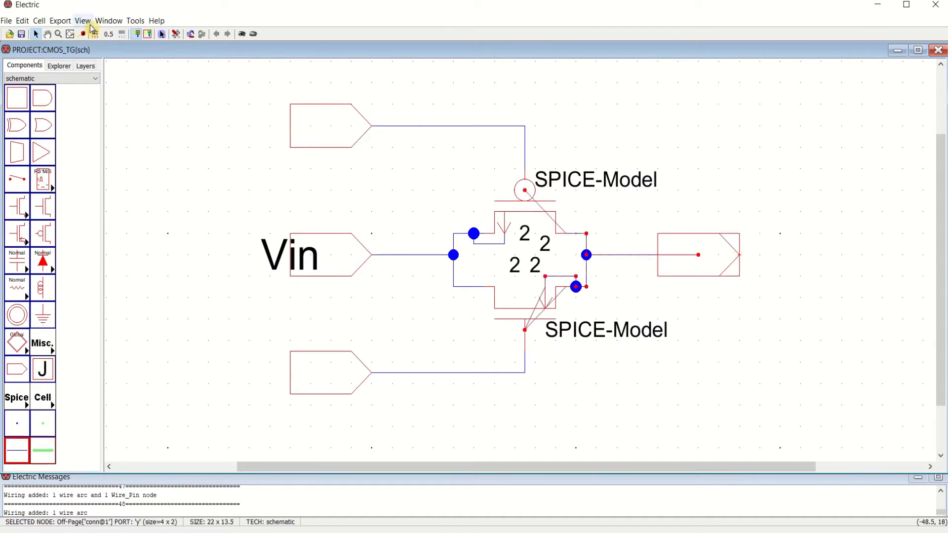
click(60, 21)
click(68, 34)
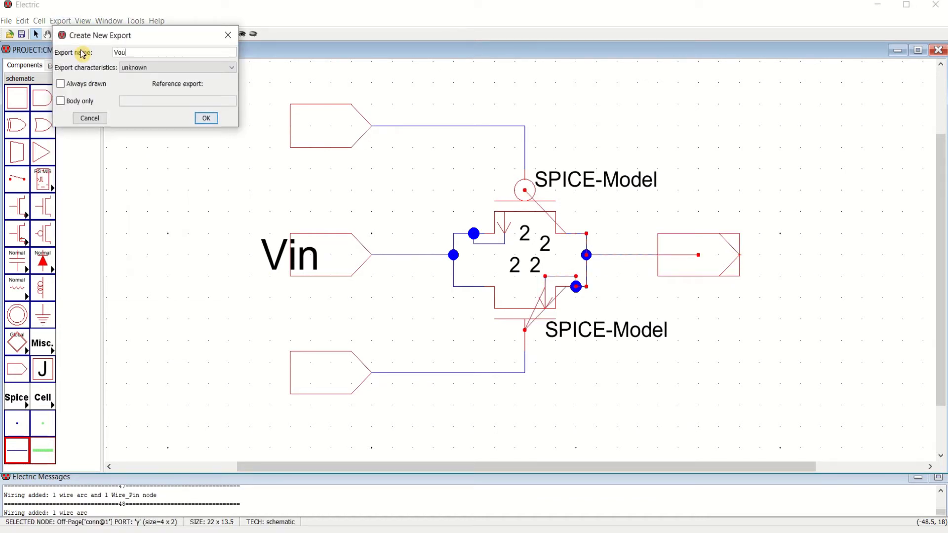
text(Vout)
click(206, 118)
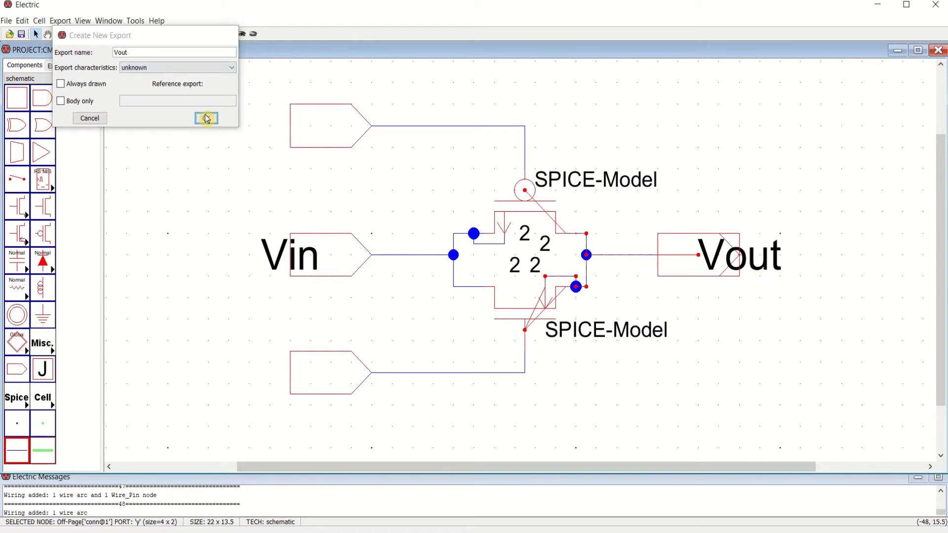
Step: Create an export named C on the flat end of the Off-Page connector that drives the nMOS gate
click(291, 374)
click(59, 19)
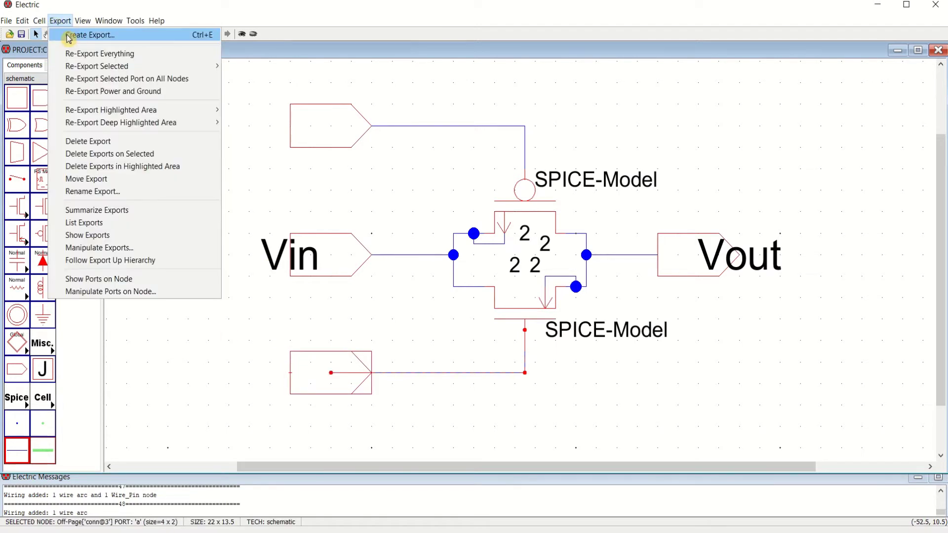
click(74, 34)
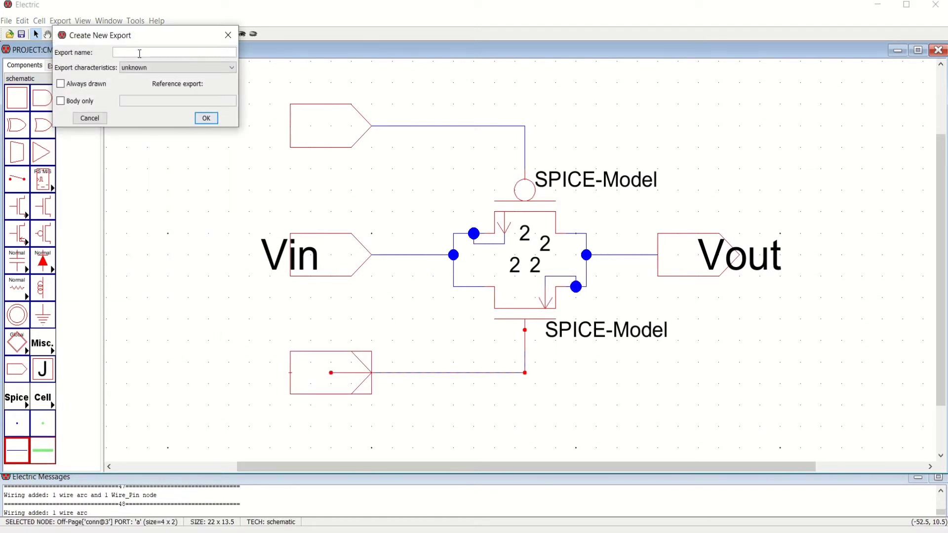
text(c)
click(211, 120)
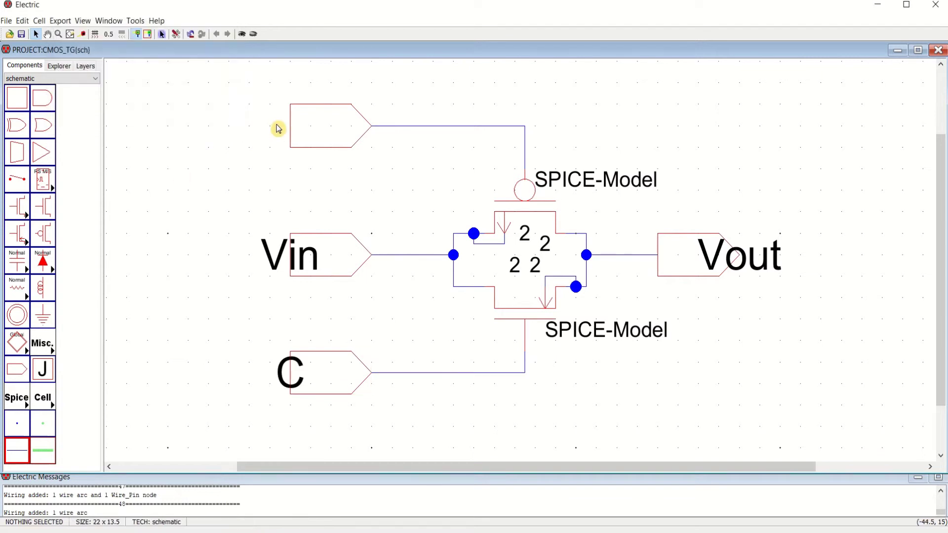
Step: Create an export named Cbar on the flat end of the Off-Page connector that drives the pMOS gate
click(292, 130)
click(61, 20)
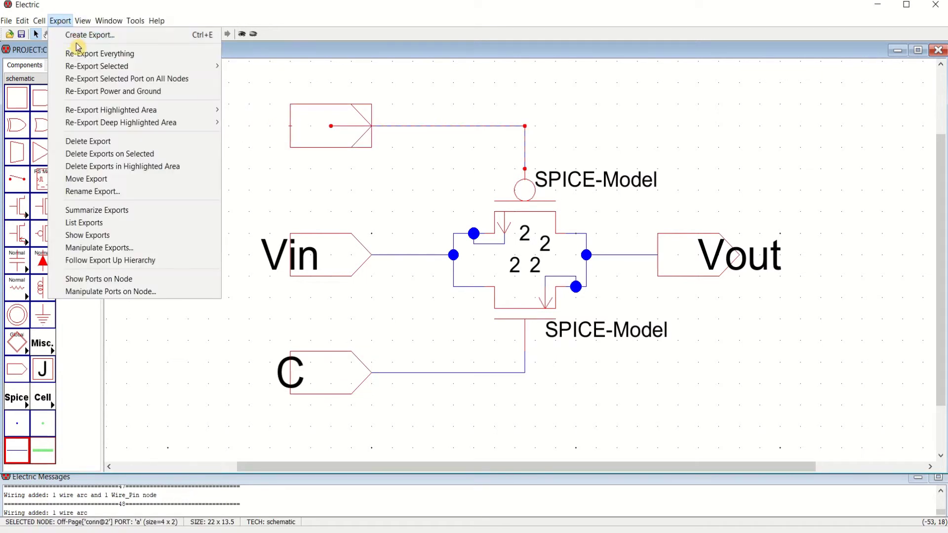
click(74, 34)
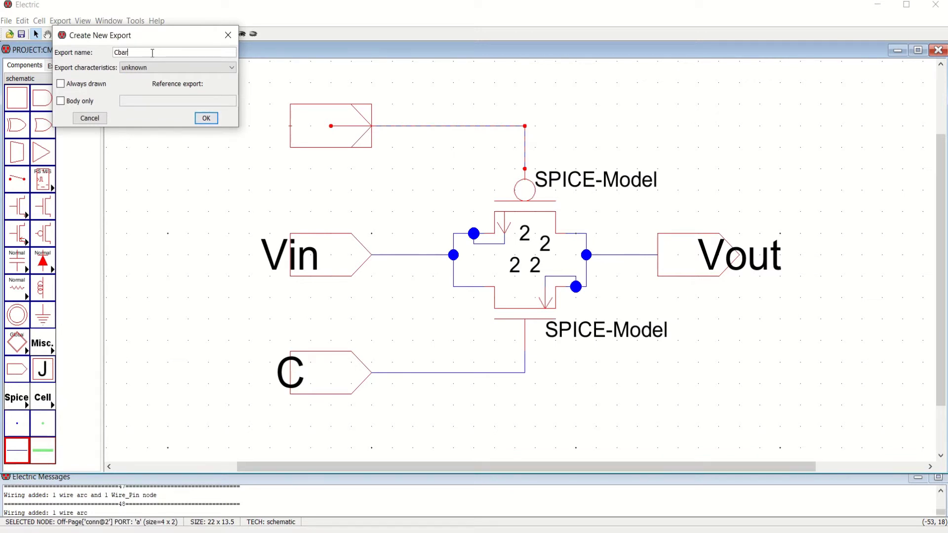
click(213, 119)
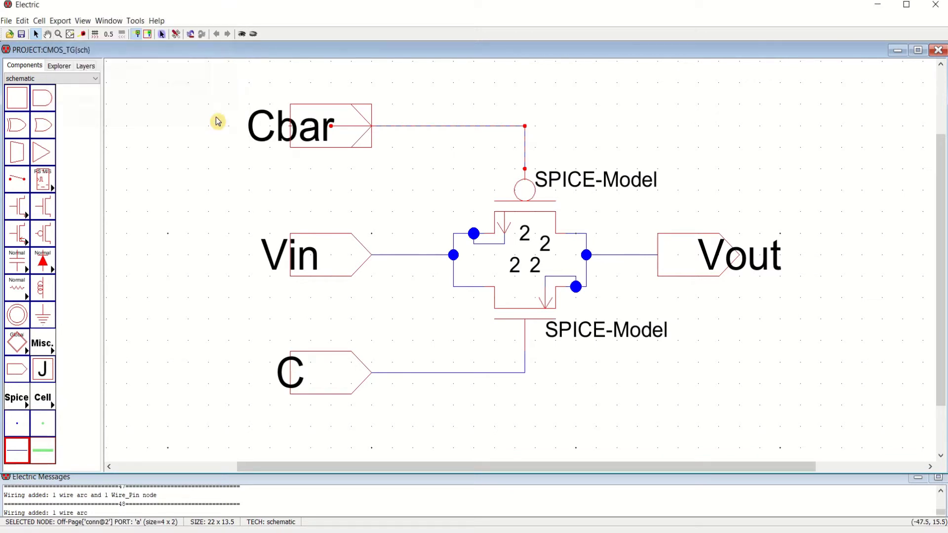
Step: Save the PROJECT library with the finished transmission gate schematic
click(289, 373)
click(382, 381)
click(526, 348)
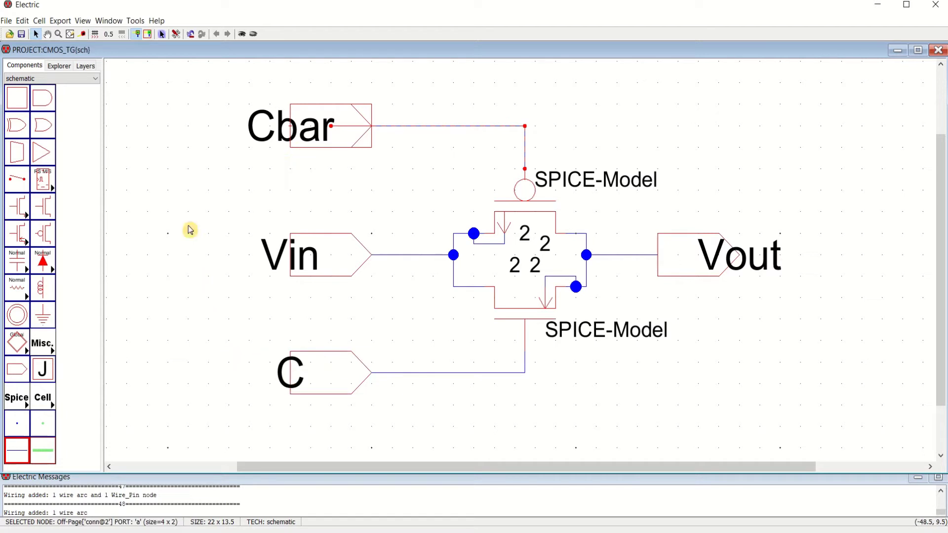
click(22, 38)
click(23, 37)
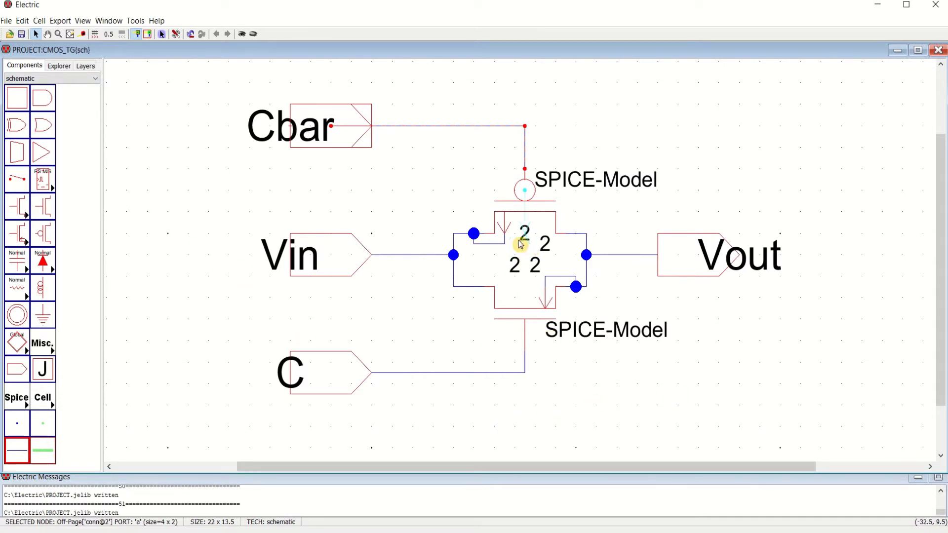
Step: Check the width and length in the properties of the pMOS transistor and the nMOS transistor
double_click(552, 245)
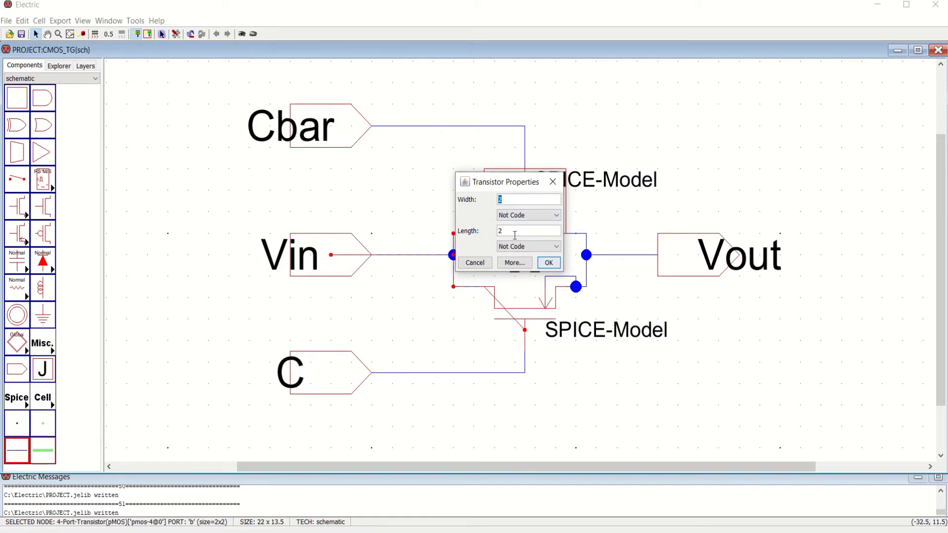
click(549, 263)
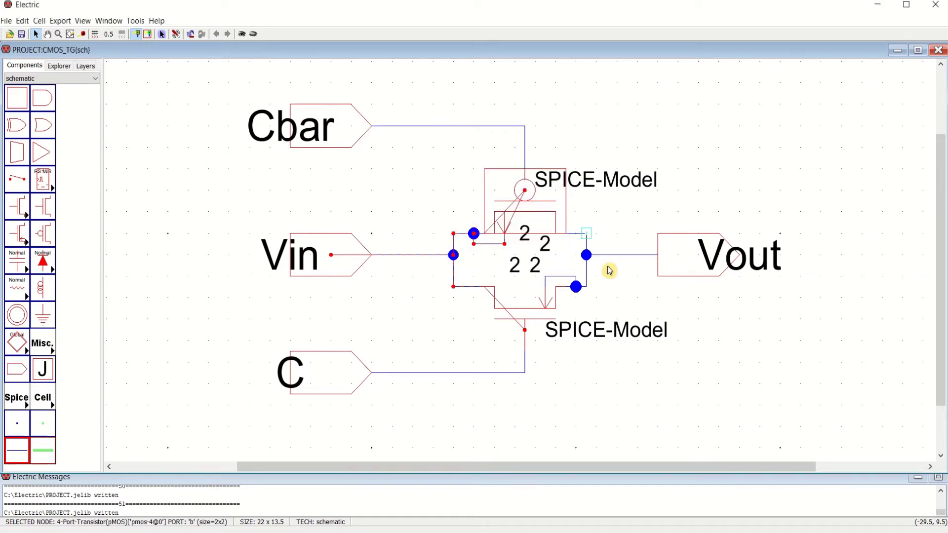
double_click(520, 330)
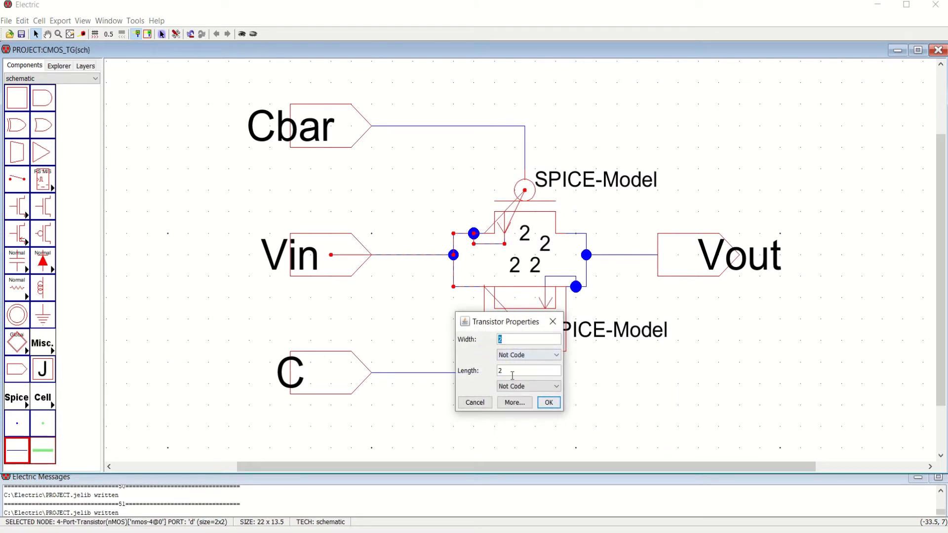
click(508, 371)
click(552, 322)
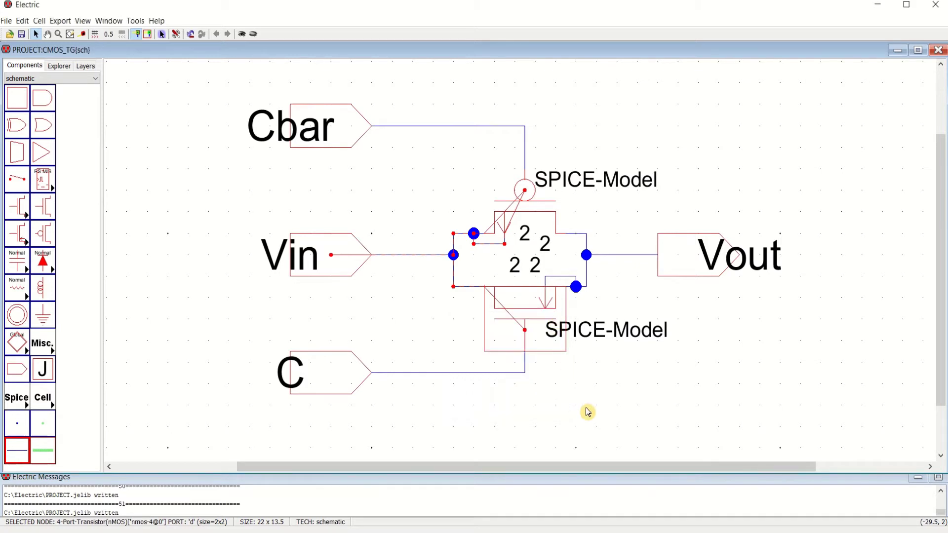
click(586, 412)
right_drag(546, 305, 546, 269)
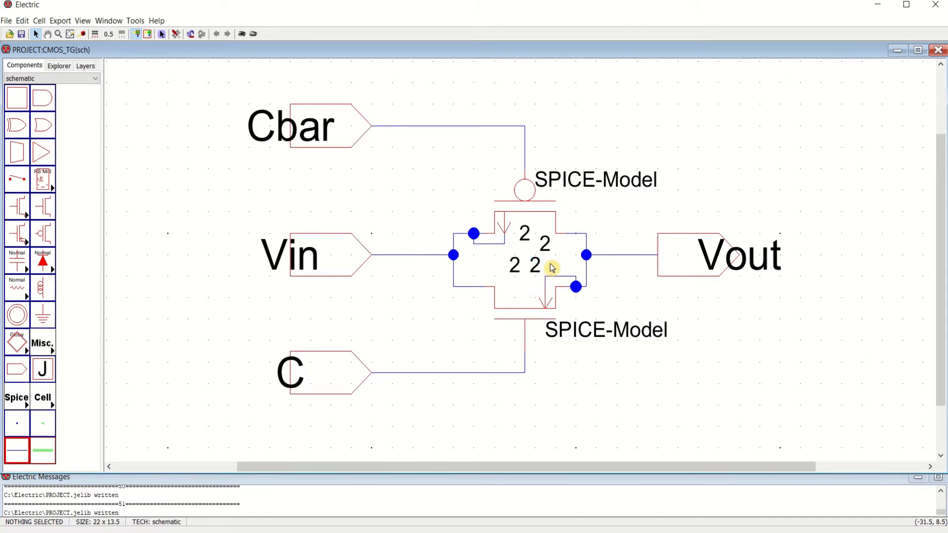
Step: Move the nMOS transistor's width and length labels away from its bulk arrow, shifting the length label by (-0.5, -0.5)
click(512, 271)
drag(511, 271, 525, 275)
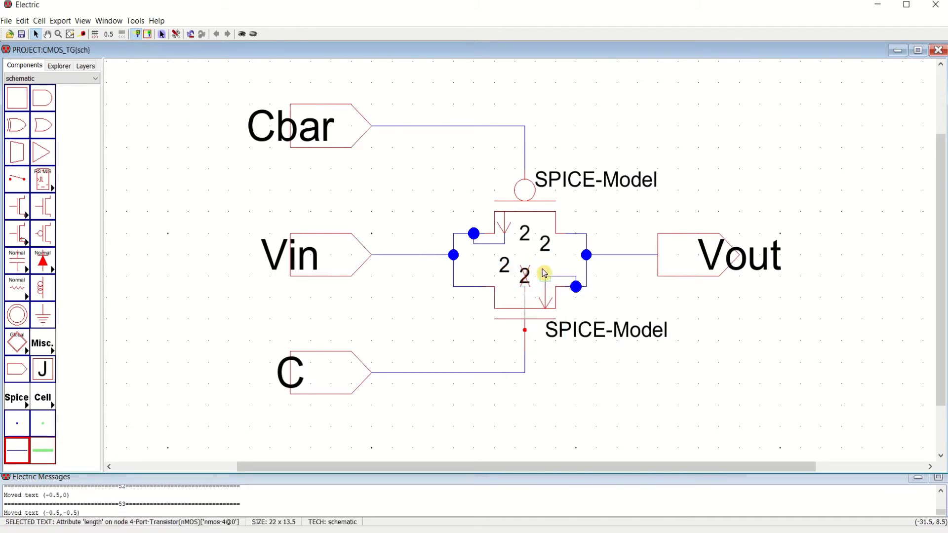
click(633, 416)
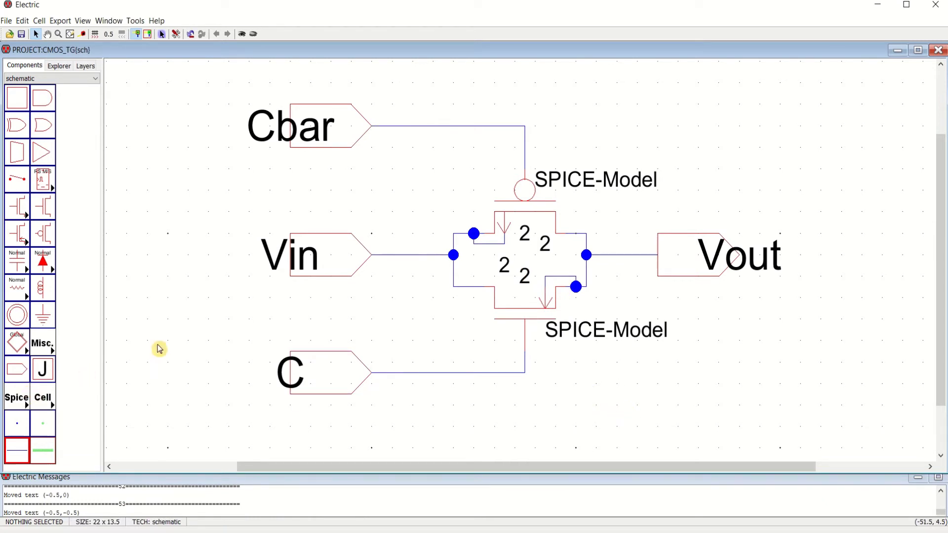
Step: Place a SPICE code text object in the empty area below the Vout connector
click(53, 356)
click(104, 401)
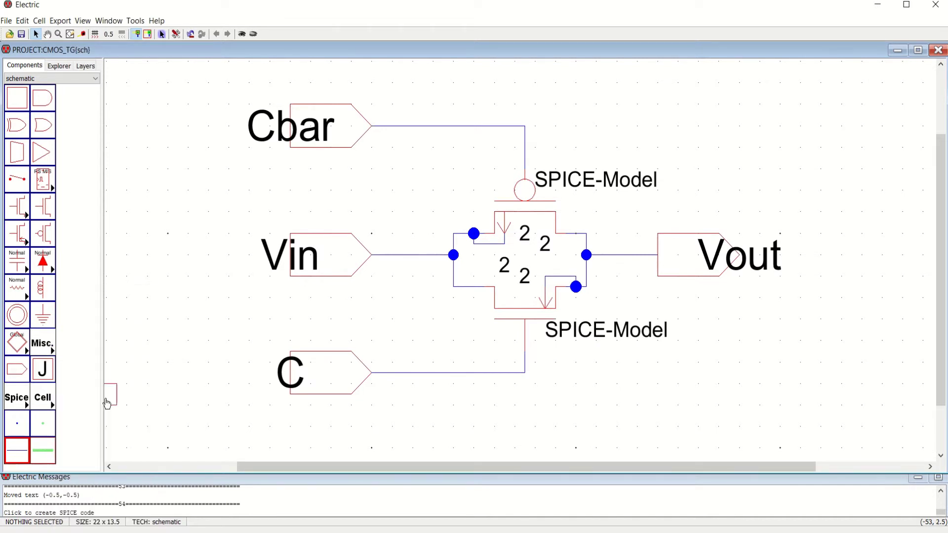
click(738, 348)
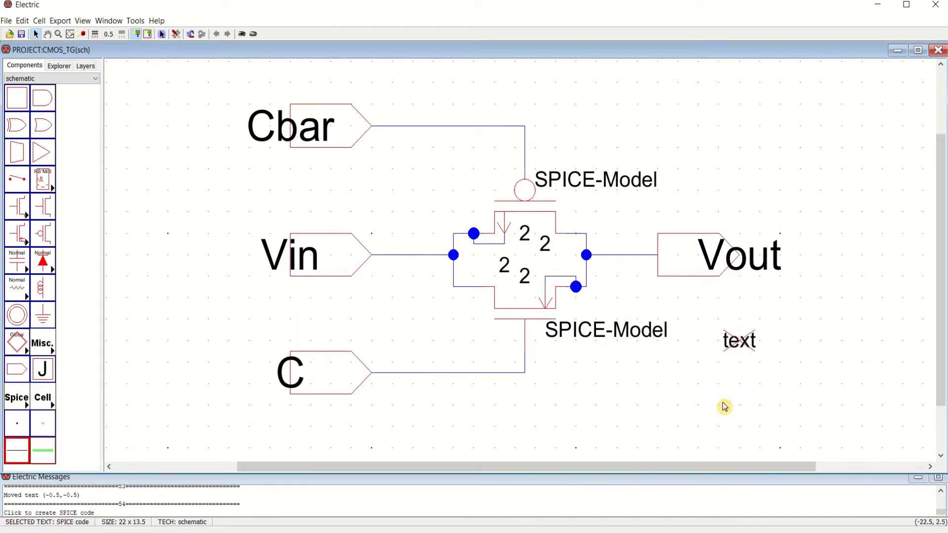
click(747, 404)
click(742, 347)
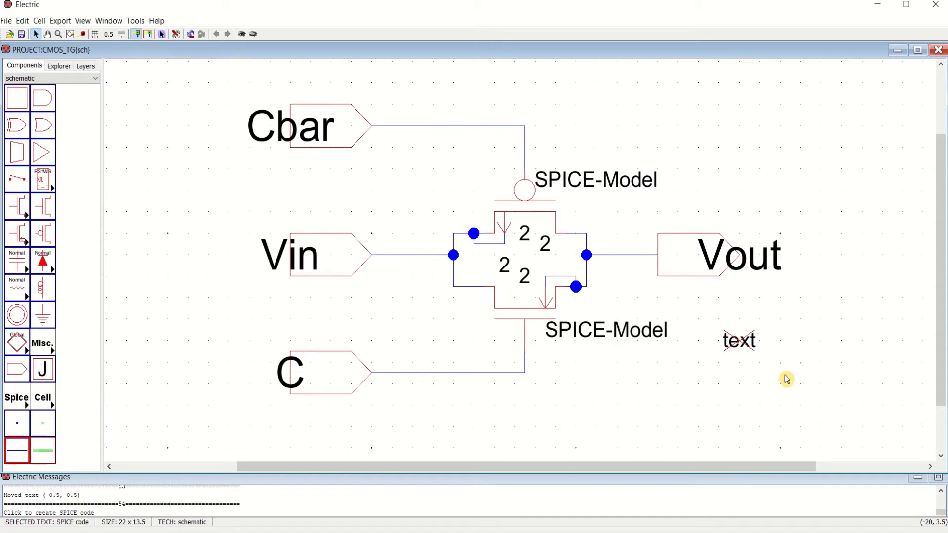
Step: Make the SPICE code text multi-line and enter the source line "Vin Vin 0 pulse(0 1 0 500p 500p 20n 40n)"
key(ctrl+i)
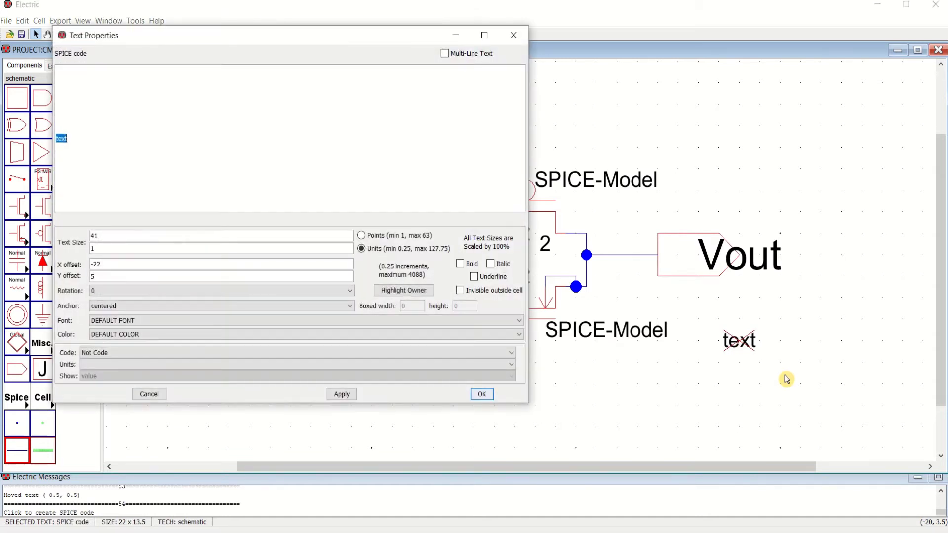
click(445, 54)
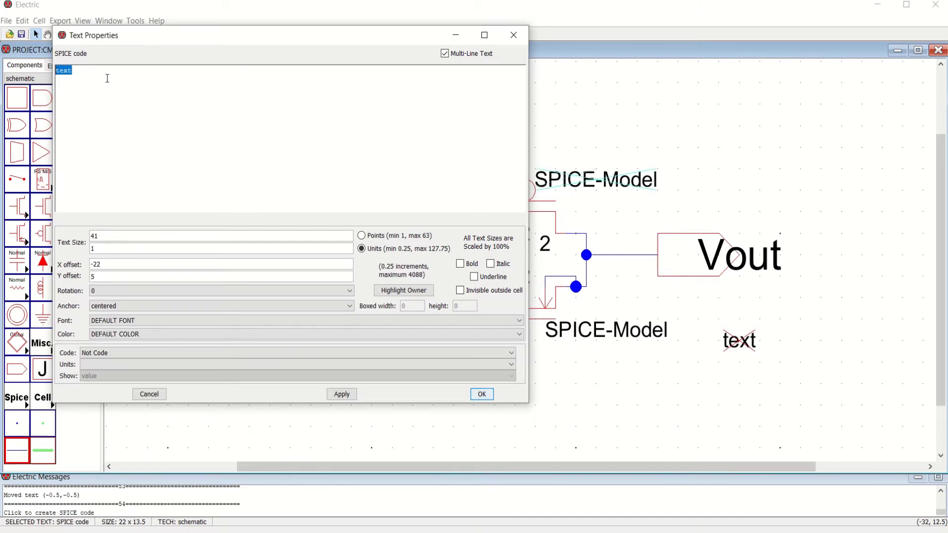
text(Vin Vin 0 pulse(0 1 0 500p 500p 20n)
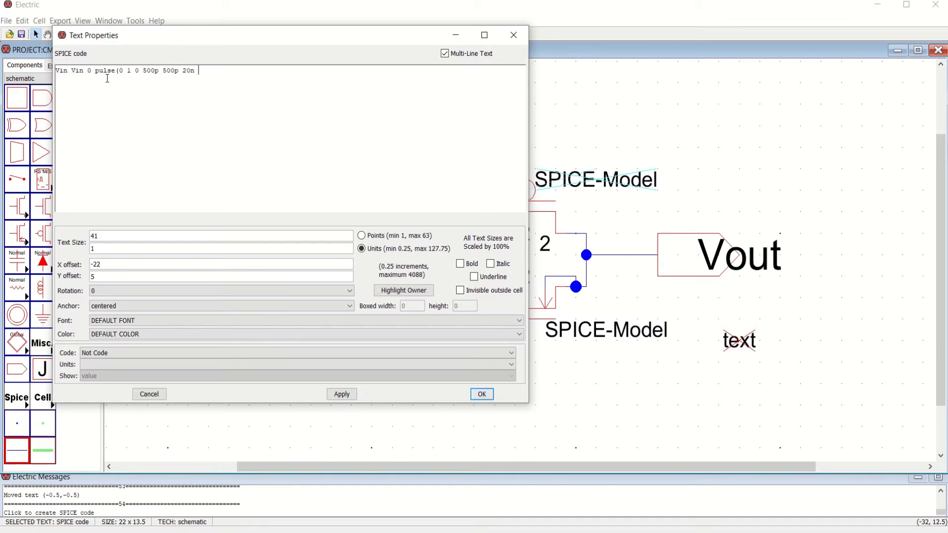
text( 40n))
drag(246, 34, 665, 103)
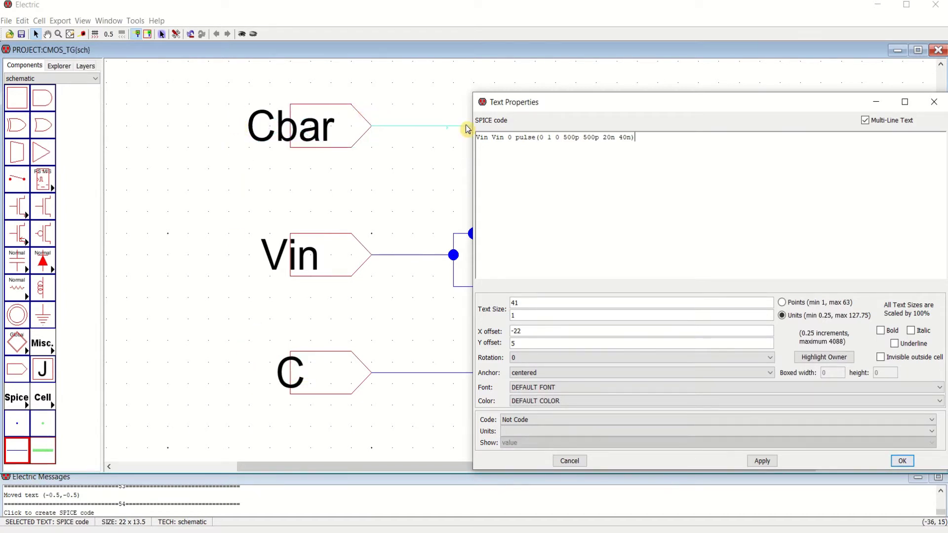
Step: Duplicate the Vin source line and edit the copy to "Vc C 0 pulse(0 1 0 500p 500p 15n 30n)"
drag(639, 138, 469, 142)
key(ctrl+c)
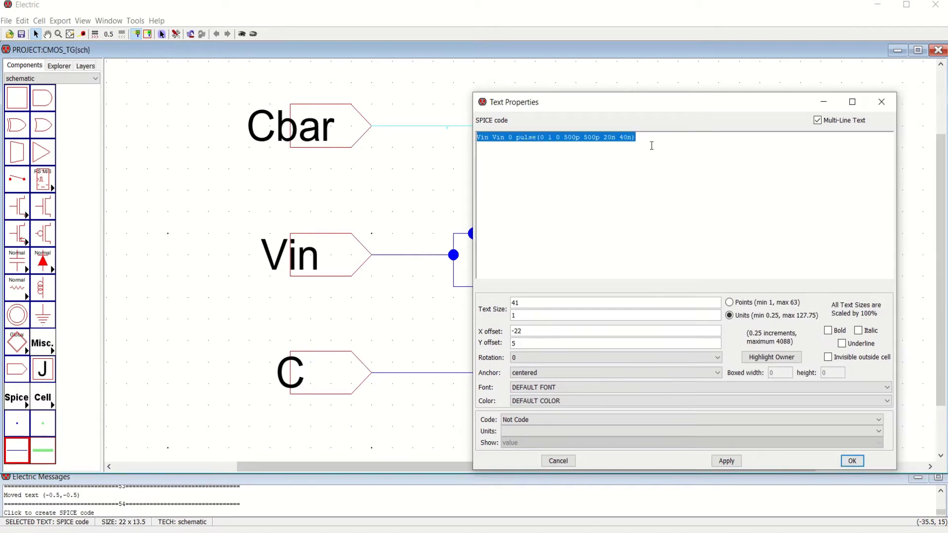
click(651, 142)
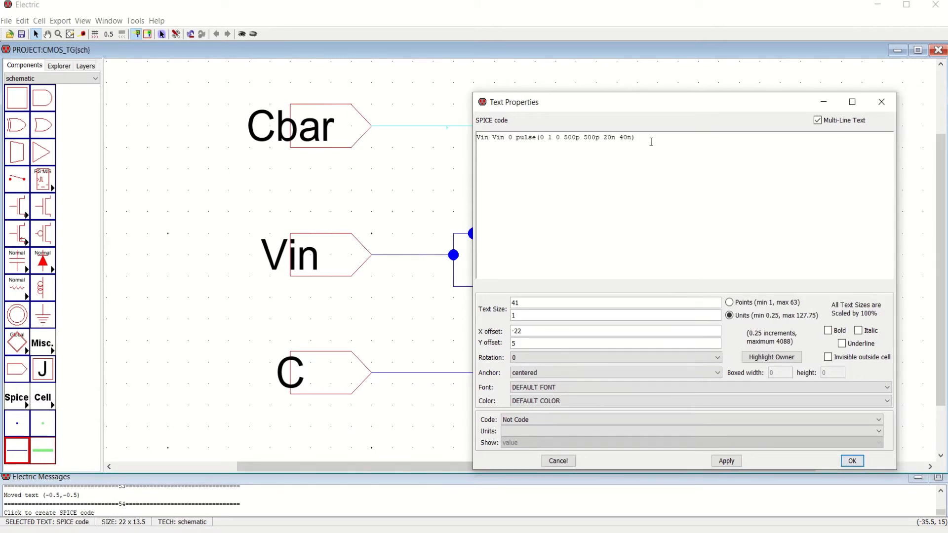
key(Return)
key(ctrl+v)
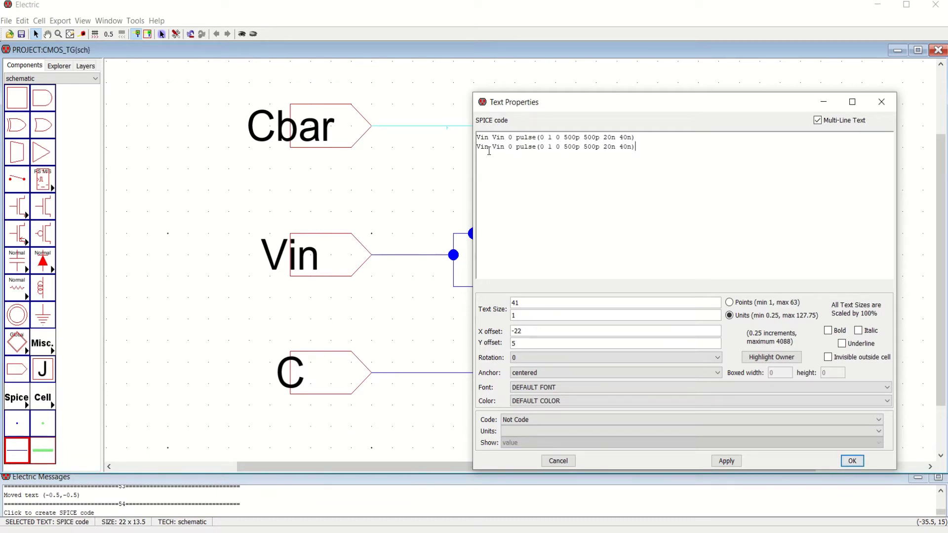
mouse_move(489, 150)
mouse_down()
mouse_move(498, 148)
mouse_move(490, 149)
mouse_up()
text(c )
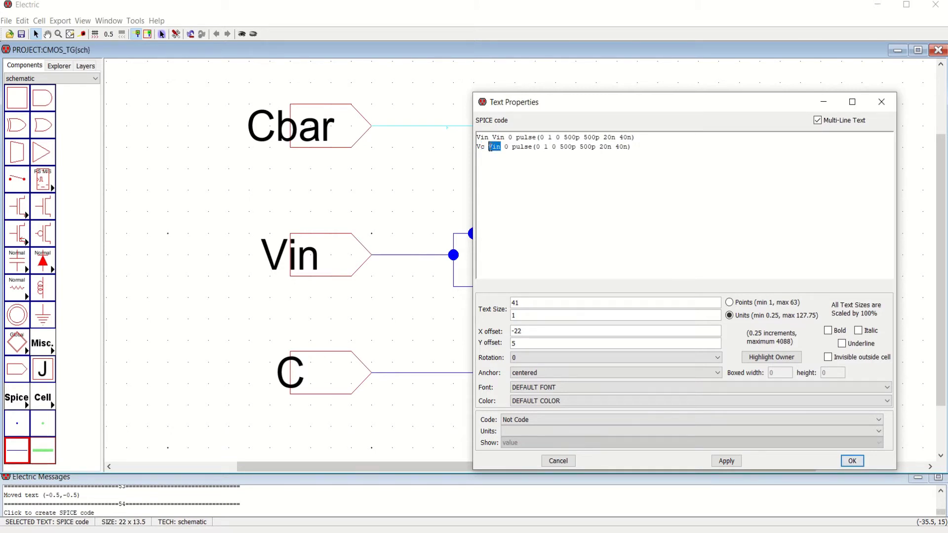
text(C)
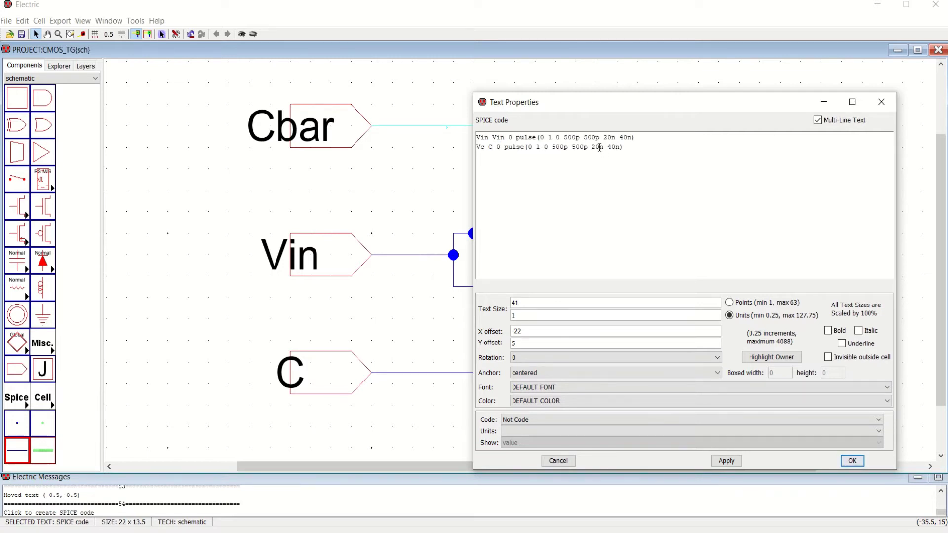
drag(600, 148, 593, 147)
text(15)
drag(612, 149, 478, 147)
key(ctrl+c)
text(3)
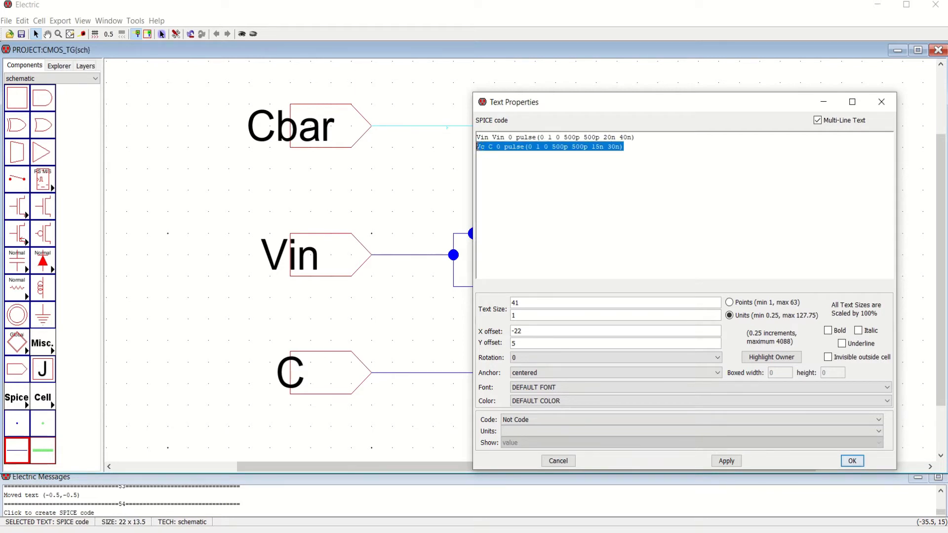
Step: Duplicate the Vc source line and edit the copy to "Vcbar Cbar 0 pulse(1 0 0 500p 500p 15n 30n)"
click(625, 154)
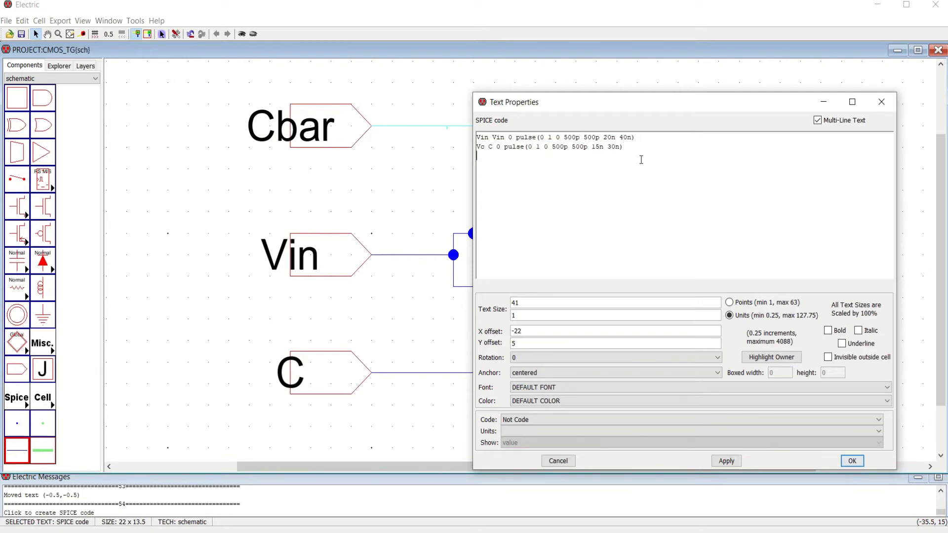
key(ctrl+v)
click(484, 156)
text(bar)
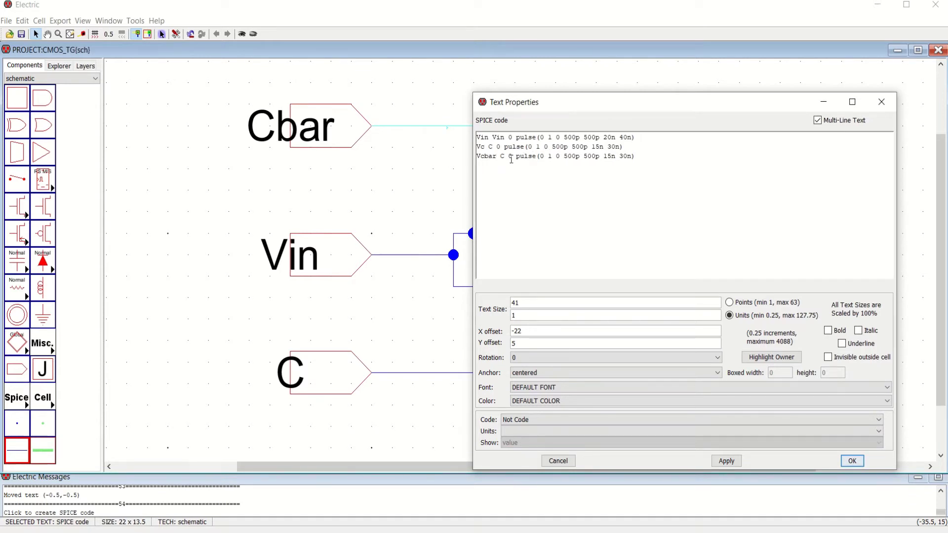
click(507, 157)
text(bar)
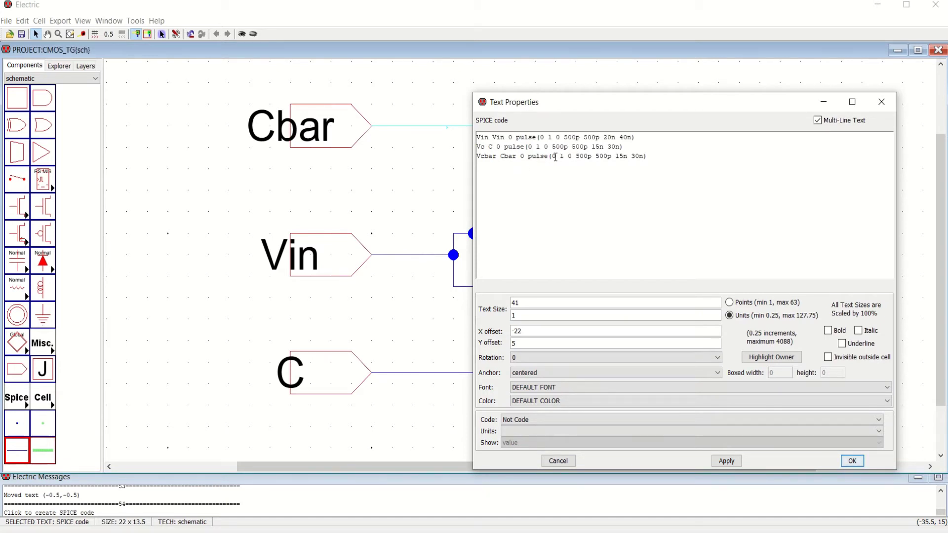
double_click(553, 157)
text(1)
double_click(563, 156)
text(0)
mouse_move(542, 147)
mouse_down()
mouse_move(528, 146)
mouse_move(553, 156)
mouse_up()
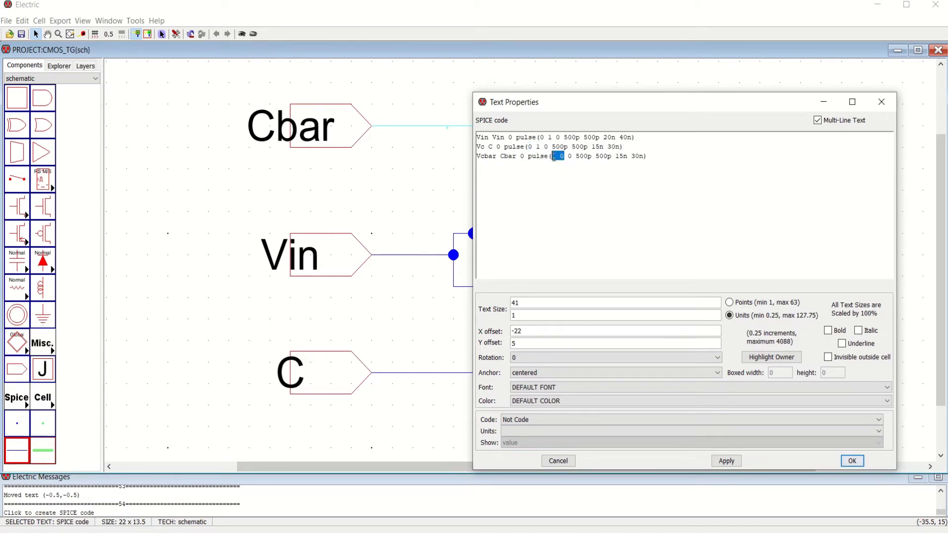
Step: Add the transient analysis line ".tran 0.1n 100n" below the source definitions
click(661, 162)
key(Return)
text(.)
text(tran)
text( 0.1)
text(n 100)
text(n )
Step: Add an .include line with the full Desktop path of ibm+013um_model.txt and apply the SPICE code to the schematic
text(.)
text(i)
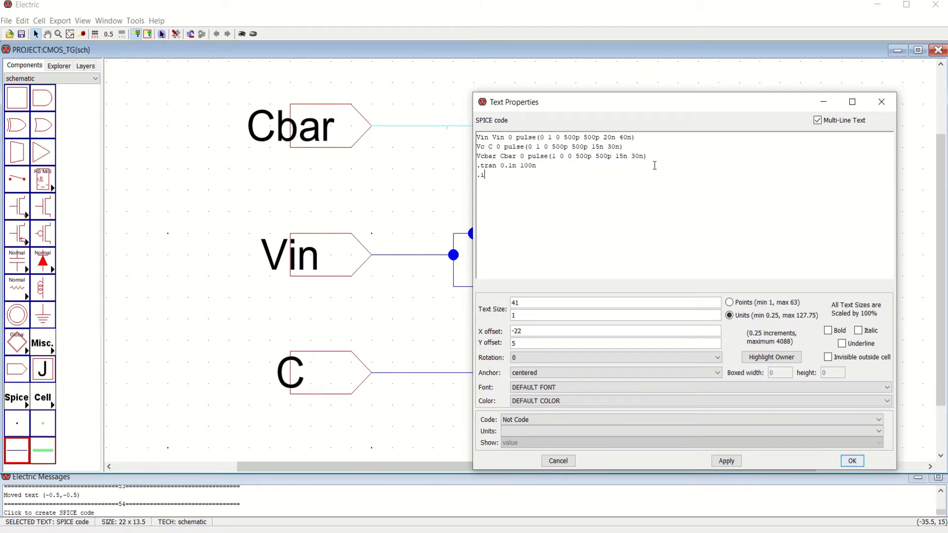
text(n)
text(clude)
text( C:\Users\SRI)
text(R)
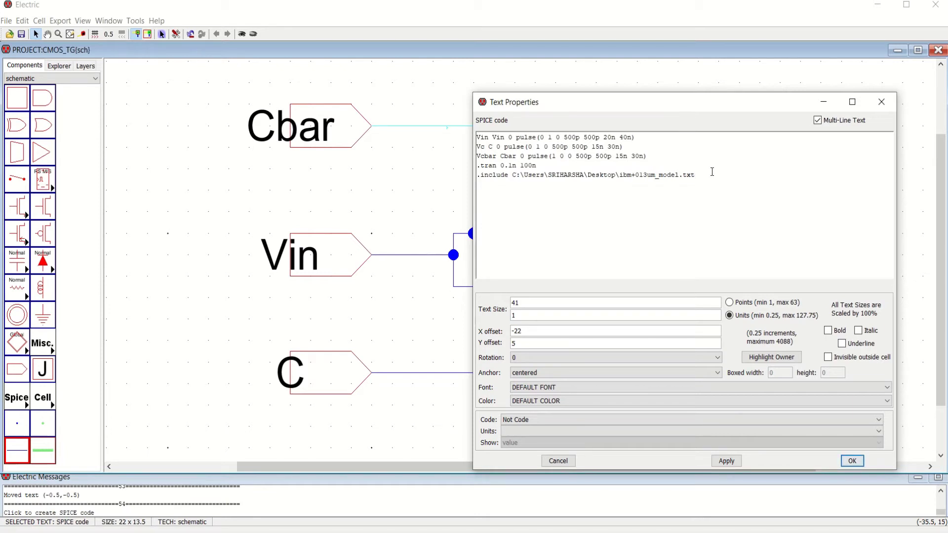
drag(712, 172, 477, 174)
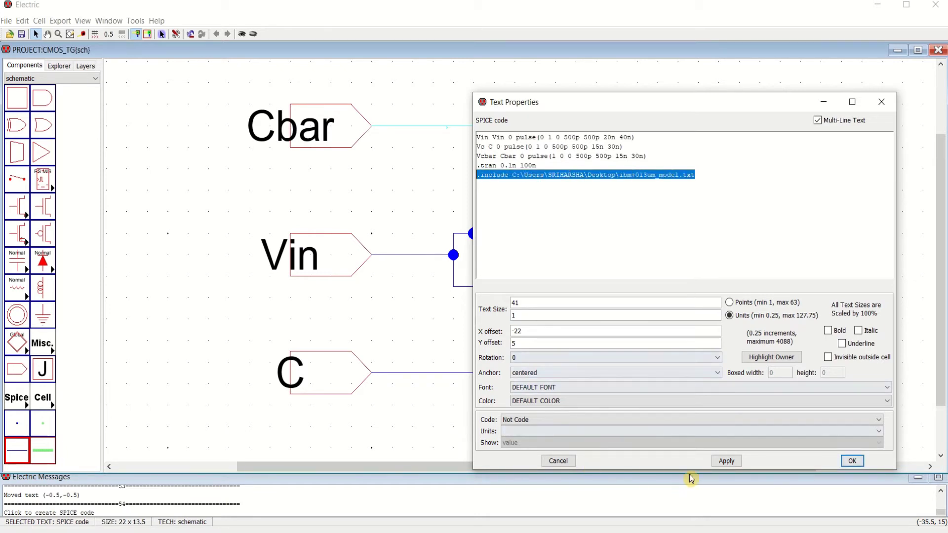
click(726, 460)
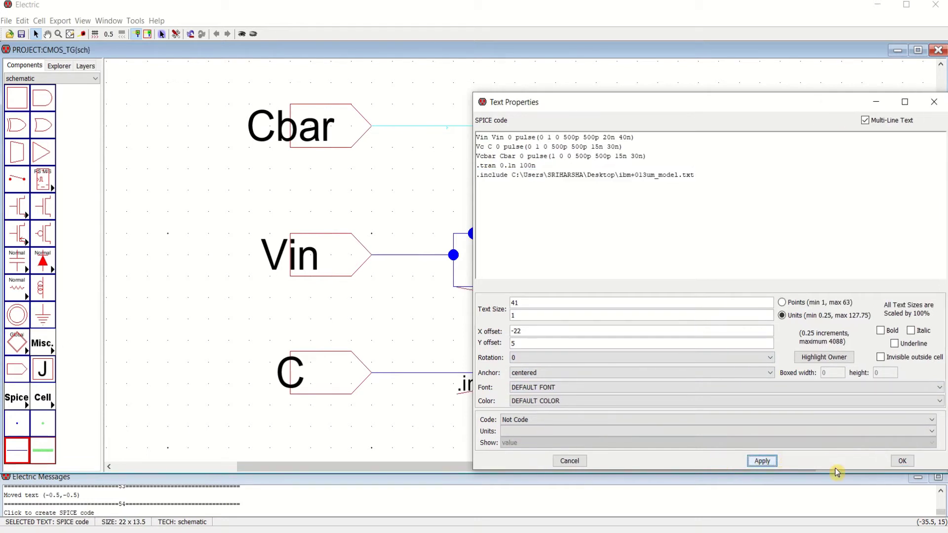
click(902, 462)
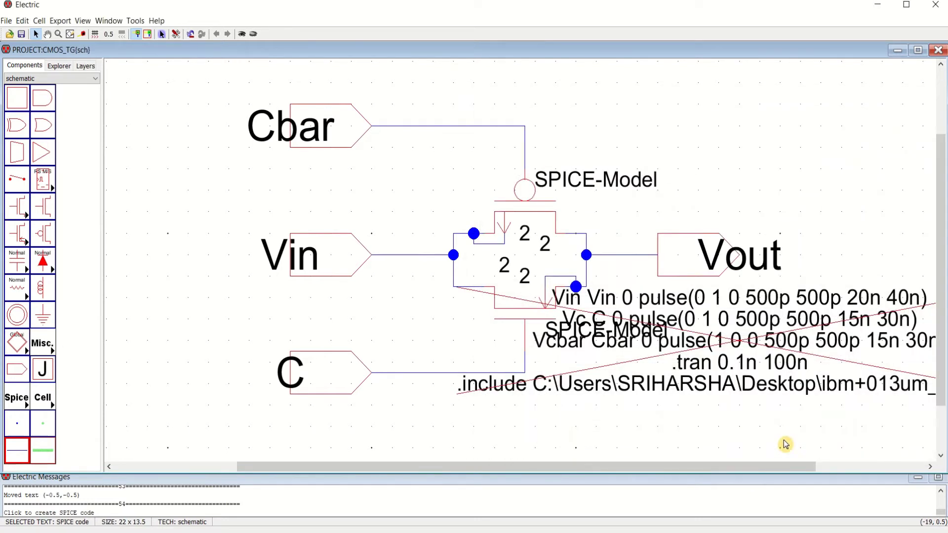
Step: Move the SPICE code block by (5, -4) so it sits clear below the transmission gate
click(109, 21)
click(124, 35)
ctrl+scroll(721, 311, down, 3)
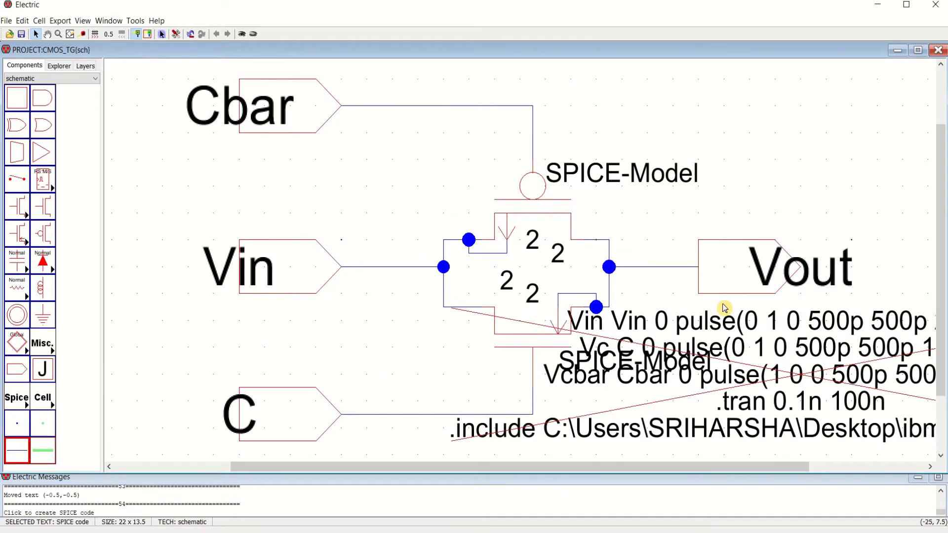
drag(701, 325, 771, 384)
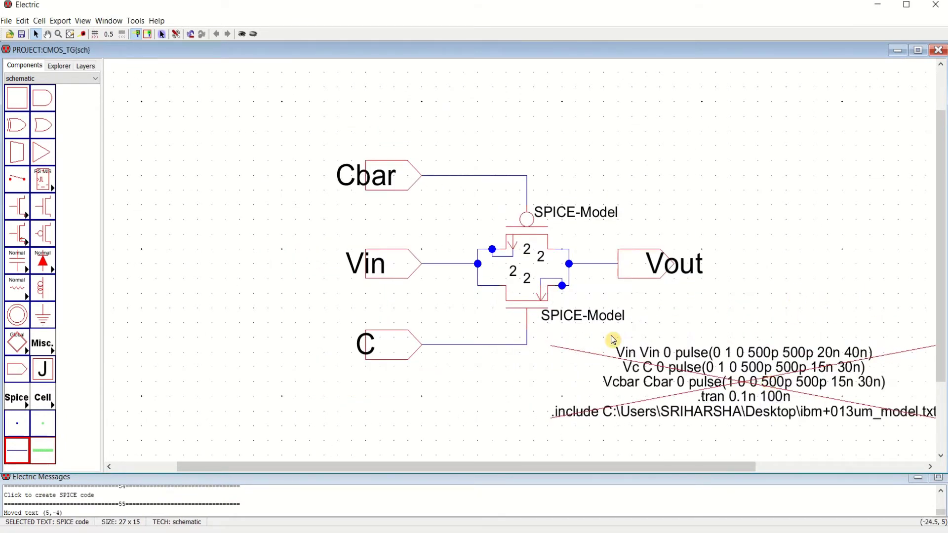
drag(482, 467, 623, 468)
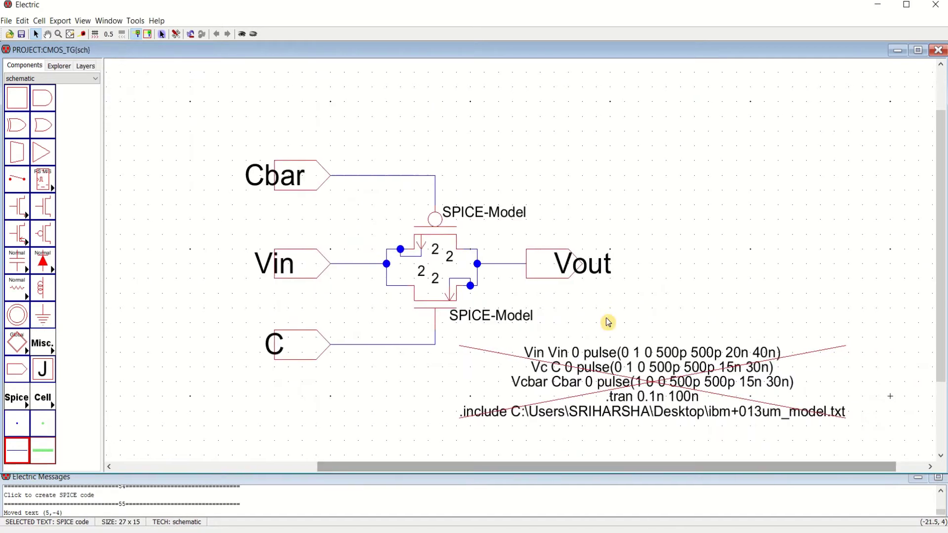
click(687, 281)
Step: Examine the NMOS and PMOS model names in the ibm_013um_model file on the desktop in Notepad
click(878, 5)
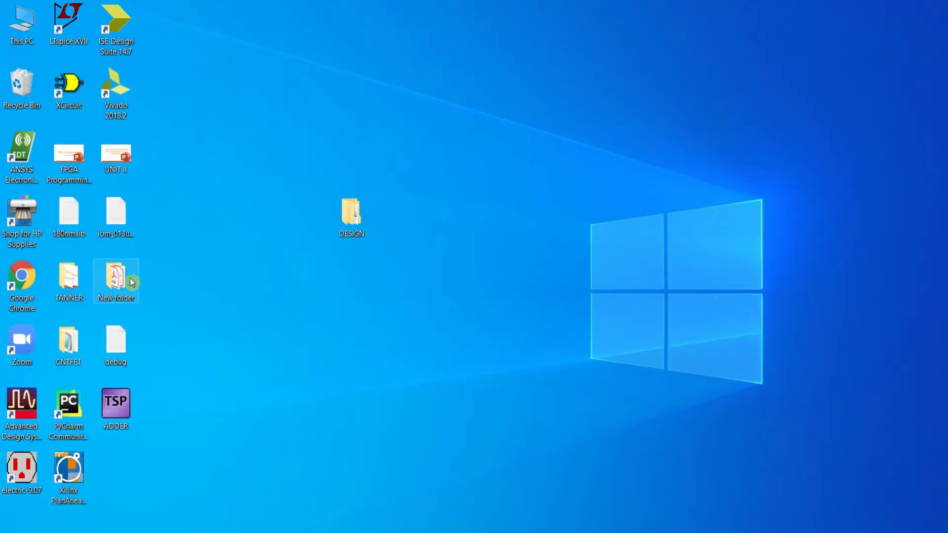
click(118, 218)
double_click(118, 218)
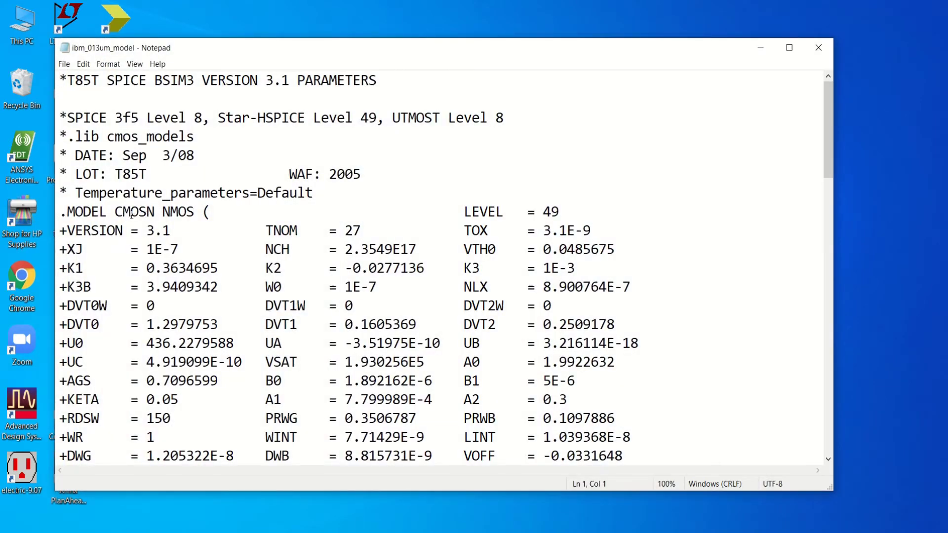
drag(116, 211, 154, 209)
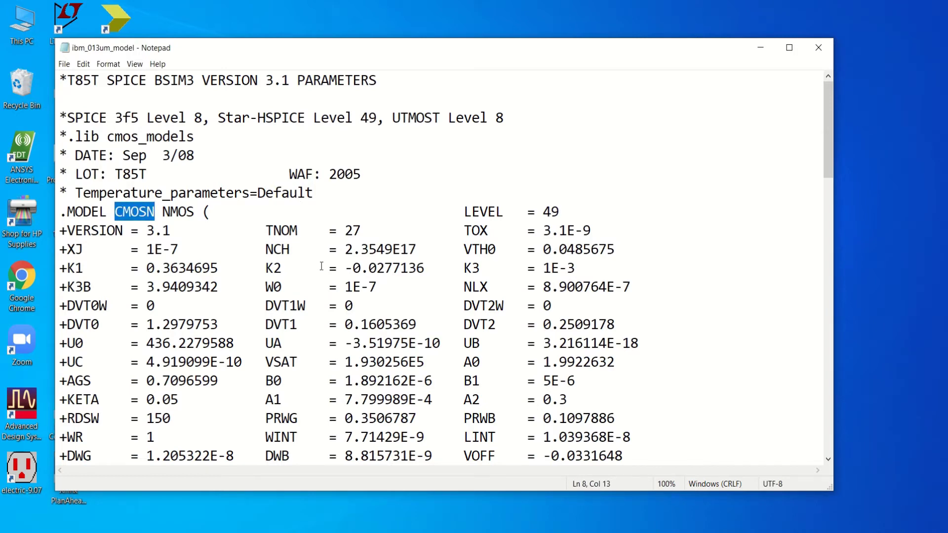
scroll(322, 267, down, 18)
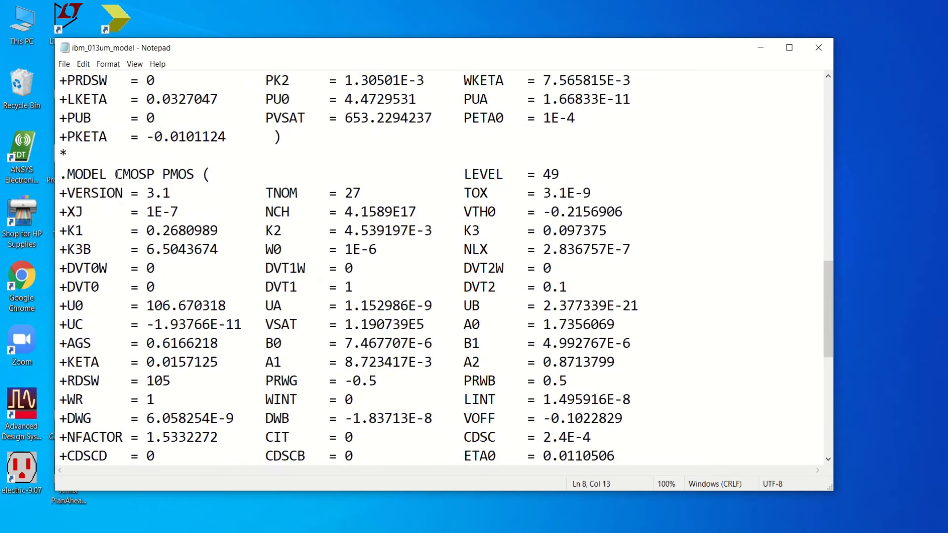
click(820, 48)
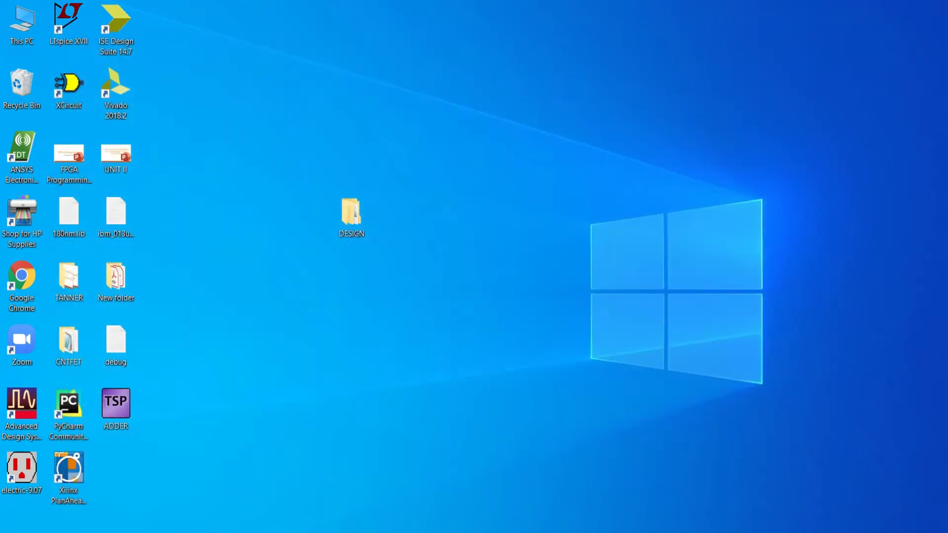
Step: Switch back to Electric and set the pMOS transistor's SPICE model to CMOSP
key(alt+Tab)
click(490, 218)
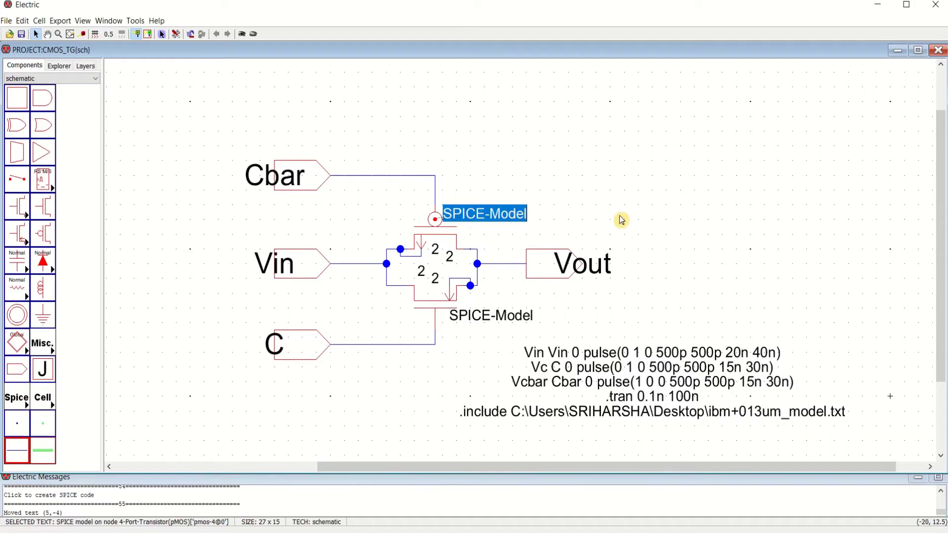
text(CMOSP)
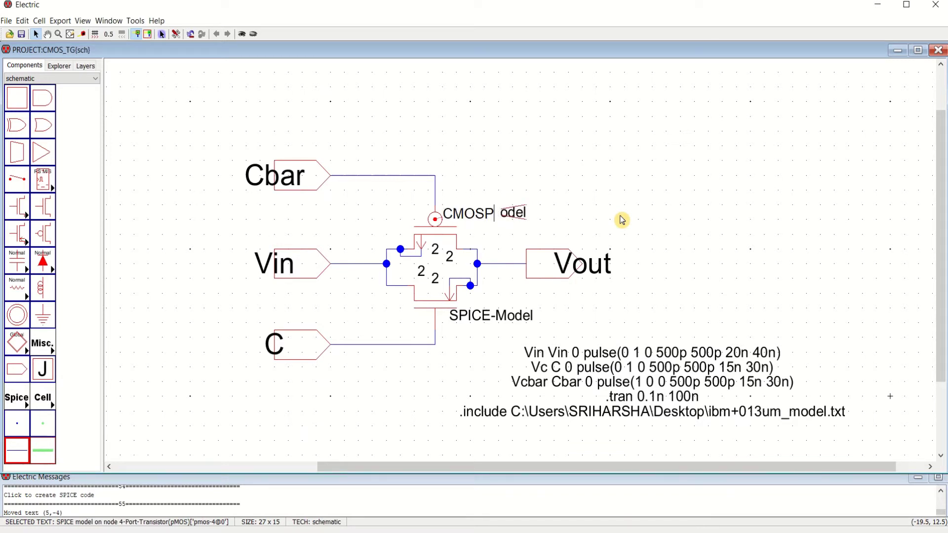
key(Return)
Step: Set the nMOS transistor's SPICE model to CMOSN and save the library
click(499, 318)
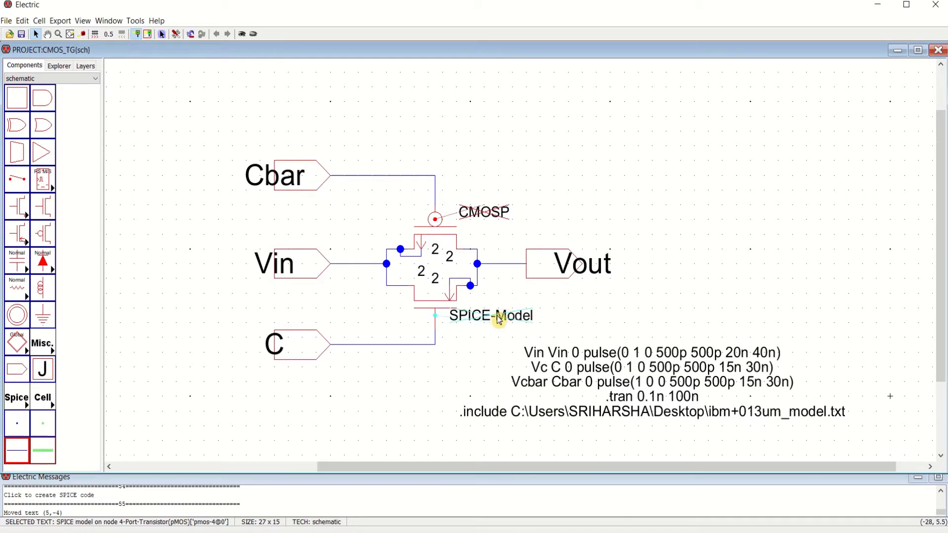
double_click(518, 321)
text(CMOSN)
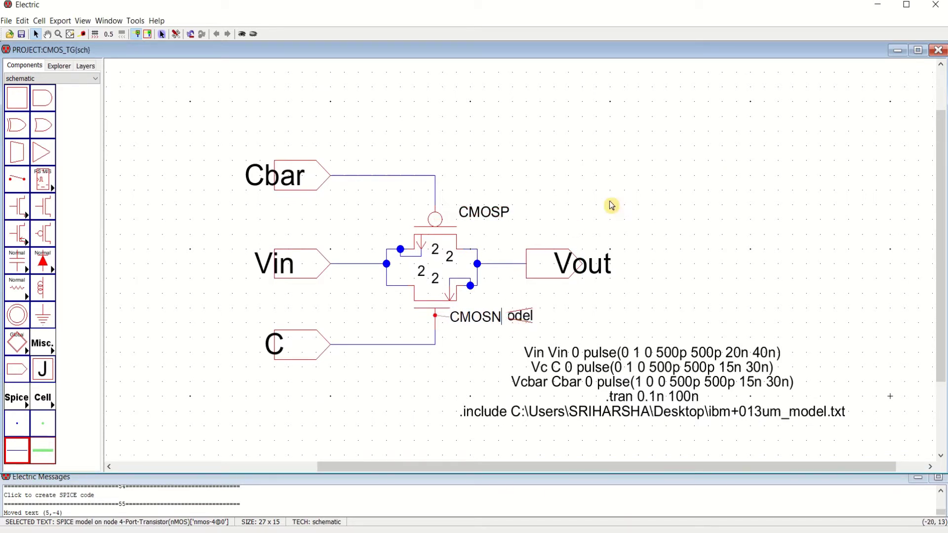
key(Return)
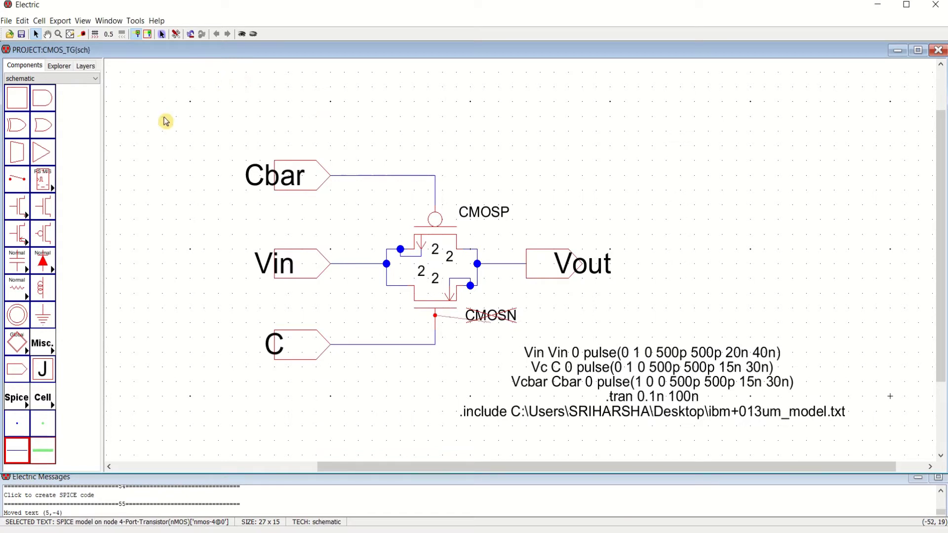
double_click(21, 34)
Step: Run a hierarchical DRC on the schematic and step through the reported errors
click(140, 23)
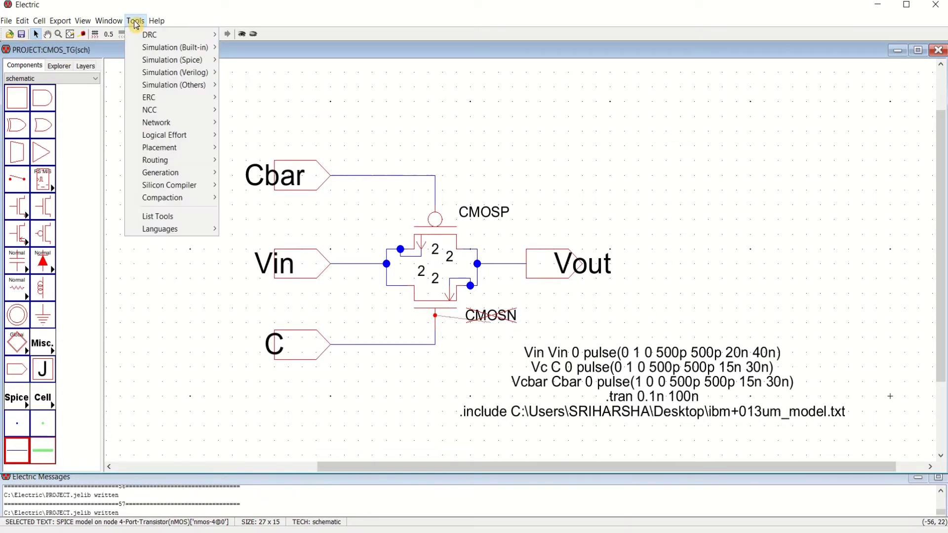
mouse_move(184, 34)
click(268, 34)
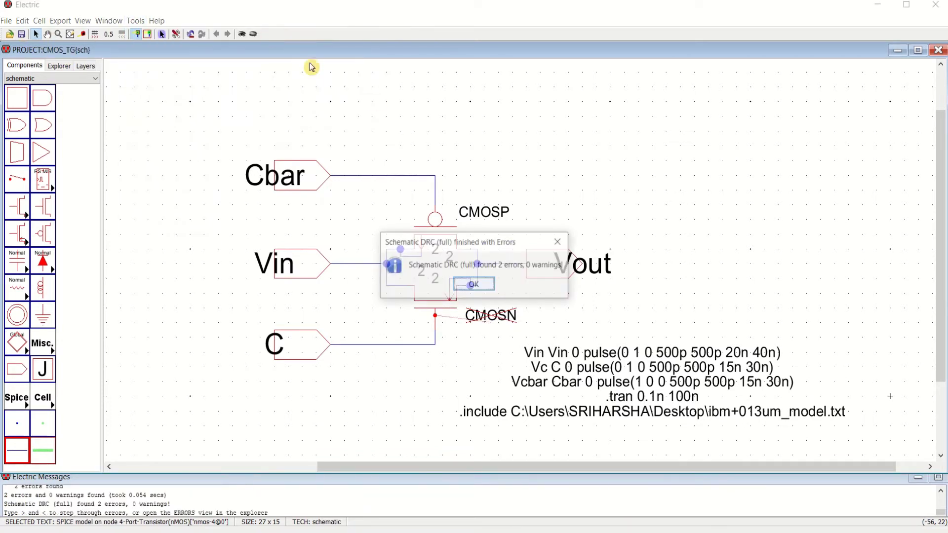
click(482, 288)
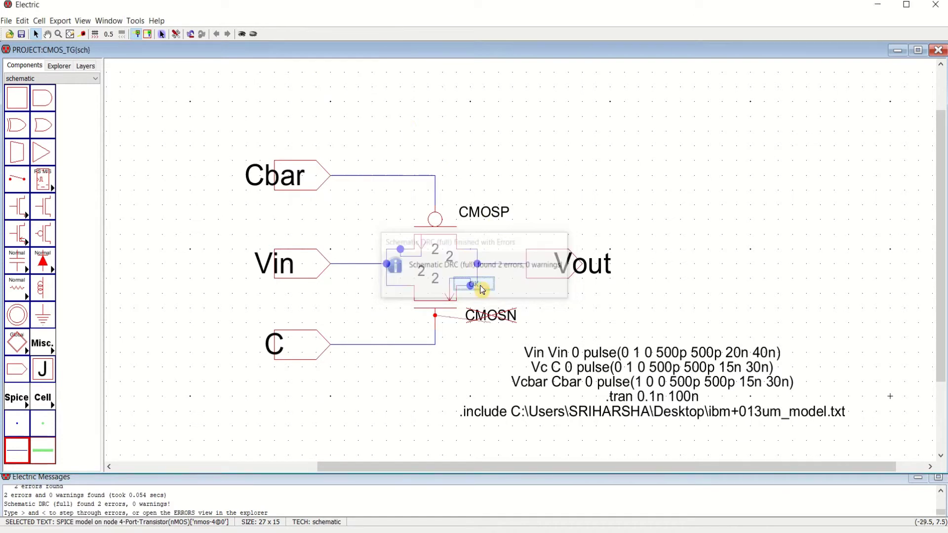
click(765, 252)
key(greater)
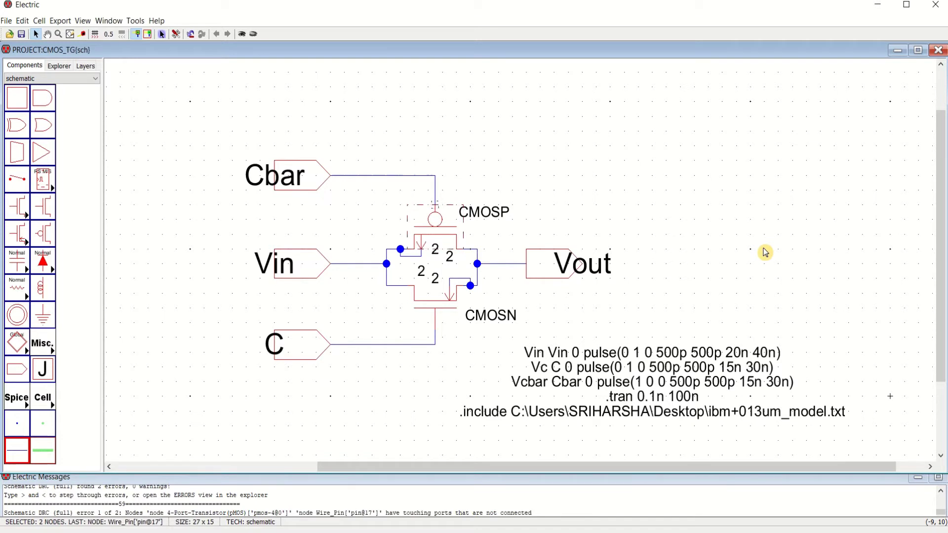
key(greater)
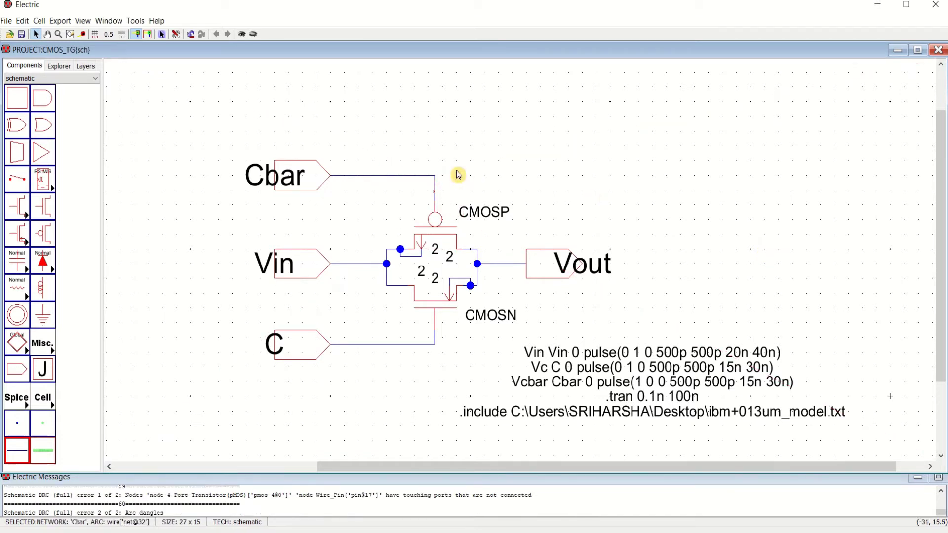
Step: Delete the dangling vertical wire above the pMOS gate and rewire the Cbar line's corner pin to the gate
click(499, 165)
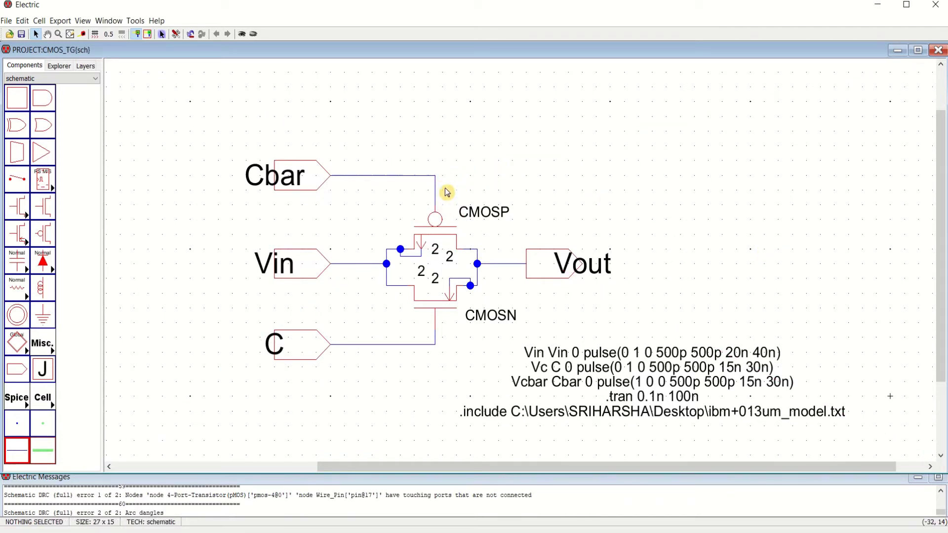
click(438, 194)
key(Delete)
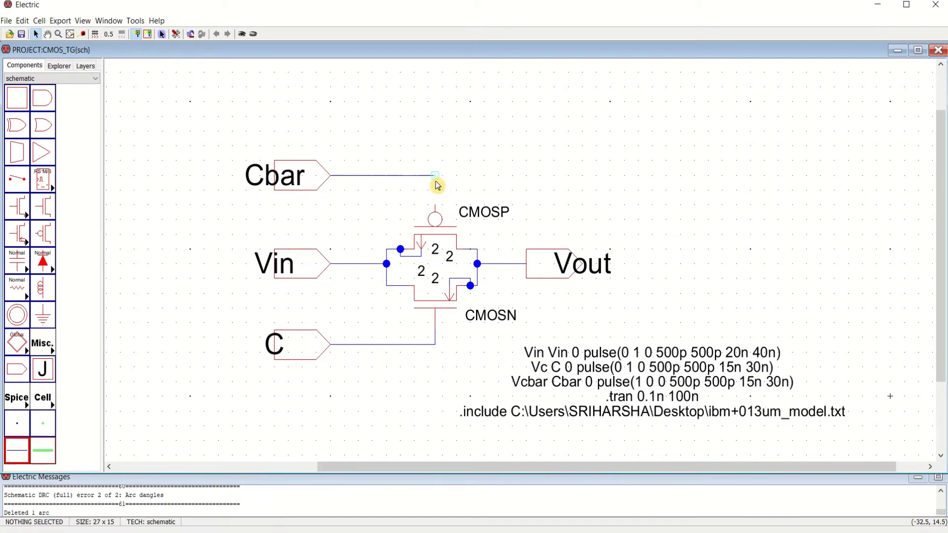
click(434, 181)
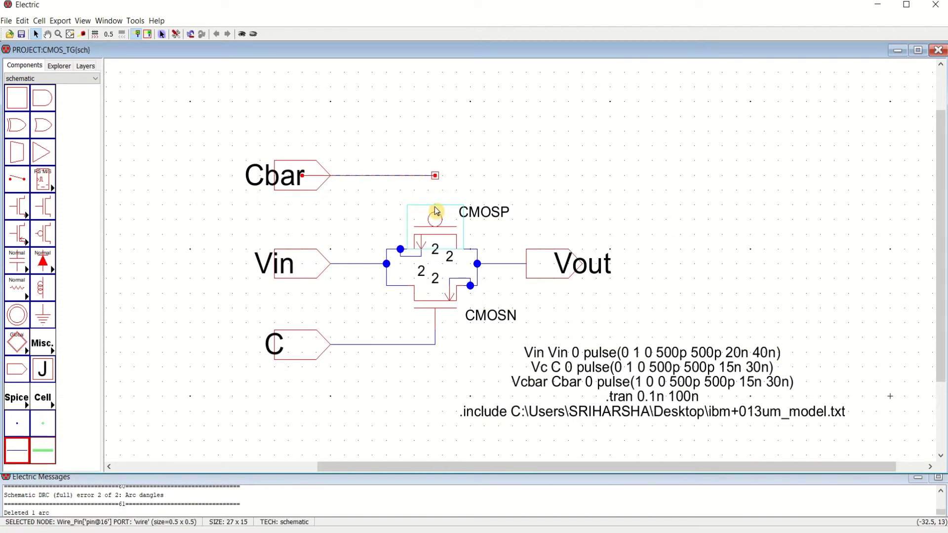
right_click(437, 211)
click(513, 172)
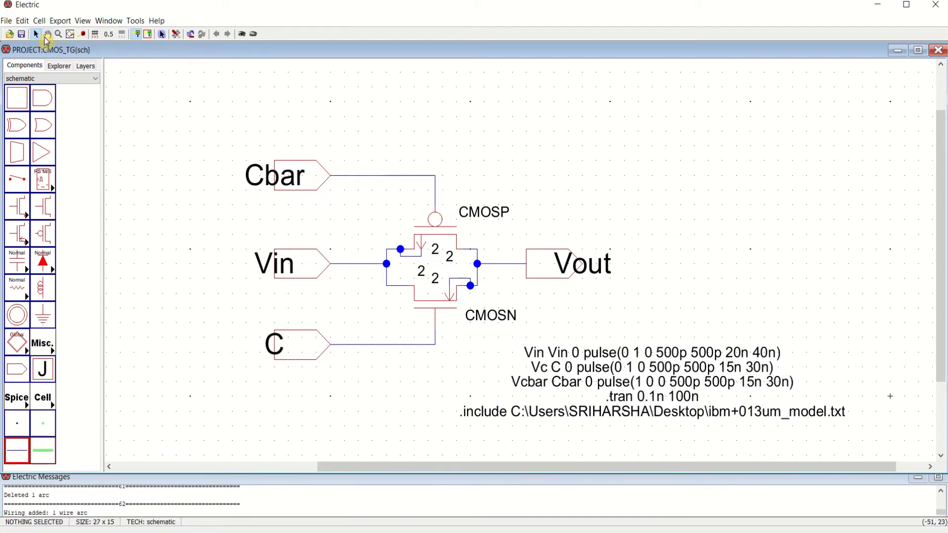
Step: Save the library and rerun the hierarchical DRC, checking its result in the messages
click(21, 34)
click(136, 21)
mouse_move(178, 39)
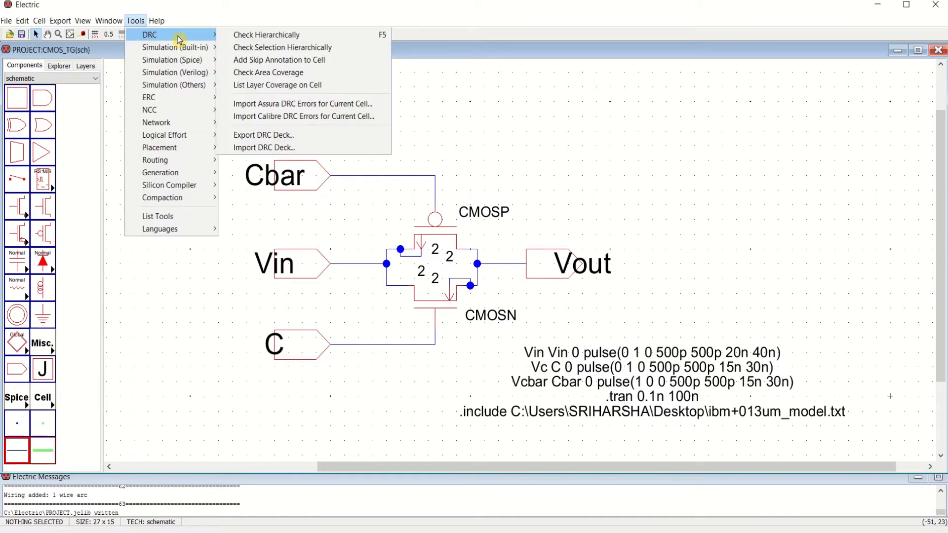
click(266, 35)
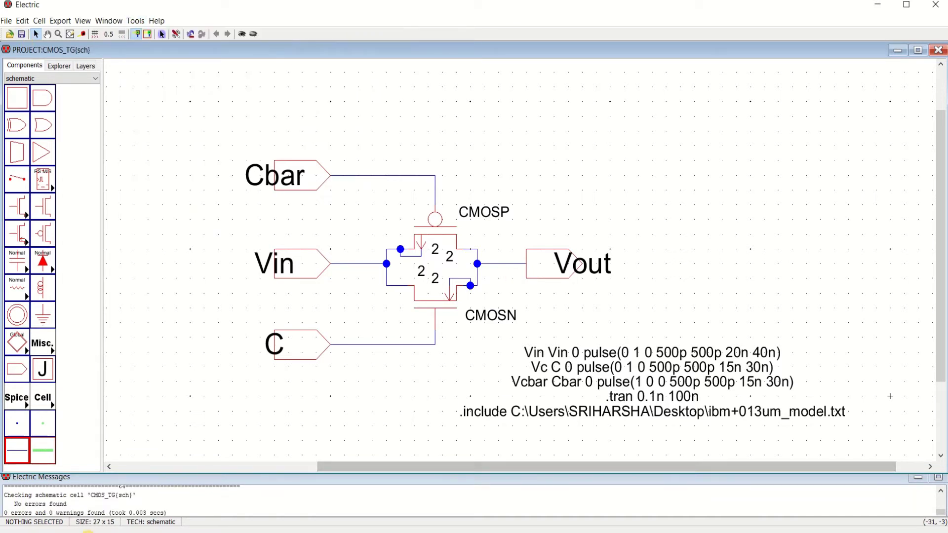
drag(171, 514, 3, 519)
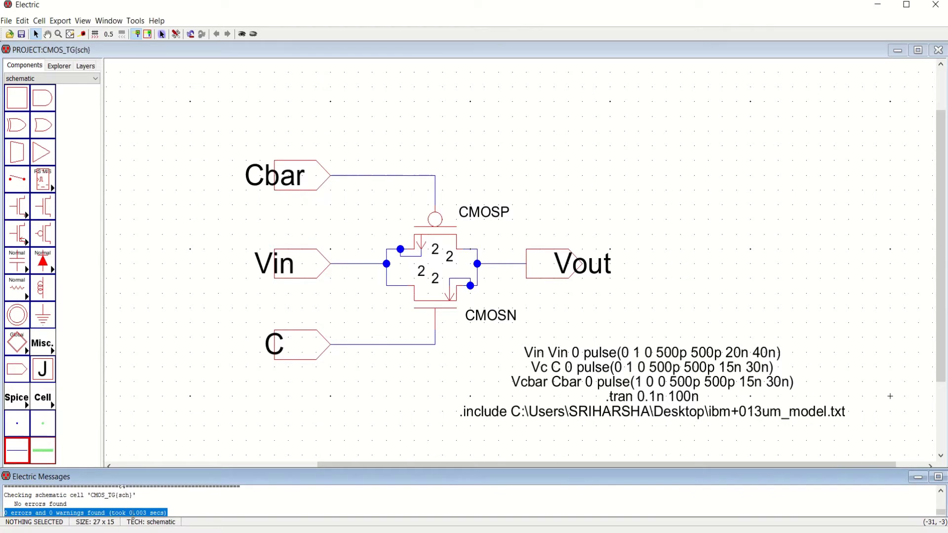
click(504, 355)
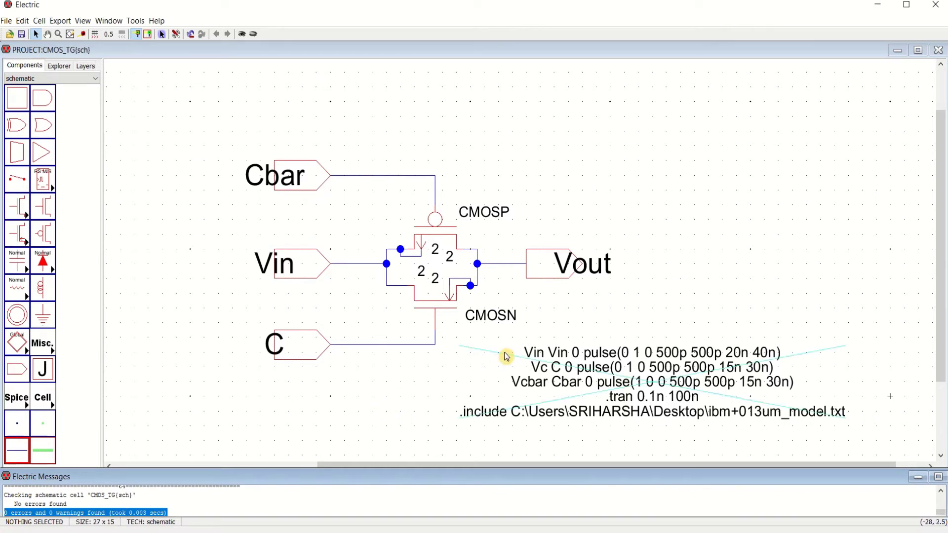
click(216, 157)
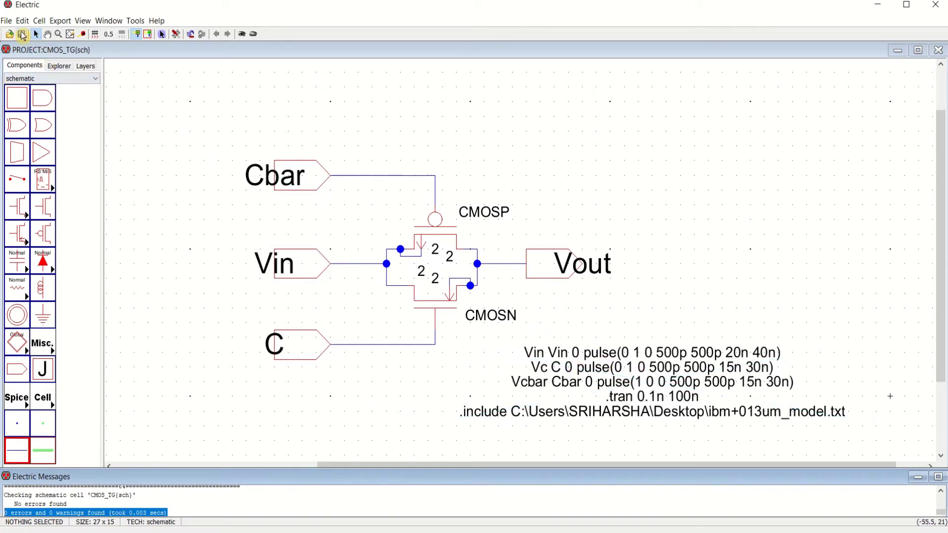
Step: Save the library, try to simulate the written SPICE deck in LTspice, and return to the Electric schematic
click(23, 35)
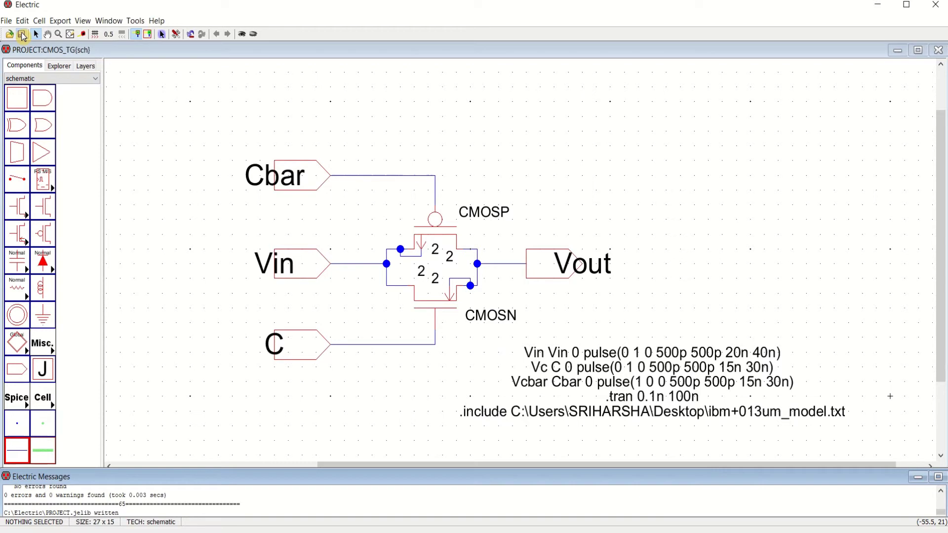
click(136, 21)
mouse_move(167, 65)
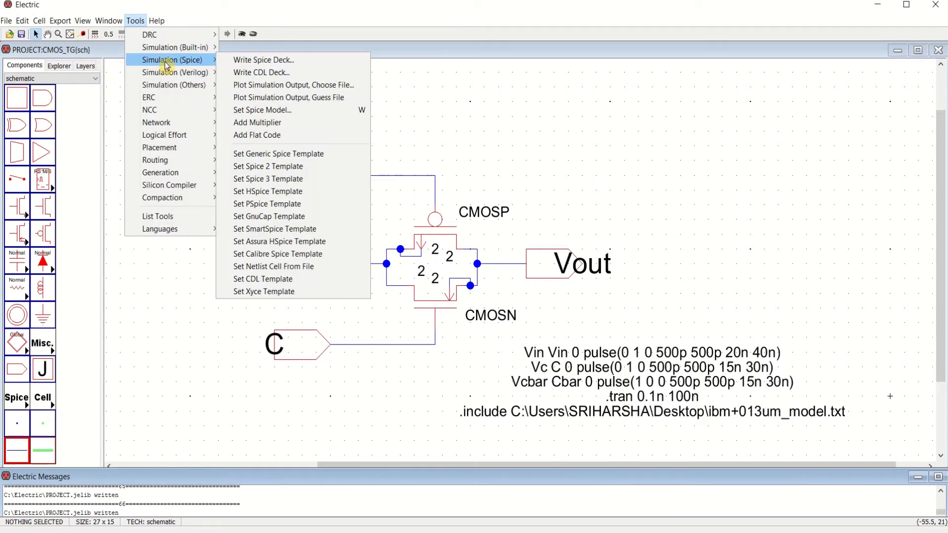
click(274, 60)
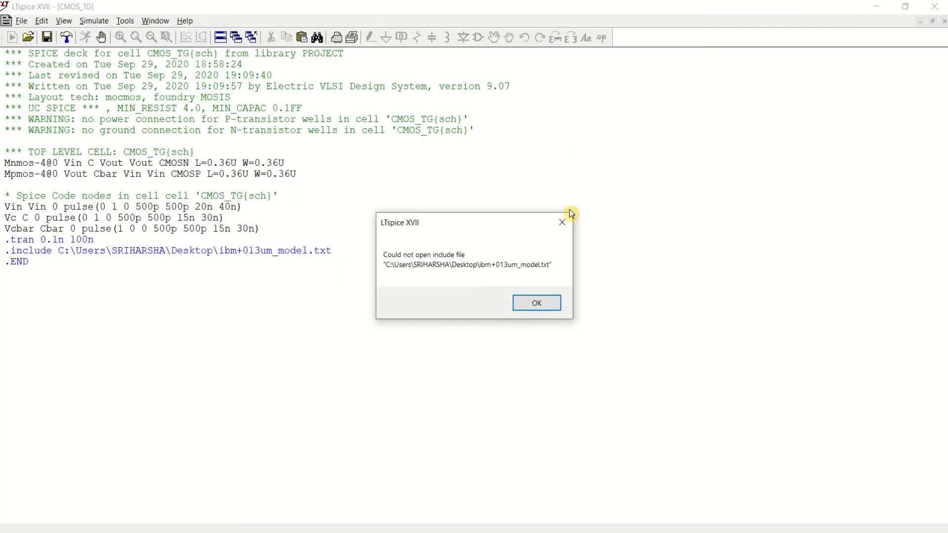
click(540, 305)
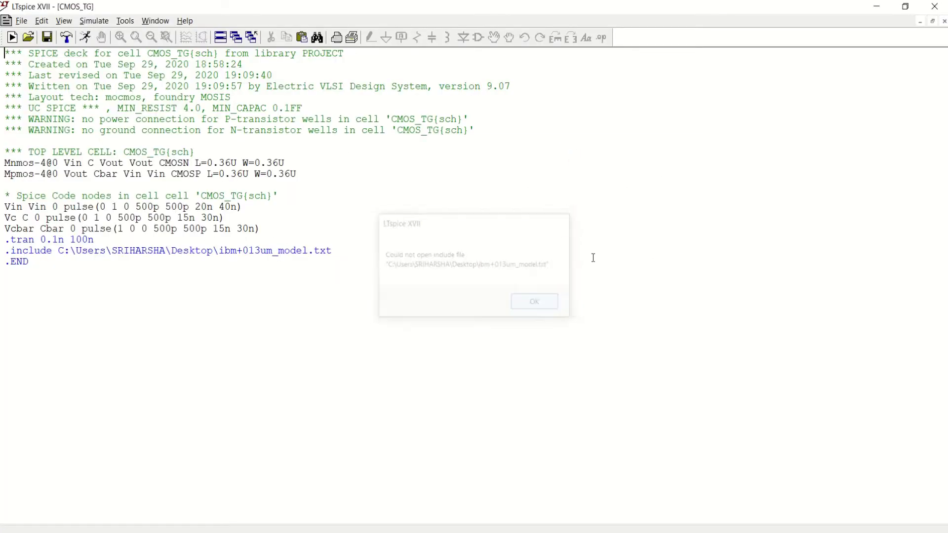
click(877, 6)
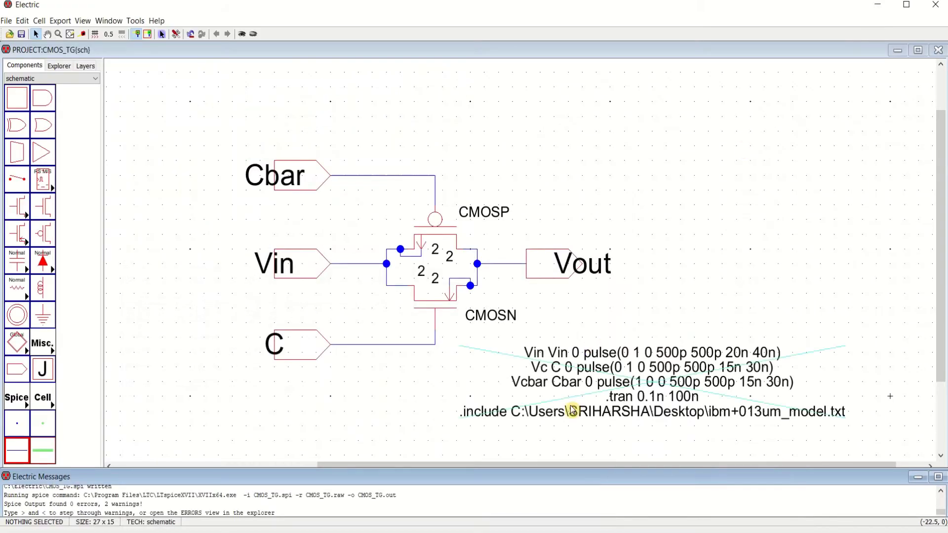
Step: Correct the file name in the .include line to ibm_013um_model.txt and save the library
double_click(740, 414)
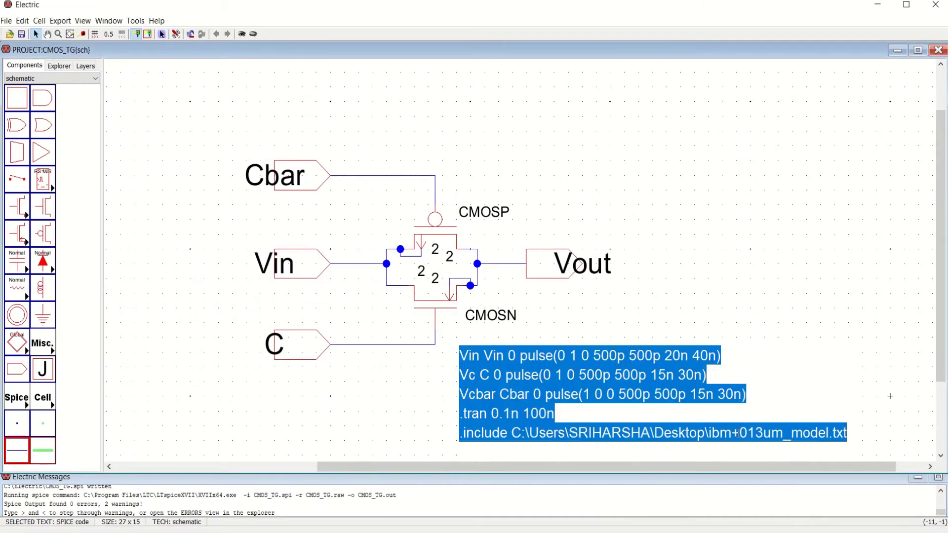
click(736, 433)
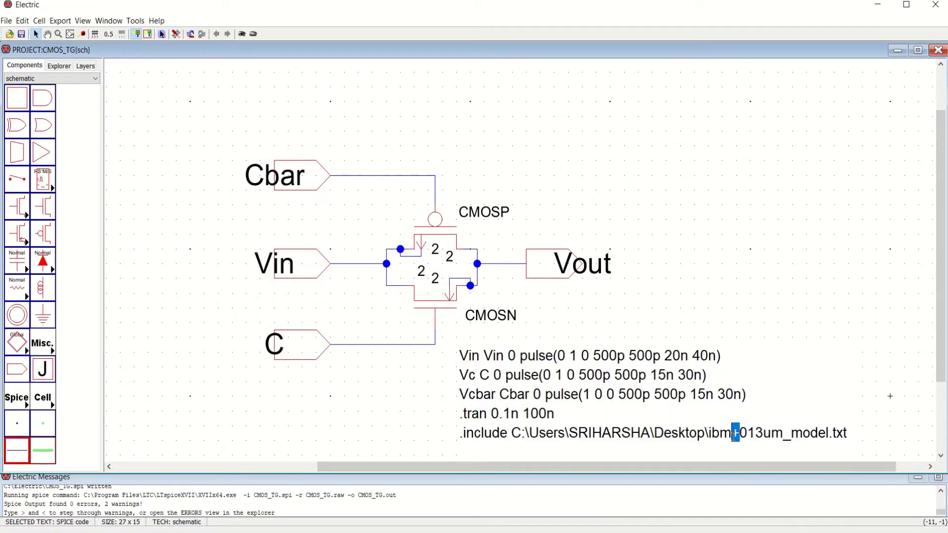
text(_)
click(810, 263)
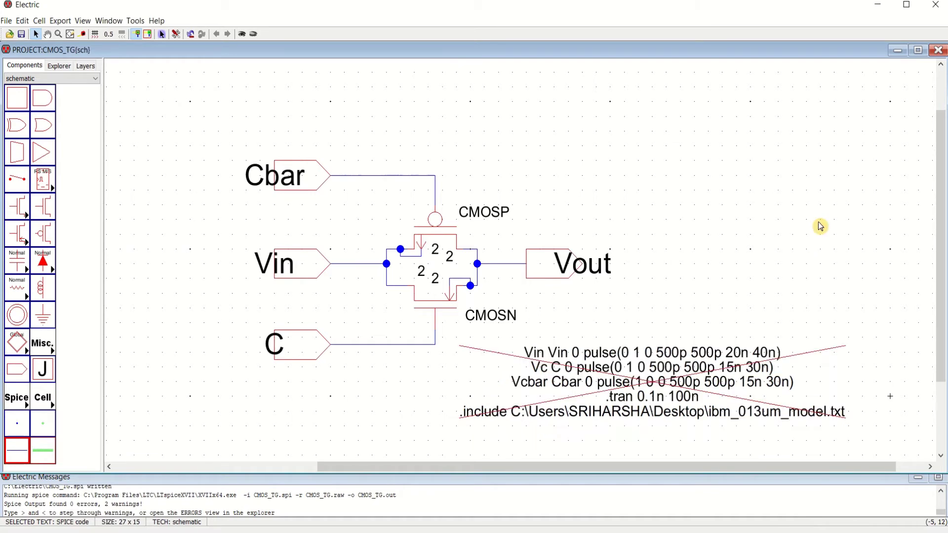
click(22, 35)
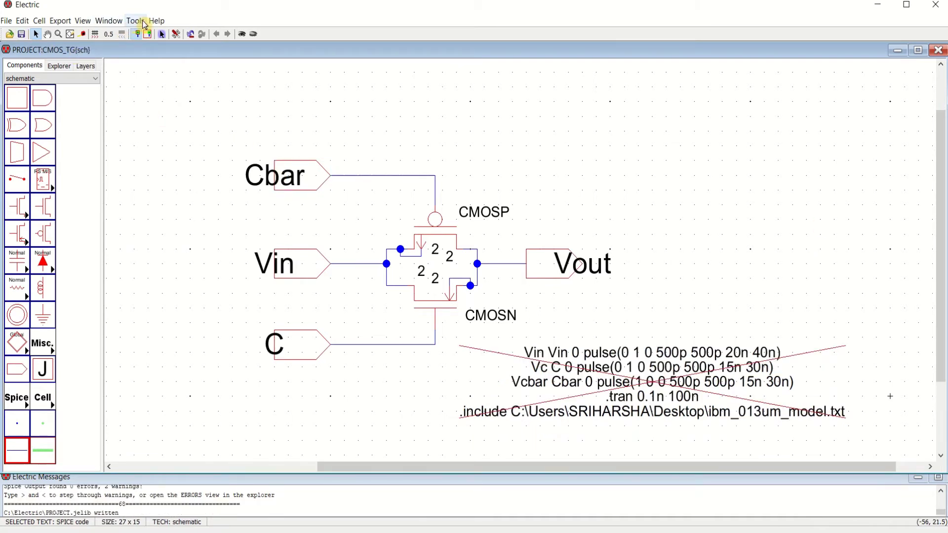
Step: Close the old LTspice window and write the SPICE deck again from Electric to simulate it in LTspice
click(135, 21)
mouse_move(163, 122)
key(alt+Tab)
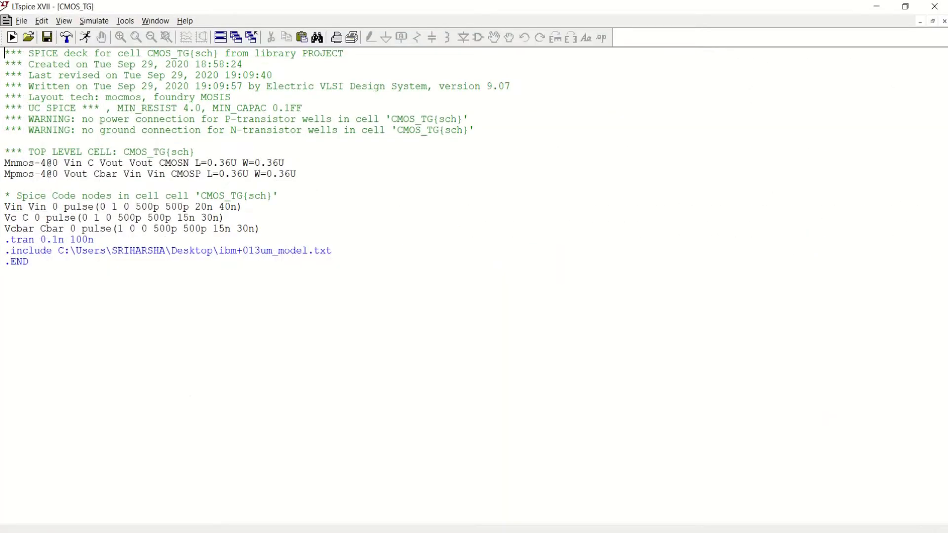
click(930, 7)
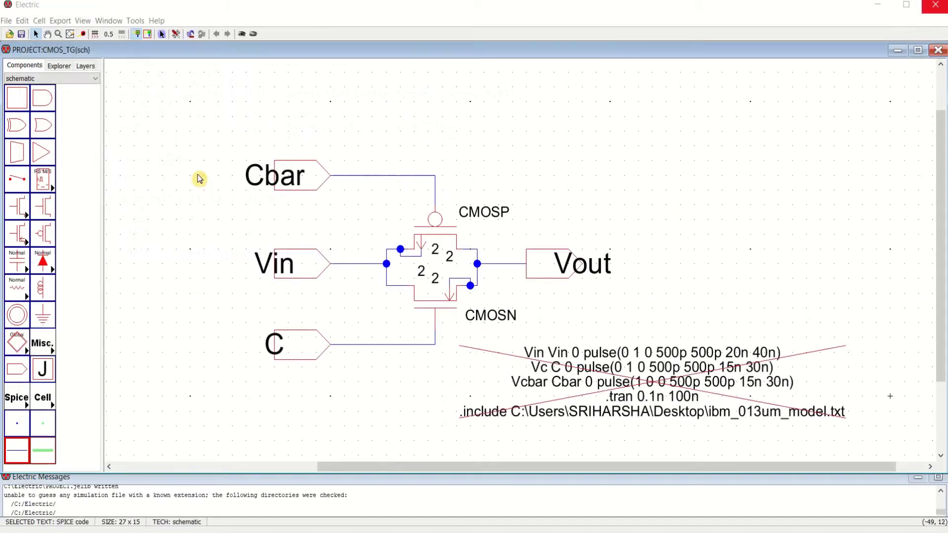
click(135, 21)
mouse_move(198, 59)
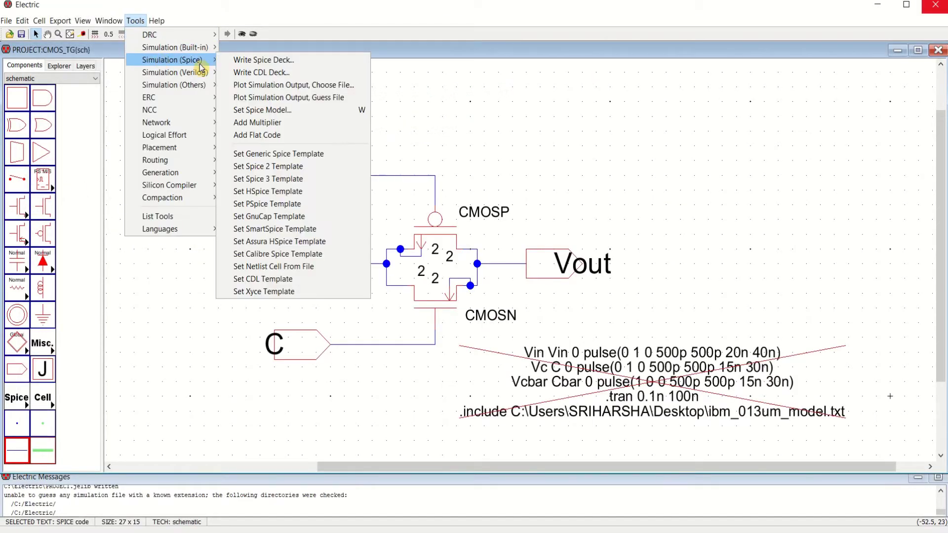
click(237, 61)
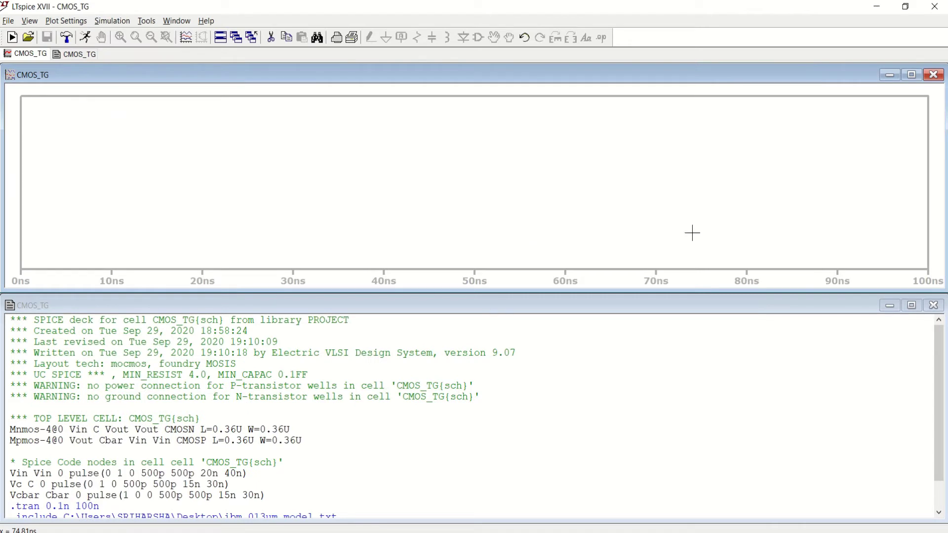
Step: Plot the waveforms V(vin), V(vout), V(c) and V(cbar) together in the CMOS_TG plot
click(186, 38)
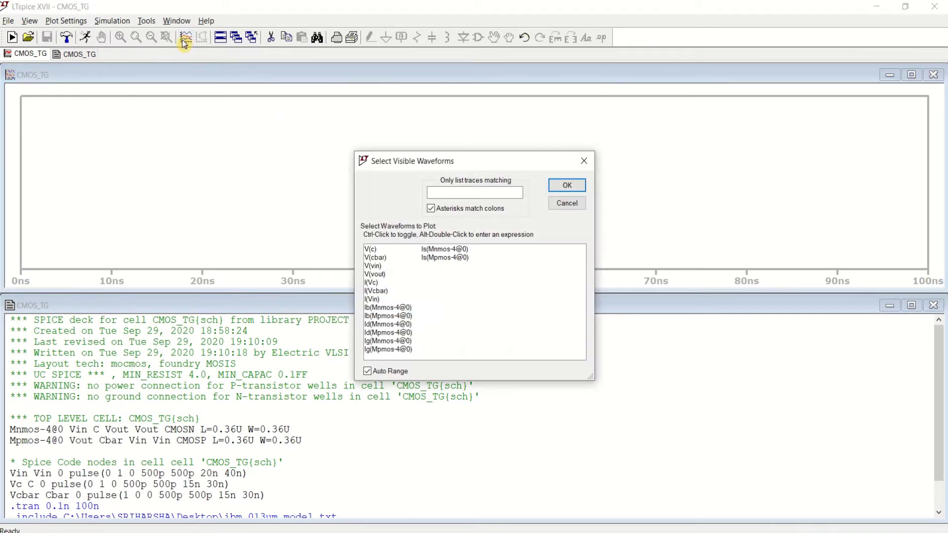
click(377, 267)
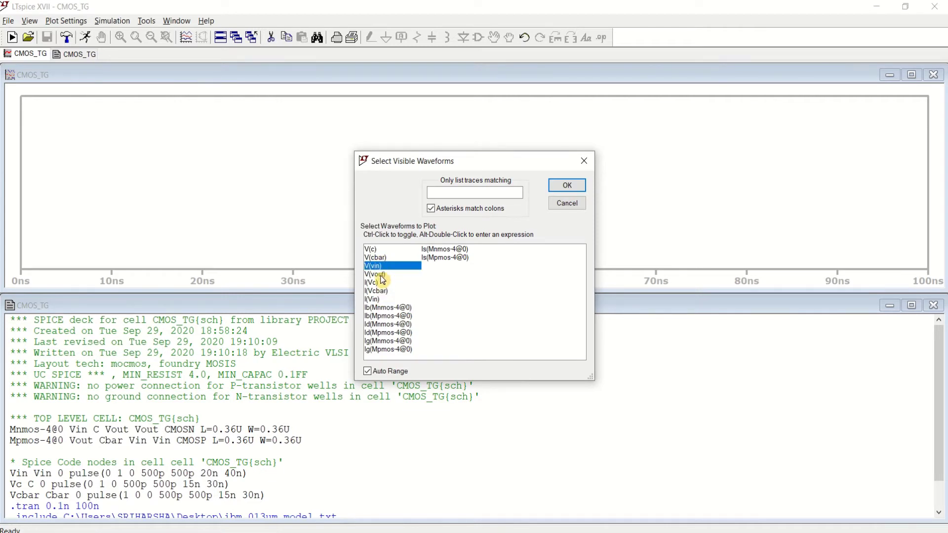
ctrl+click(380, 275)
ctrl+click(374, 249)
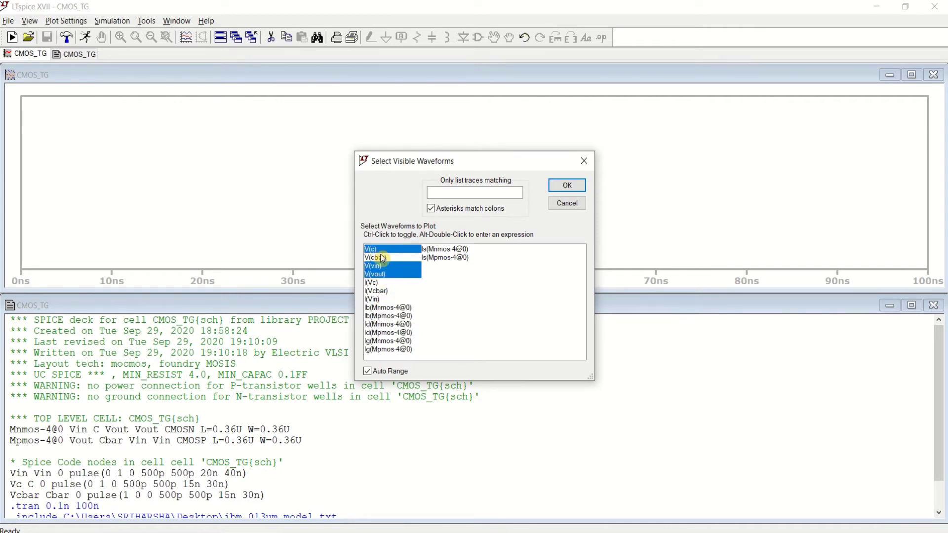
ctrl+click(376, 257)
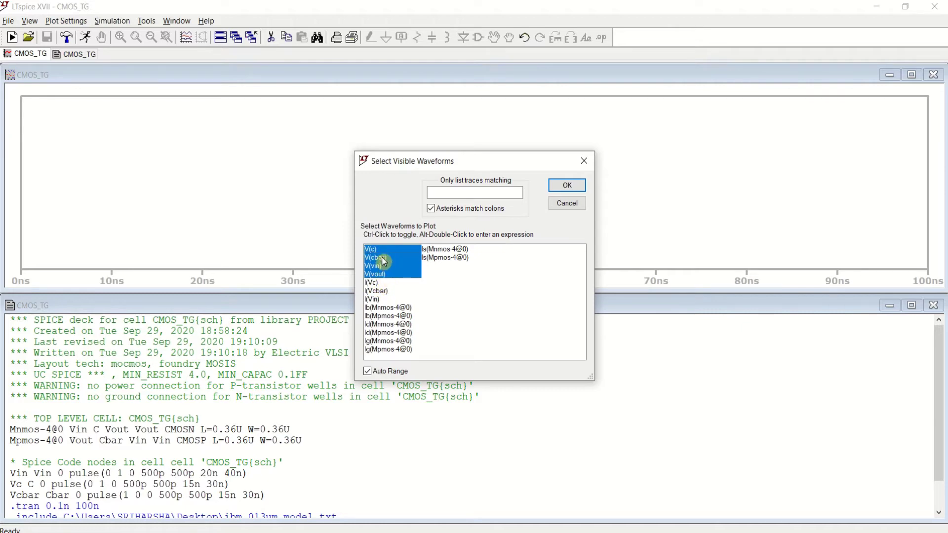
click(568, 189)
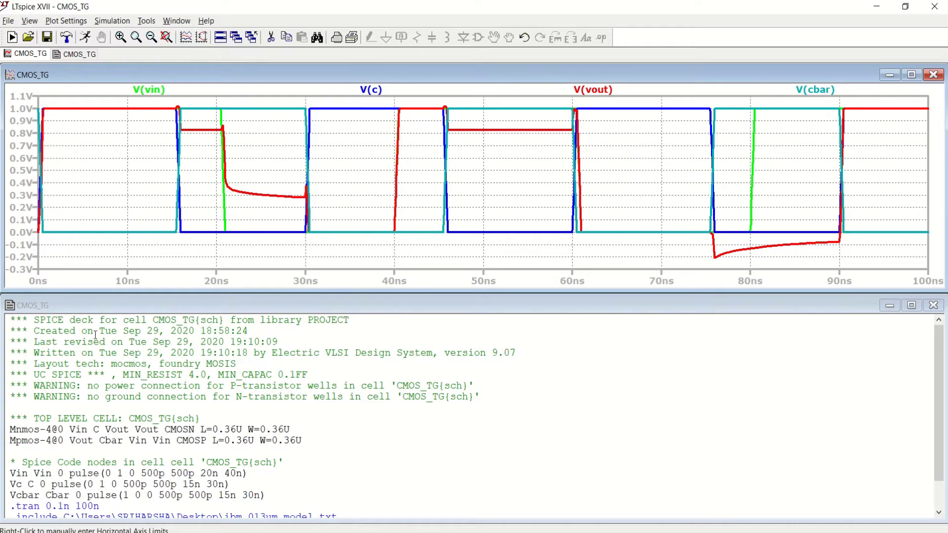
scroll(219, 389, down, 1)
scroll(82, 441, up, 1)
scroll(31, 387, down, 1)
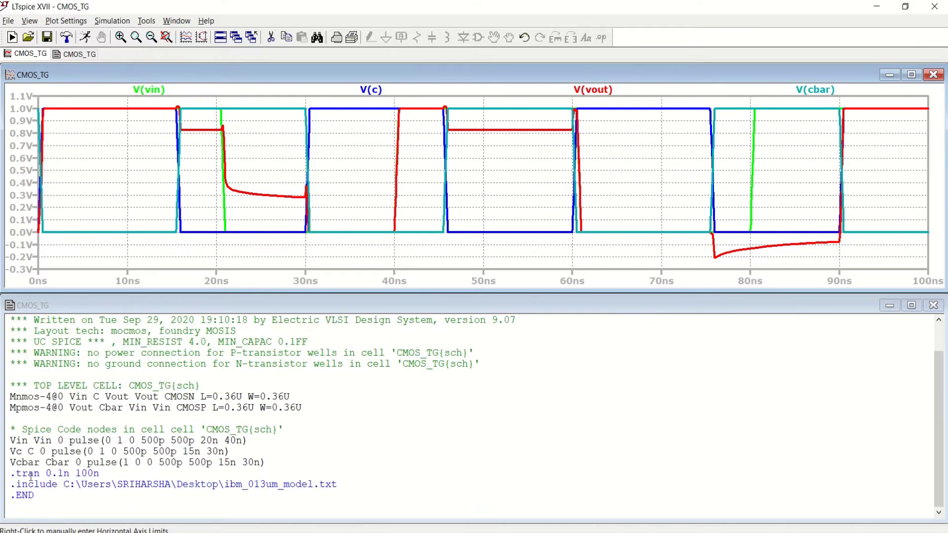
Step: Maximize the CMOS_TG waveform plot and add three empty plot panes above the existing one
click(912, 76)
right_click(621, 249)
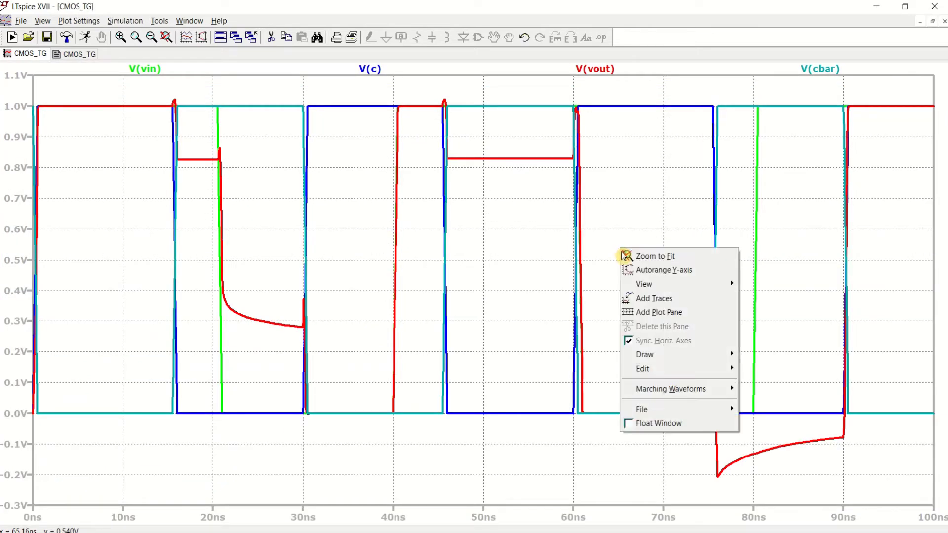
click(690, 317)
right_click(589, 164)
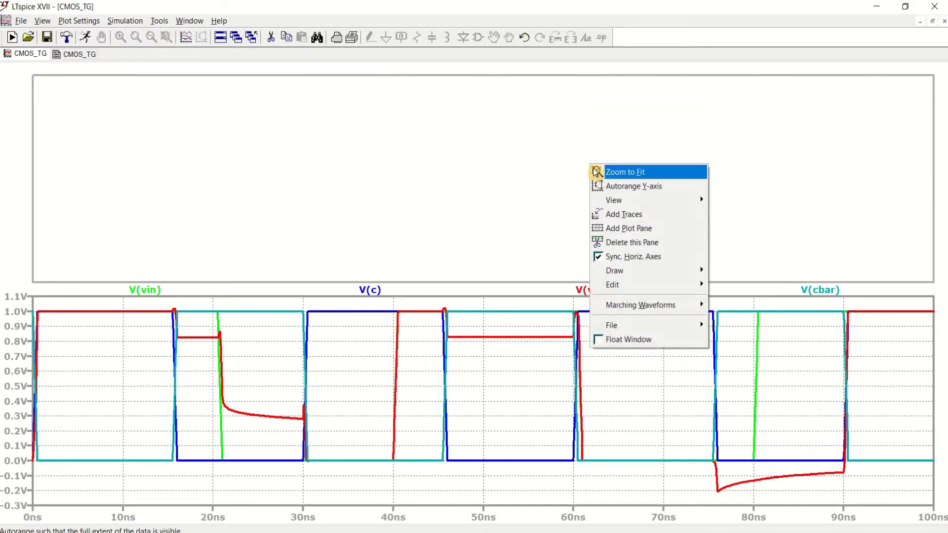
click(642, 228)
right_click(584, 145)
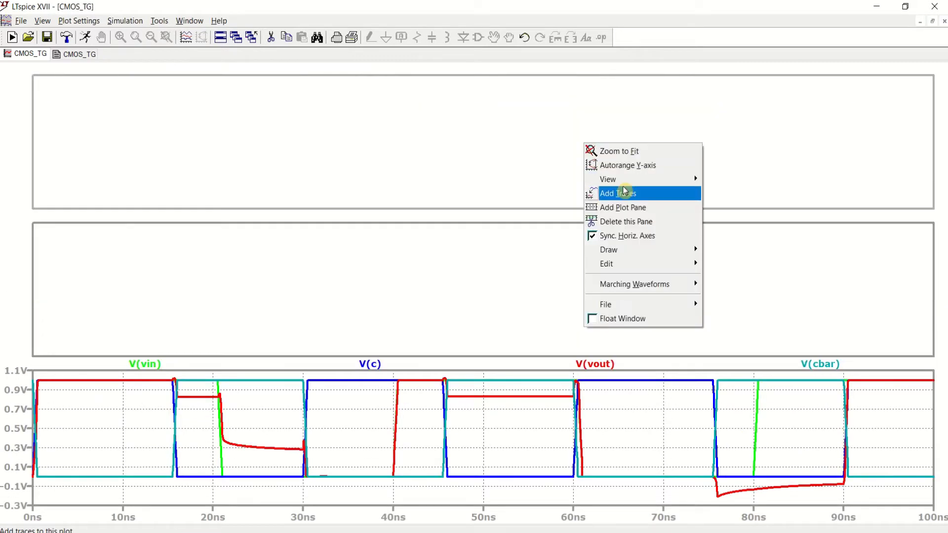
click(650, 211)
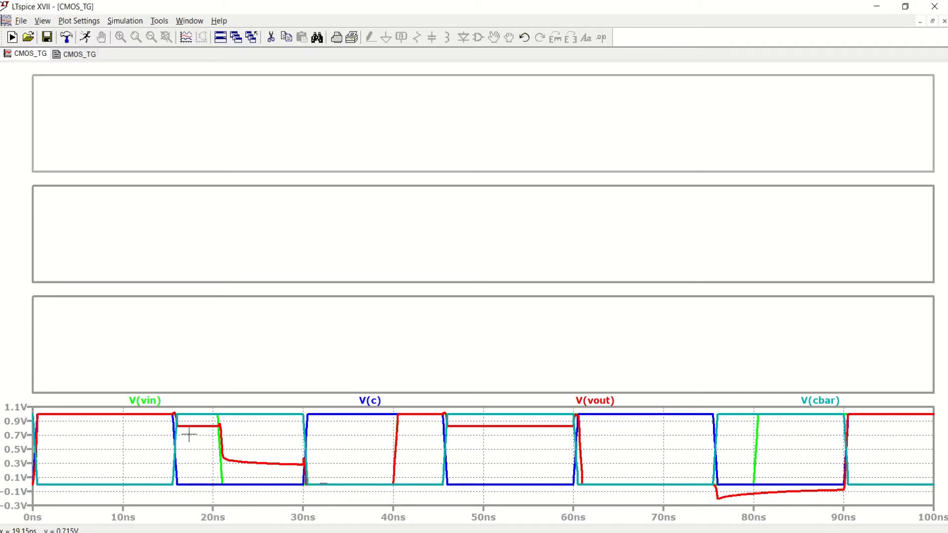
Step: Move V(vin), V(c) and V(cbar) into separate panes in that order, leaving V(vout) alone in the lowest pane
mouse_move(157, 399)
mouse_down()
mouse_move(188, 153)
mouse_move(184, 99)
mouse_up()
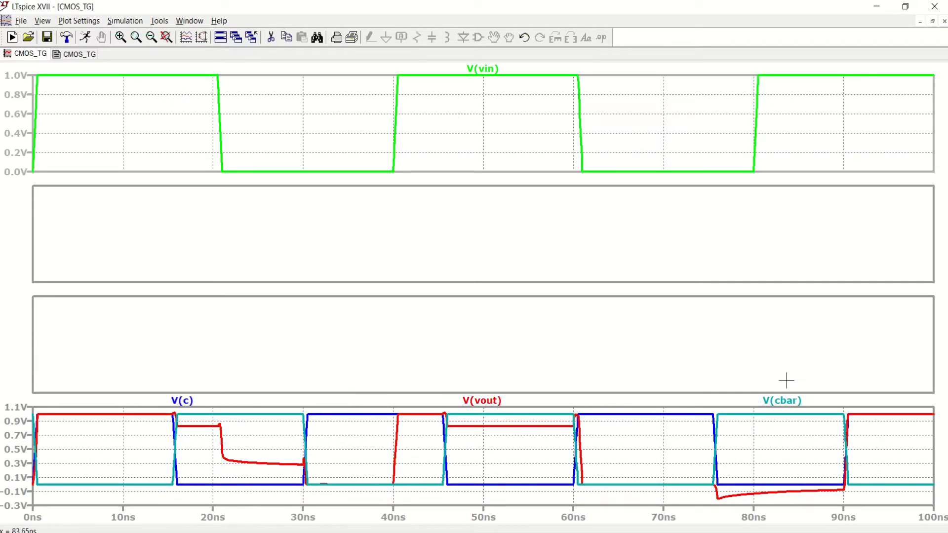
drag(197, 402, 175, 200)
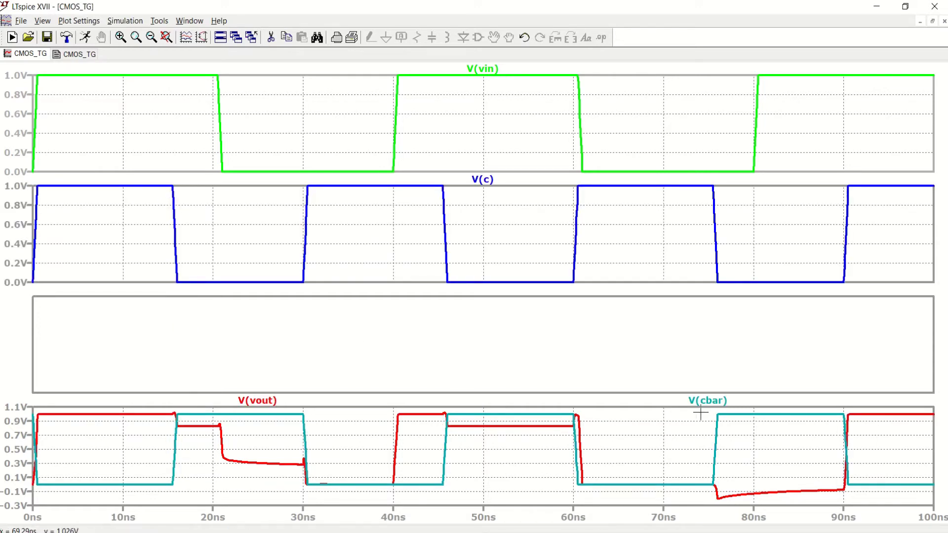
mouse_move(719, 401)
mouse_down()
mouse_move(709, 295)
mouse_move(688, 291)
mouse_up()
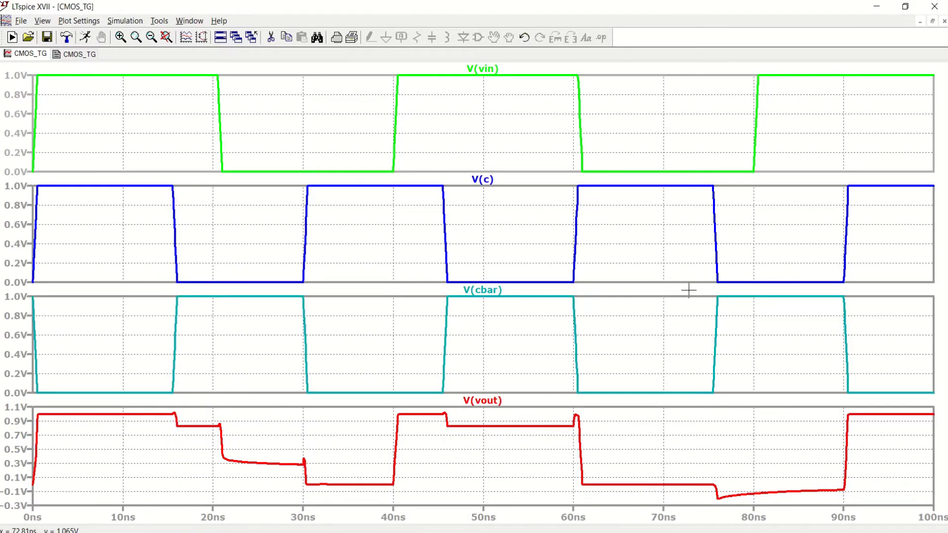
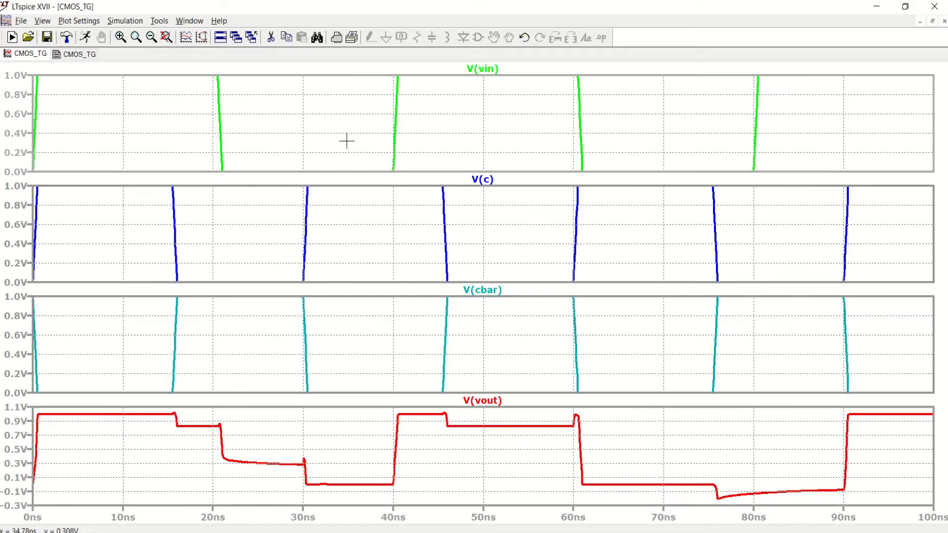
Step: Attach a measurement cursor to V(vin) and place it at the first falling edge, at about 20.5 ns
click(468, 69)
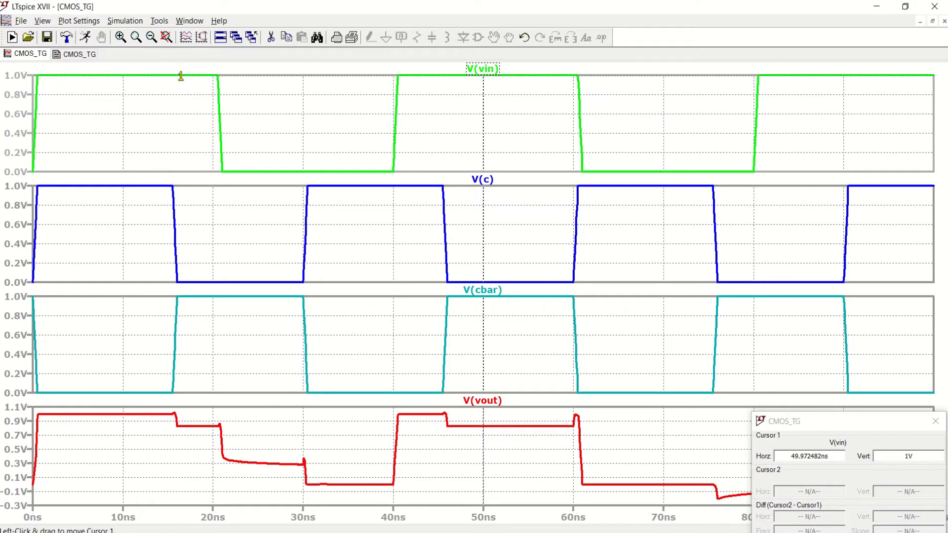
drag(172, 77, 217, 85)
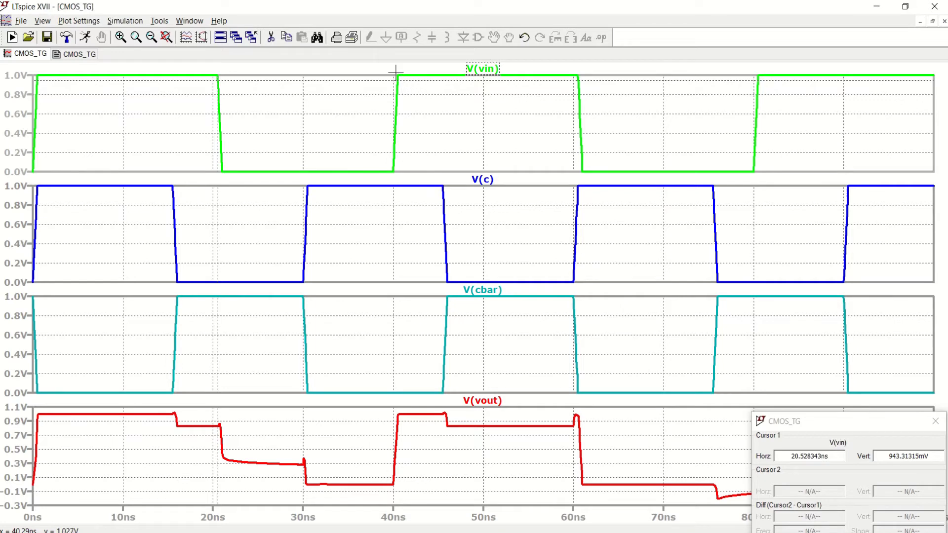
Step: Close the pulse-input waveform results in LTspice and return to the CMOS_TG schematic in Electric
drag(396, 73, 445, 515)
click(934, 6)
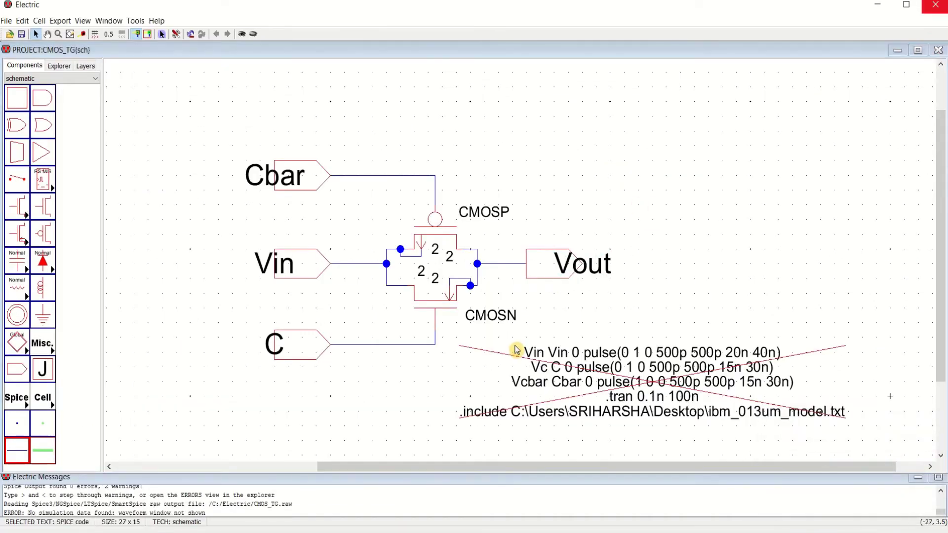
click(750, 210)
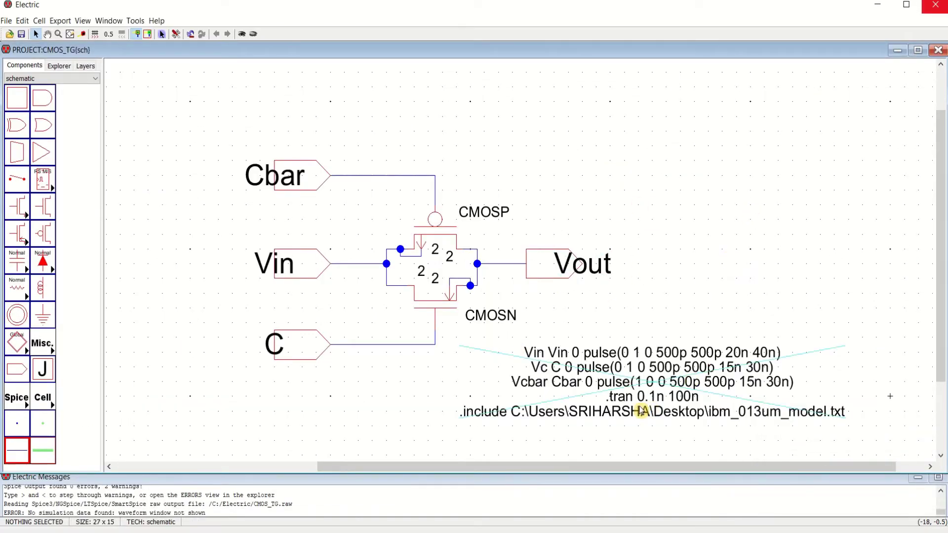
Step: Change the Vin source in the SPICE code from a pulse to sin(0 1 500MEG 0 0 0)
double_click(535, 381)
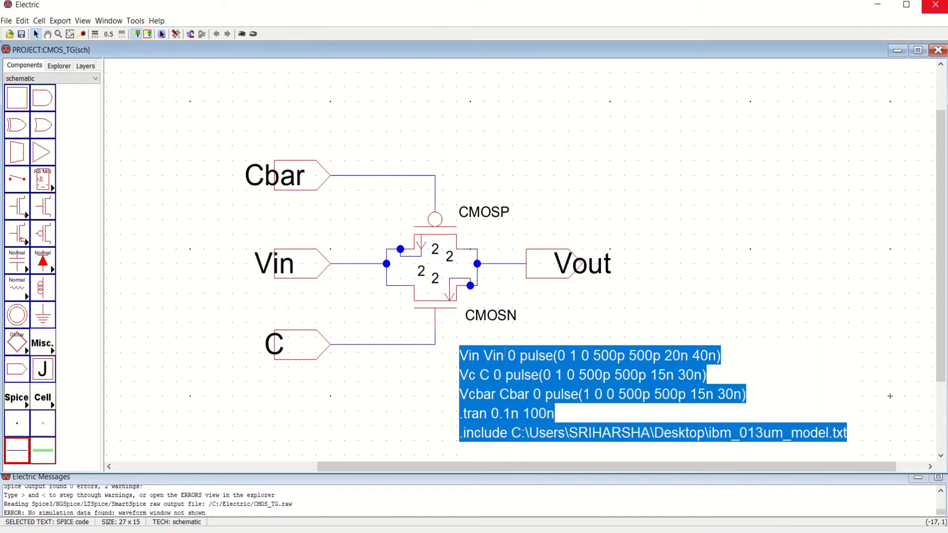
drag(521, 356, 554, 356)
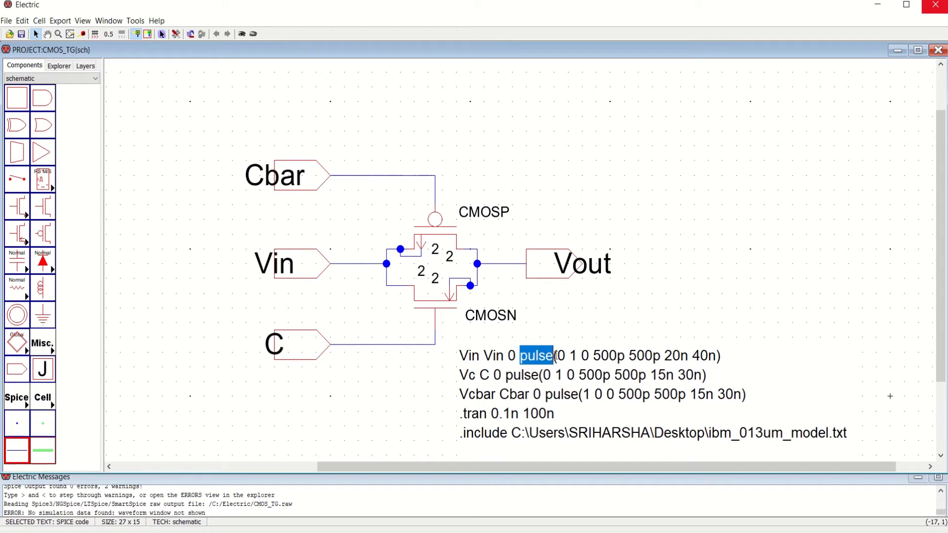
text(sin)
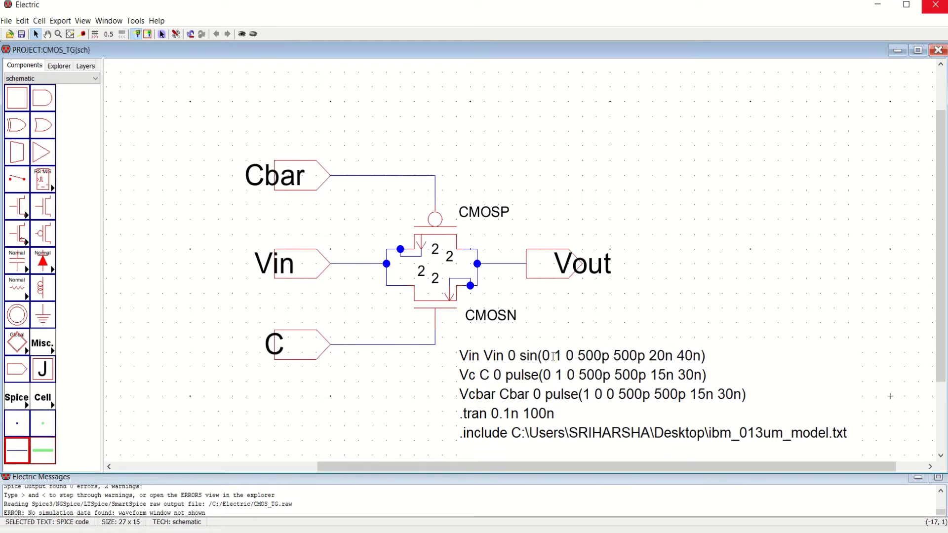
drag(554, 355, 701, 355)
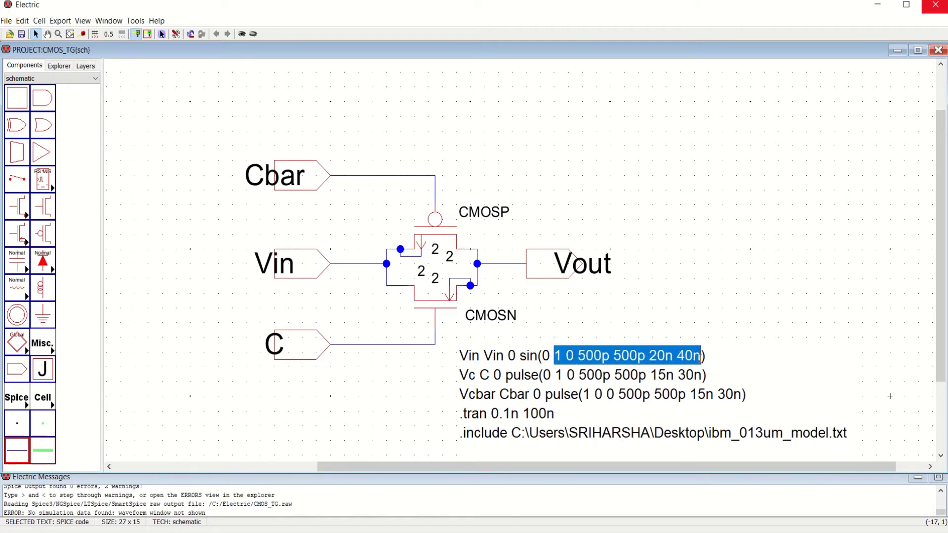
text(1)
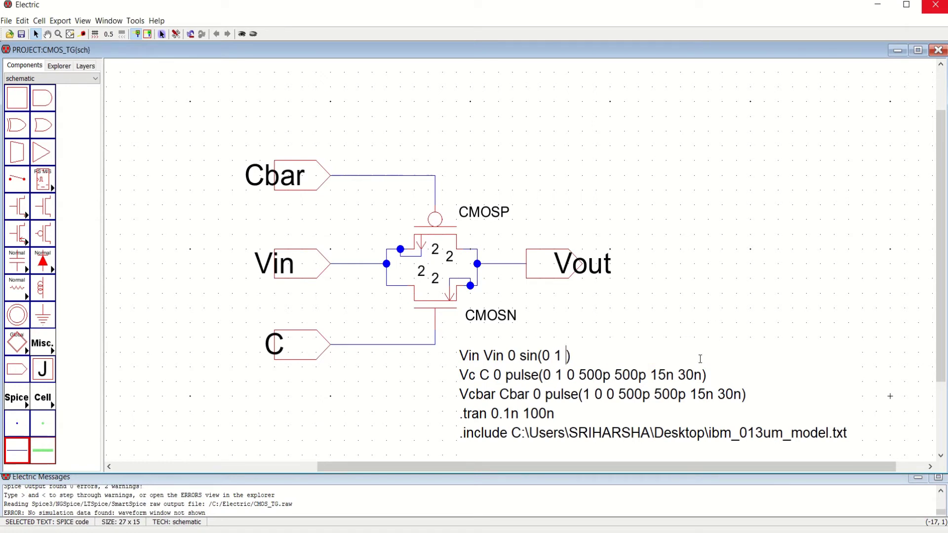
text( 500MEG)
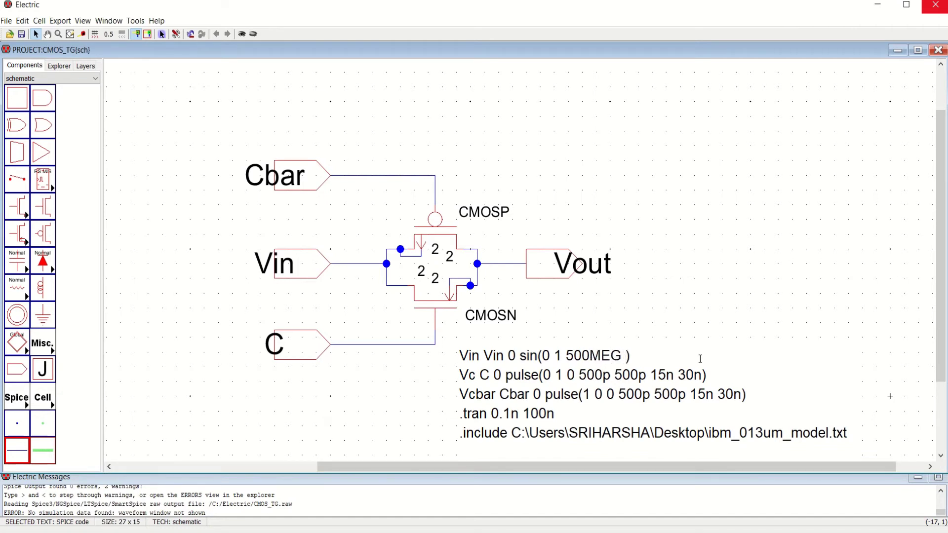
text( 0 0 0)
click(694, 266)
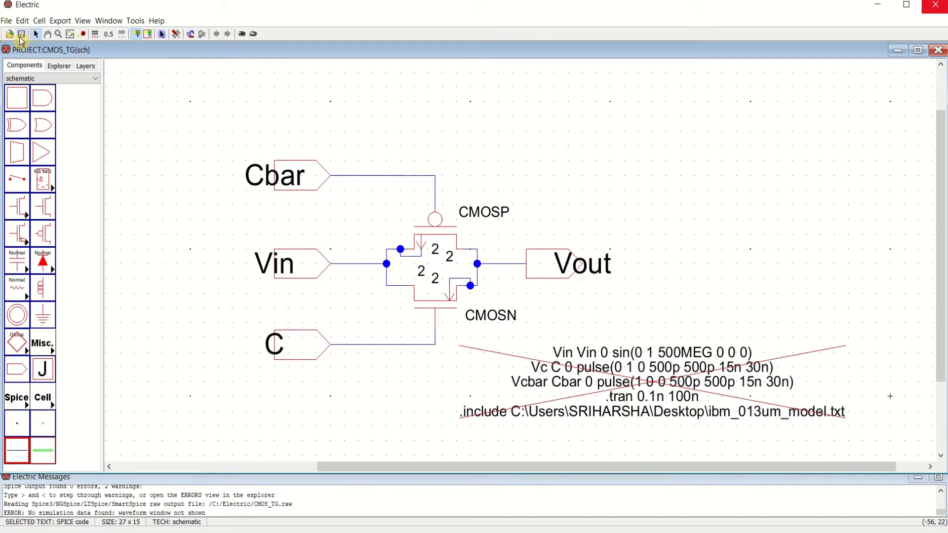
Step: Save the library and write the Spice deck to simulate the circuit in LTspice
click(22, 34)
click(21, 33)
click(134, 21)
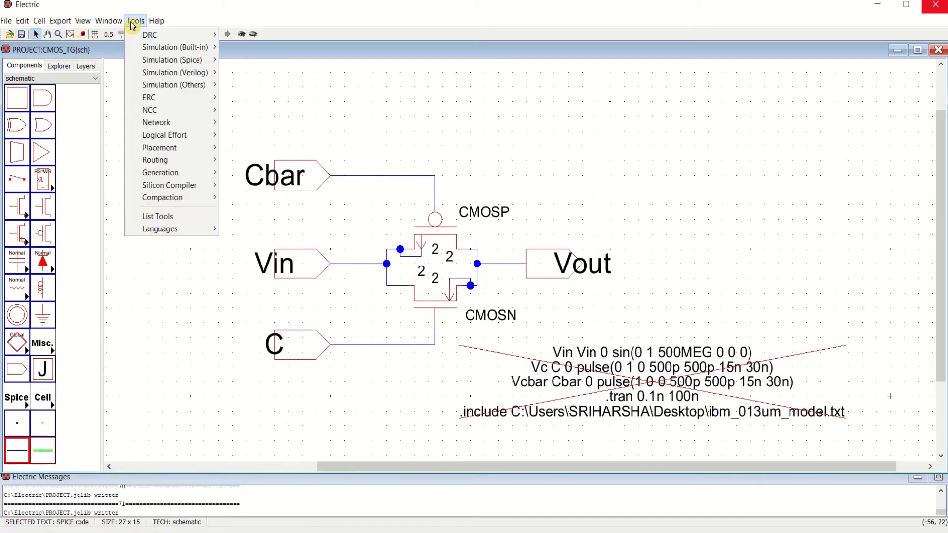
mouse_move(178, 60)
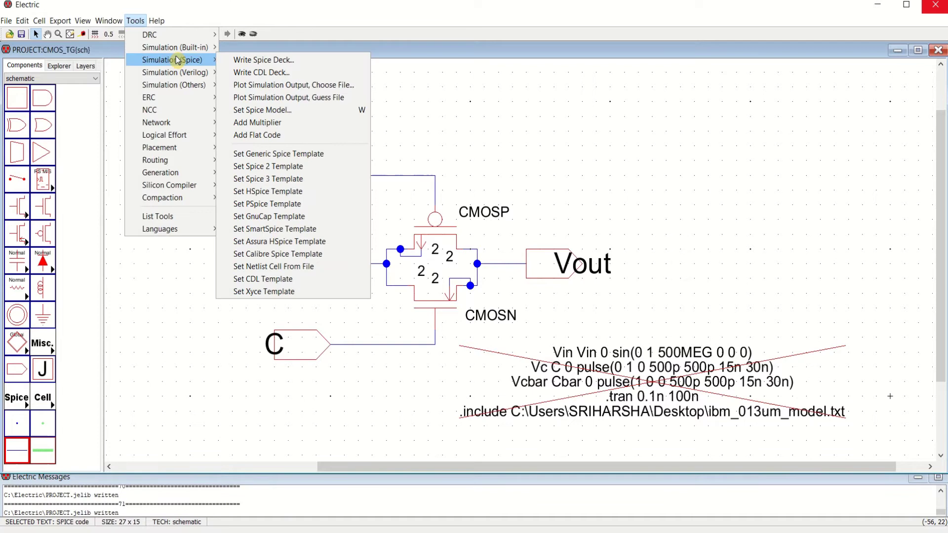
click(291, 60)
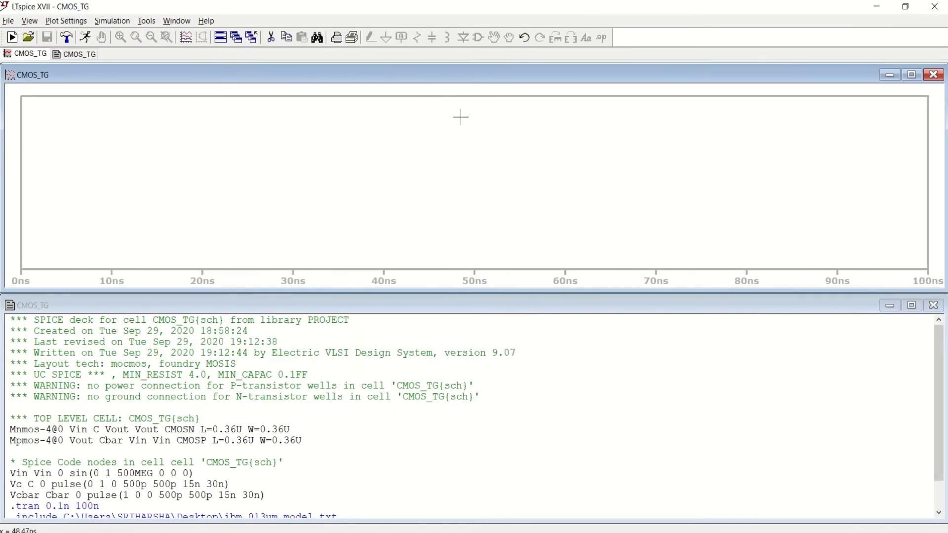
Step: Plot the V(c), V(cbar), V(vin) and V(vout) waveforms and maximize the plot window
click(186, 41)
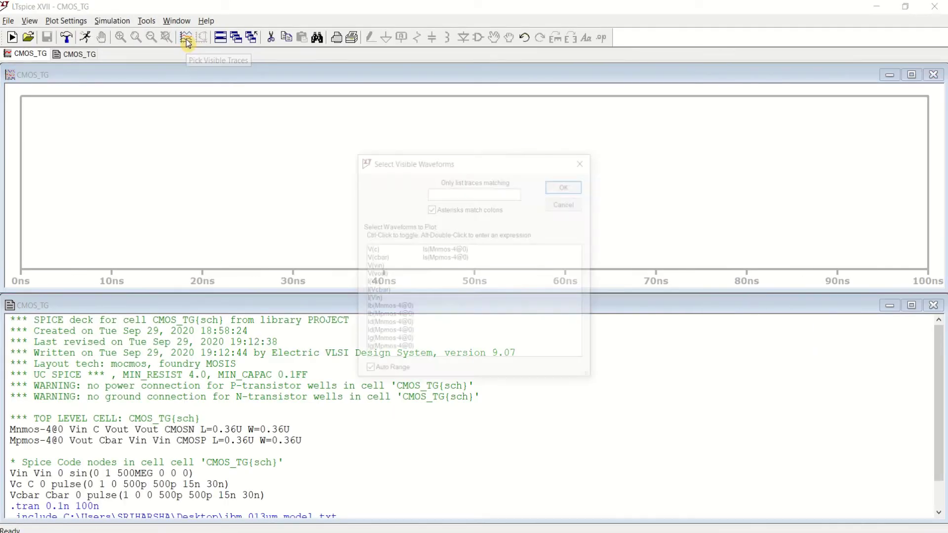
drag(375, 250, 379, 275)
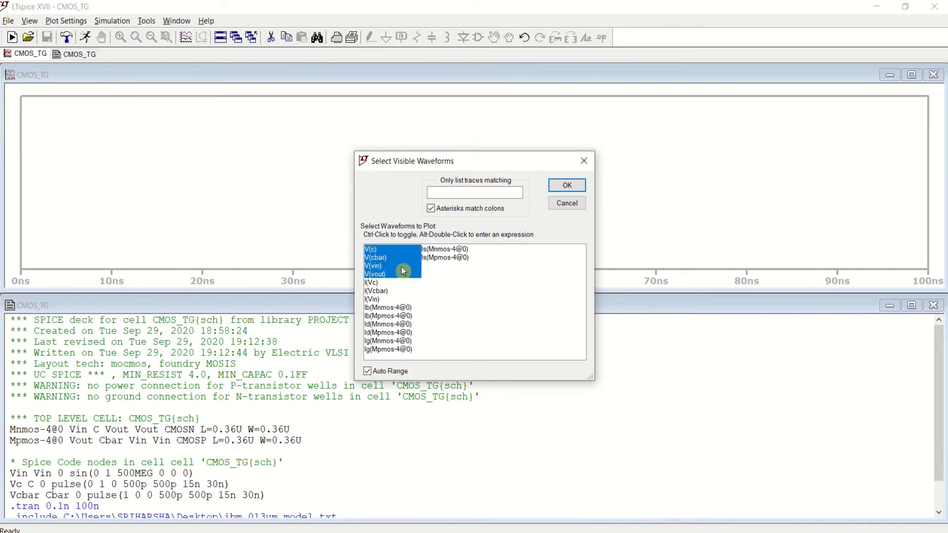
click(567, 185)
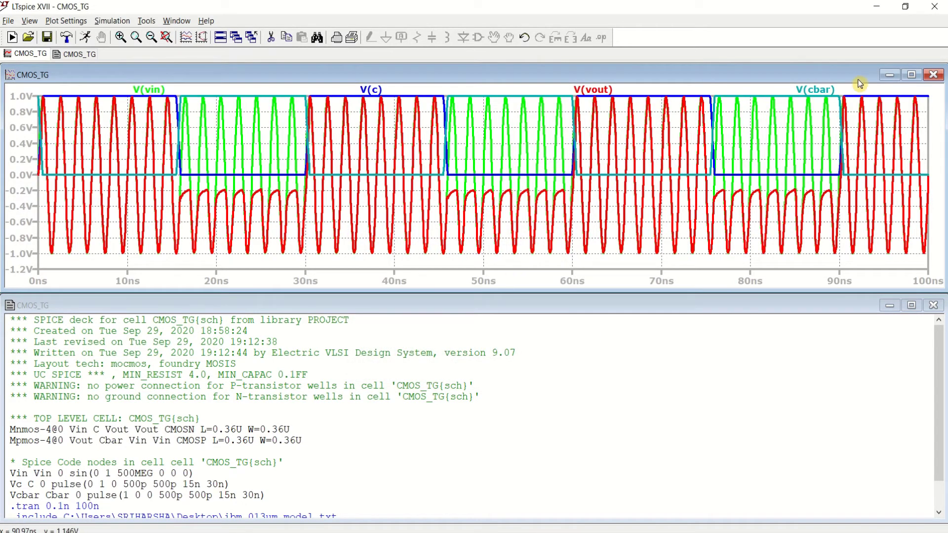
scroll(150, 380, down, 1)
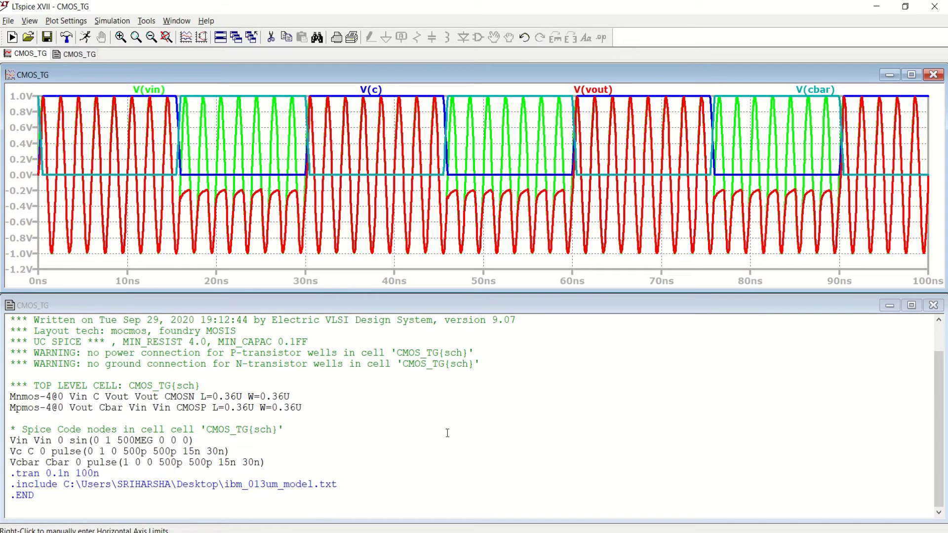
click(911, 75)
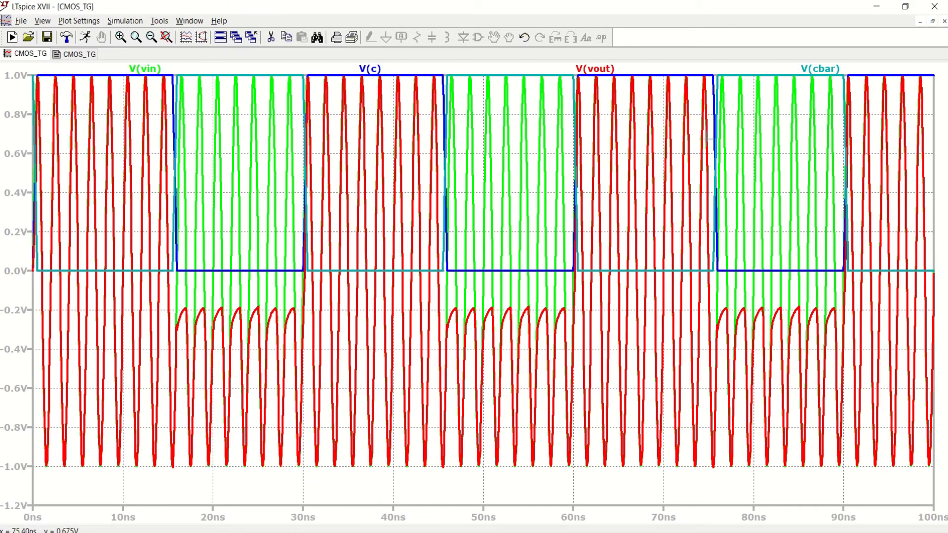
Step: Add three empty plot panes above the combined waveform plot
right_click(679, 135)
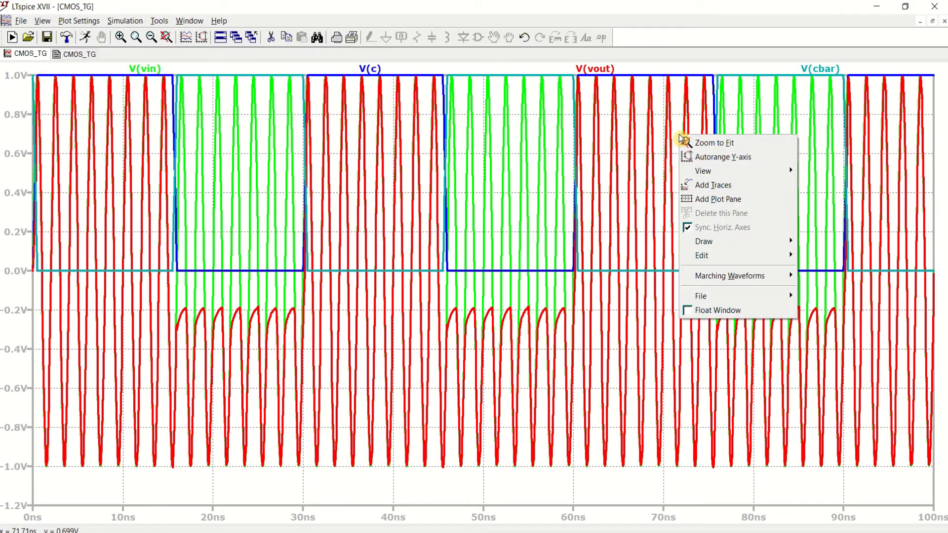
click(743, 199)
right_click(534, 143)
click(578, 209)
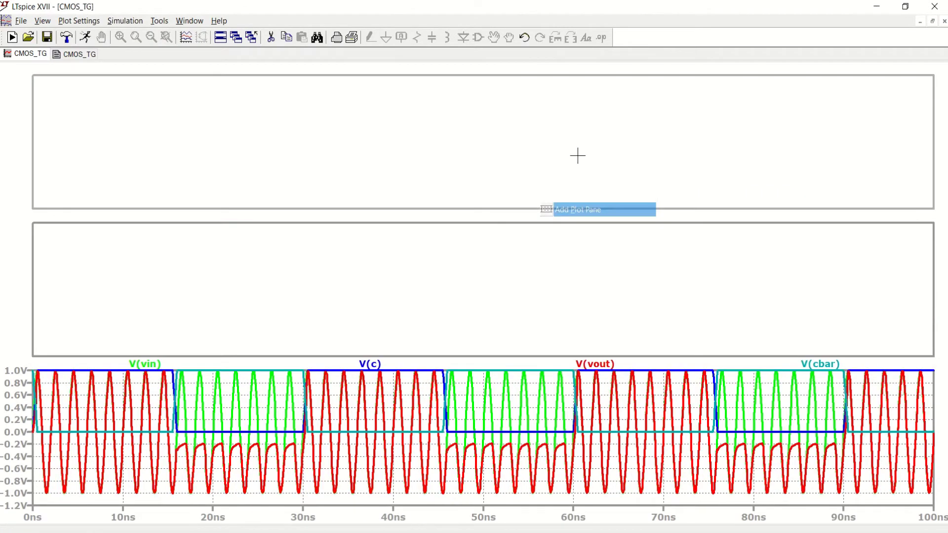
right_click(576, 134)
click(648, 197)
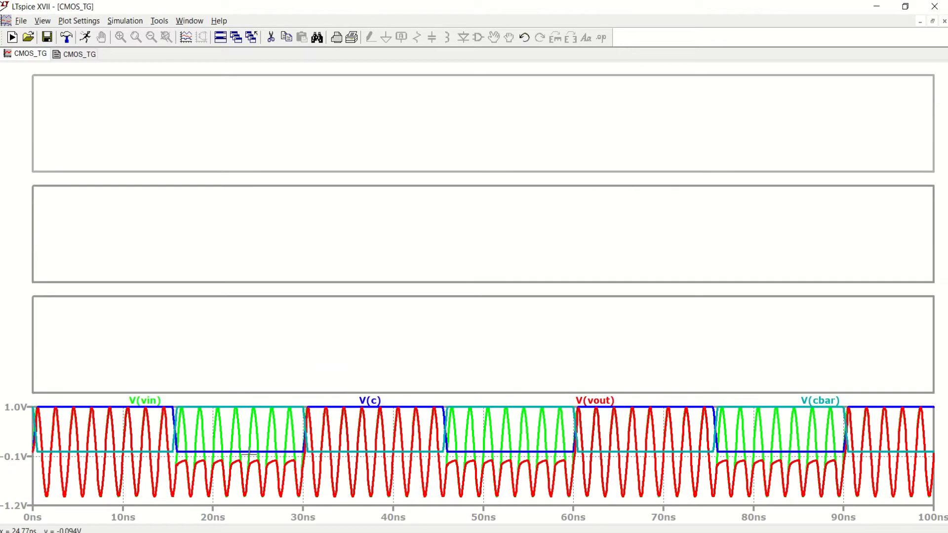
Step: Move the V(vin), V(c) and V(cbar) traces into separate panes from top to bottom, leaving V(vout) in the lowest one
mouse_move(148, 400)
mouse_down()
mouse_move(163, 397)
mouse_move(191, 101)
mouse_up()
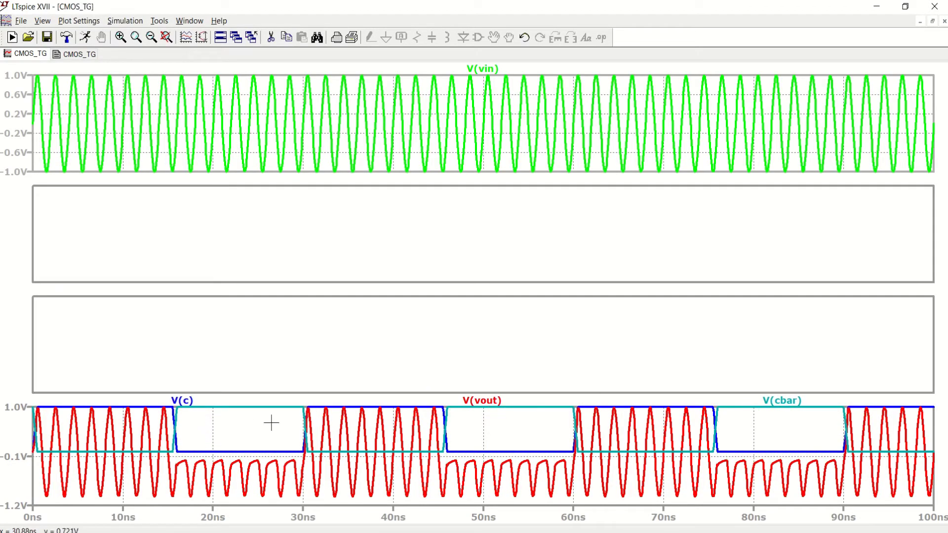
mouse_move(182, 400)
mouse_down()
mouse_move(191, 205)
mouse_move(183, 195)
mouse_up()
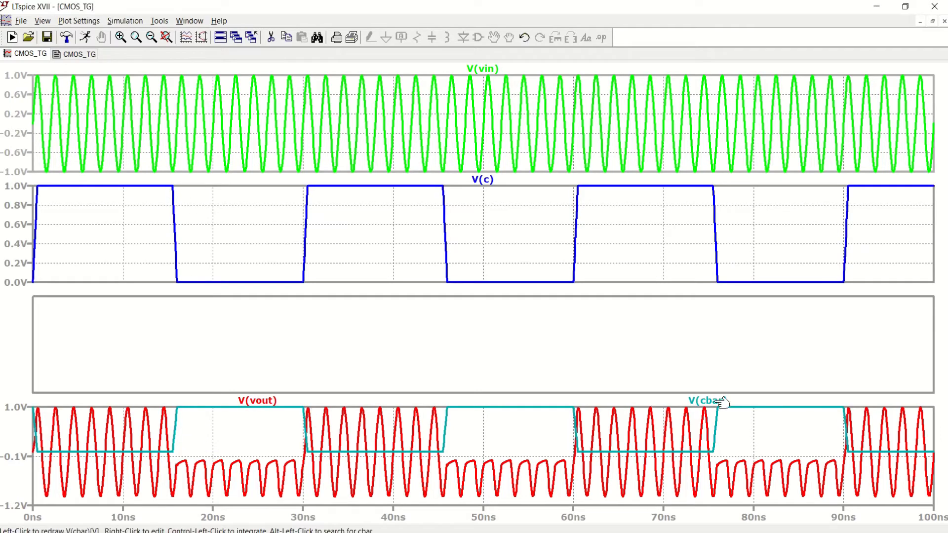
drag(701, 401, 685, 286)
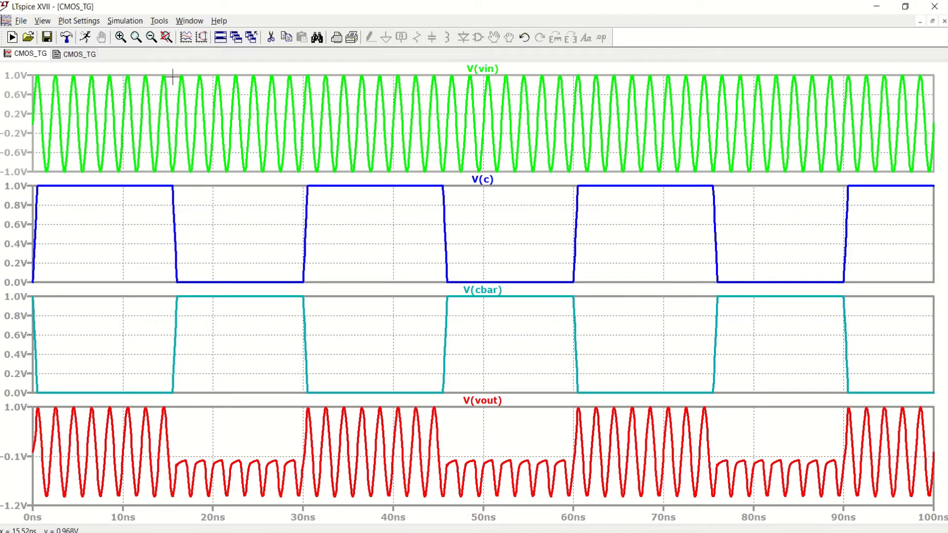
Step: Compare V(vin) with V(vout) in the sine-input waveforms, and close LTspice to return to the Electric schematic
drag(173, 76, 174, 486)
click(930, 9)
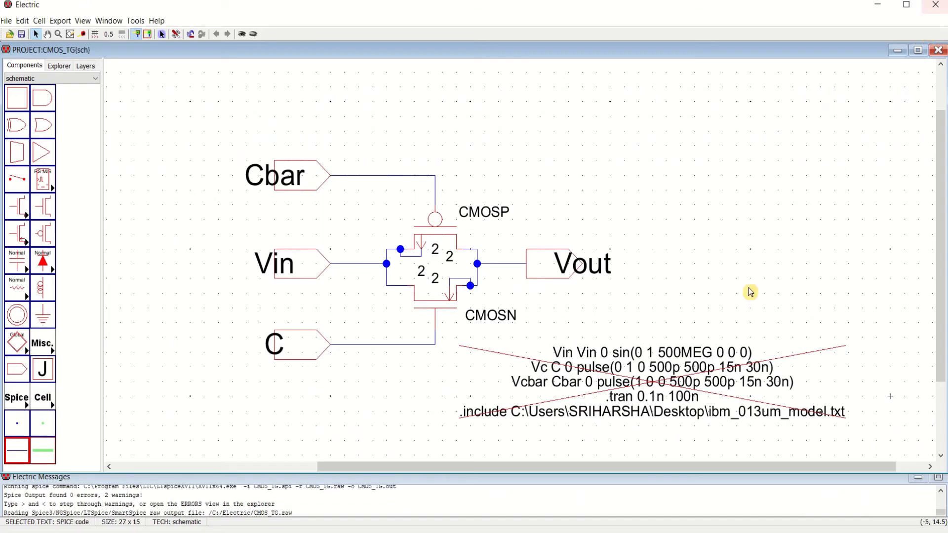
click(109, 20)
click(116, 35)
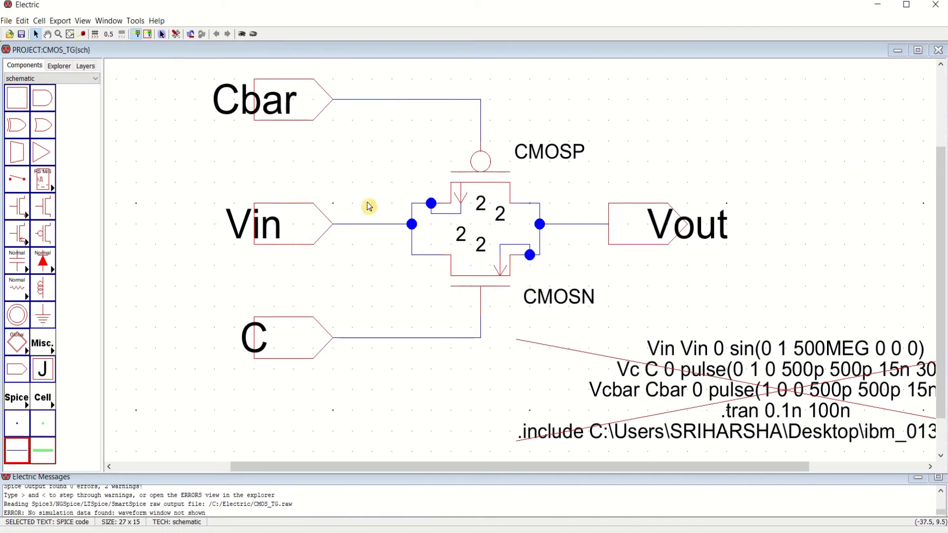
Step: Create a new cell named CMOS_TG in the PROJECT library with the layout view and mocmos technology
click(40, 21)
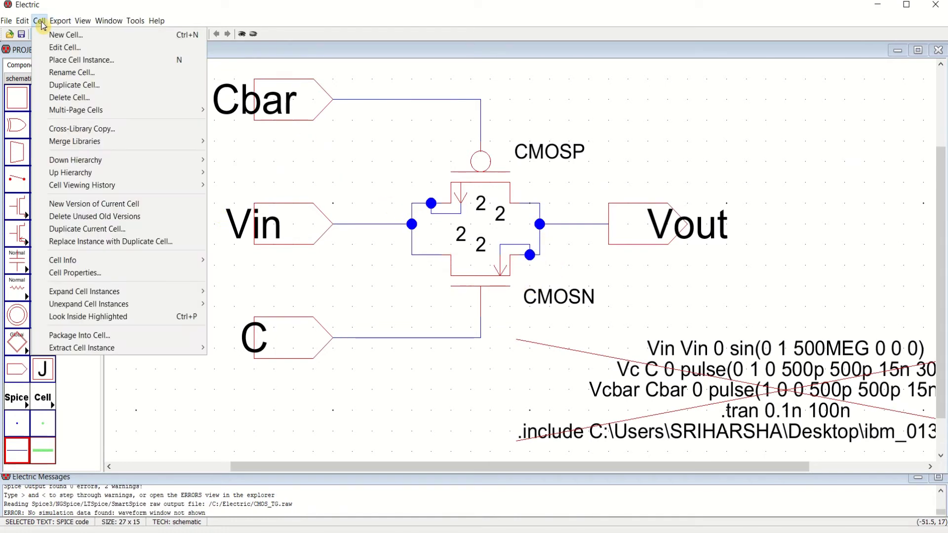
click(73, 36)
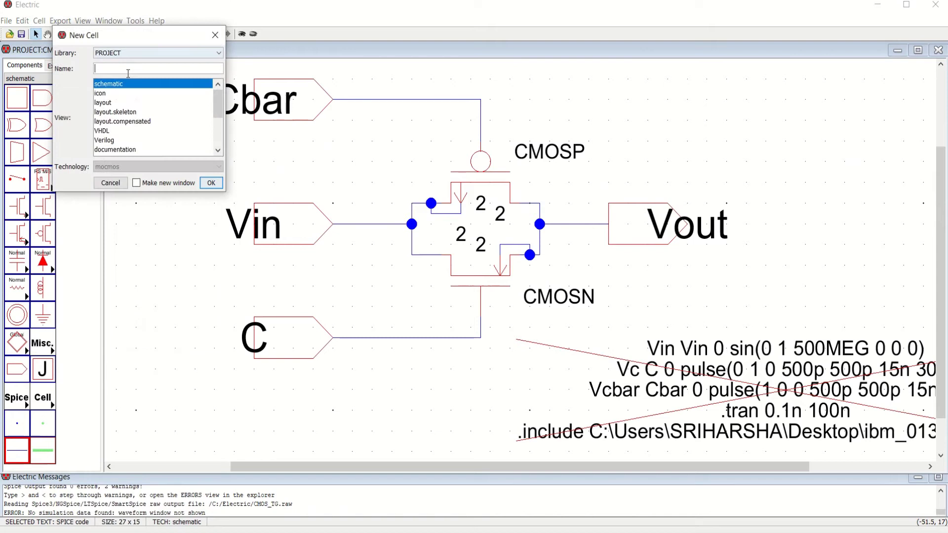
click(124, 103)
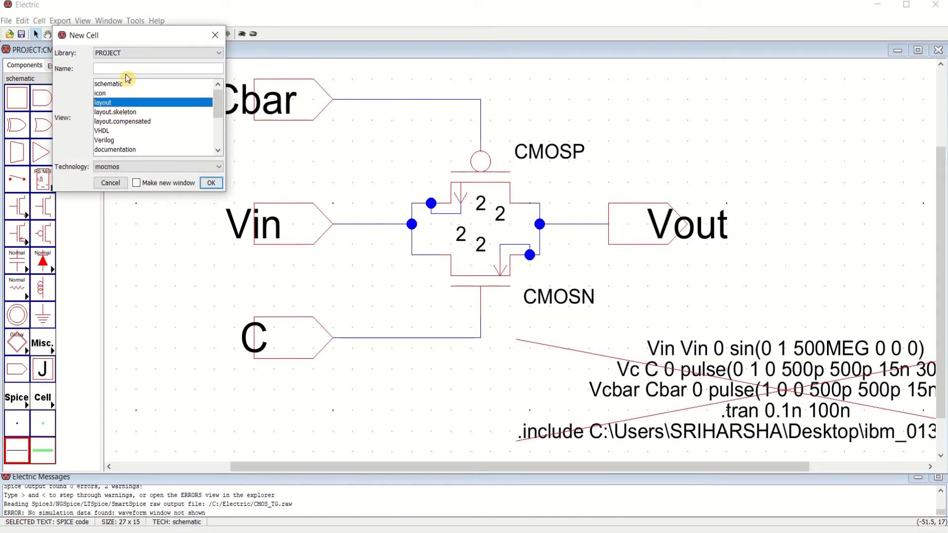
drag(144, 37, 240, 183)
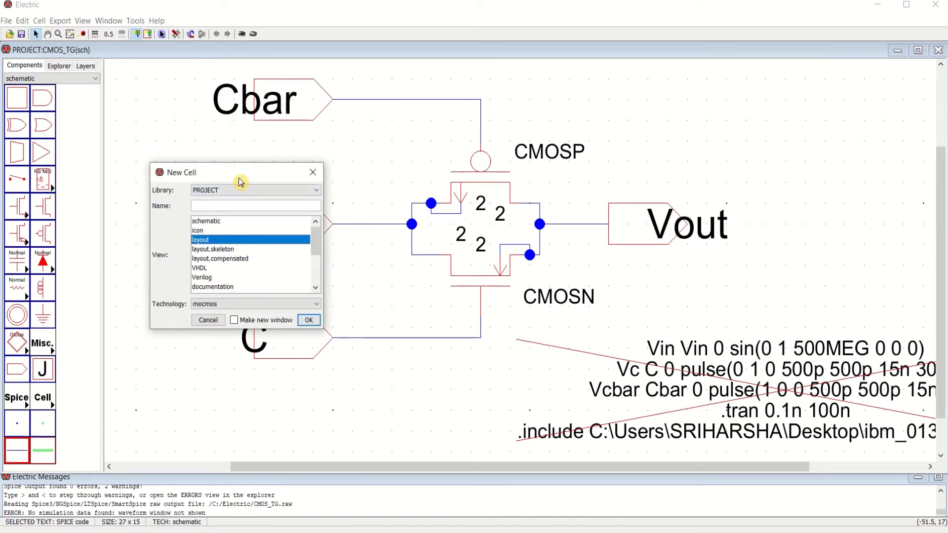
click(240, 203)
text(CMOS)
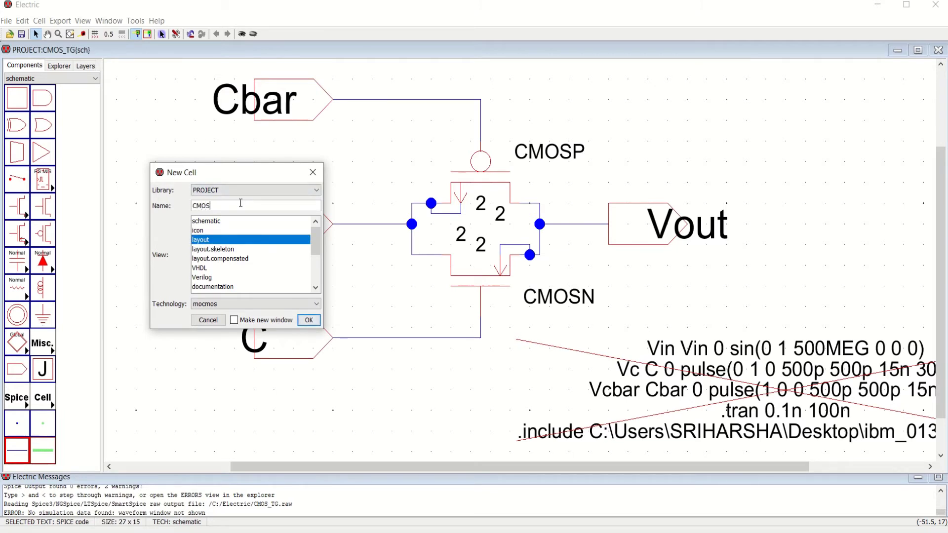
text(_TG)
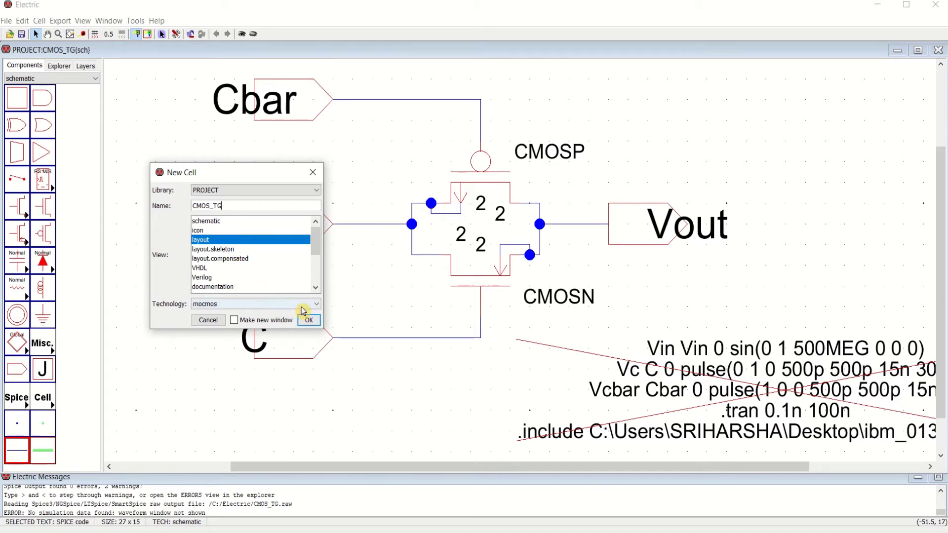
click(310, 324)
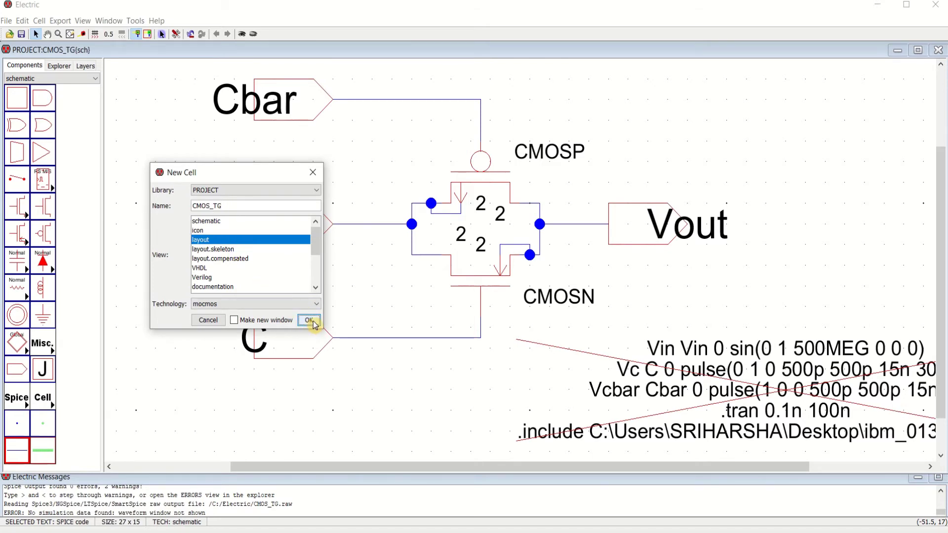
click(310, 320)
Step: Expand the PROJECT library and its CMOS_TG group to inspect the cell views, and return to the mocmos layout components
click(58, 65)
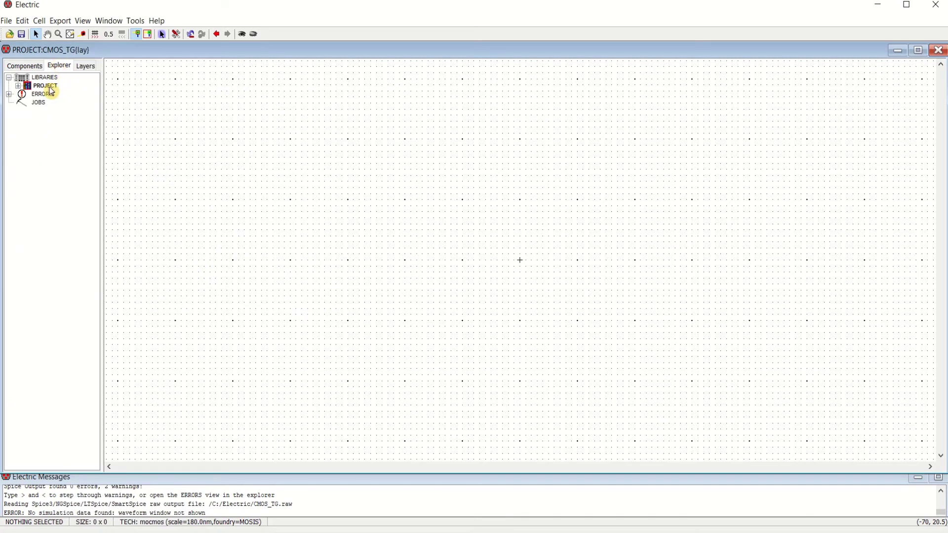
click(19, 86)
click(28, 94)
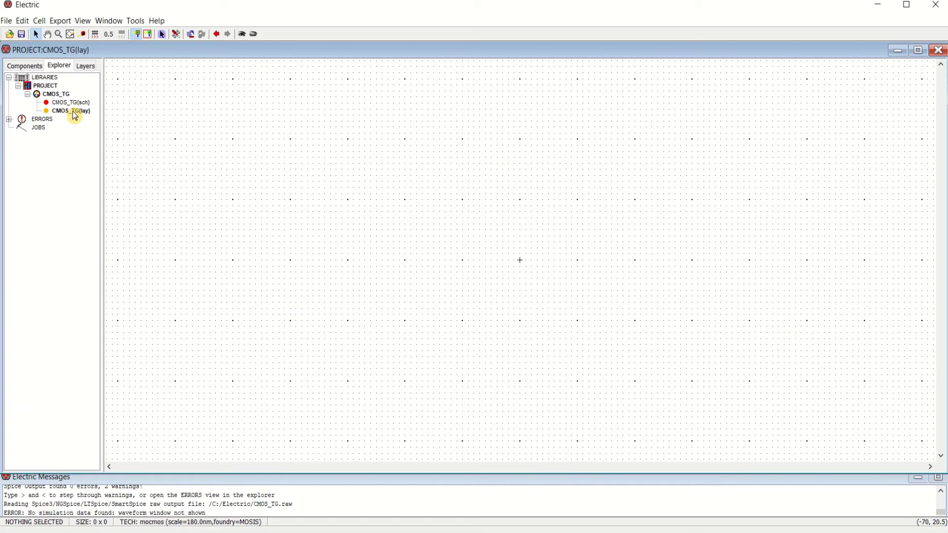
click(24, 66)
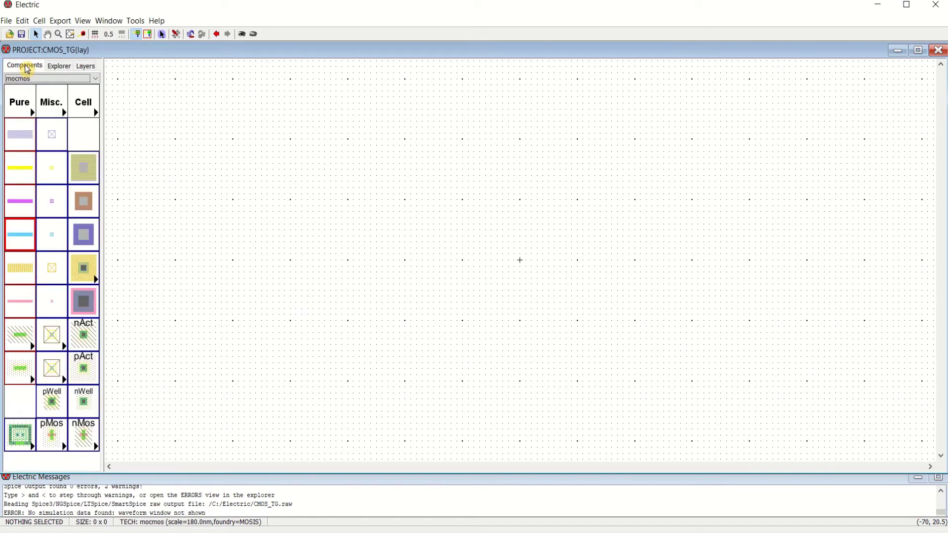
Step: Place a pMOS transistor in the layout and an nMOS transistor below it
click(52, 439)
click(370, 238)
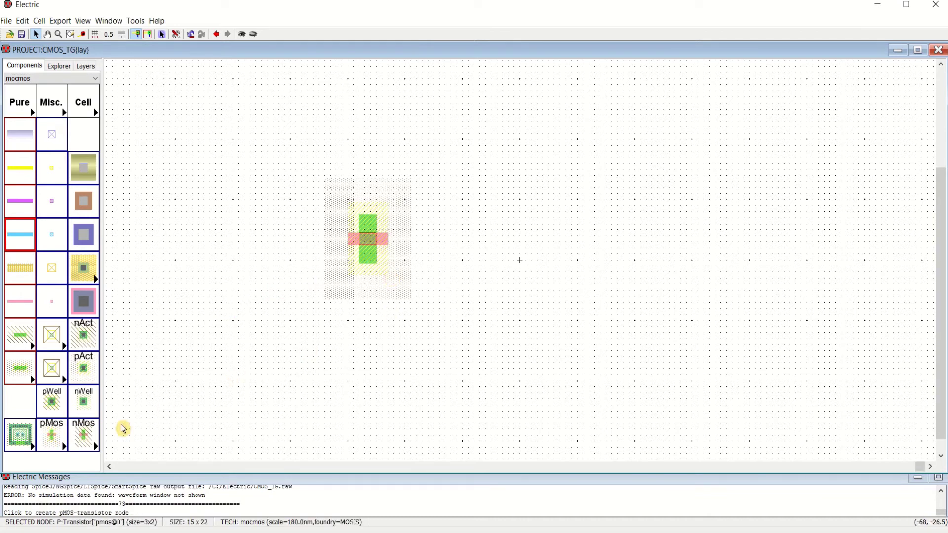
click(83, 434)
click(353, 372)
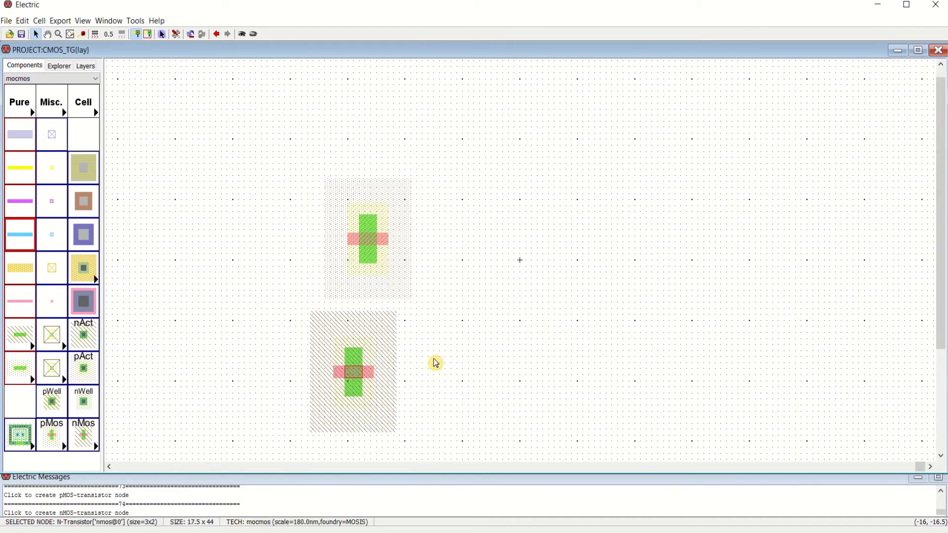
Step: Move the pMOS transistor up by 9 units and 0.5 left, and rotate it 90 degrees counterclockwise
drag(381, 241, 376, 192)
click(443, 214)
click(364, 186)
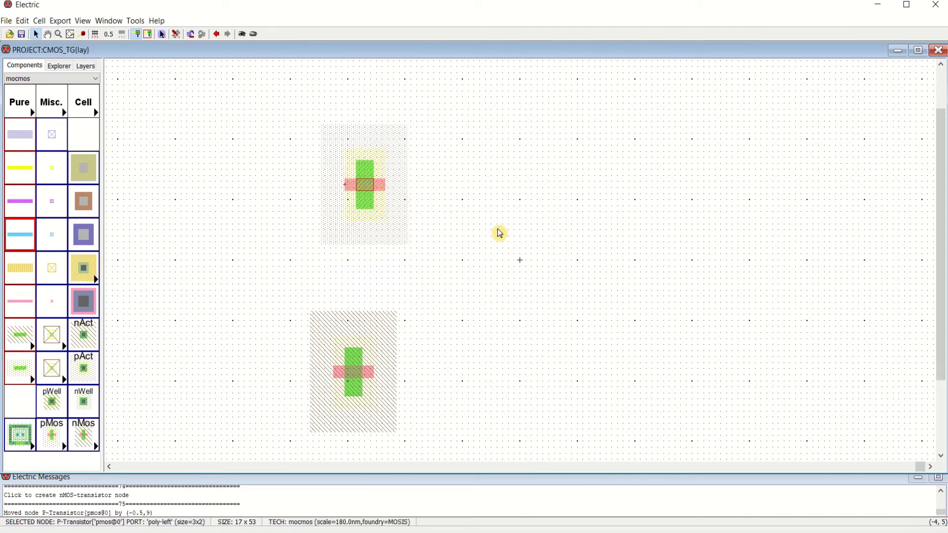
key(ctrl+j)
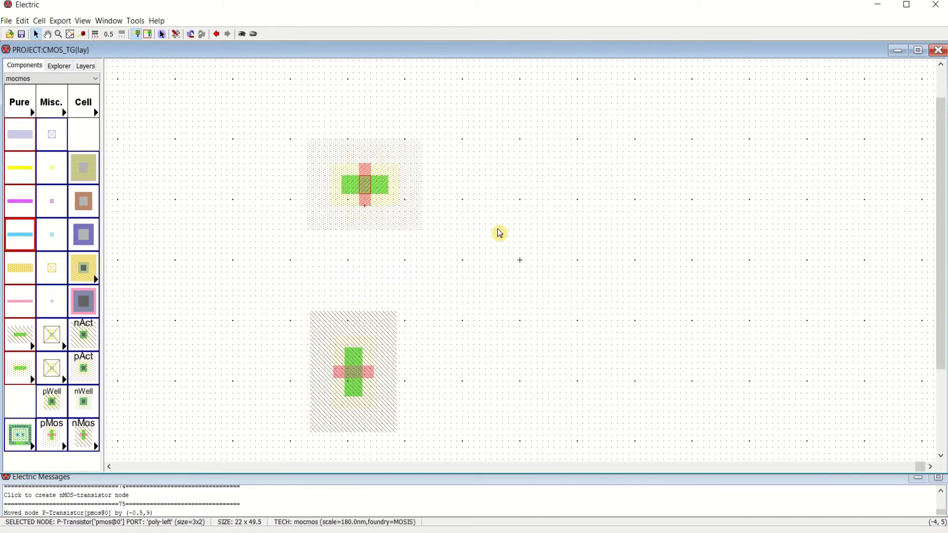
Step: Rotate the nMOS transistor 90 degrees counterclockwise and move it by (2.5, 4.5) to sit beneath the pMOS
click(494, 256)
click(349, 380)
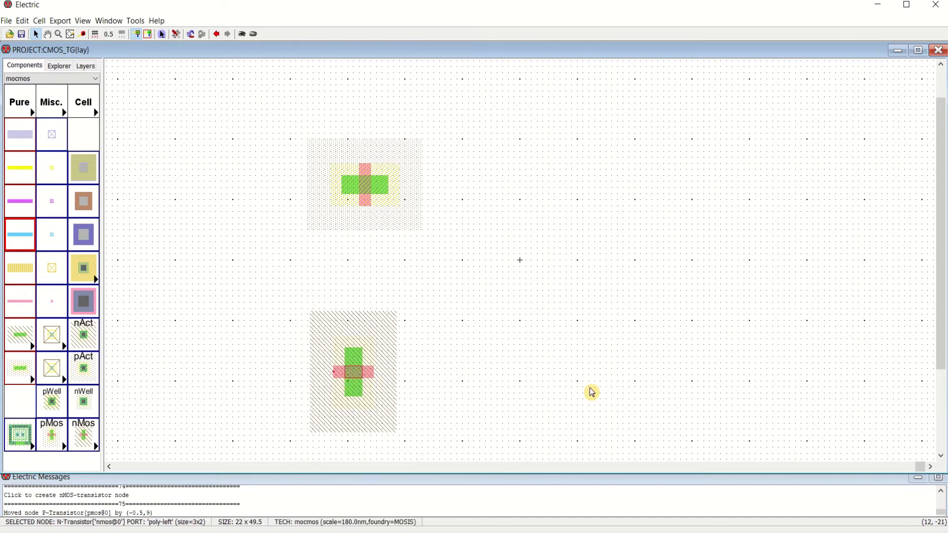
key(ctrl+j)
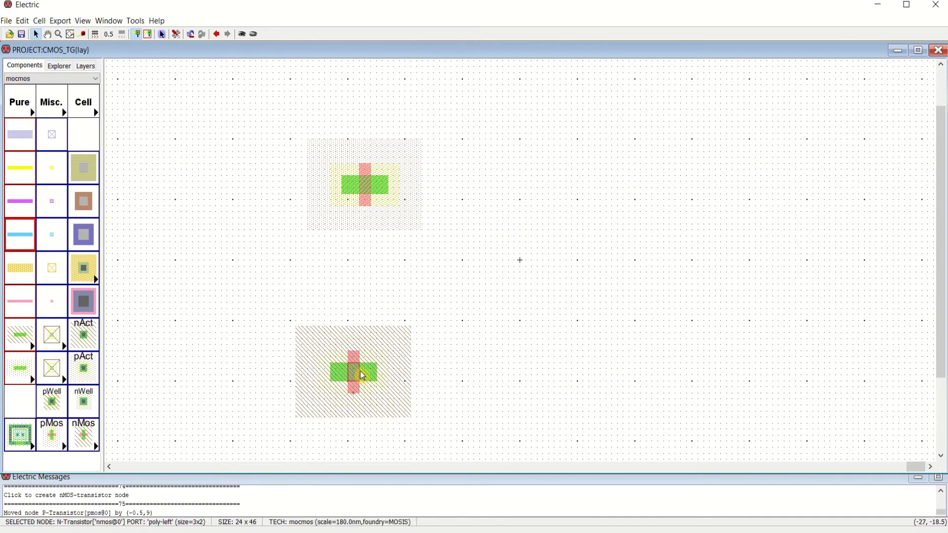
drag(370, 376, 368, 332)
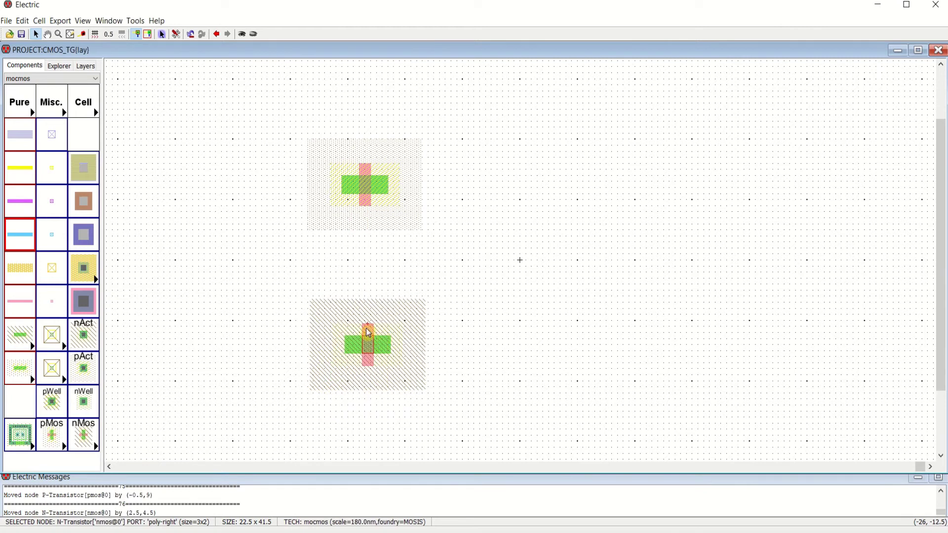
Step: Check the pMOS width and length in the CMOS_TG schematic, and return to the CMOS_TG layout
click(58, 67)
double_click(70, 102)
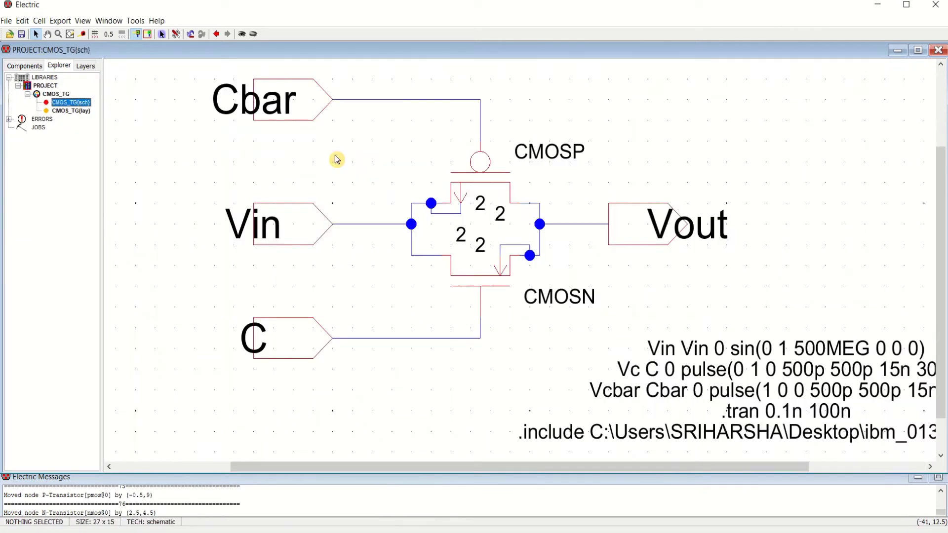
double_click(481, 204)
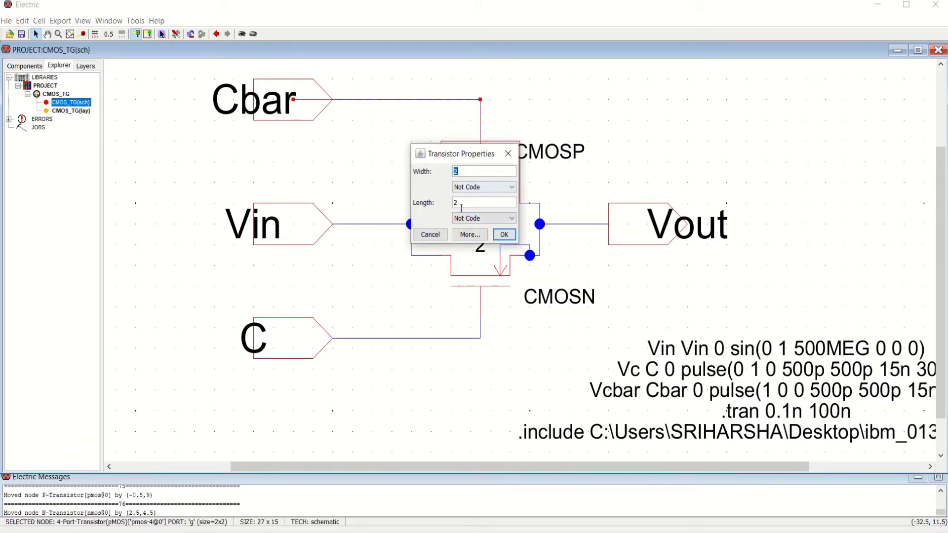
click(507, 153)
click(62, 112)
double_click(63, 116)
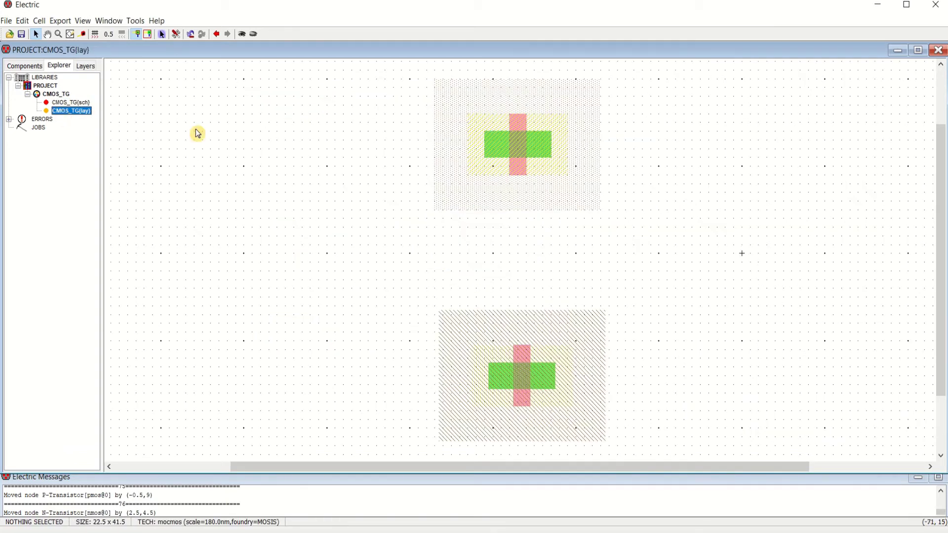
Step: Bring the two transistors closer together with the nMOS aligned directly beneath the pMOS, checking the pMOS node properties
drag(524, 157, 509, 180)
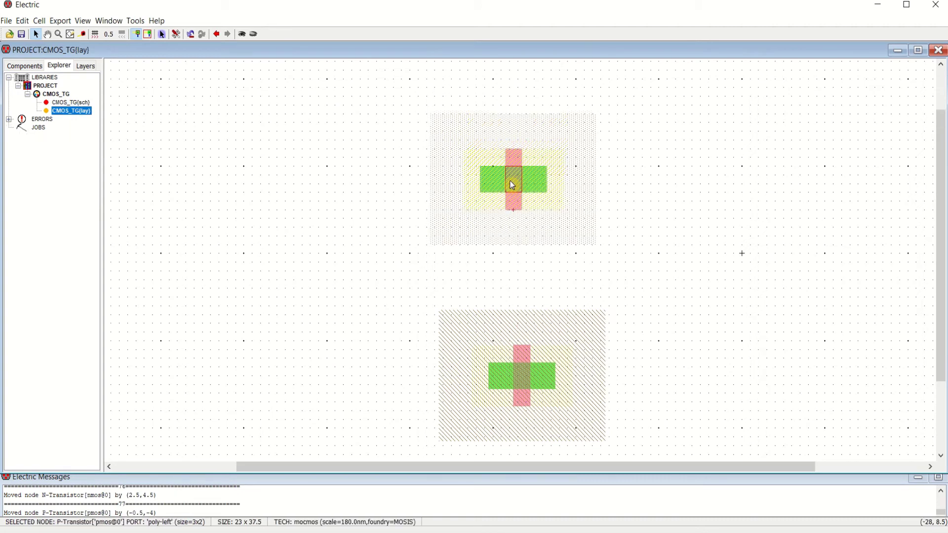
double_click(509, 180)
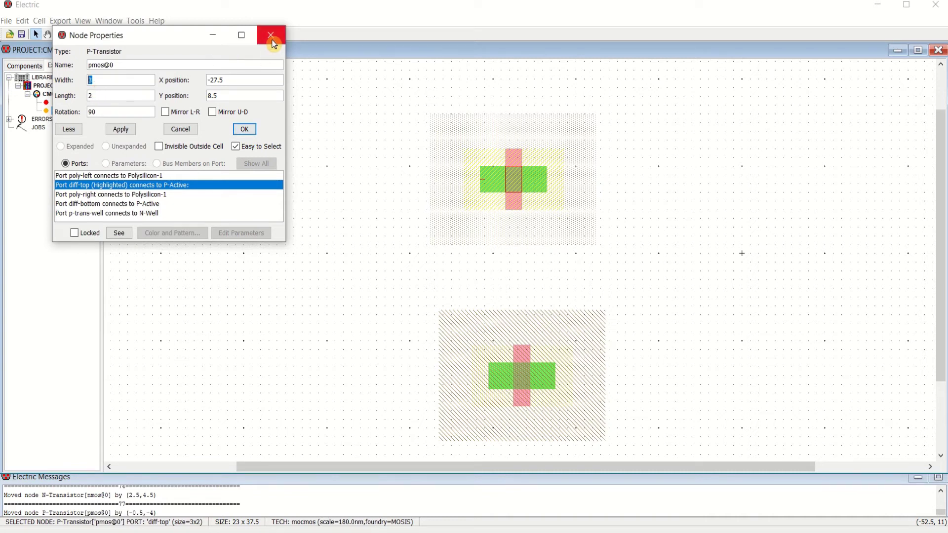
click(272, 41)
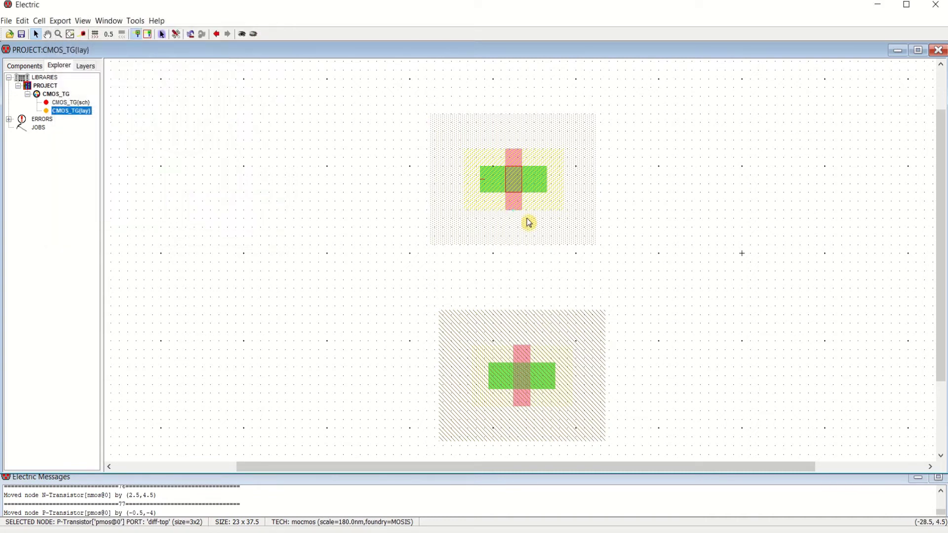
drag(527, 378, 516, 340)
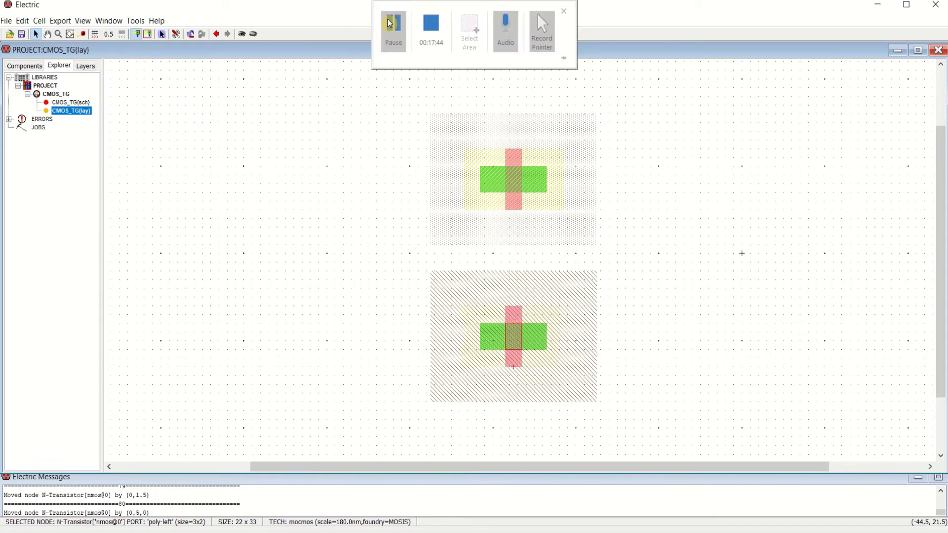
click(392, 22)
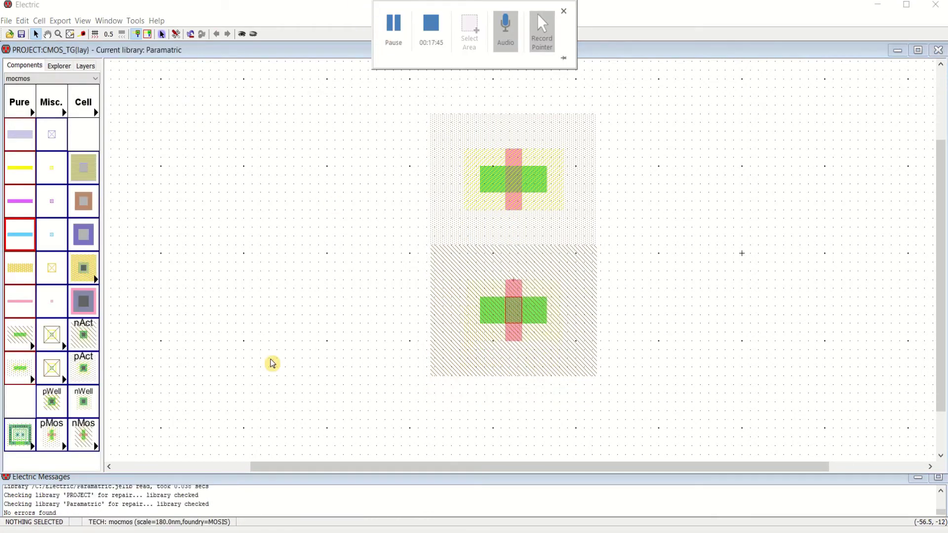
Step: Place a Metal-1-P-Active contact beside the pMOS's left diffusion, check its node properties, and nudge it level with the transistor's centre
click(84, 368)
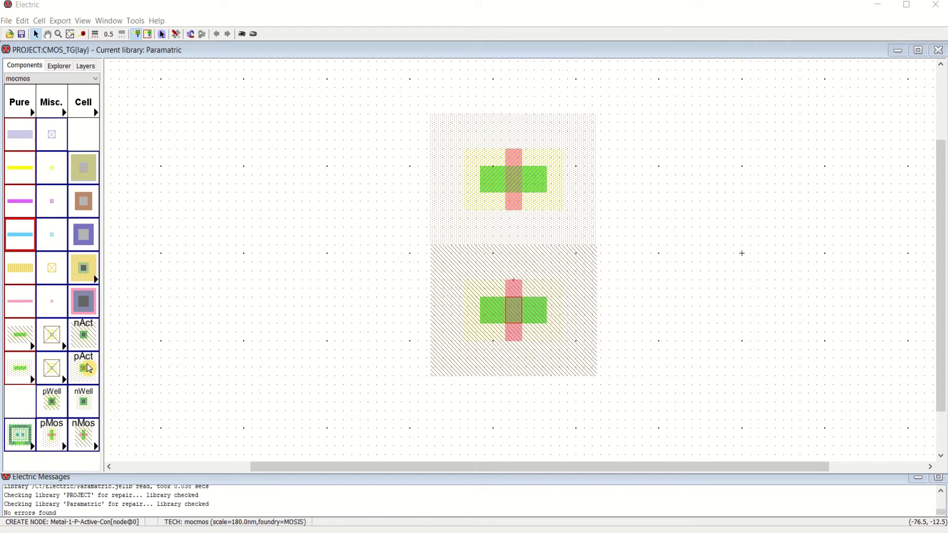
click(387, 178)
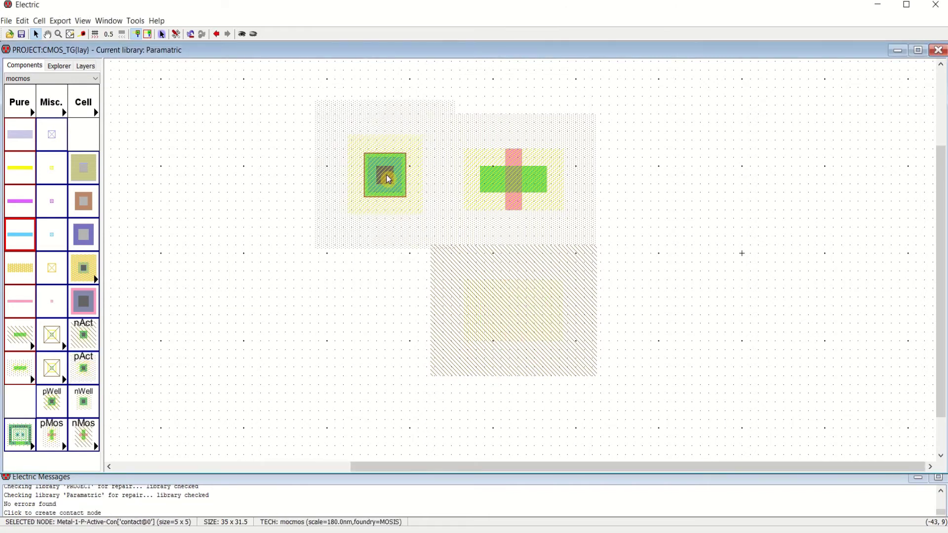
double_click(385, 173)
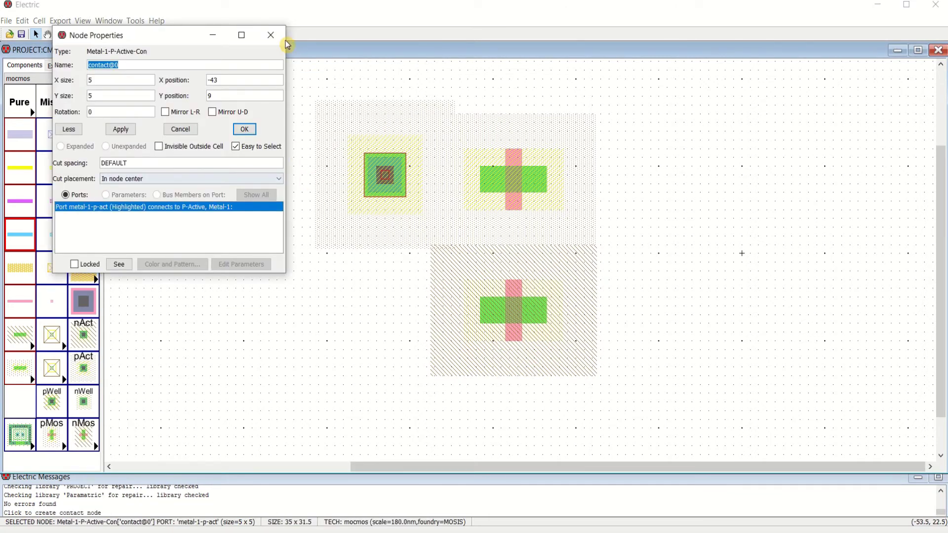
click(271, 34)
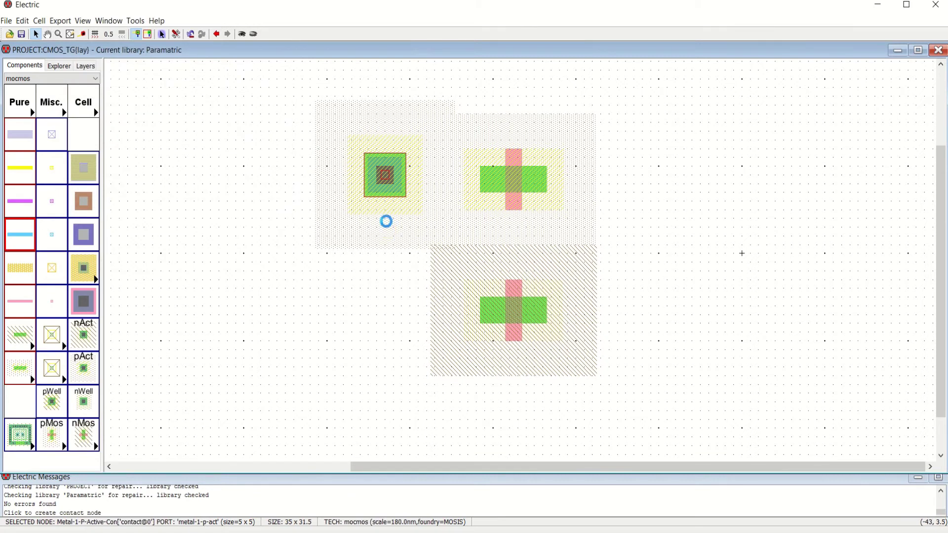
key(Down)
key(Down)
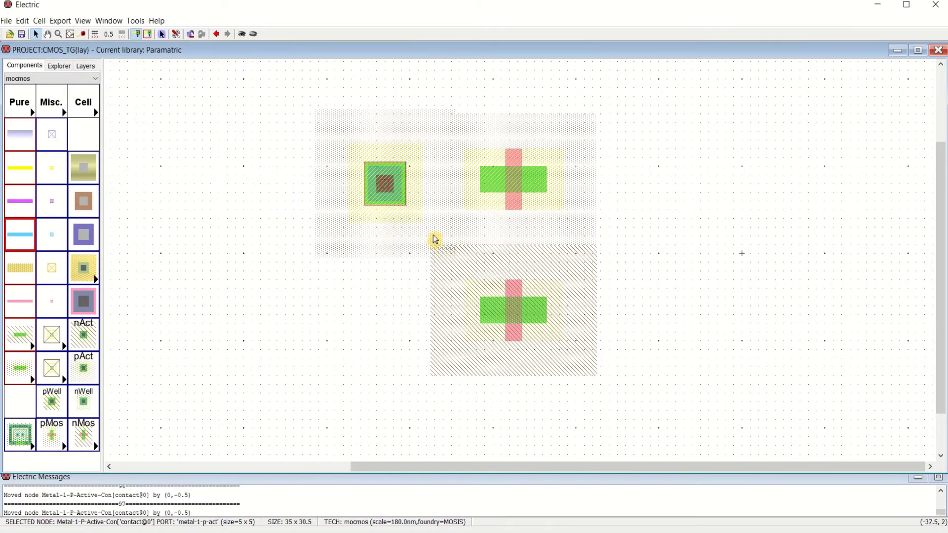
key(Down)
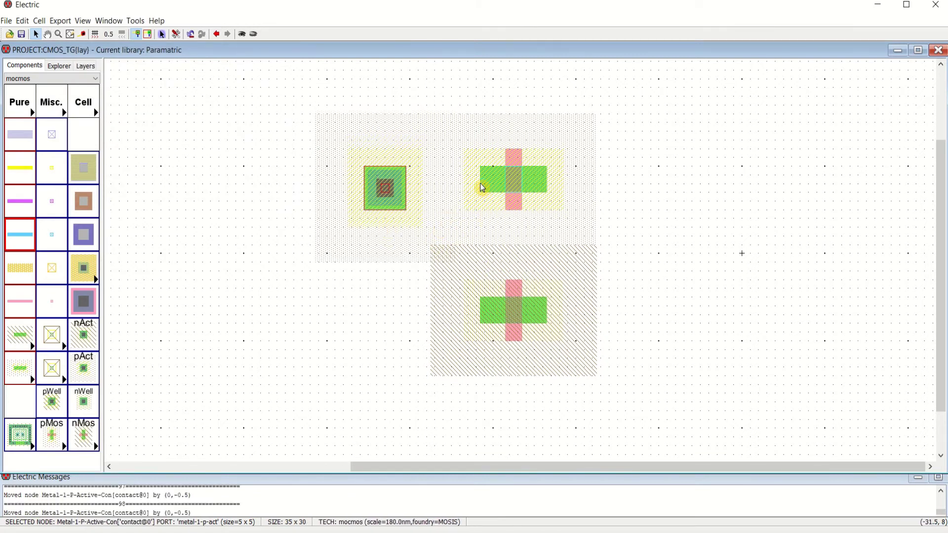
key(Up)
key(Up)
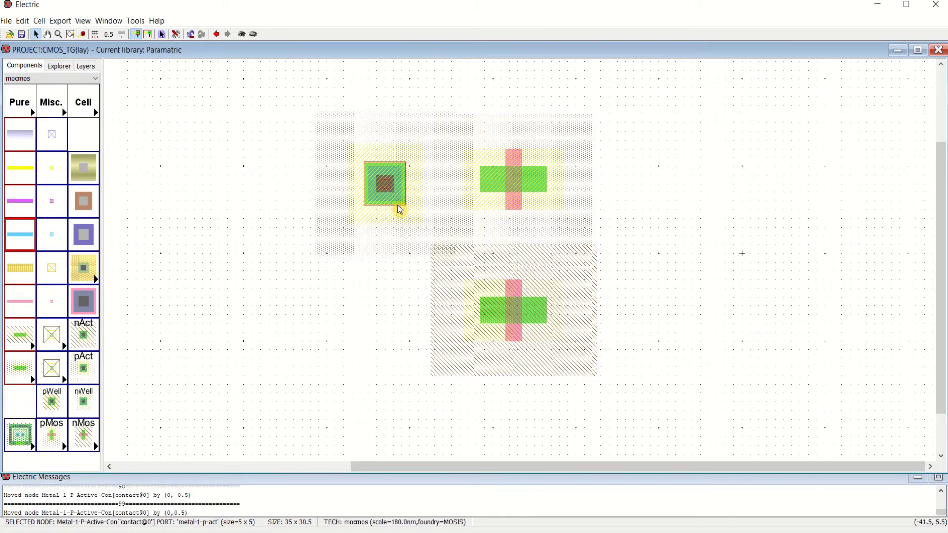
Step: Wire the pMOS's left diffusion to the contact with a P-Active arc and move the contact 10 units toward the transistor
click(481, 177)
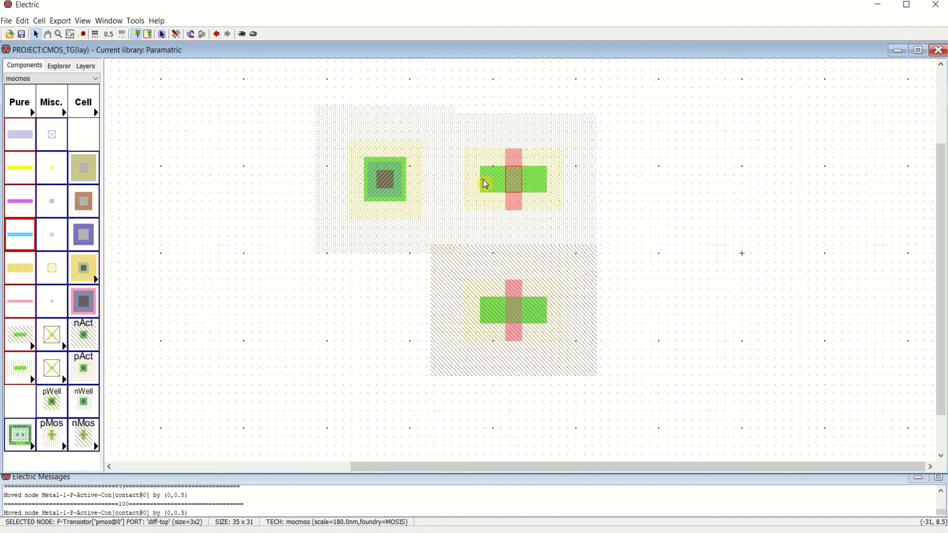
right_click(386, 180)
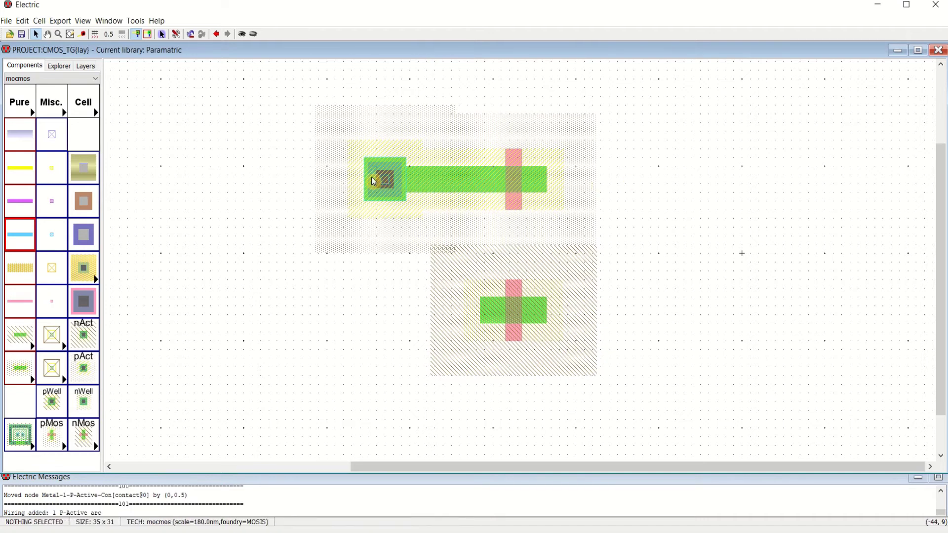
drag(384, 180, 462, 180)
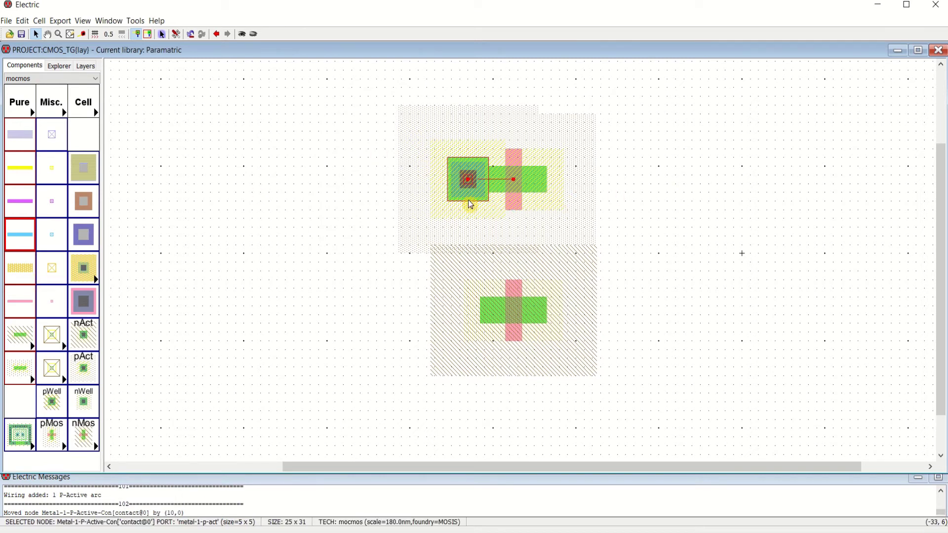
Step: Paste a copy of the P-Active contact to the right of the pMOS, level with the first contact
click(725, 265)
key(ctrl+v)
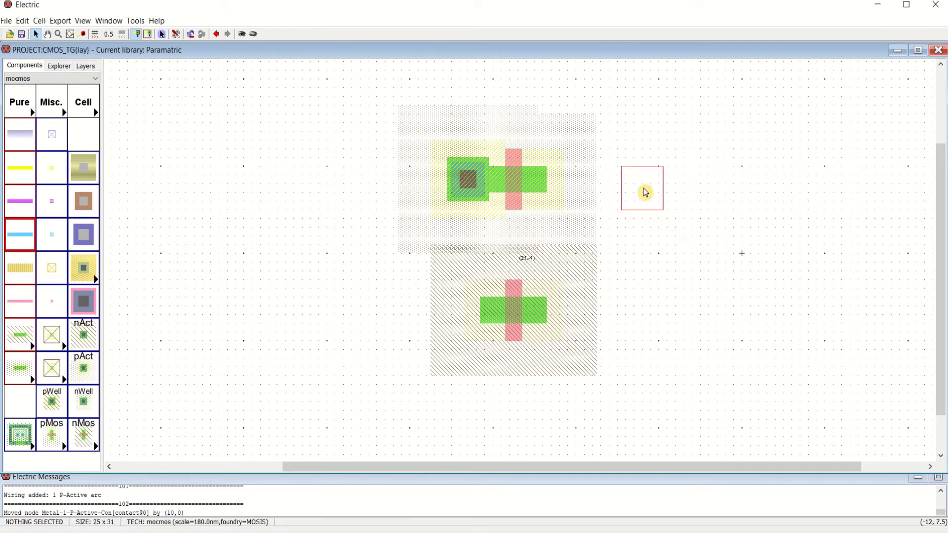
click(648, 186)
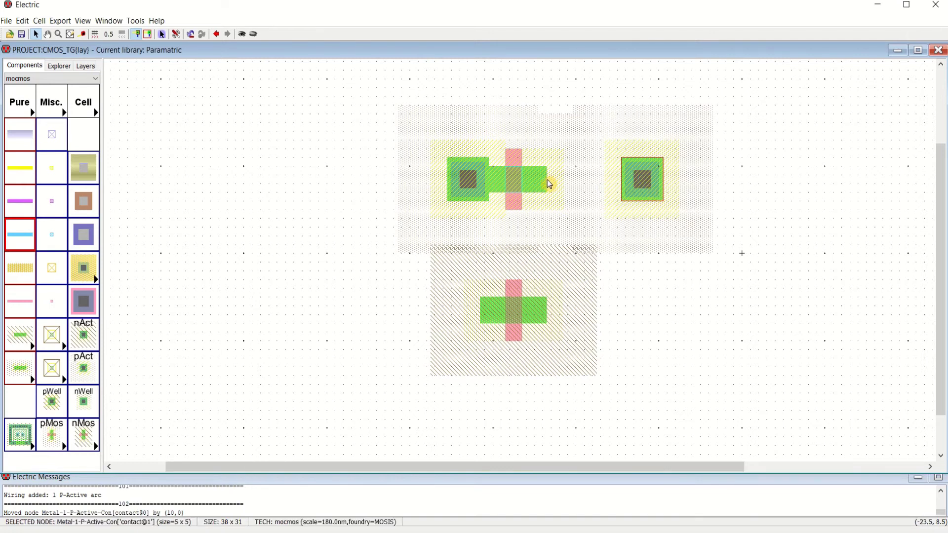
Step: Wire the pMOS's right diffusion to the copied contact with a P-Active arc and move the contact 9.5 units left
click(547, 180)
right_click(645, 183)
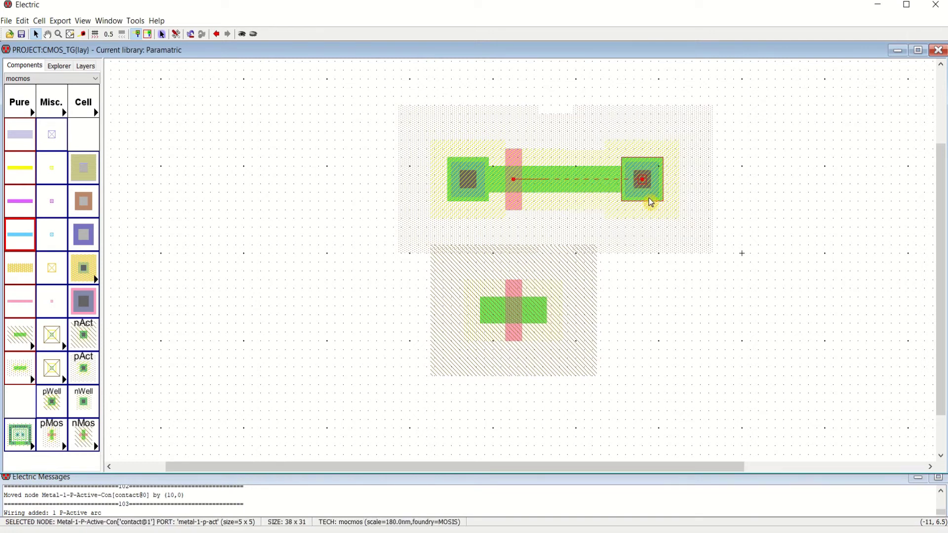
drag(650, 200, 567, 196)
click(689, 188)
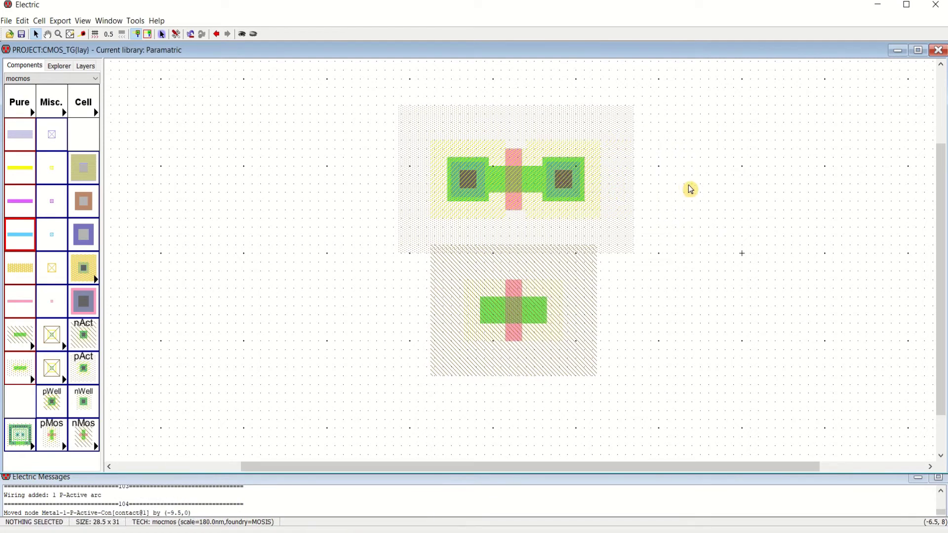
Step: Nudge the nMOS transistor down by 1 unit to clear the N-well area around the pMOS
click(513, 312)
key(Down)
key(Down)
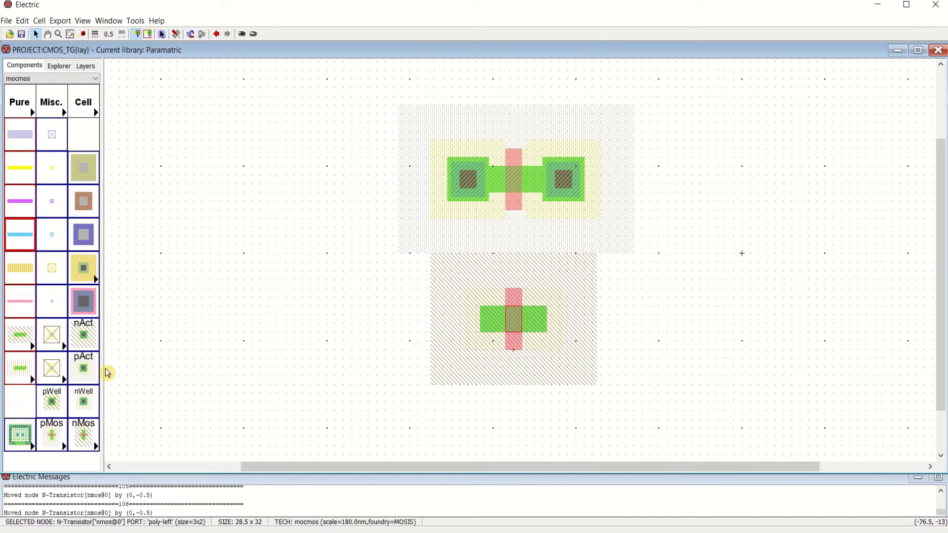
Step: Place a Metal-1-N-Active contact to the left of the nMOS and nudge it down 0.5 unit to align with the transistor
click(83, 339)
click(394, 316)
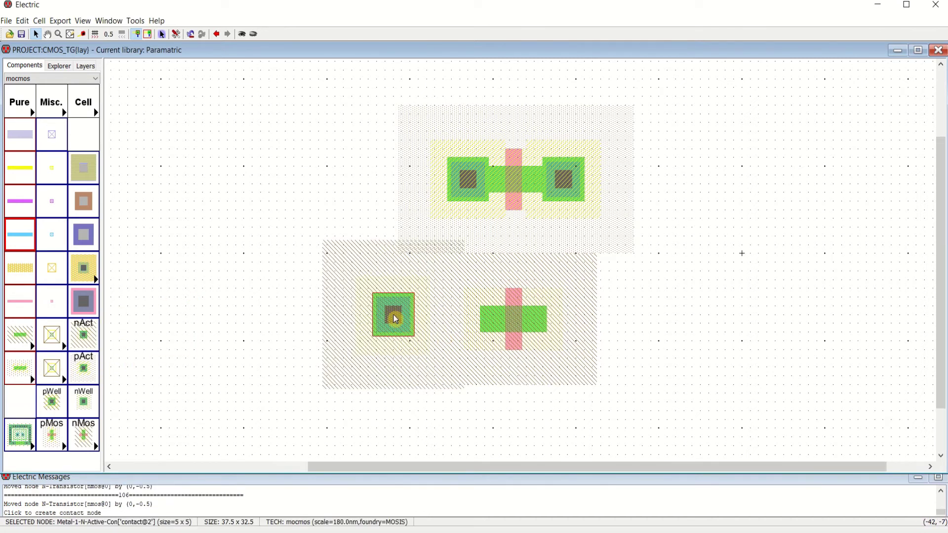
click(410, 344)
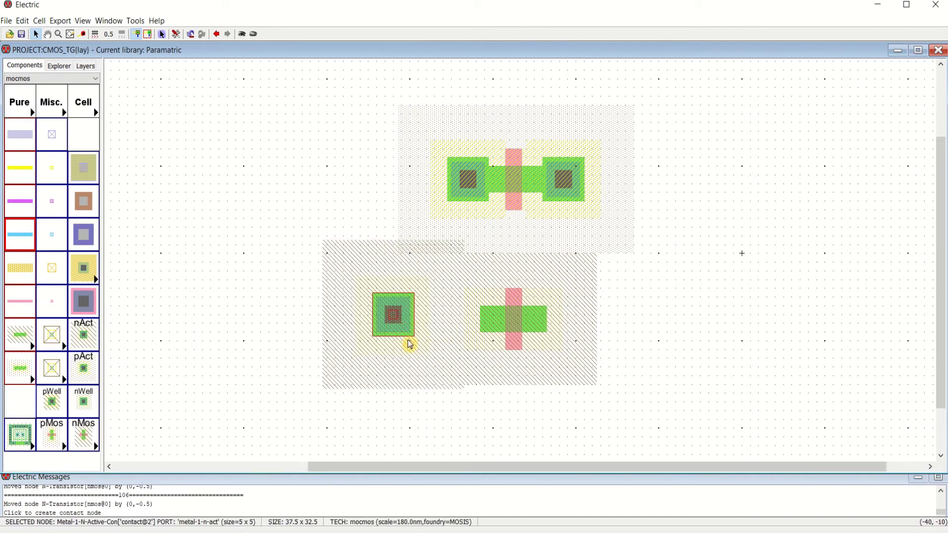
key(Down)
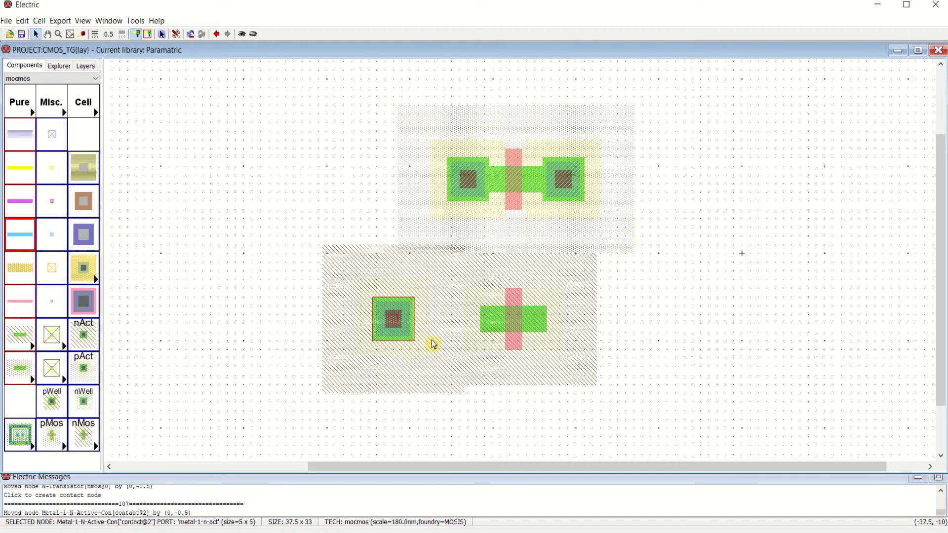
Step: Wire the nMOS's left diffusion to the contact with an N-Active arc and move the contact 8.5 units toward the transistor
click(480, 321)
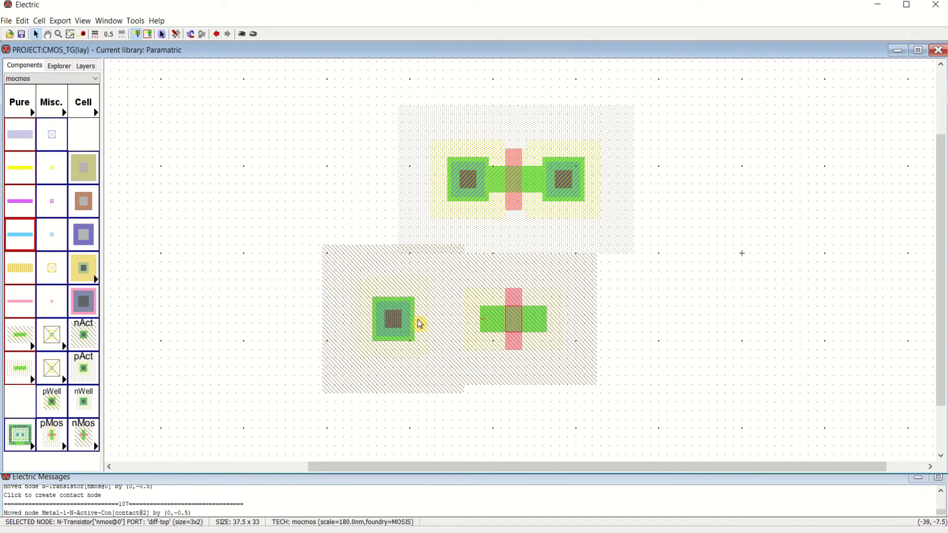
right_click(393, 320)
drag(390, 338, 464, 340)
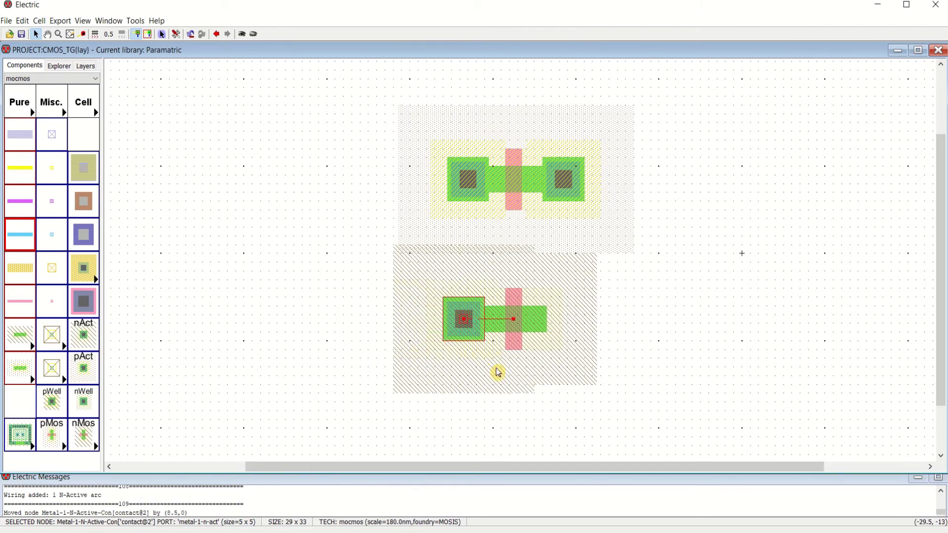
Step: Move the nMOS together with its left contact and arc 1 unit down and 0.5 unit right to align it below the pMOS
drag(673, 412, 284, 246)
key(Down)
key(Down)
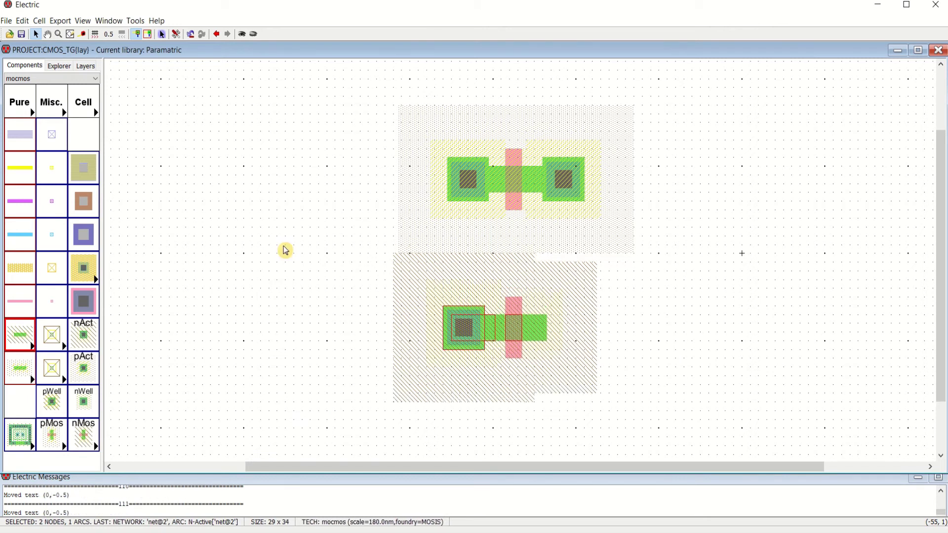
key(Right)
key(Right)
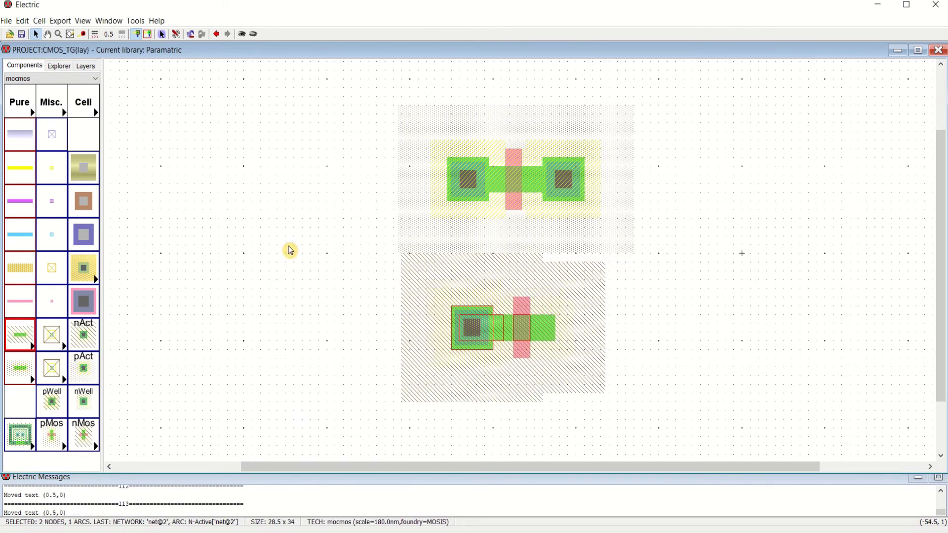
key(Left)
click(682, 308)
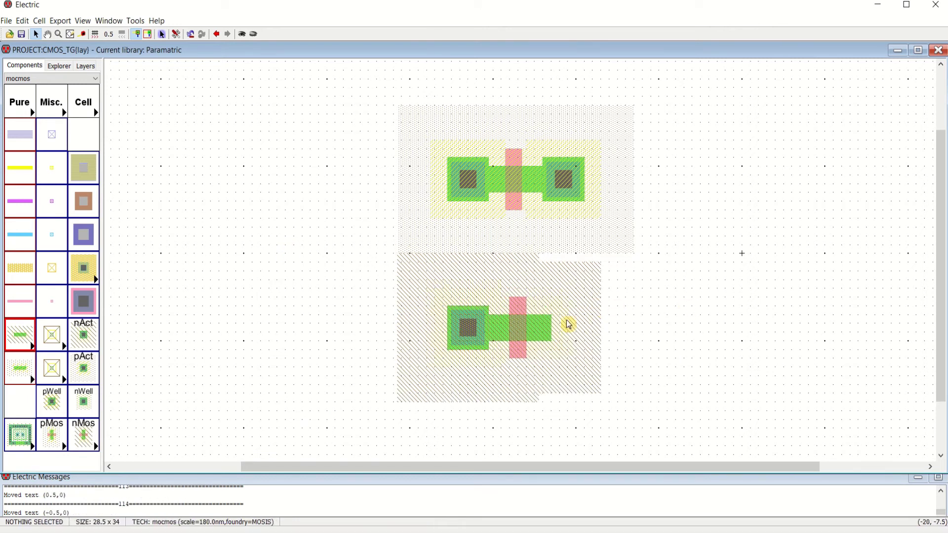
Step: Place a Metal-1-N-Active contact to the right of the nMOS and nudge it up 0.5 unit to align with the transistor
click(92, 344)
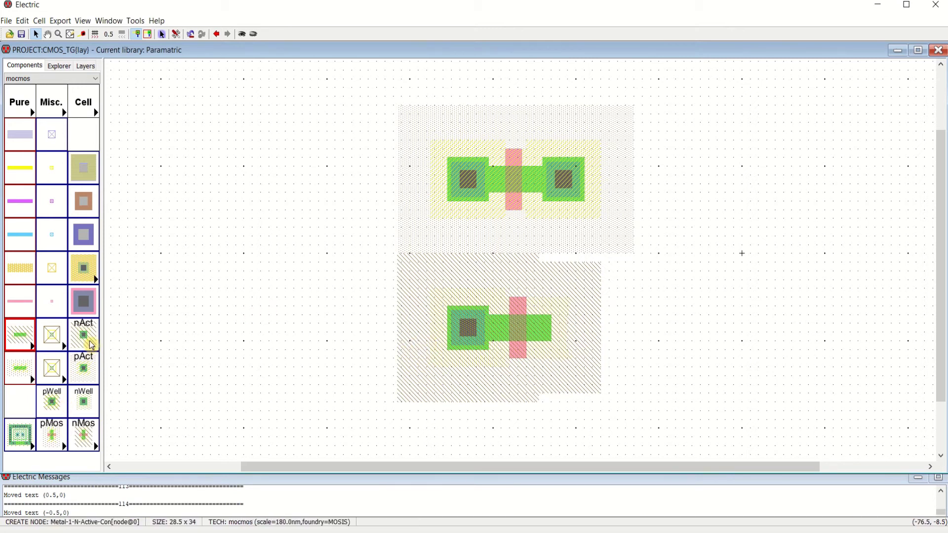
click(631, 336)
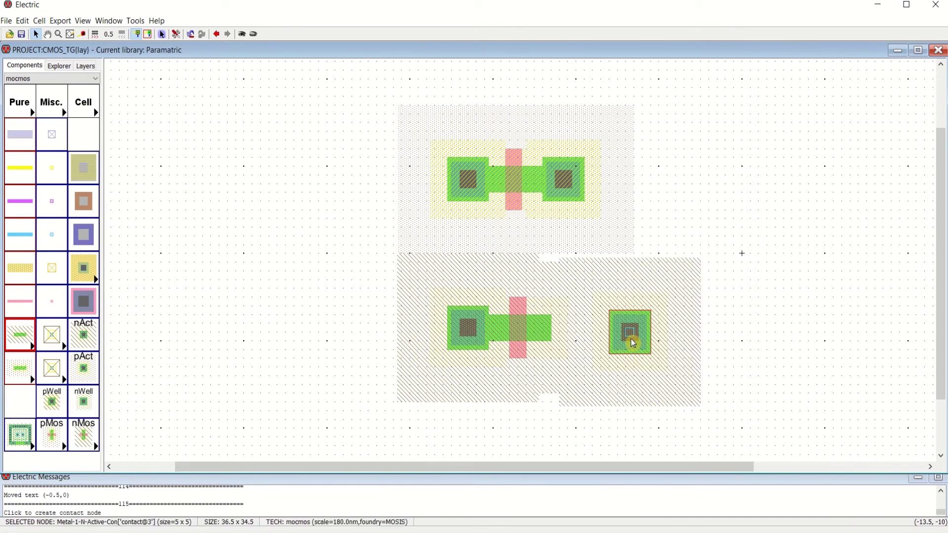
key(Up)
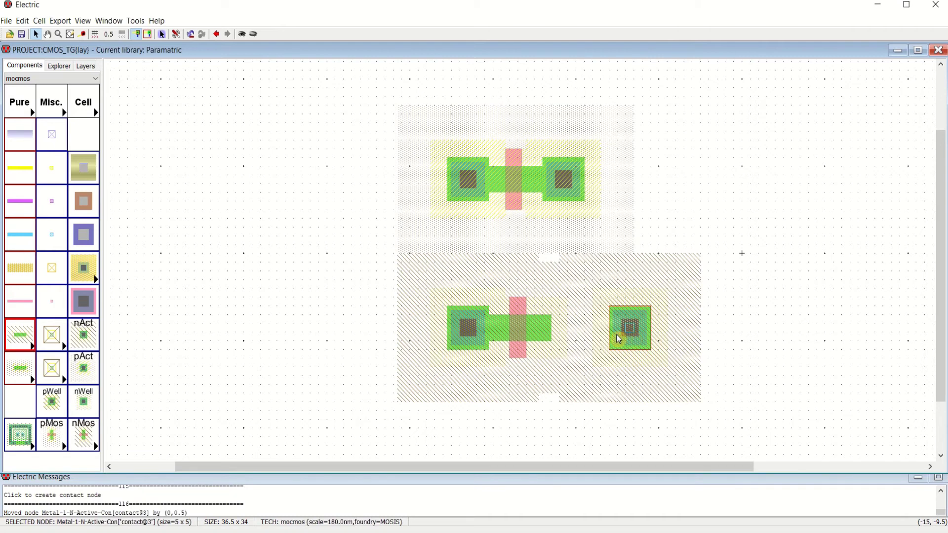
Step: Wire the nMOS's right diffusion to the new contact with an N-Active arc and move the contact 8 units left
click(551, 331)
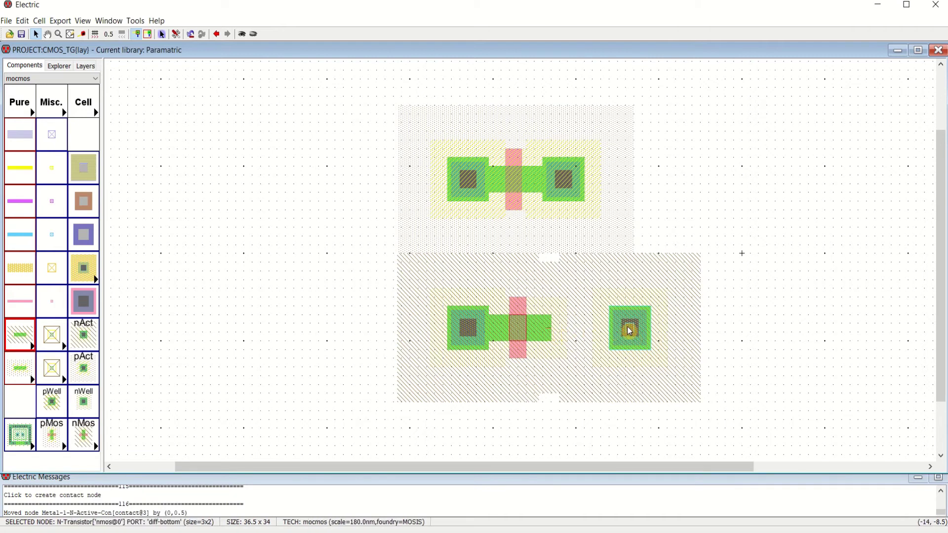
right_click(637, 341)
drag(641, 348, 580, 349)
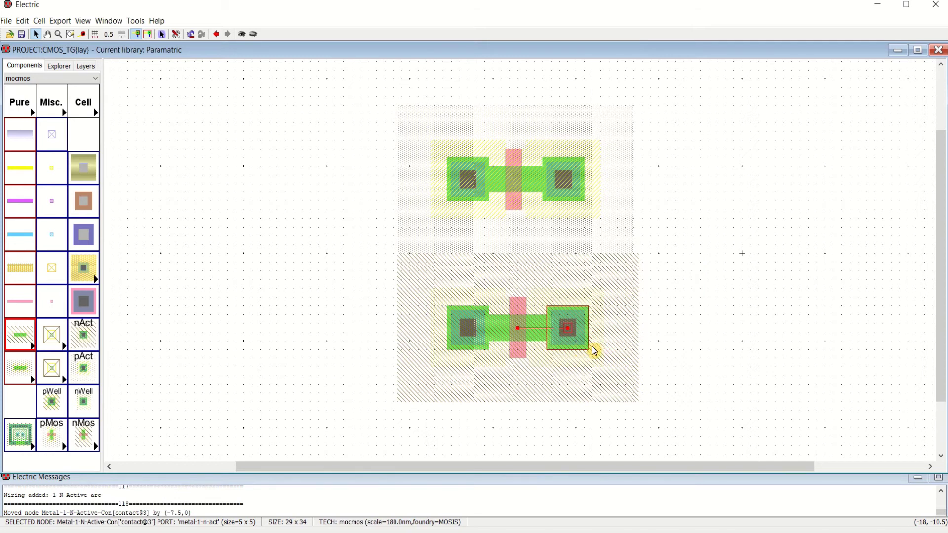
key(Left)
click(673, 327)
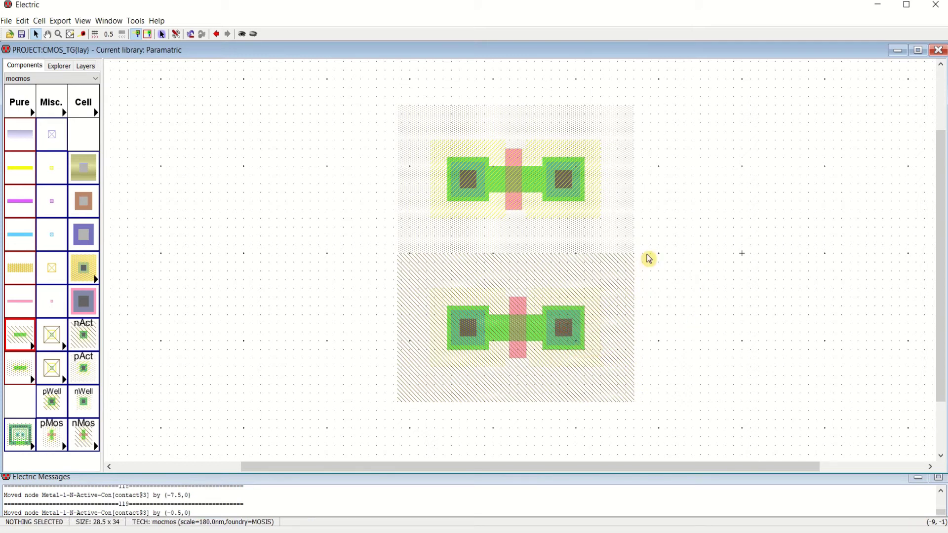
Step: Run a hierarchical DRC on the CMOS_TG layout and check the error summary in the messages
click(135, 21)
mouse_move(148, 34)
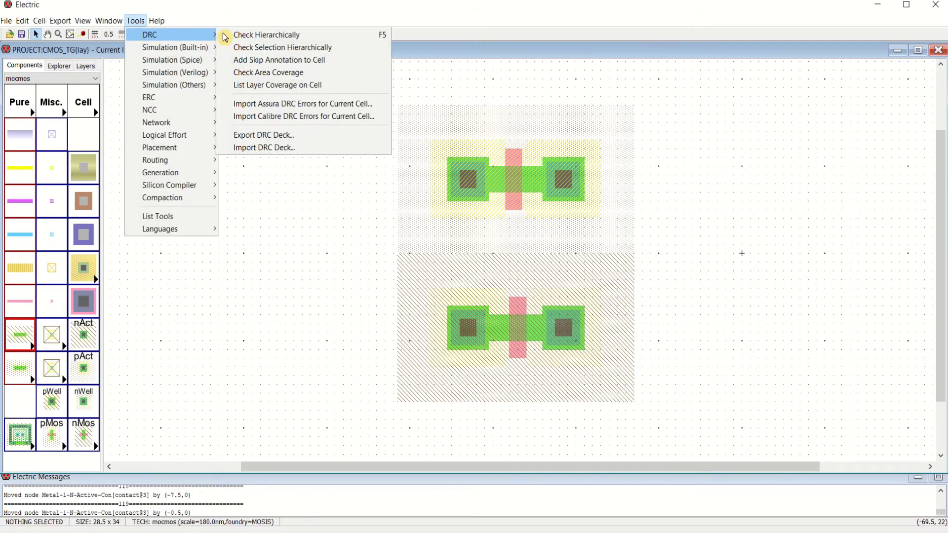
click(257, 34)
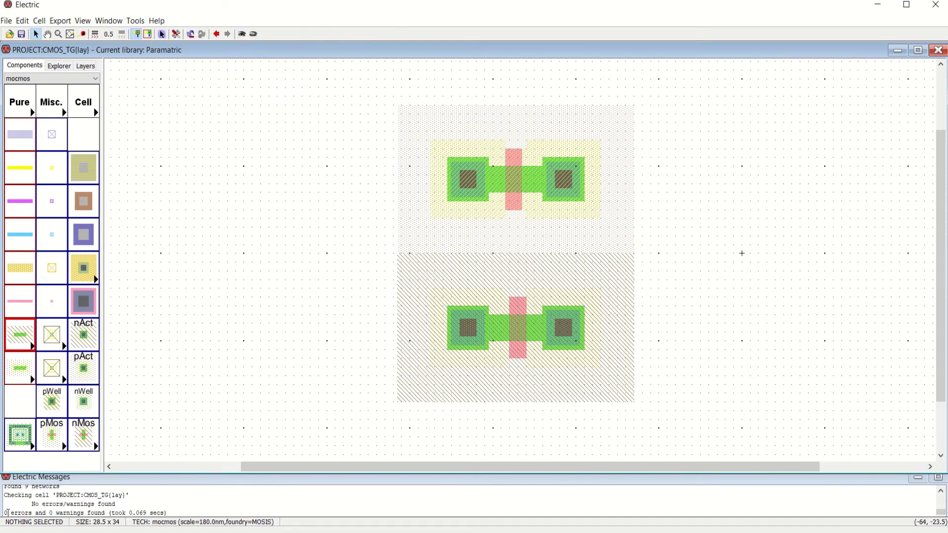
drag(170, 512, 4, 513)
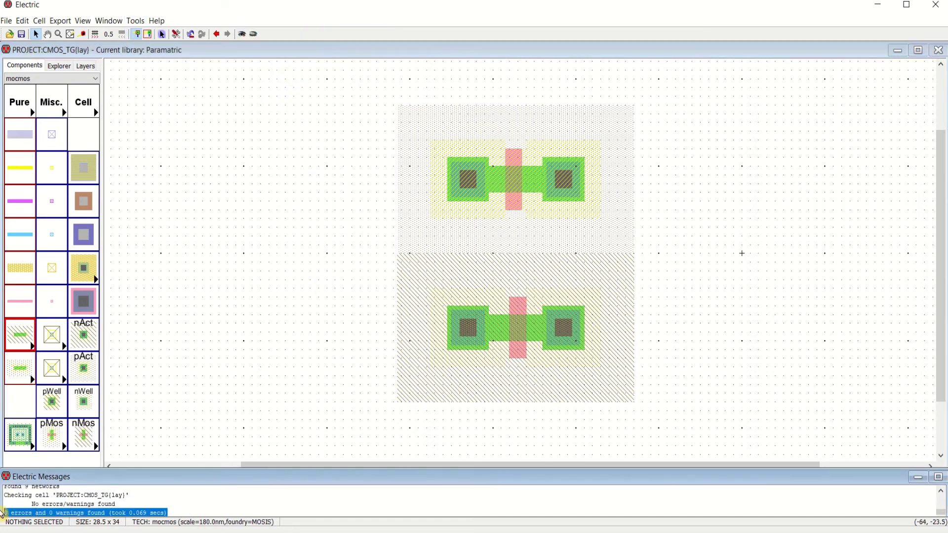
click(250, 269)
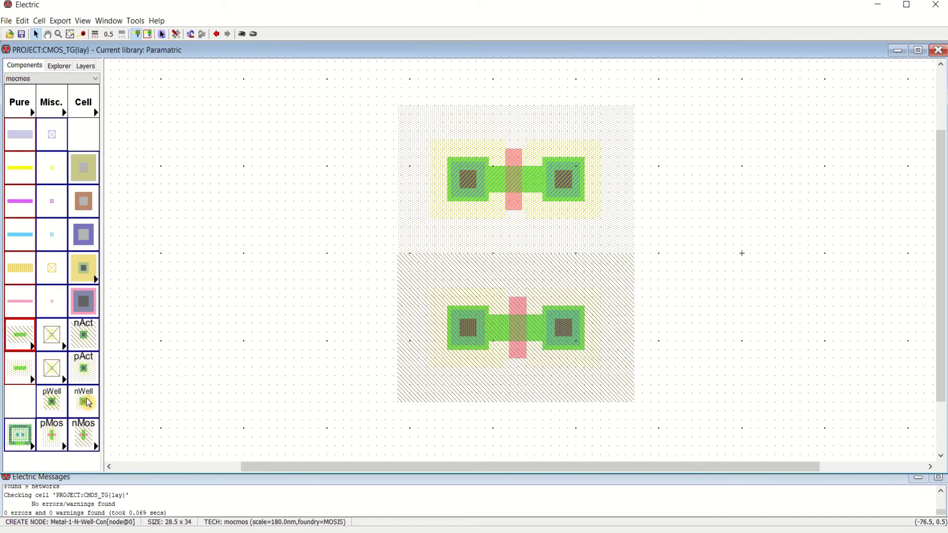
Step: Place a Metal-1-P-Well contact below the nMOS and a Metal-1-N-Well contact above the pMOS
click(51, 401)
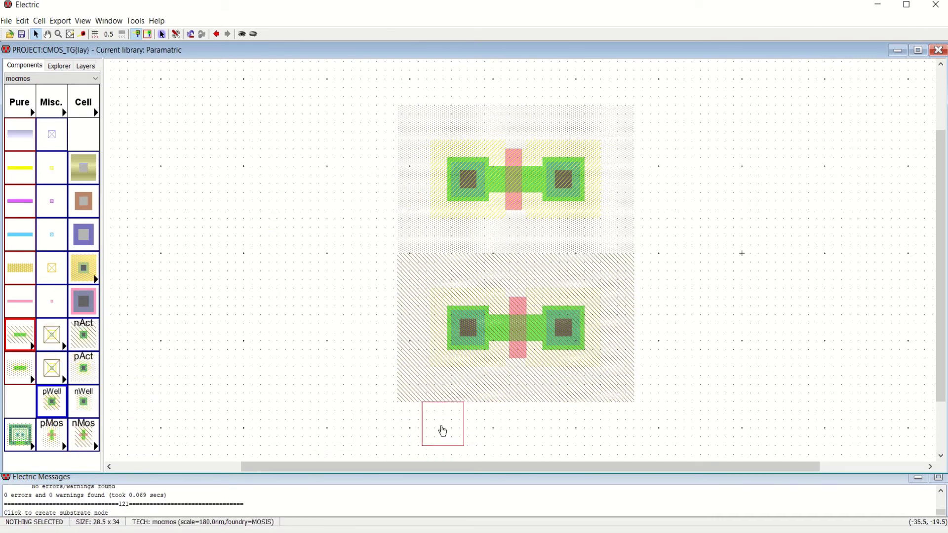
click(426, 429)
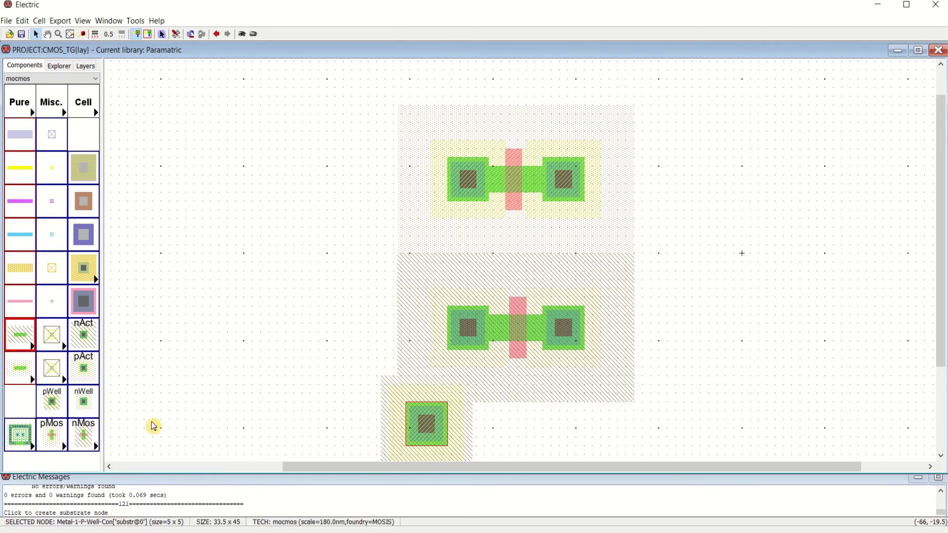
click(88, 404)
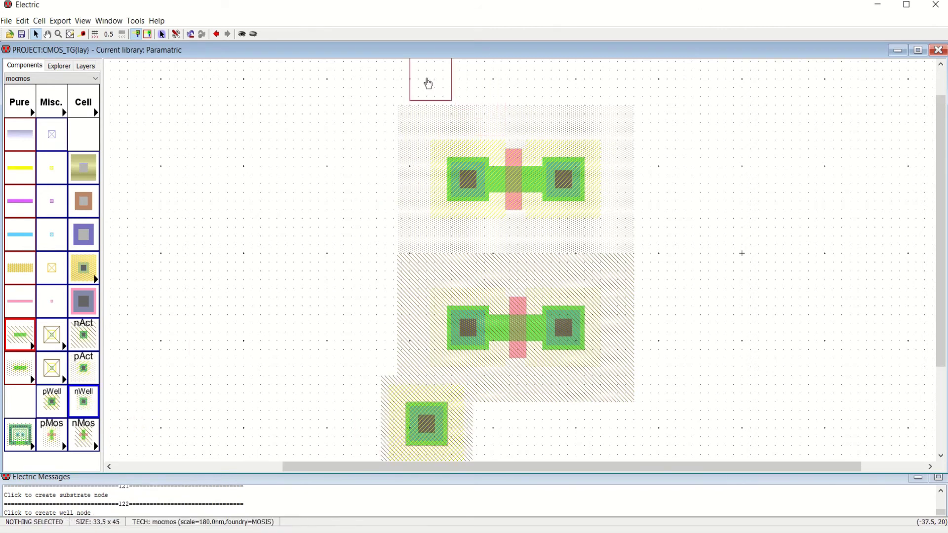
click(423, 87)
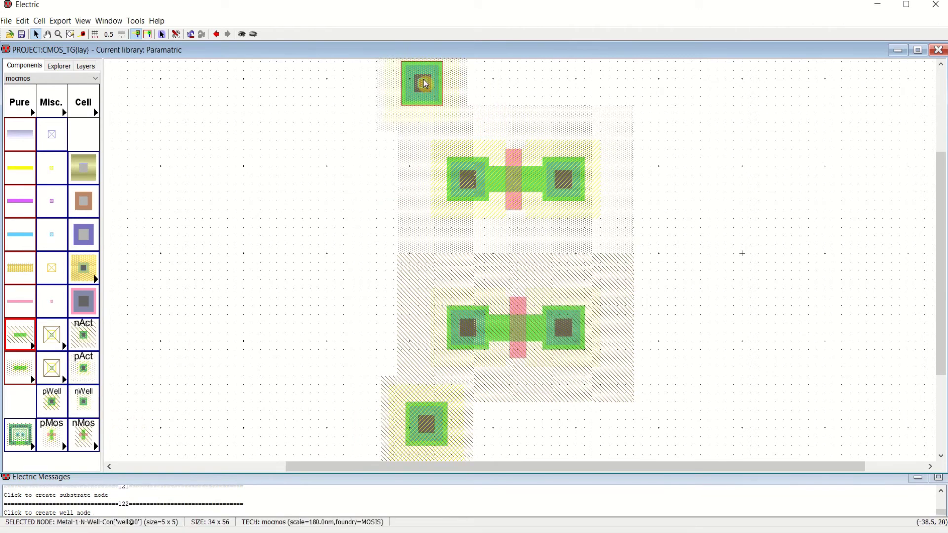
Step: Set the N-Well contact's X size to 20 and move it 13.5 units right and 0.5 unit up, above the pMOS
double_click(424, 84)
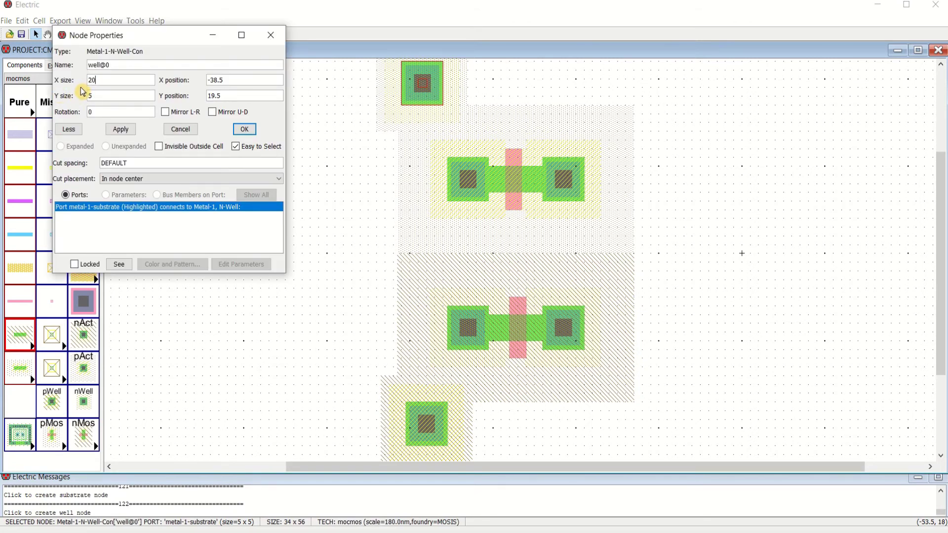
text(20)
click(244, 128)
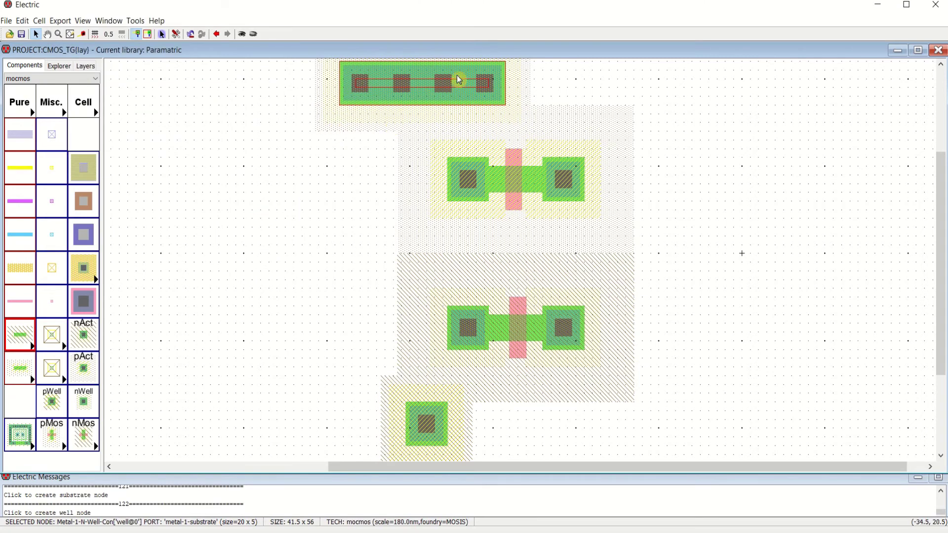
drag(457, 79, 569, 76)
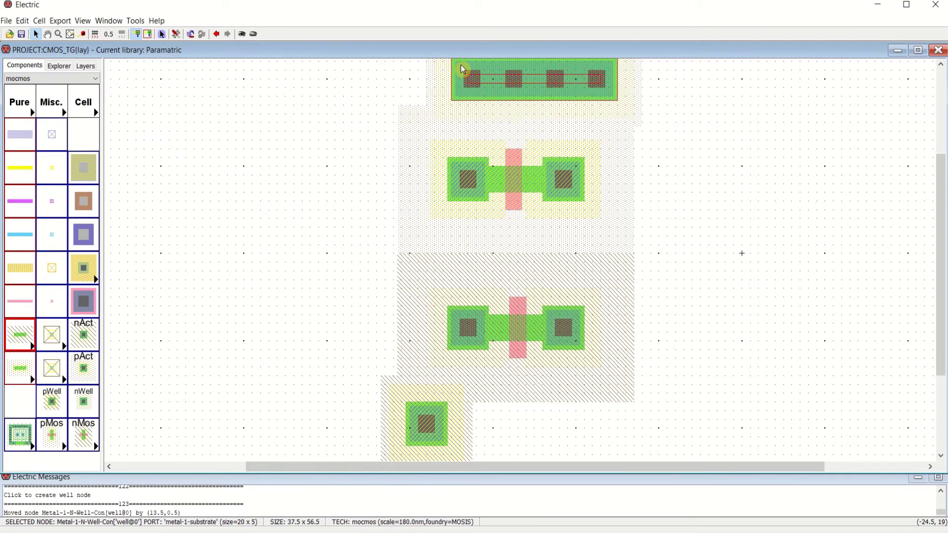
Step: Set the X size of the P-Well contact below the nMOS to 20
click(103, 20)
click(124, 34)
double_click(462, 394)
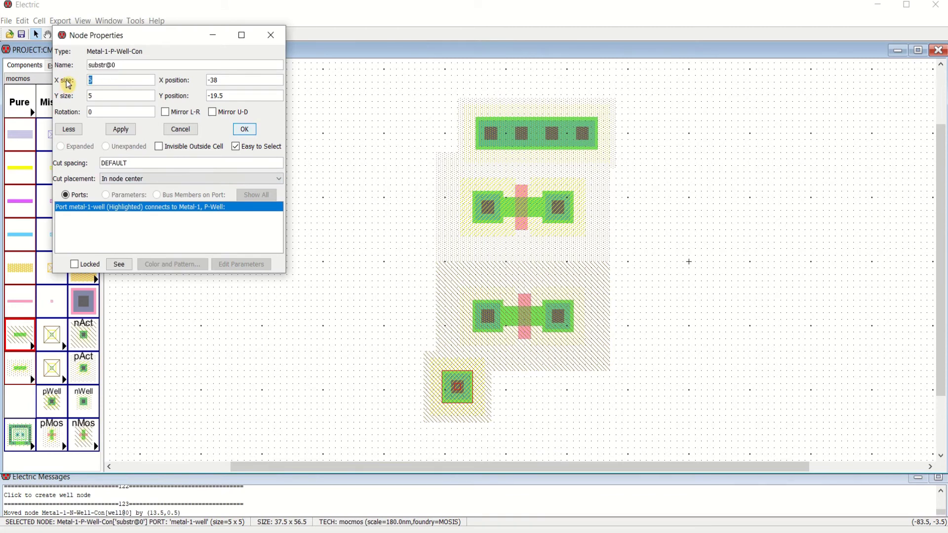
text(20)
click(244, 129)
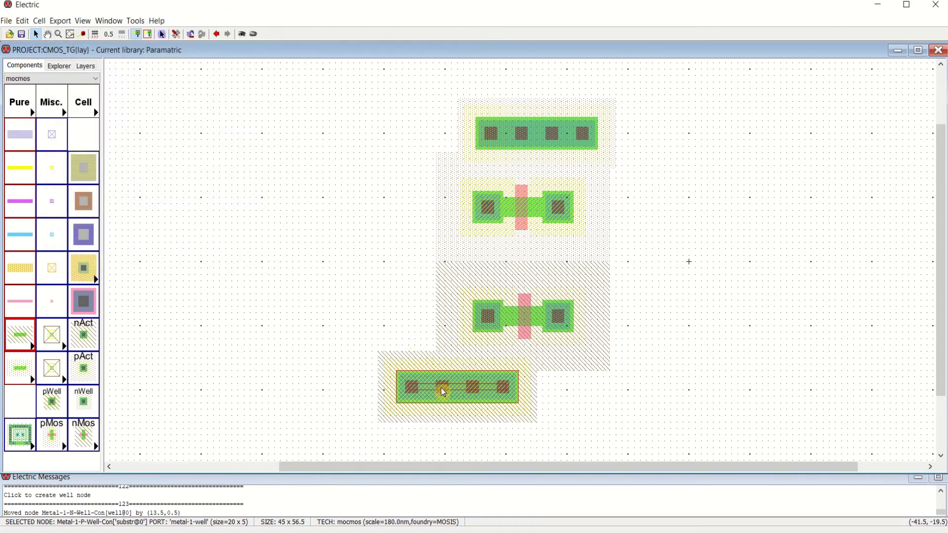
Step: Move the P-Well contact 9.5 units right and 2.5 units down in total, aligning its well with the nMOS well's left edge
drag(441, 388, 515, 403)
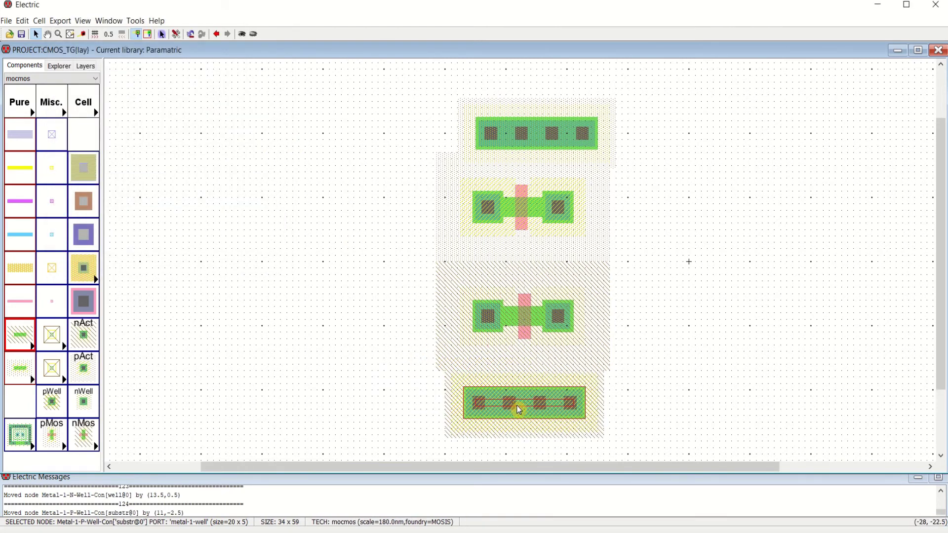
key(Left)
key(Left)
key(Left)
click(646, 232)
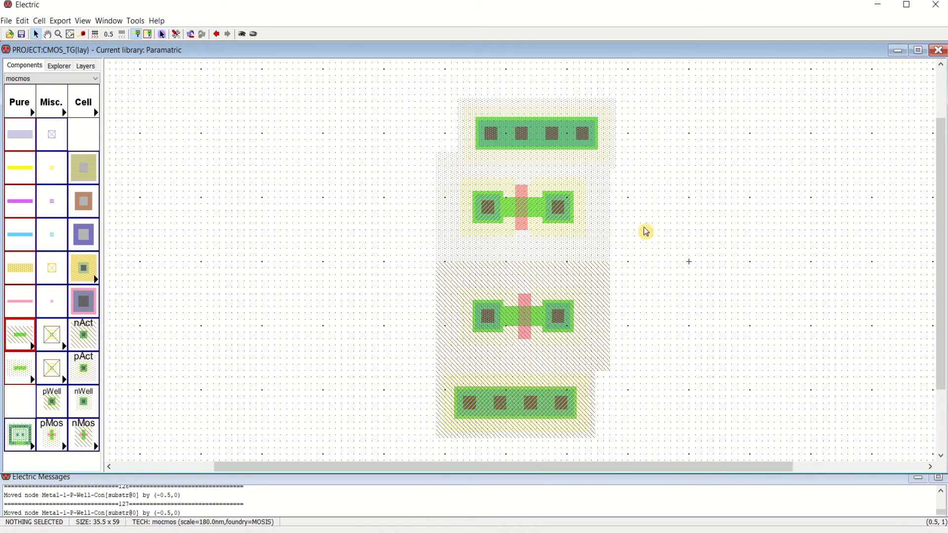
Step: Nudge the N-Well contact 3.5 units left to align its well with the left edge of the pMOS well
click(559, 127)
key(Left)
key(Left)
key(Left)
key(Left)
key(Left)
key(Left)
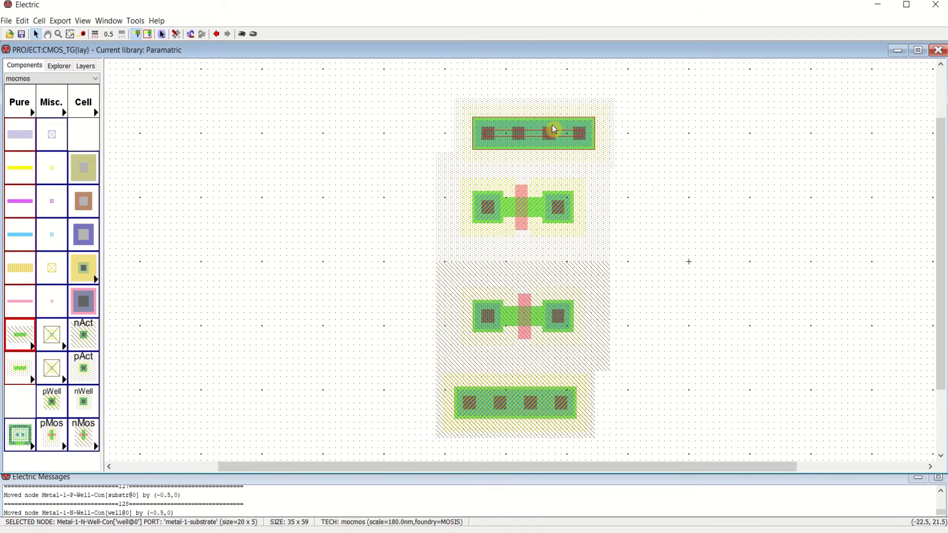
key(Left)
click(681, 153)
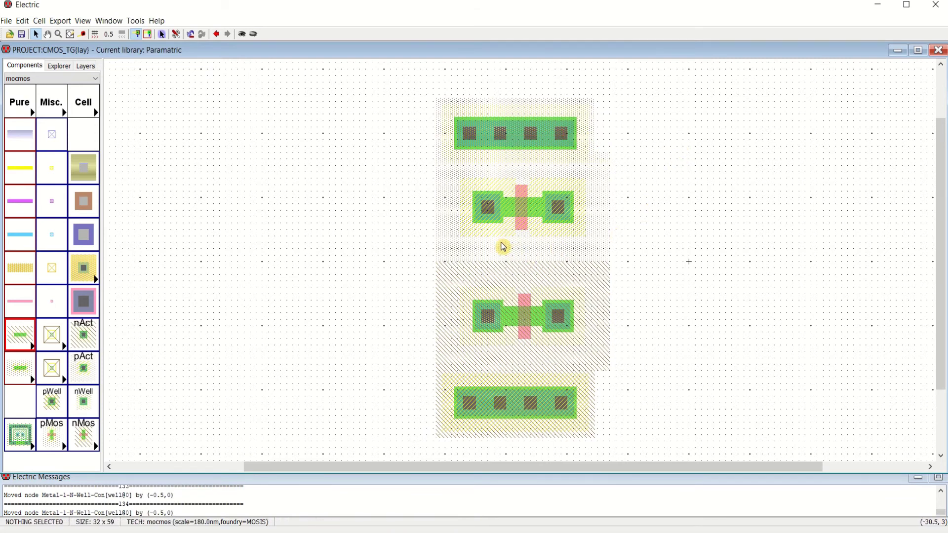
Step: Join the left contacts of the pMOS and nMOS, and likewise their right contacts, with vertical Metal-1 arcs
click(487, 216)
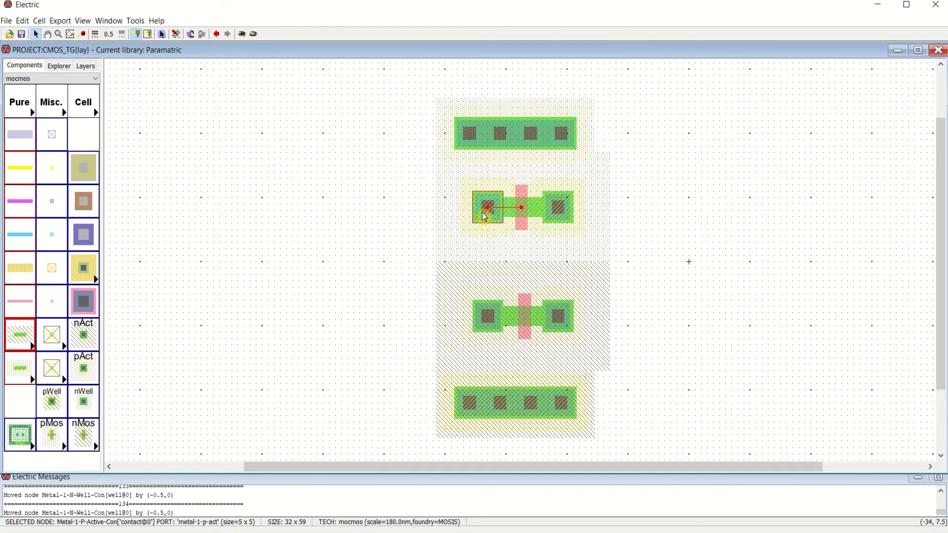
right_click(487, 321)
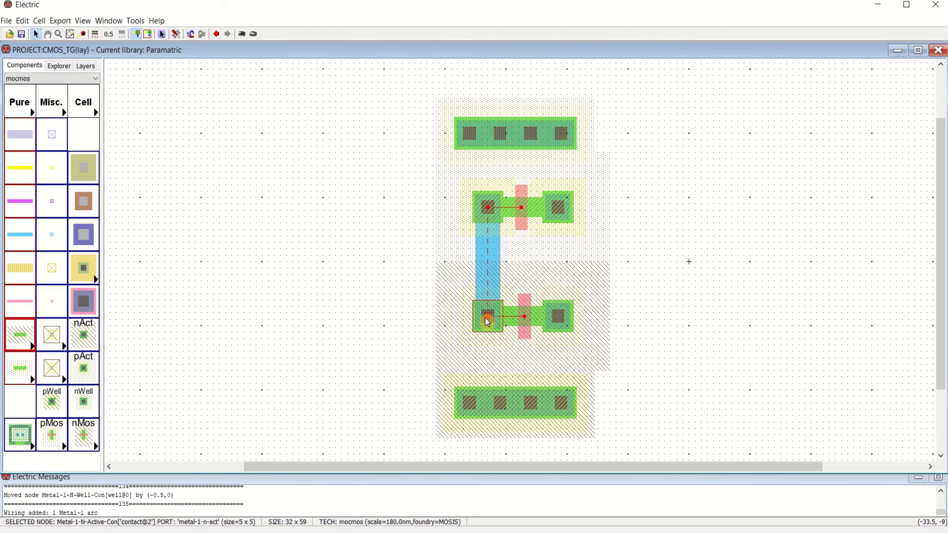
click(708, 252)
click(563, 316)
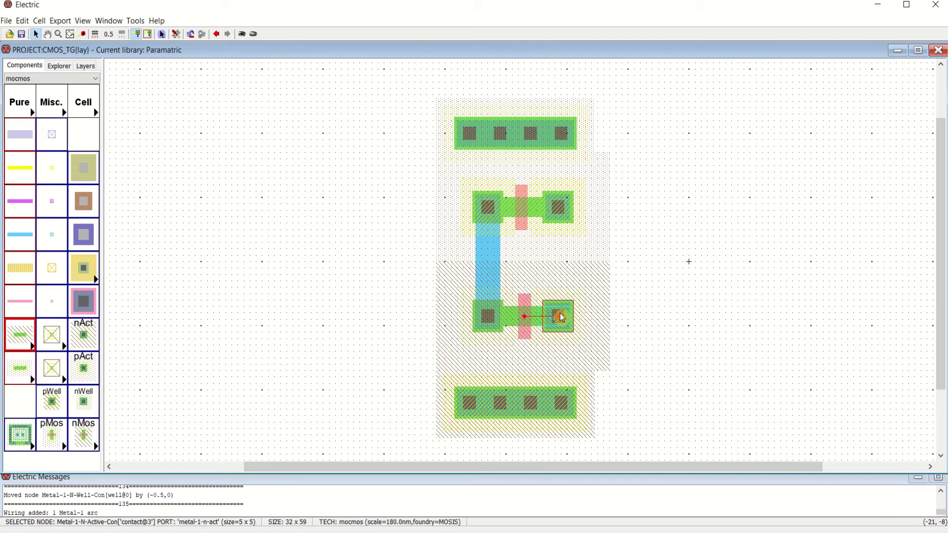
right_click(558, 211)
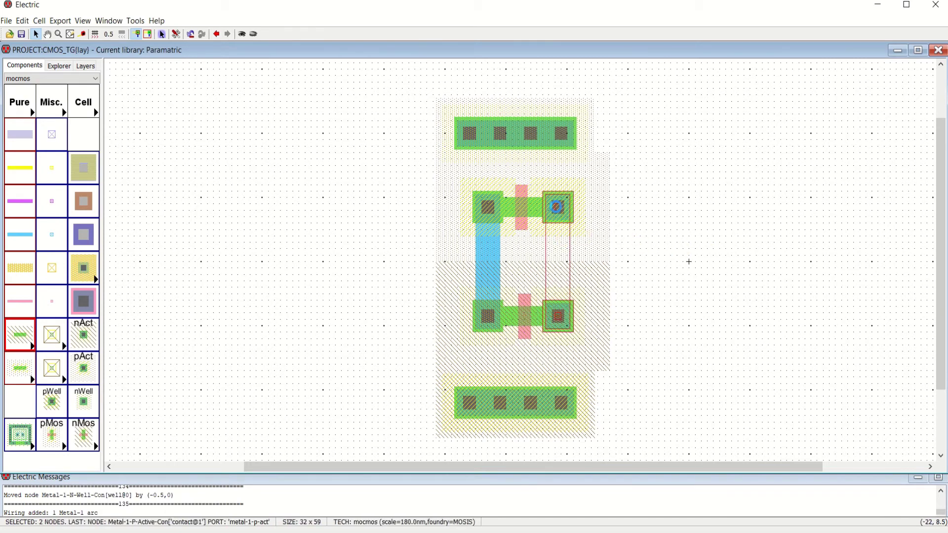
click(677, 223)
Step: Draw horizontal Metal-1 arcs outward from the middle of the right and left vertical arcs, extending beyond the wells
click(562, 265)
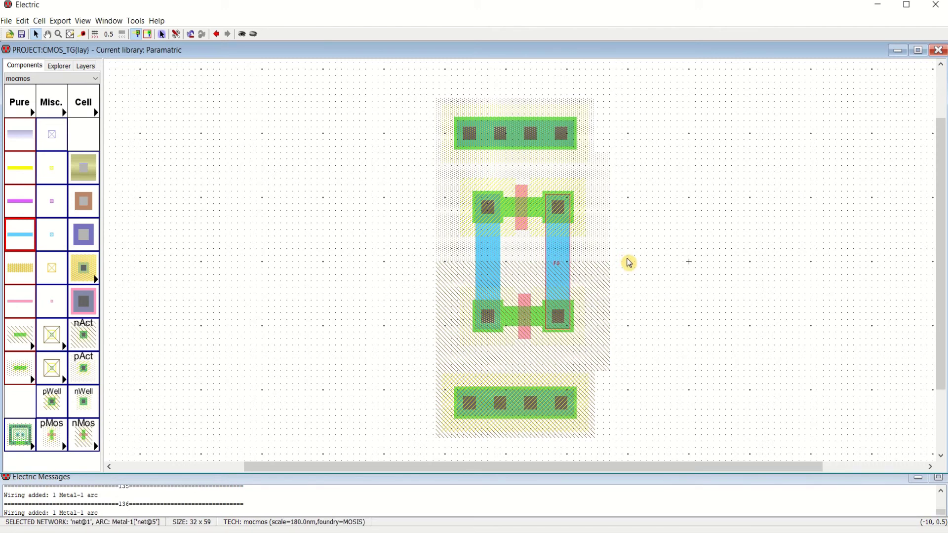
right_click(627, 259)
click(683, 275)
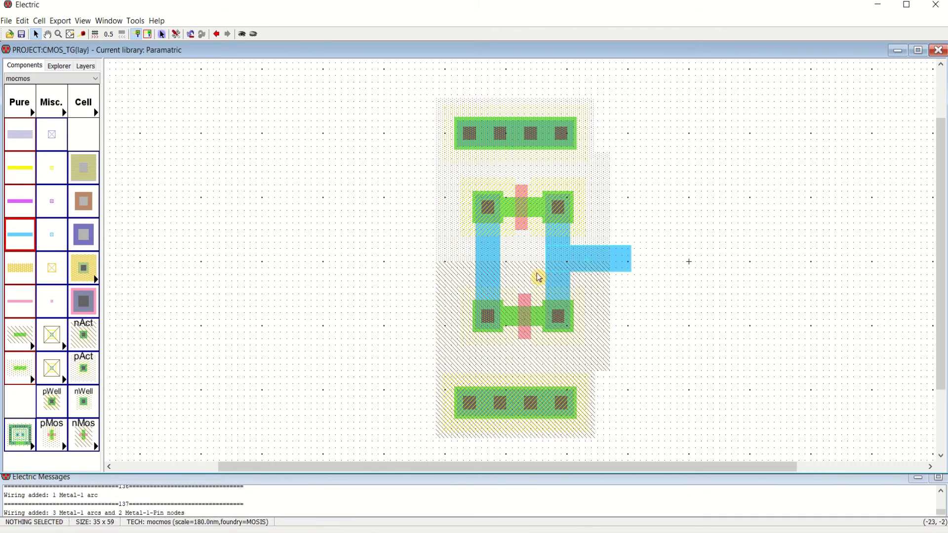
click(490, 266)
right_click(420, 263)
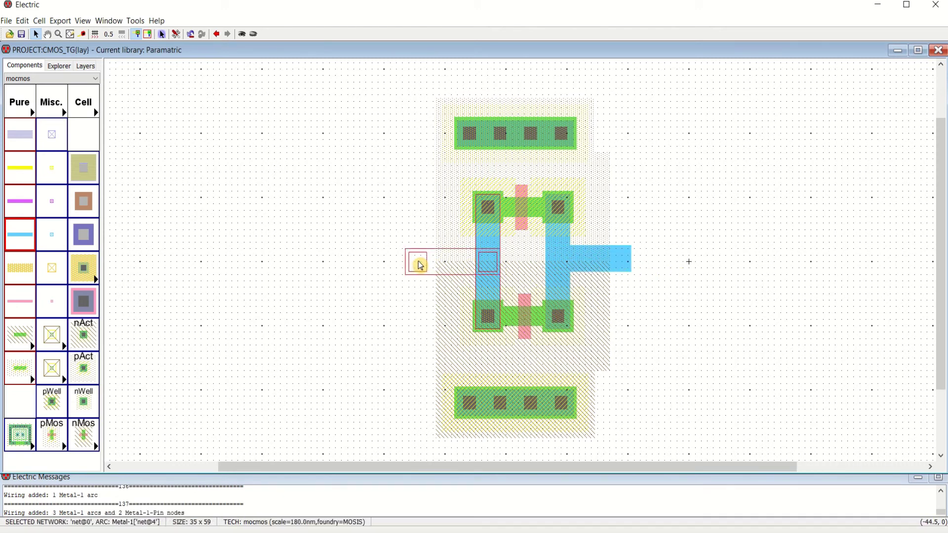
click(711, 235)
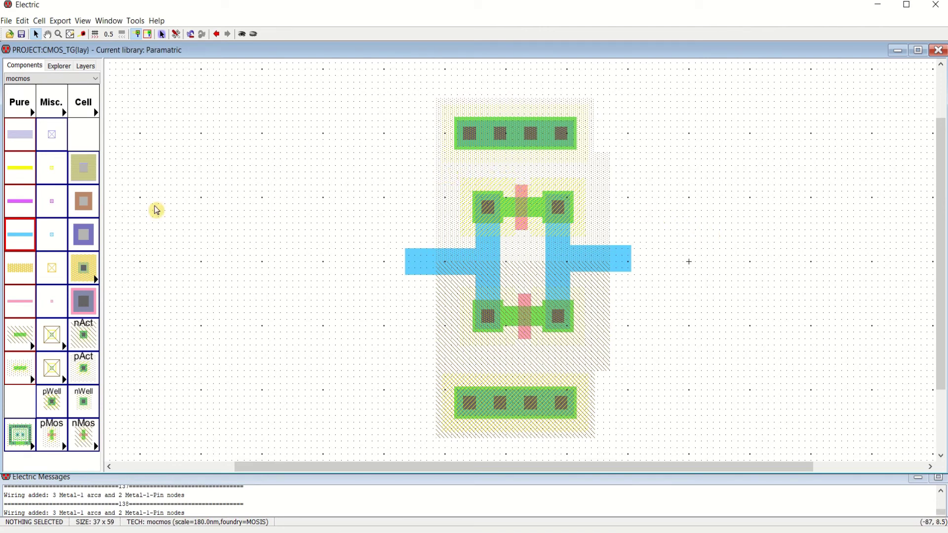
Step: Place a Metal-1-Polysilicon-1 contact outside the wells, above and left of the pMOS, and wire it to the pMOS gate with Polysilicon-1 arcs
click(83, 301)
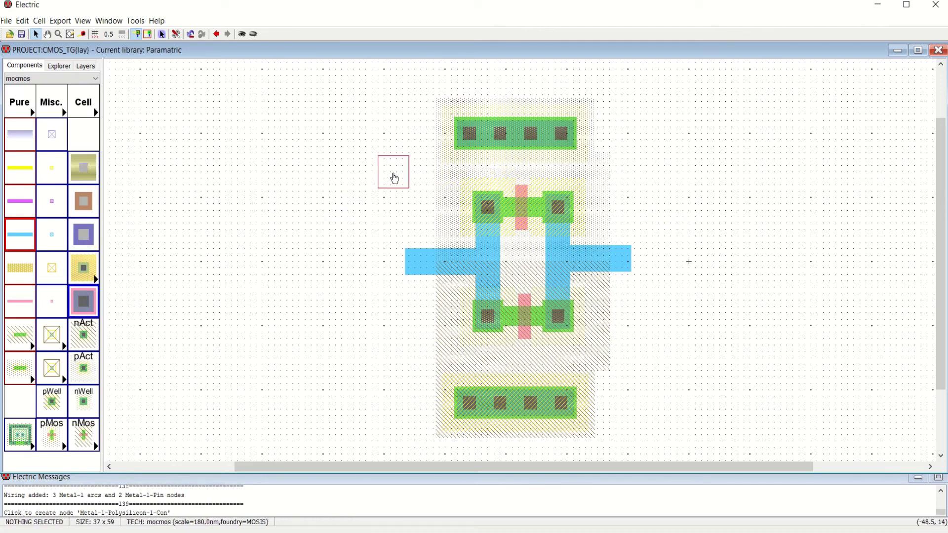
click(410, 178)
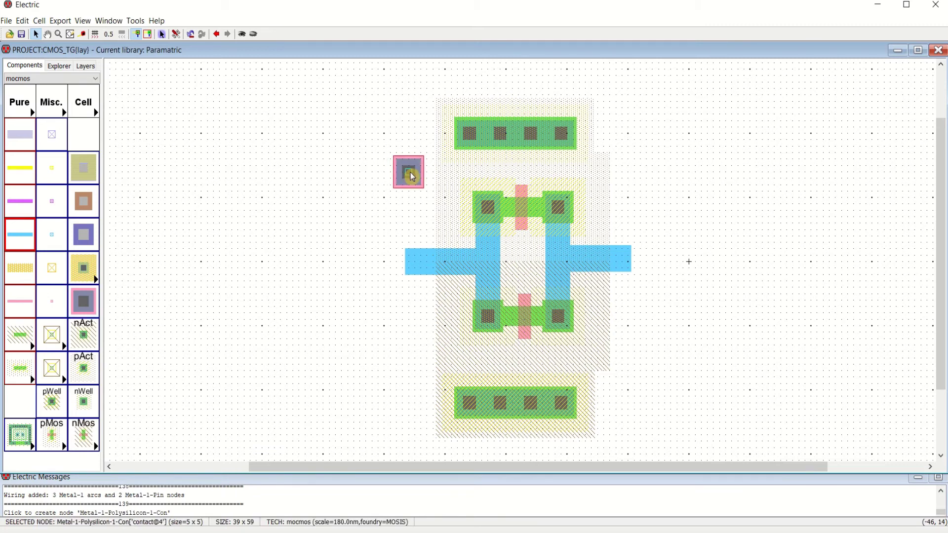
click(523, 191)
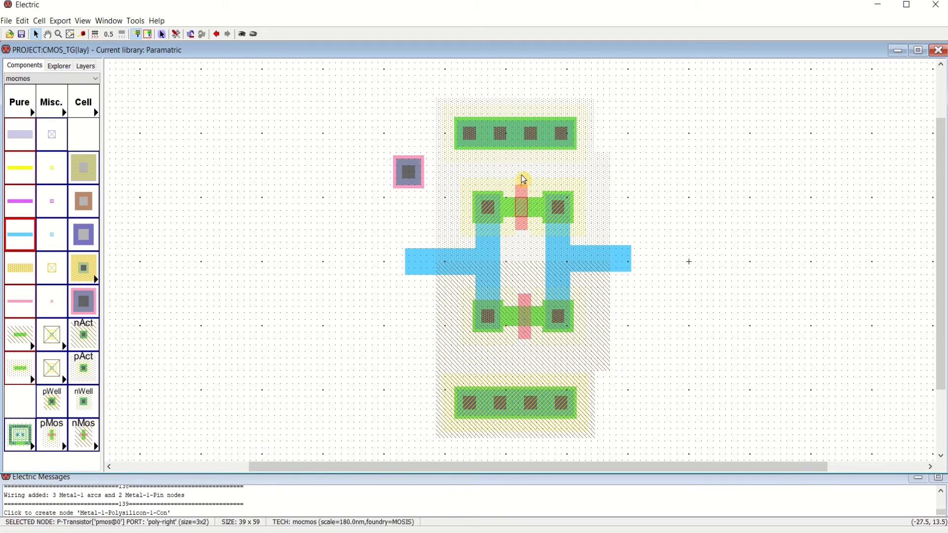
right_click(522, 174)
right_click(402, 179)
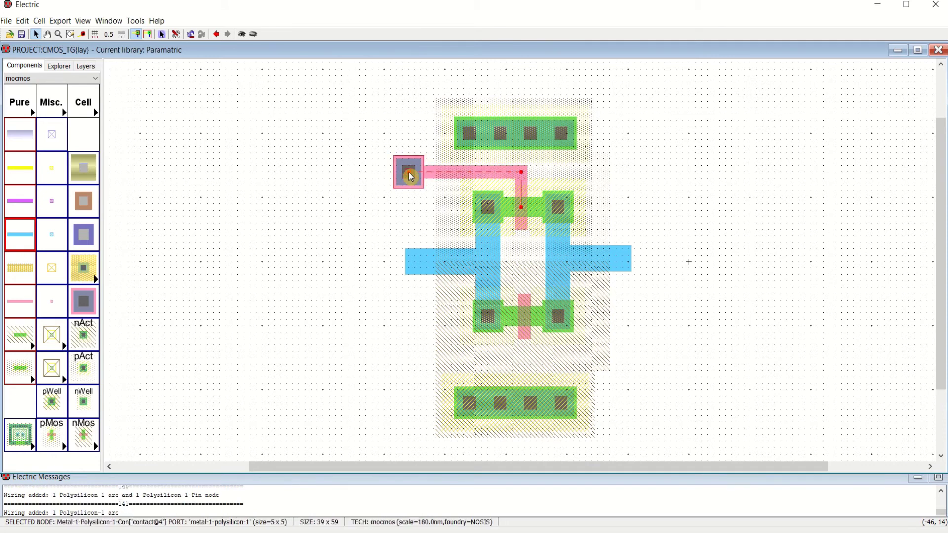
Step: Place a second Metal-1-Polysilicon-1 contact below and left of the nMOS and wire it to the nMOS gate with Polysilicon-1 arcs
click(84, 302)
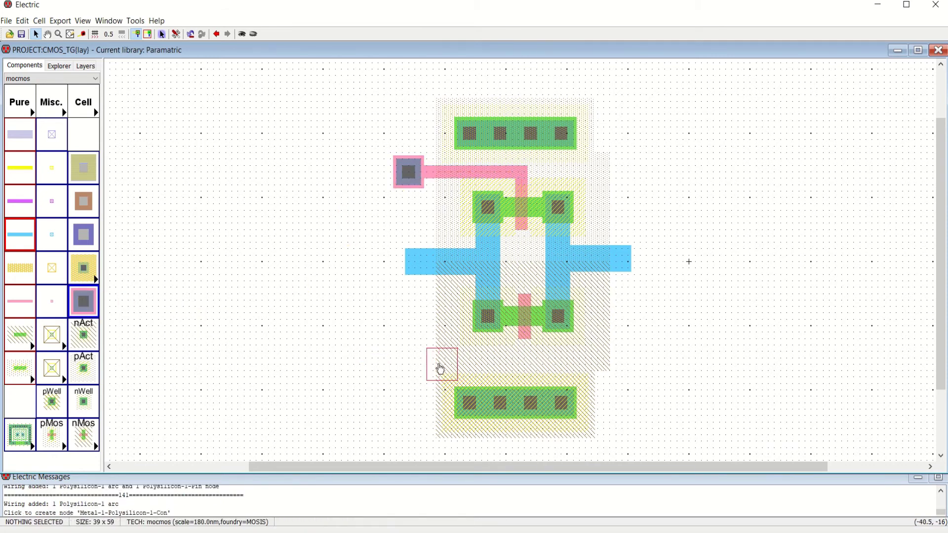
click(412, 363)
click(527, 344)
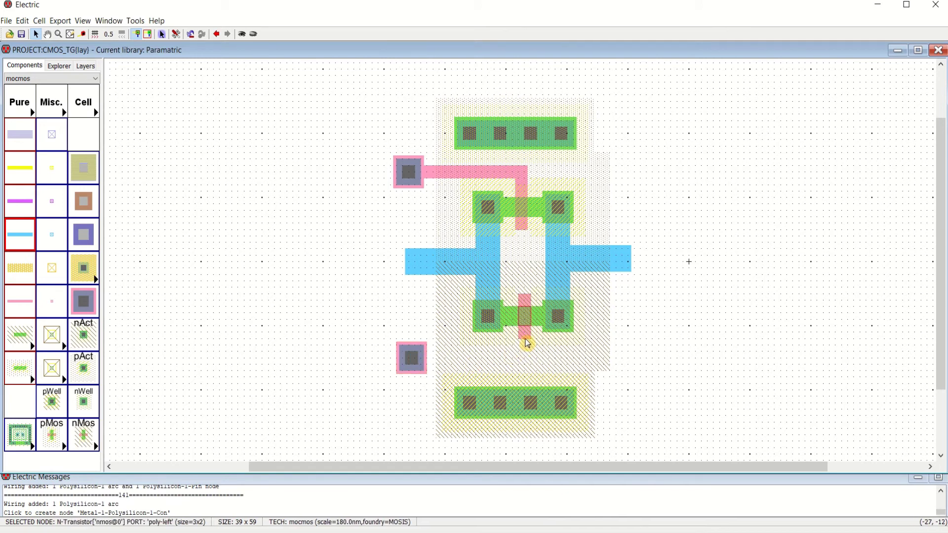
right_click(525, 360)
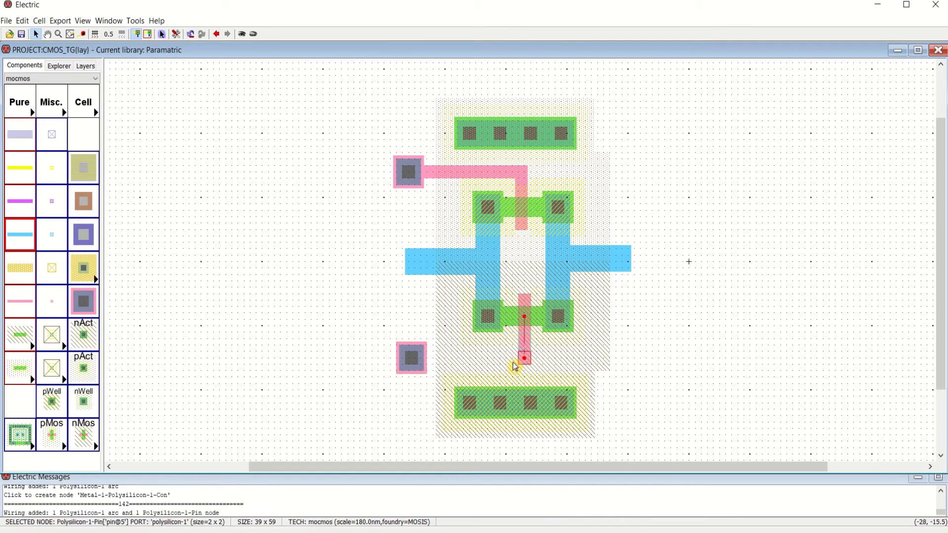
right_click(412, 361)
click(692, 334)
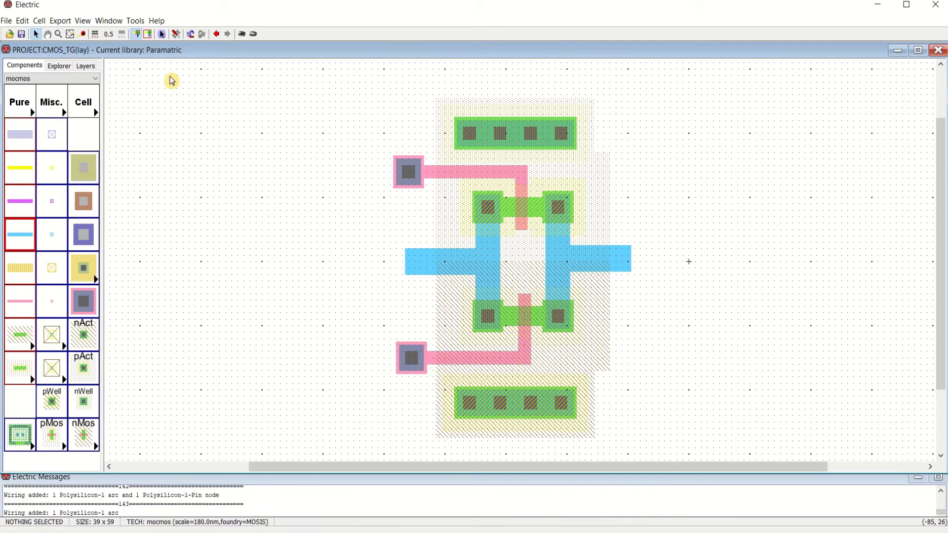
Step: Run a hierarchical DRC check on the CMOS_TG layout and examine the reported error and warning summary
click(136, 22)
mouse_move(145, 34)
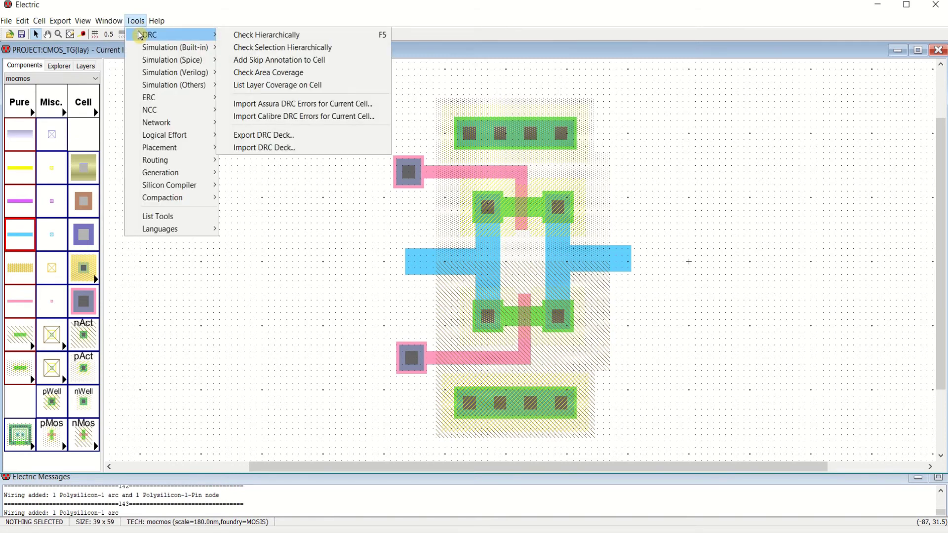
click(238, 34)
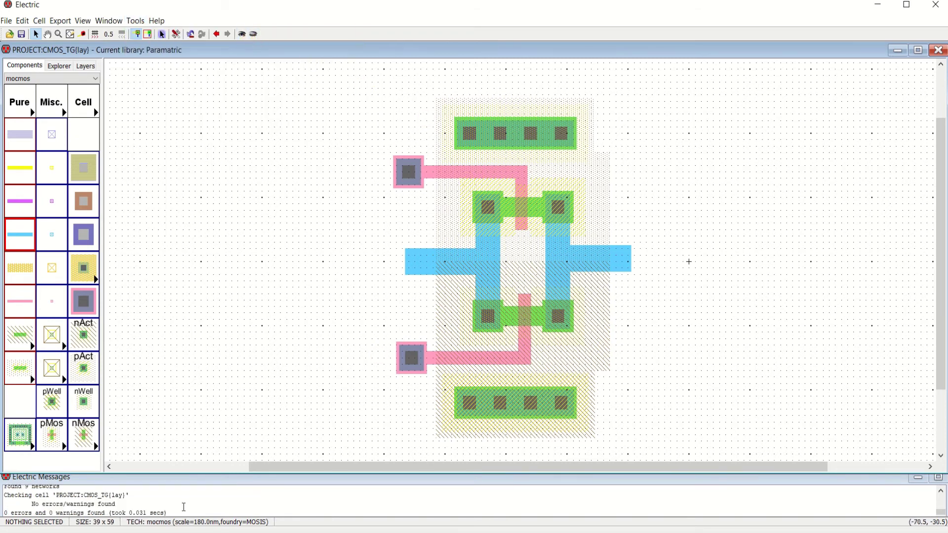
drag(4, 511, 148, 508)
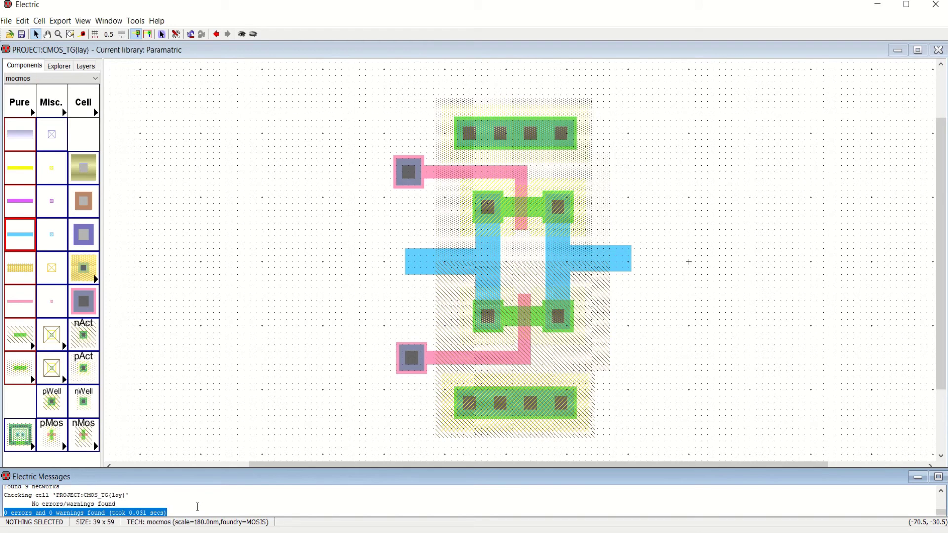
click(254, 260)
Step: Fit the whole layout in the window and open its 3D view
click(110, 22)
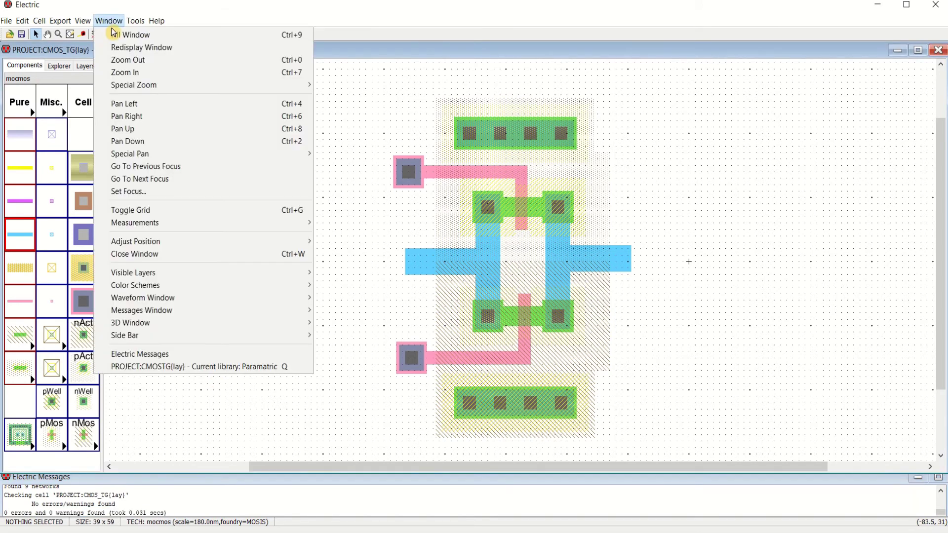
click(114, 34)
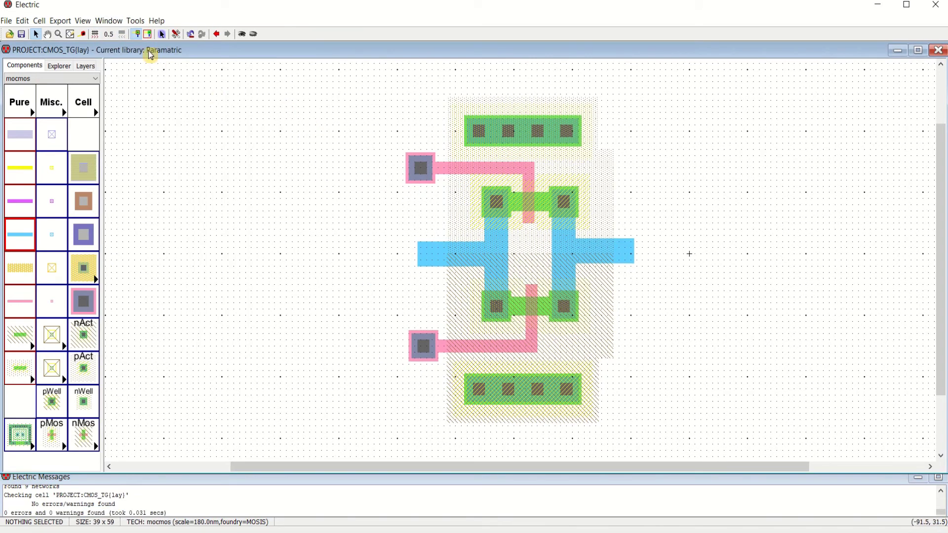
click(110, 21)
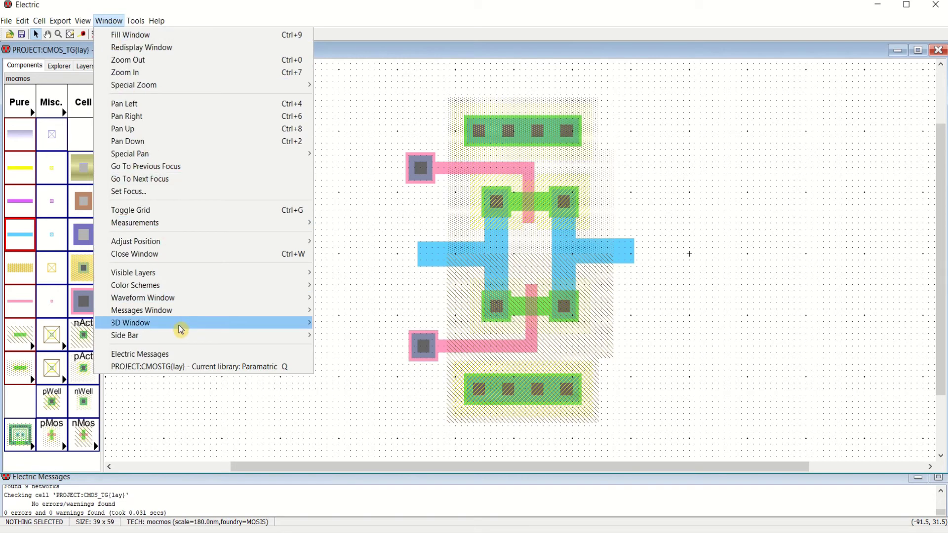
mouse_move(244, 324)
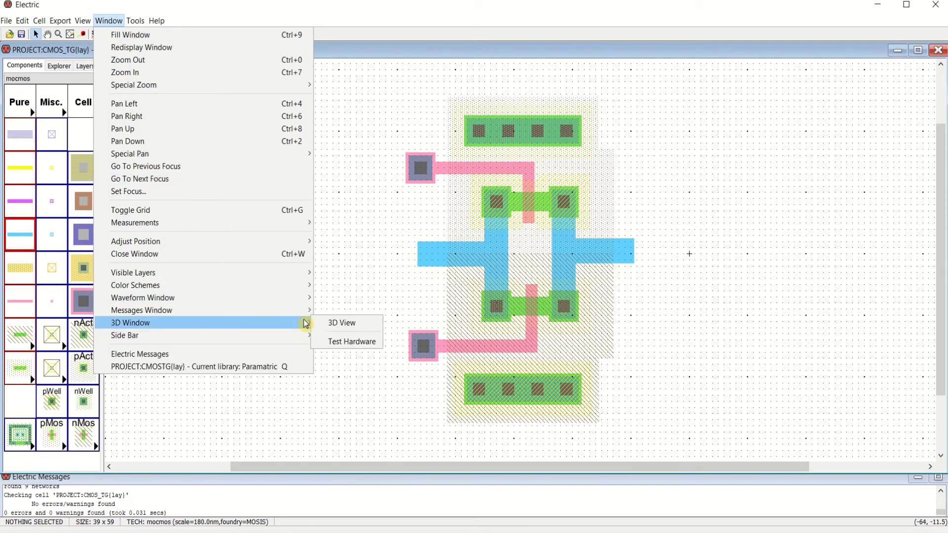
click(355, 324)
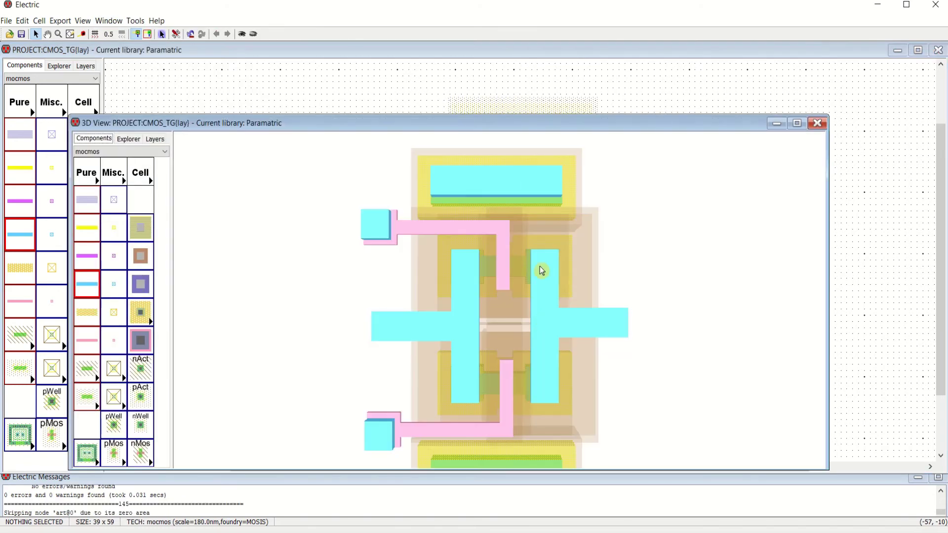
Step: Maximize the 3D view, examine the layer stack from a tilted angle, and close the 3D view
drag(496, 123, 492, 79)
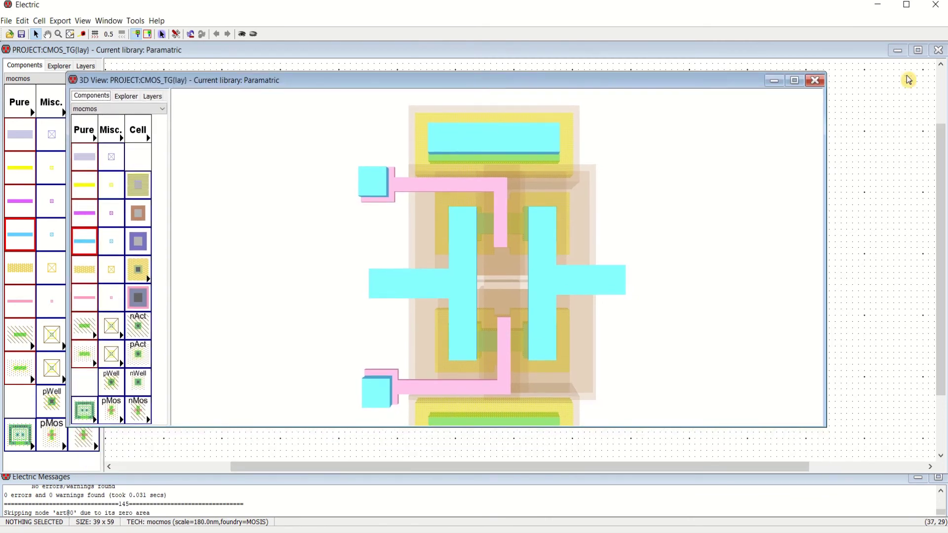
click(793, 79)
scroll(664, 237, up, 5)
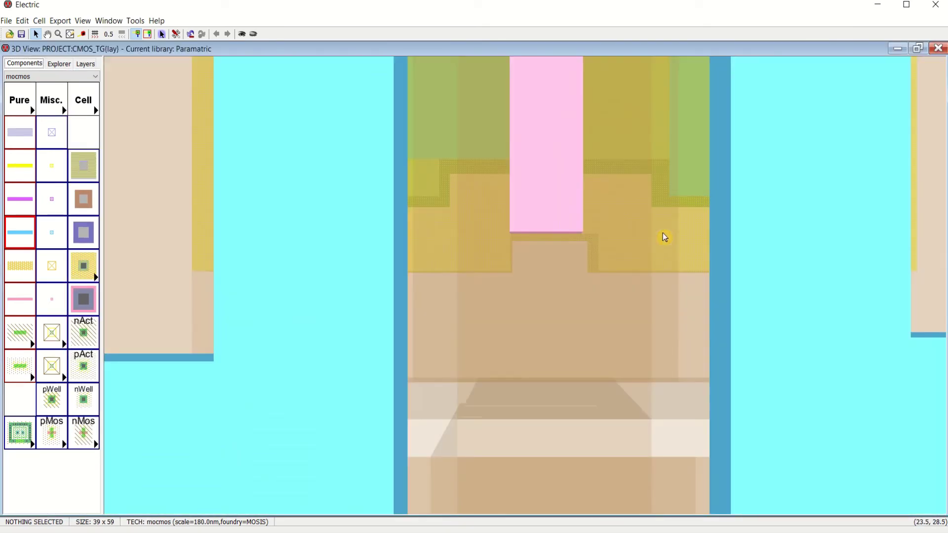
scroll(664, 237, down, 6)
drag(557, 362, 519, 323)
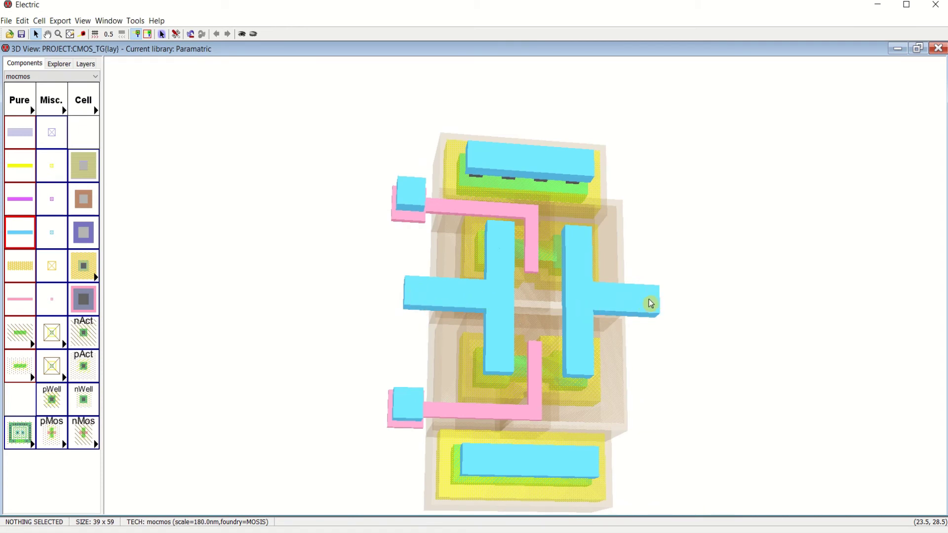
click(938, 51)
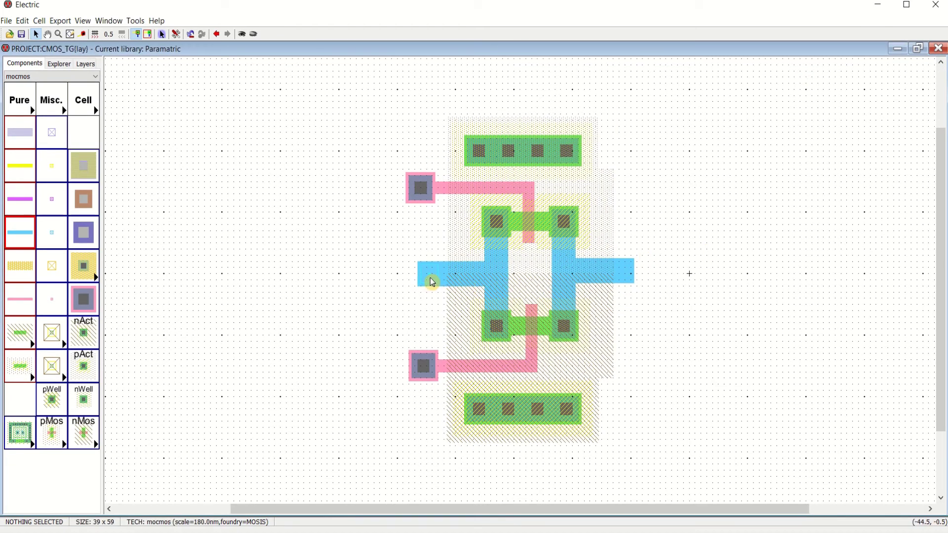
Step: Create an export named Vin on the outer end pin of the left horizontal Metal-1 arc
click(432, 282)
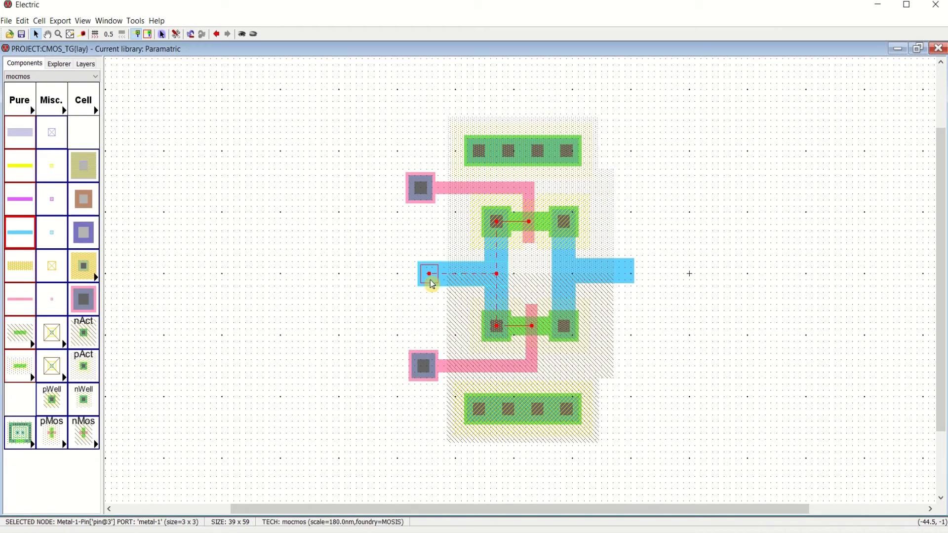
click(61, 23)
click(73, 36)
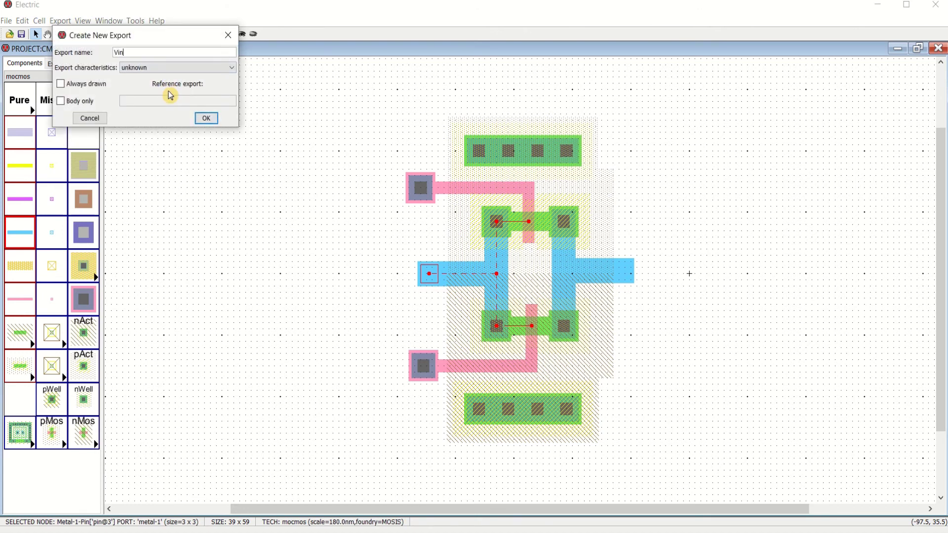
click(212, 121)
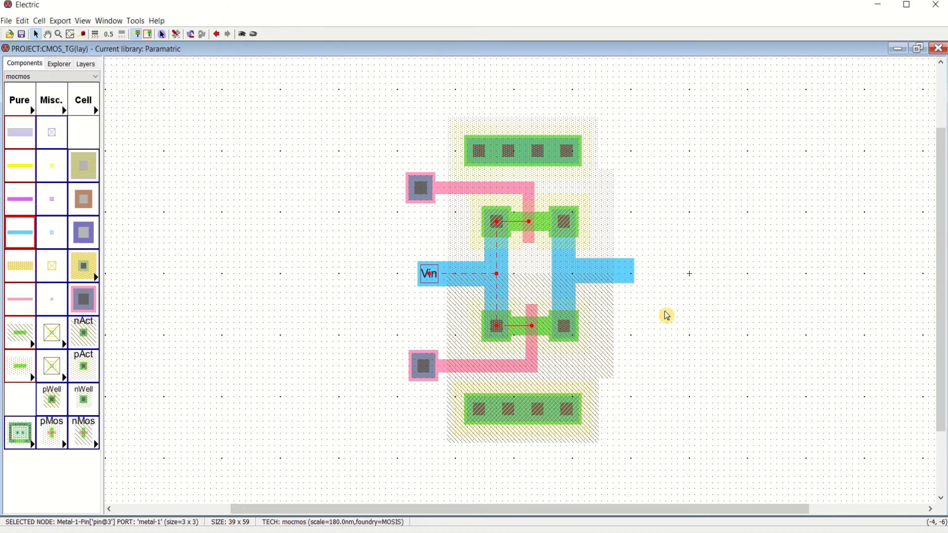
Step: Create an export named Vout on the outer end pin of the right horizontal Metal-1 arc
click(624, 272)
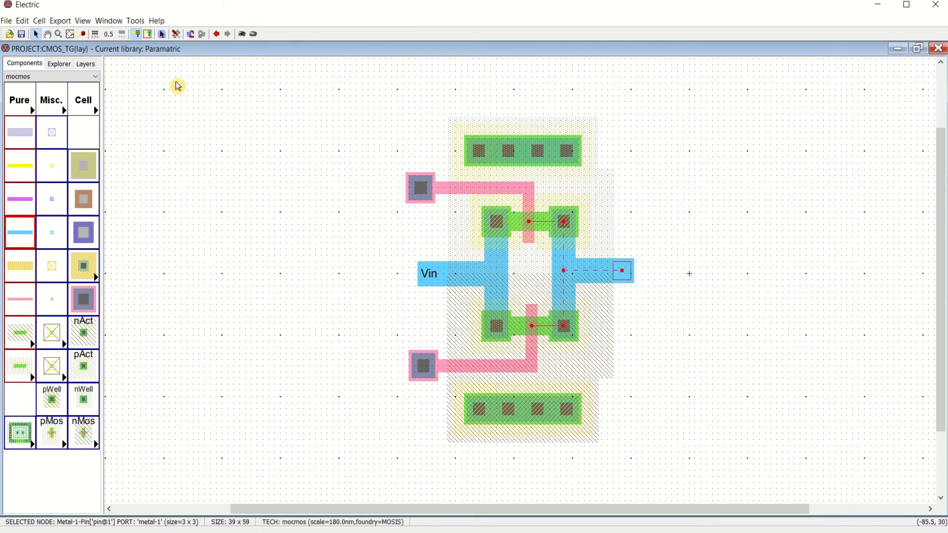
click(61, 21)
click(68, 31)
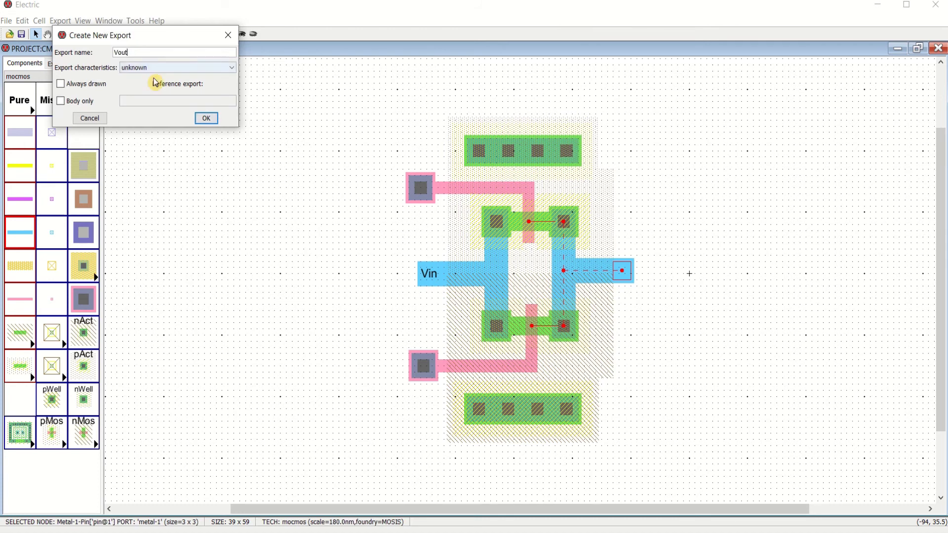
click(206, 118)
Step: Create an export named Cbar on the polysilicon contact wired to the pMOS gate
click(423, 193)
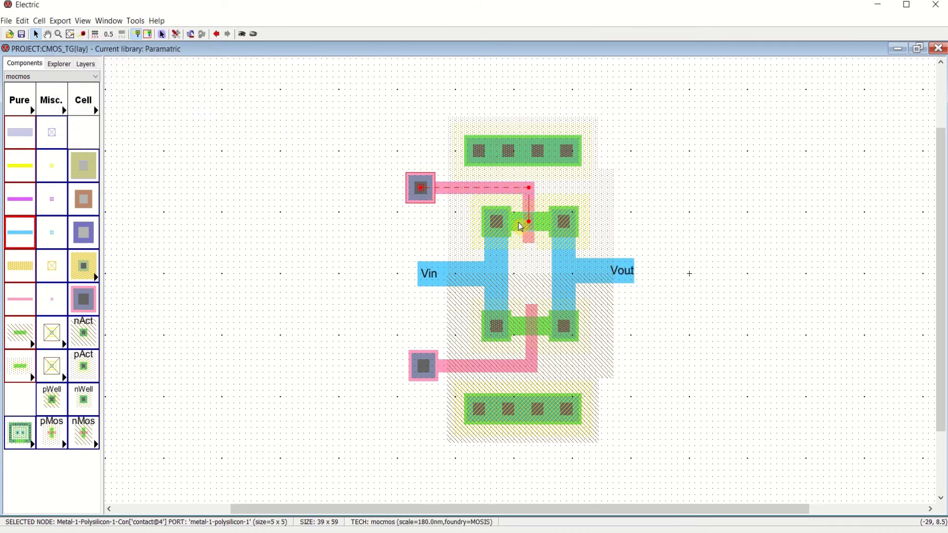
click(440, 193)
click(373, 200)
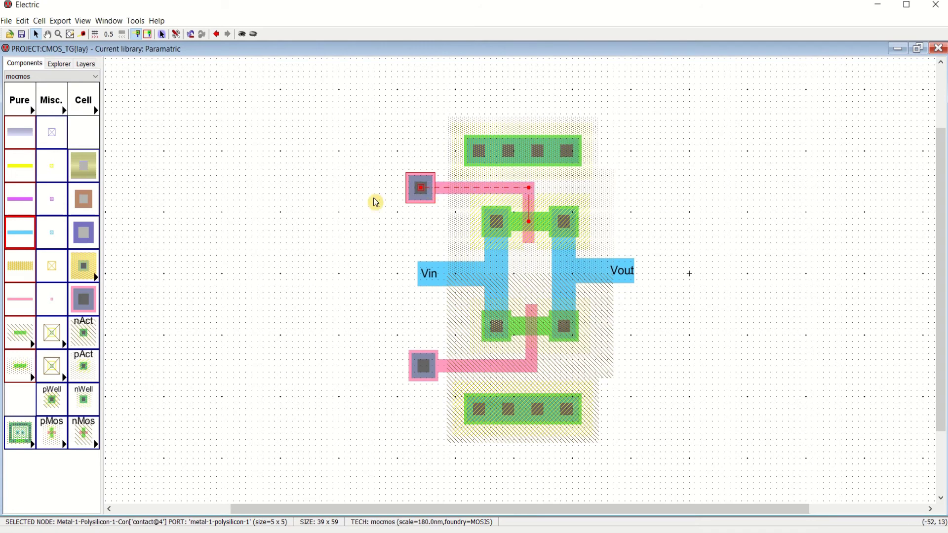
click(422, 190)
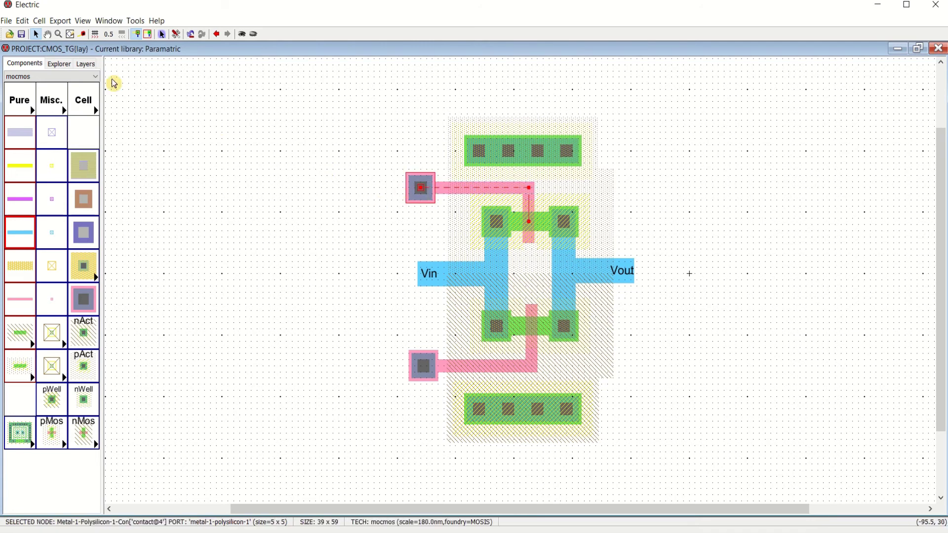
click(60, 21)
click(76, 34)
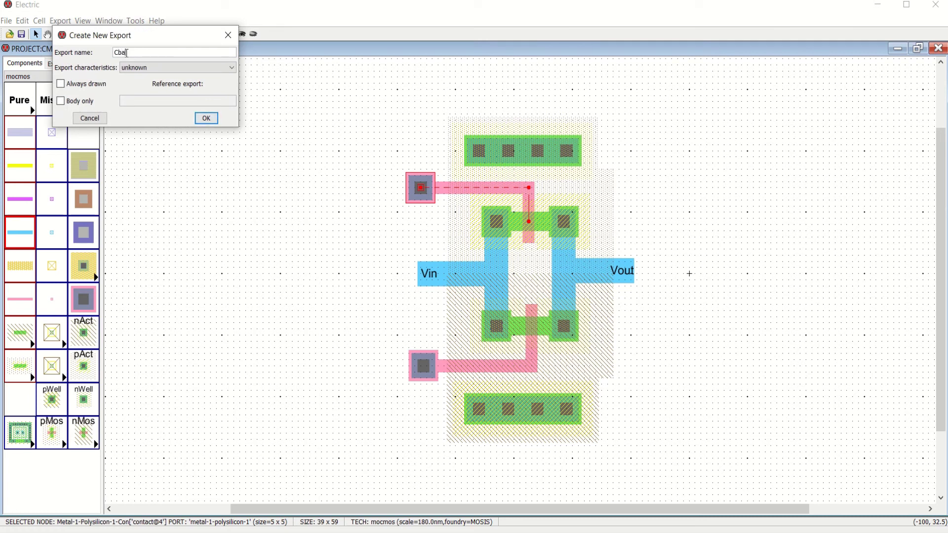
click(195, 115)
click(212, 122)
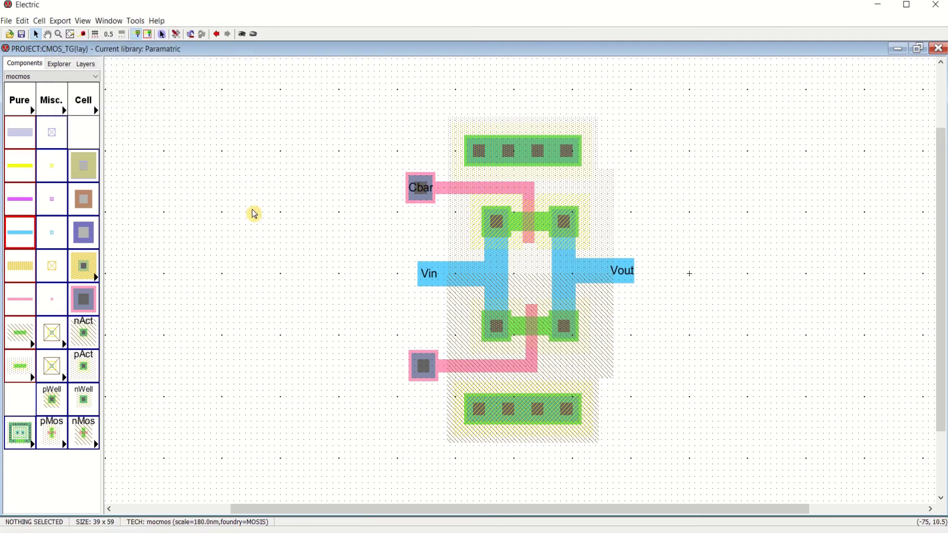
Step: Create an export named C on the polysilicon contact wired to the nMOS gate
click(423, 367)
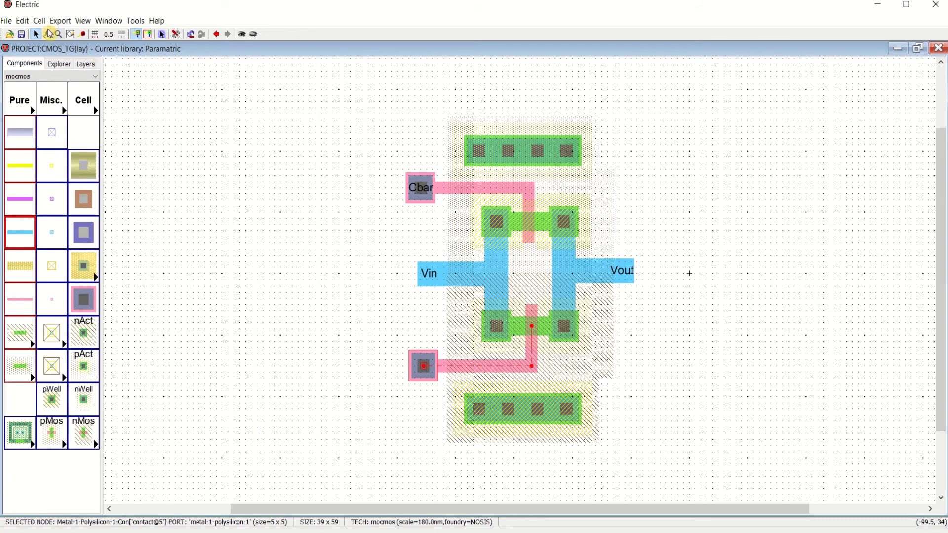
click(60, 20)
click(69, 34)
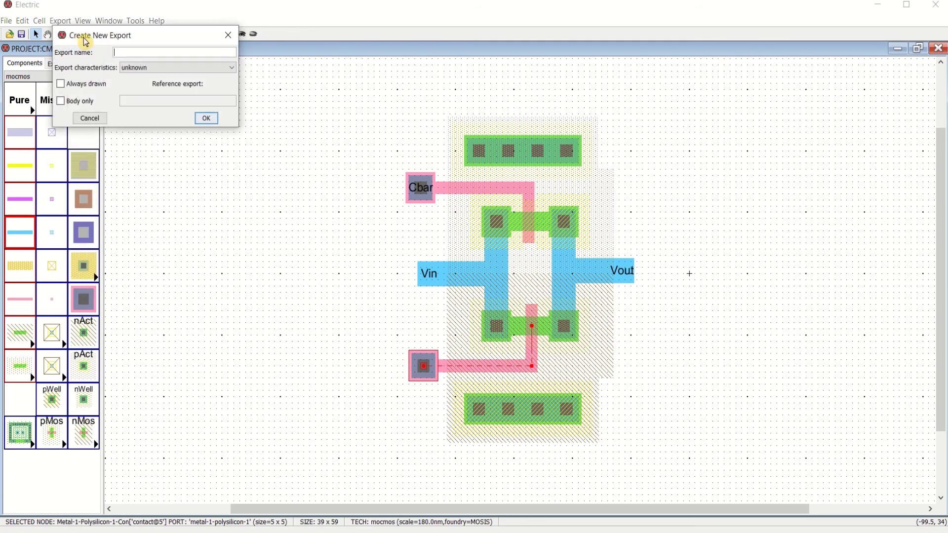
click(206, 118)
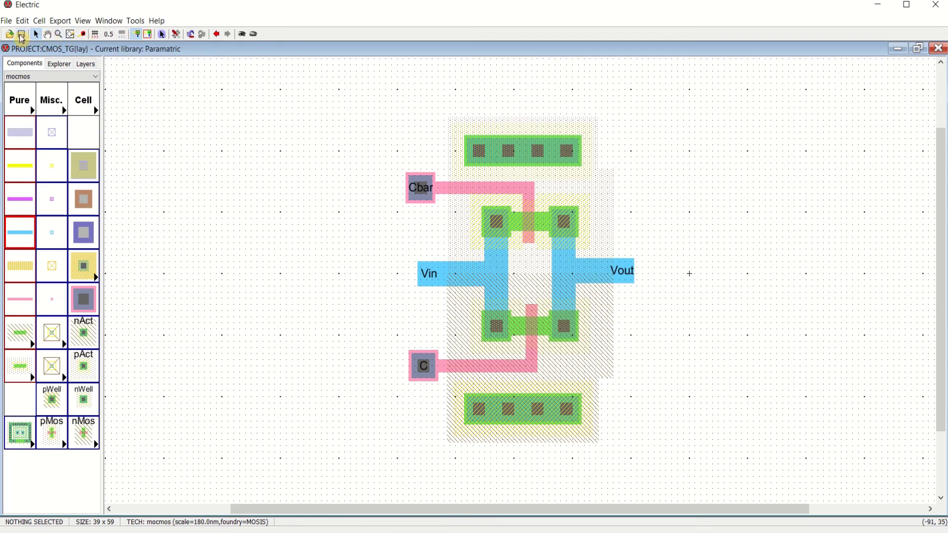
Step: Rerun the hierarchical DRC check on the layout with its Vin, Vout, Cbar and C exports
click(136, 21)
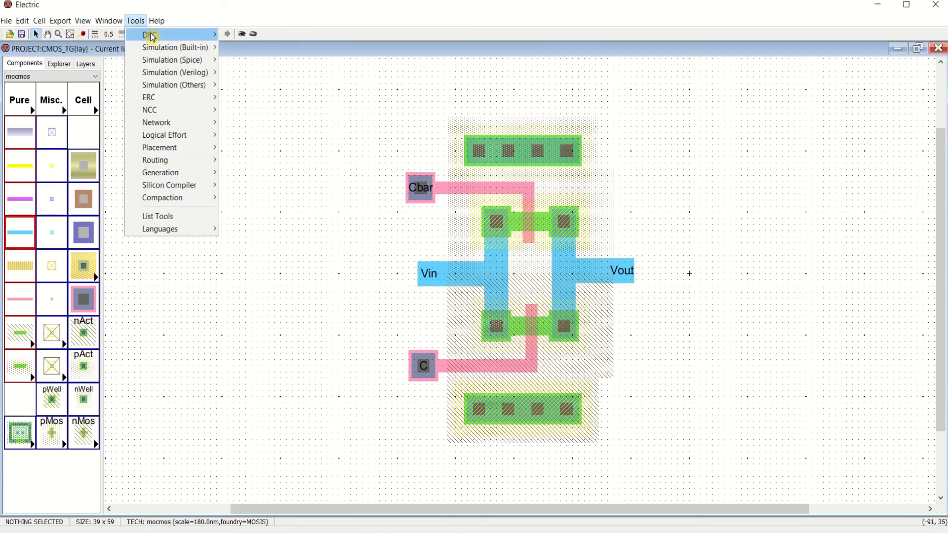
mouse_move(153, 37)
click(241, 35)
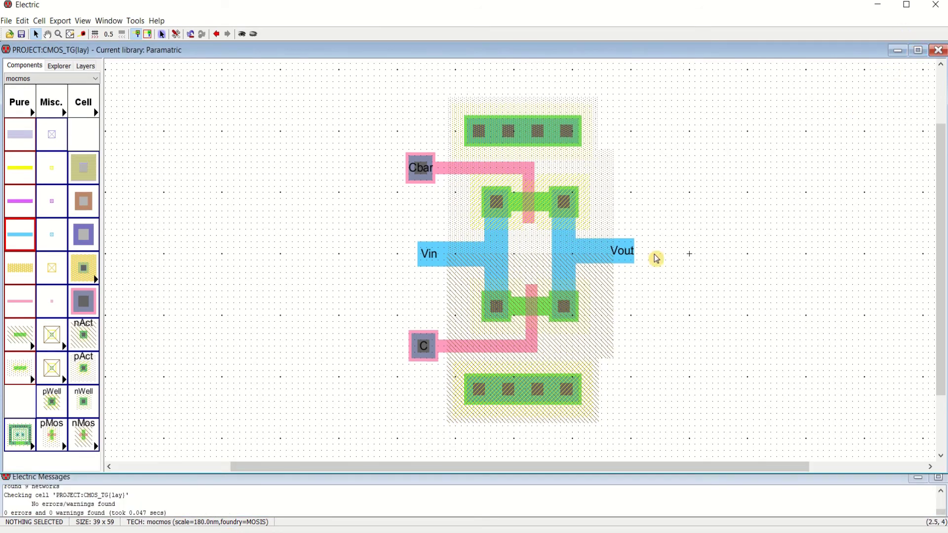
Step: Run the ERC well check on the transmission gate layout and dismiss its report
drag(166, 513, 2, 514)
click(136, 22)
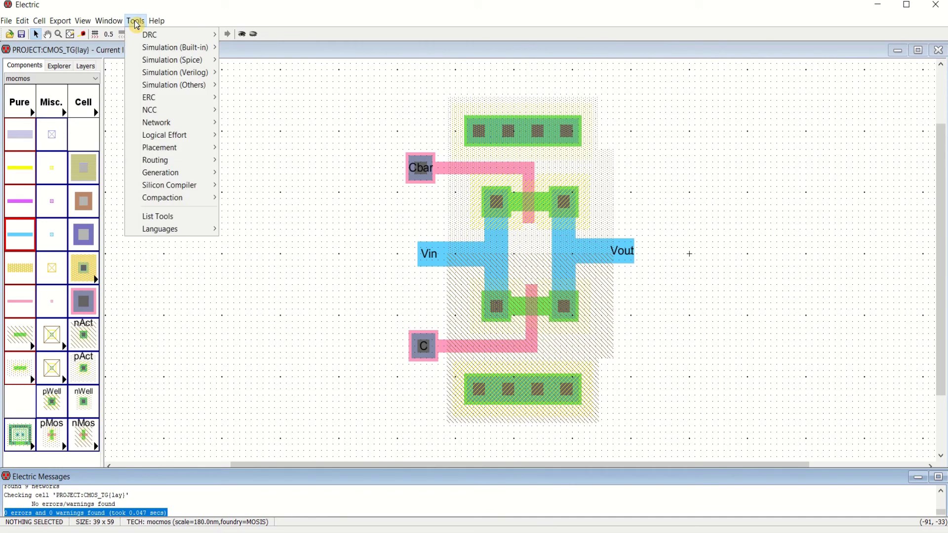
mouse_move(165, 98)
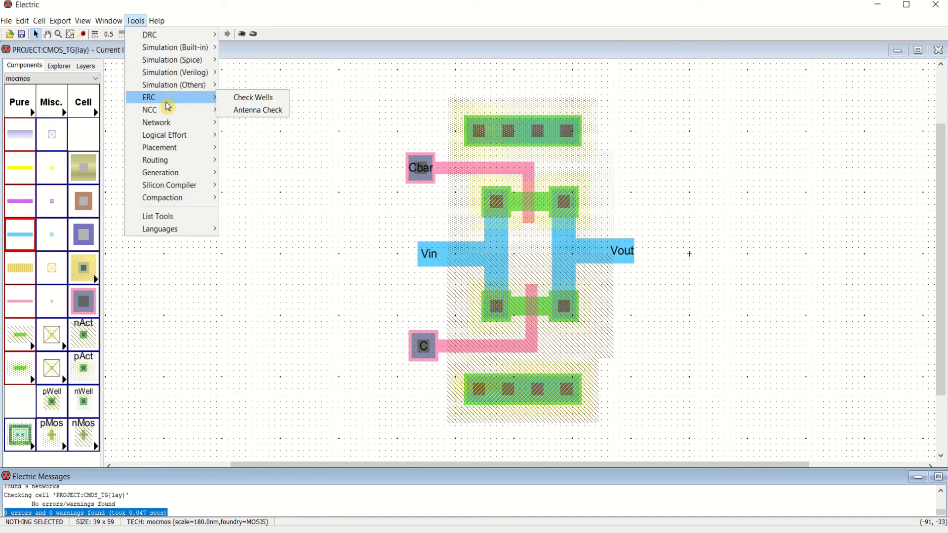
click(263, 99)
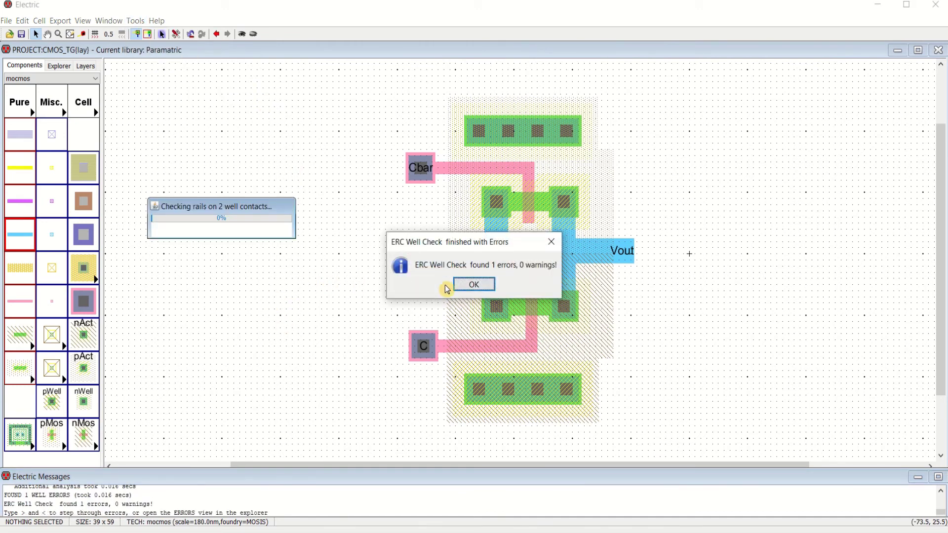
click(474, 285)
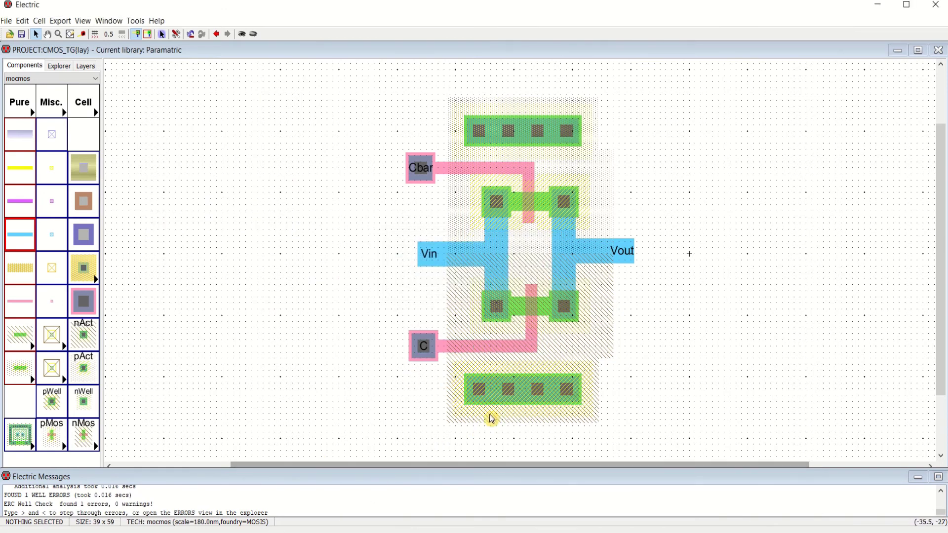
Step: Nudge the P-well contact below the nMOS transistor down by 0.5 units
click(521, 393)
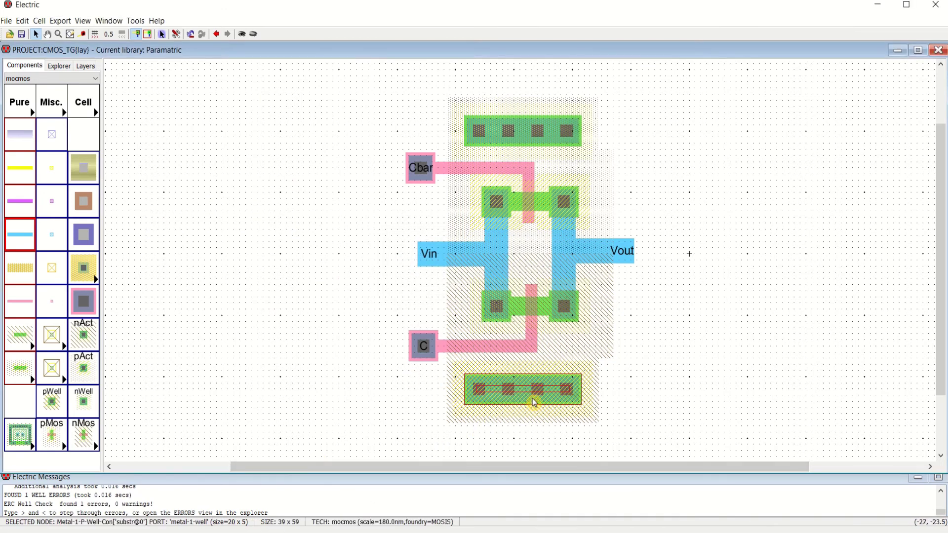
key(Down)
key(Down)
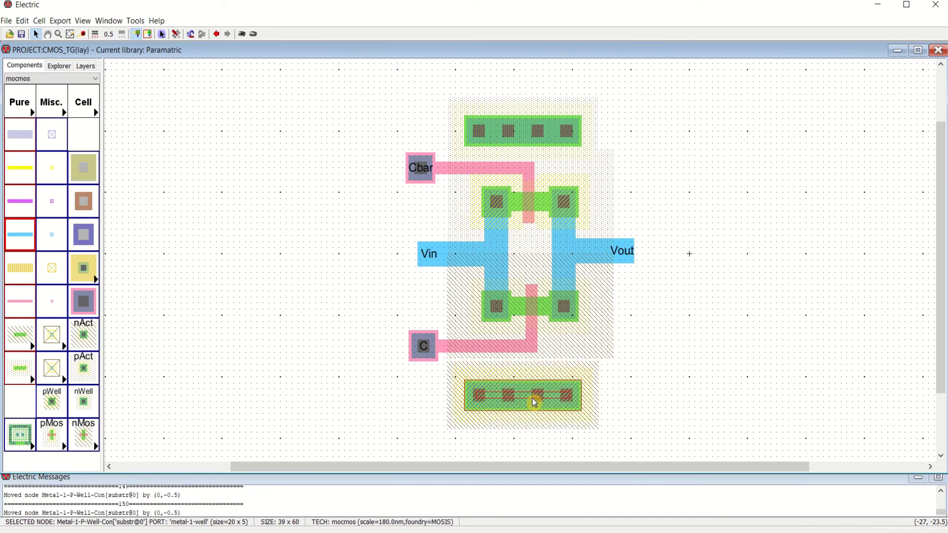
key(Up)
key(Up)
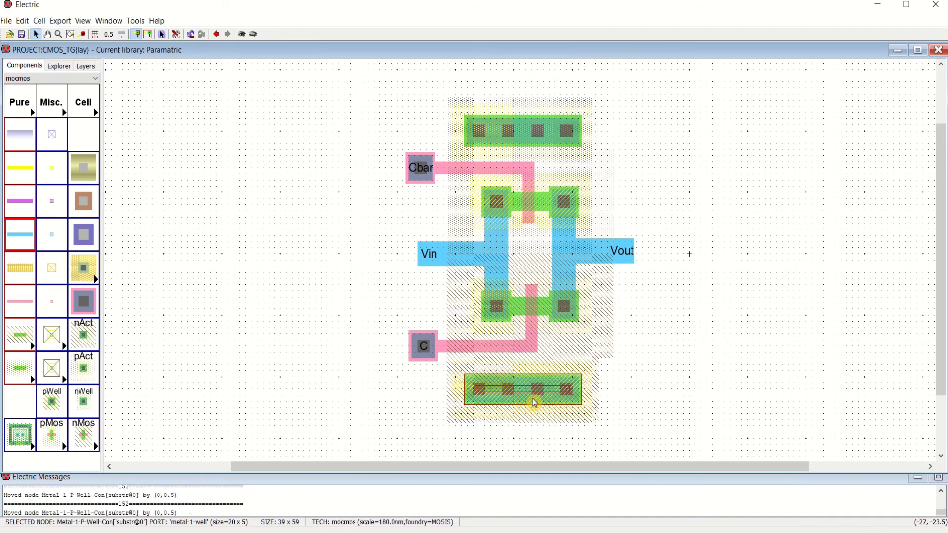
key(Down)
key(Down)
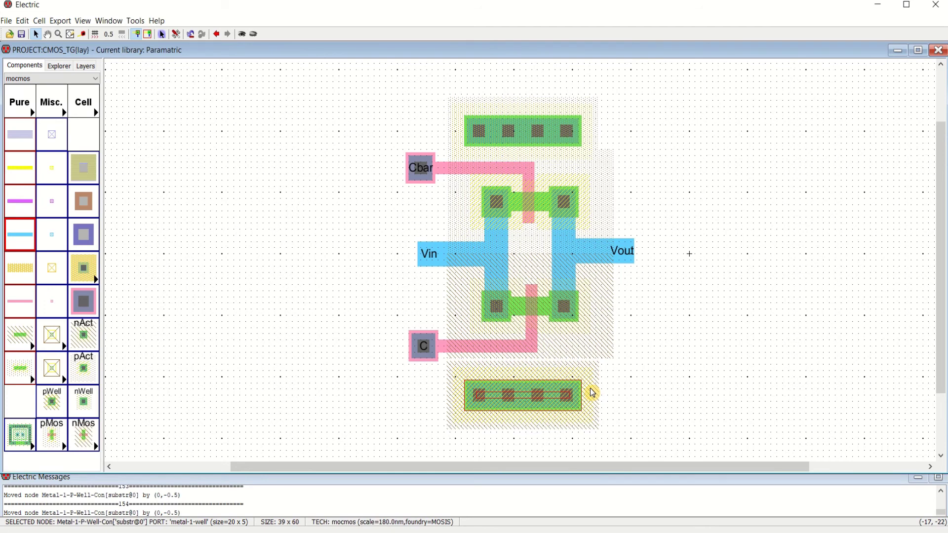
key(Up)
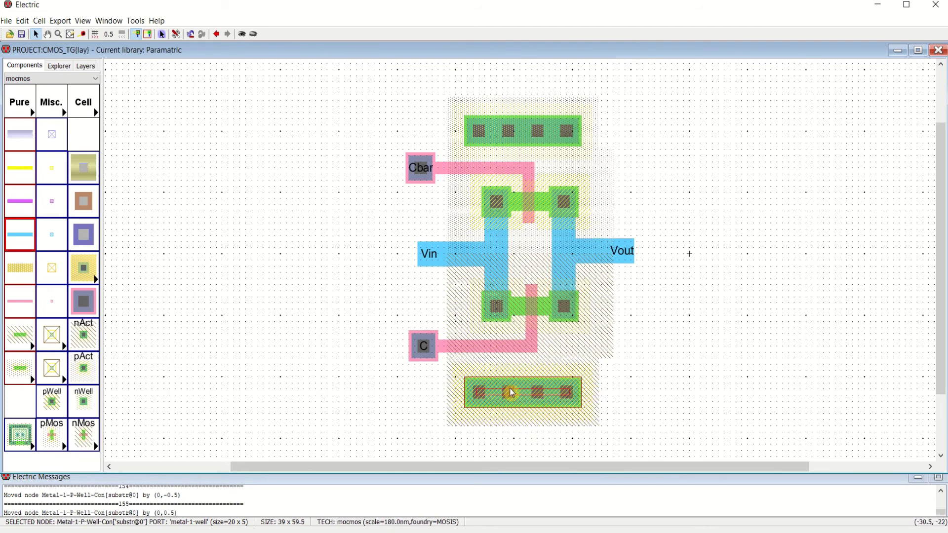
Step: Run an NCC comparison of the cell's schematic and layout views, then close the mismatch report
click(133, 21)
mouse_move(160, 113)
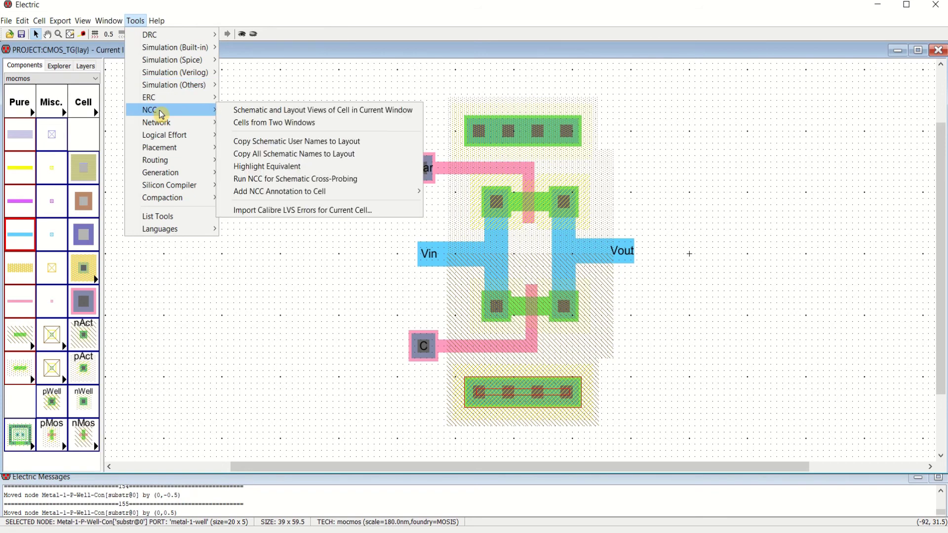
click(267, 111)
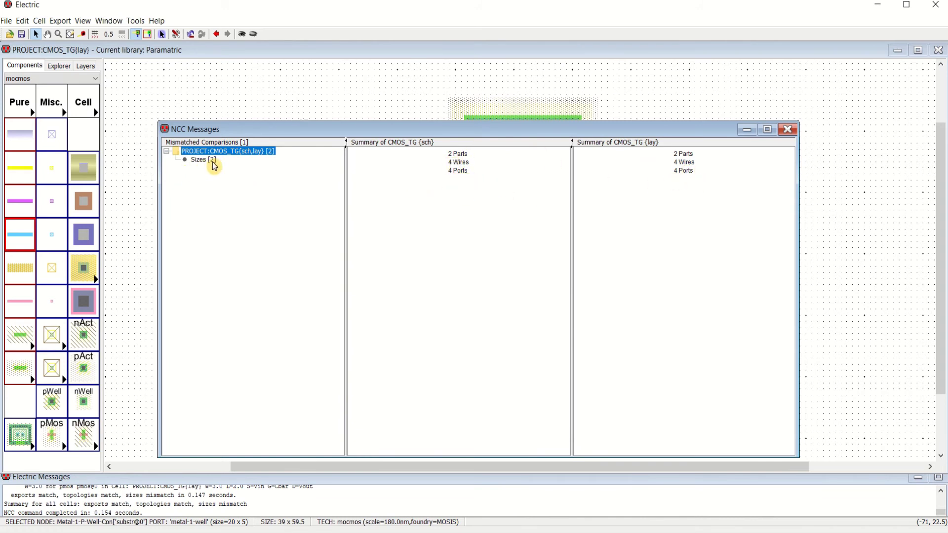
click(790, 132)
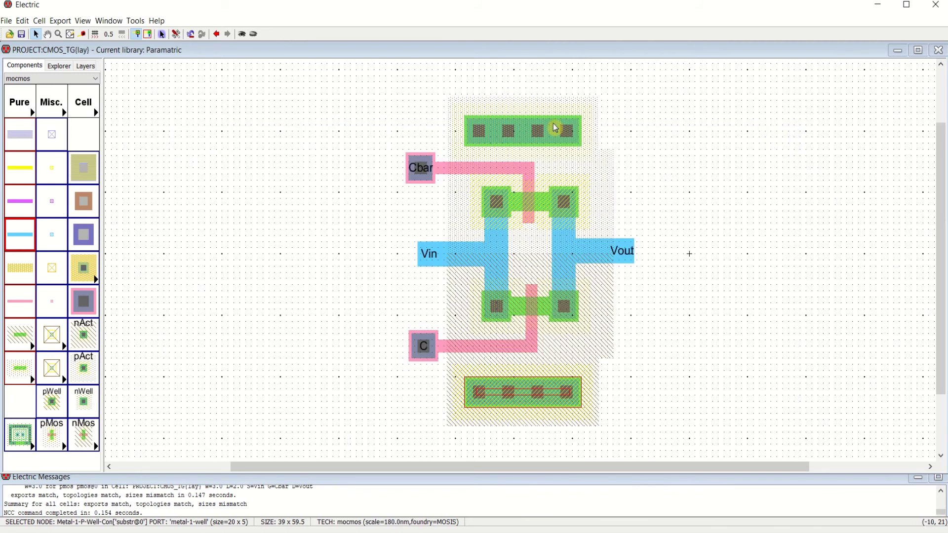
Step: Compare the transistor sizes in the CMOS_TG schematic with the properties of the pMOS transistor in the layout
click(62, 69)
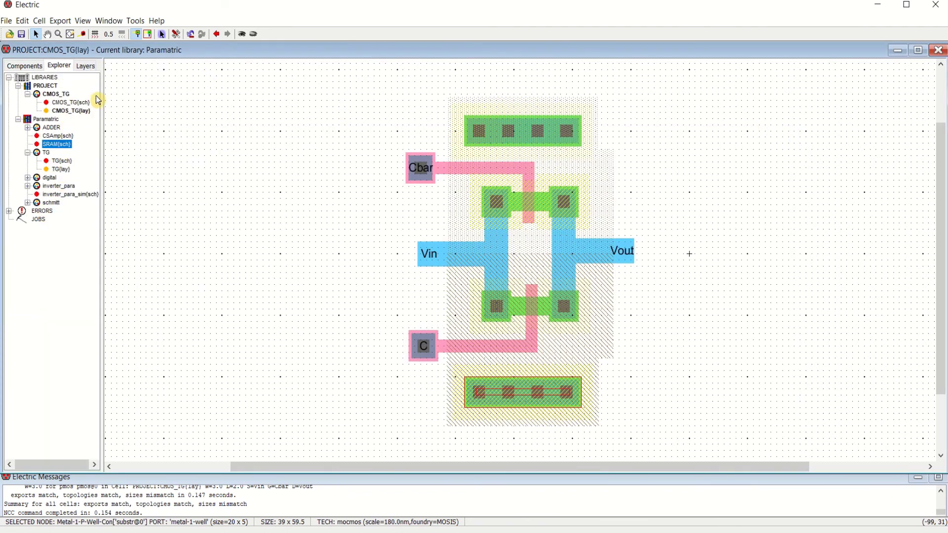
click(33, 69)
click(65, 69)
double_click(74, 104)
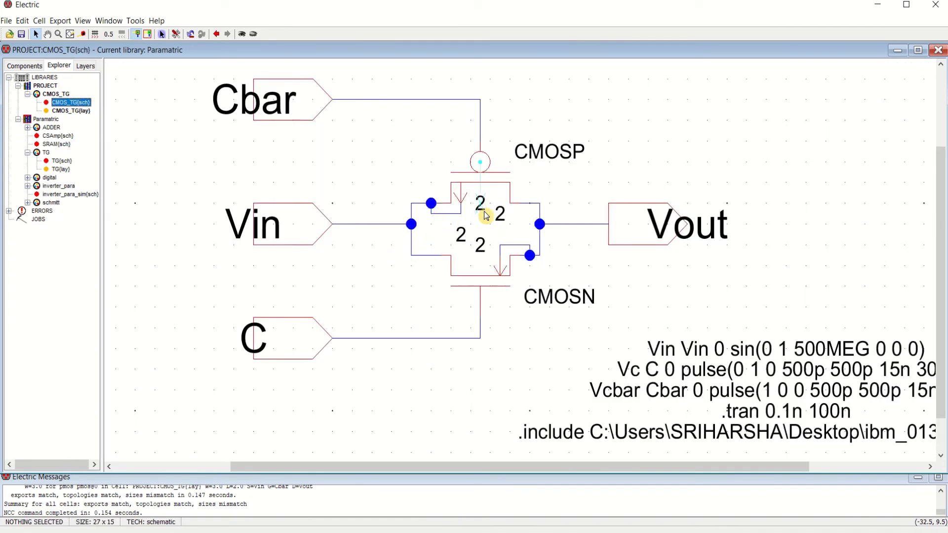
double_click(70, 111)
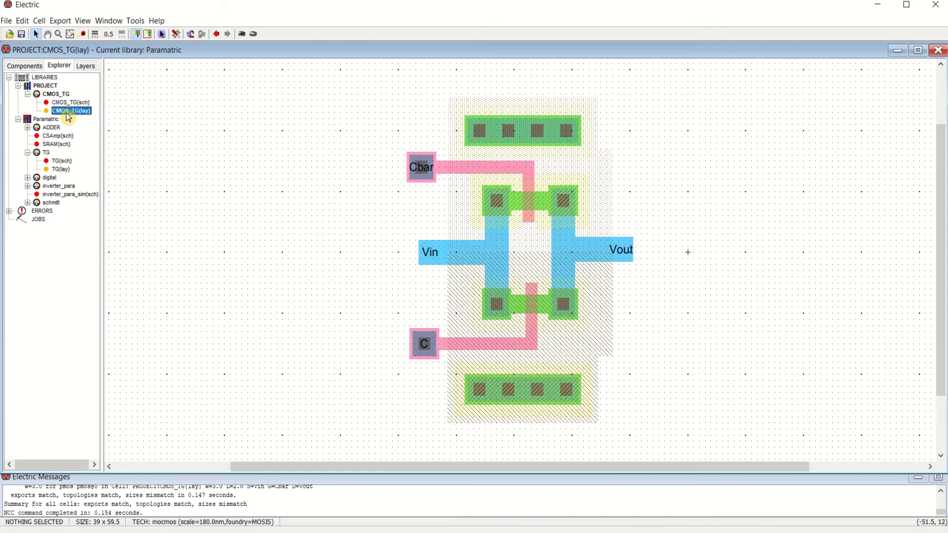
click(528, 202)
double_click(529, 203)
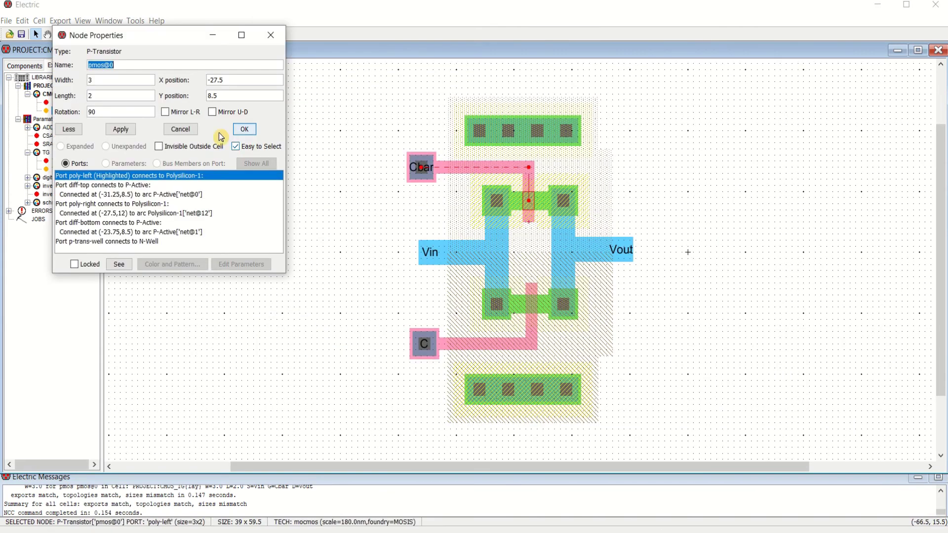
click(269, 40)
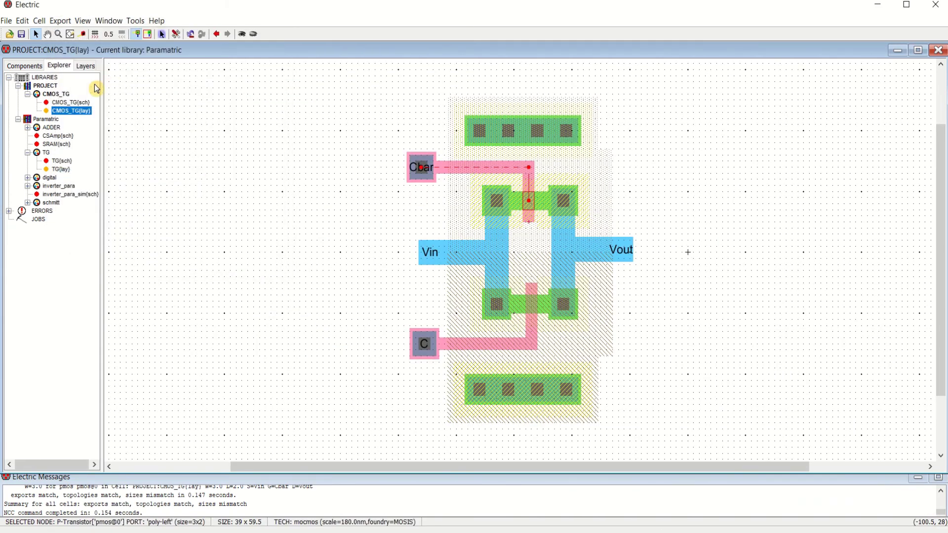
Step: Set the width of the pMOS transistor in the CMOS_TG schematic to 3
double_click(69, 104)
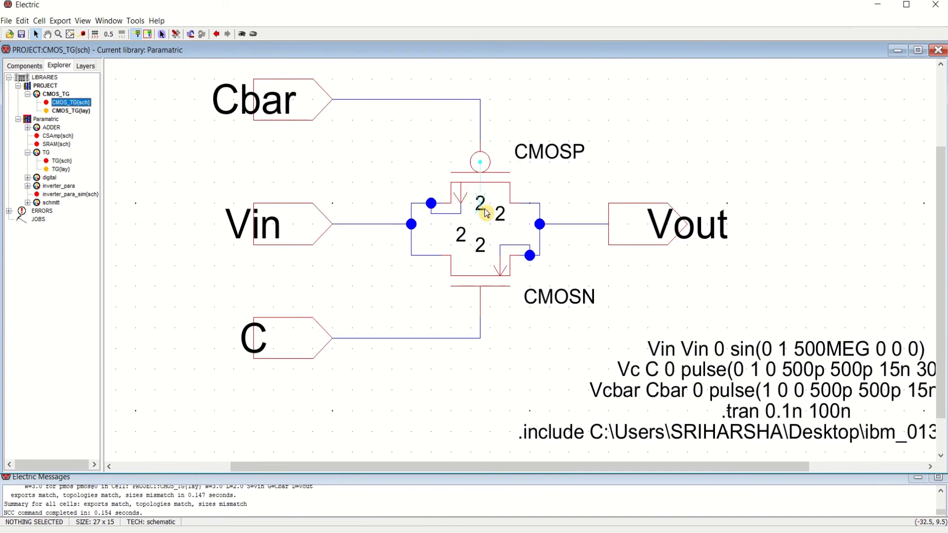
click(487, 176)
double_click(486, 176)
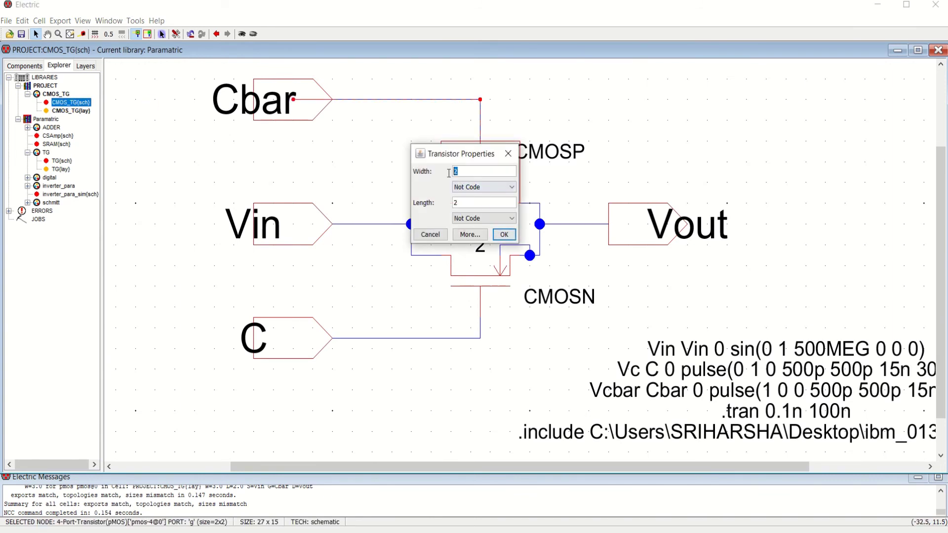
text(3)
click(501, 235)
Step: Set the width of the schematic's nMOS transistor to 3 and save the library
click(451, 275)
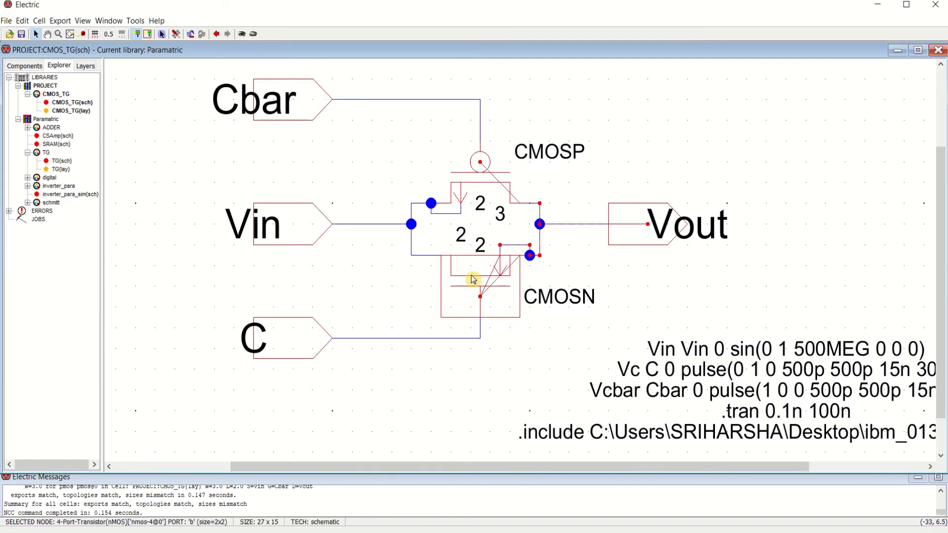
double_click(473, 279)
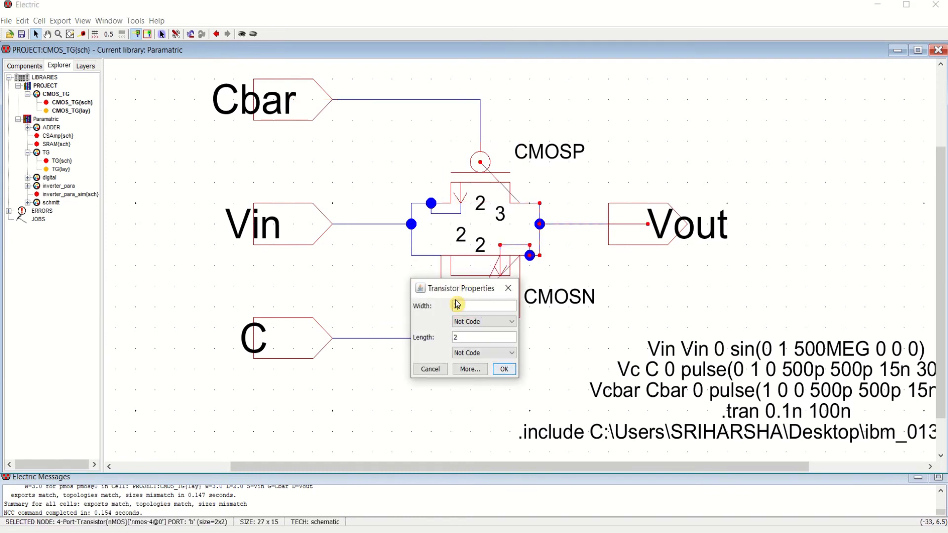
click(511, 373)
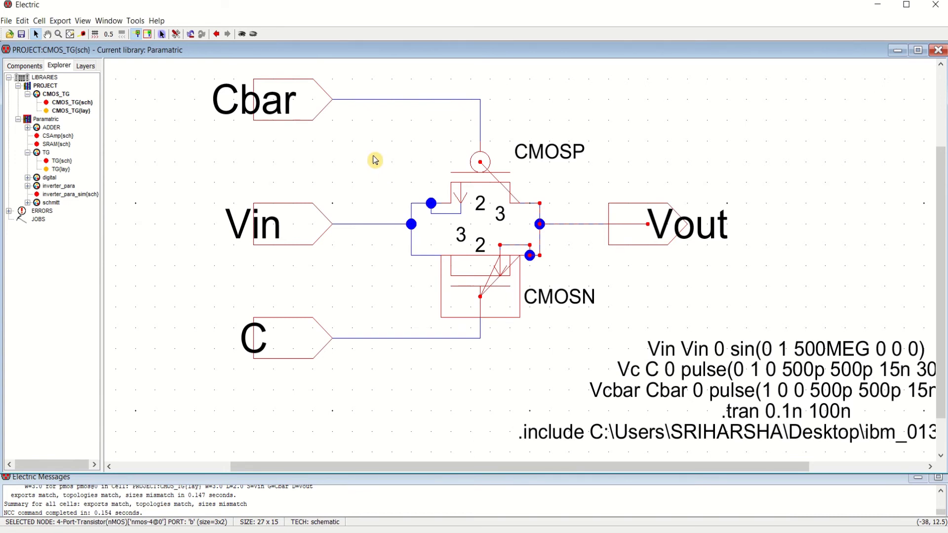
click(358, 156)
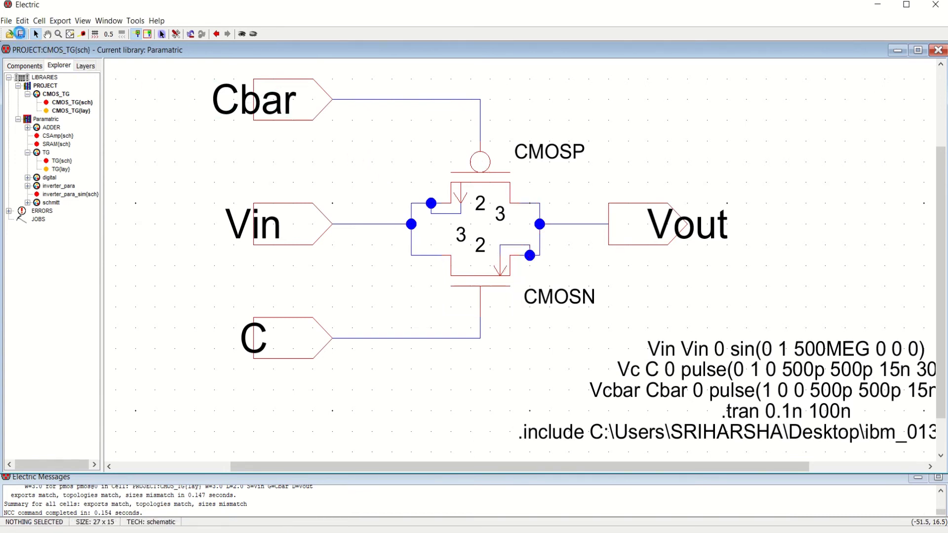
click(21, 33)
Step: Rerun the NCC schematic-versus-layout comparison from the CMOS_TG layout and highlight the match summary in the messages
double_click(81, 112)
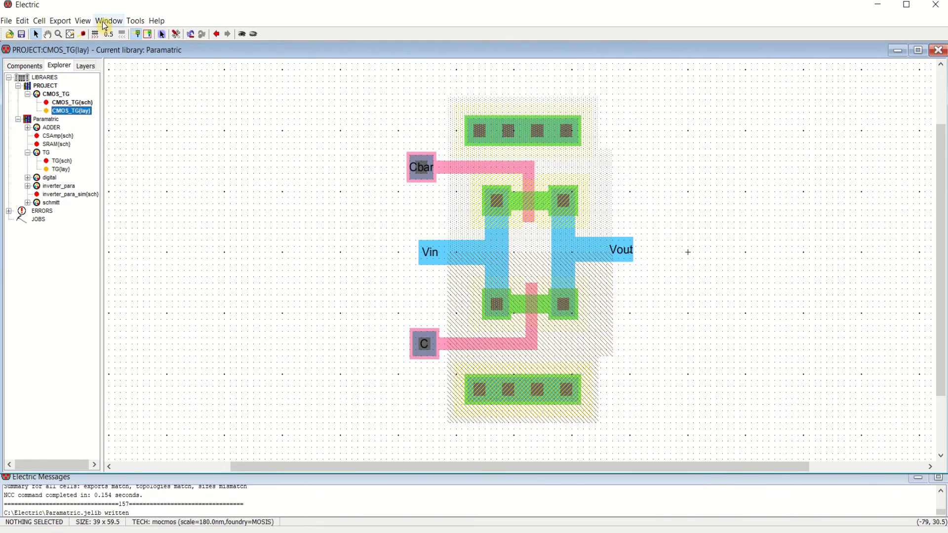
click(135, 22)
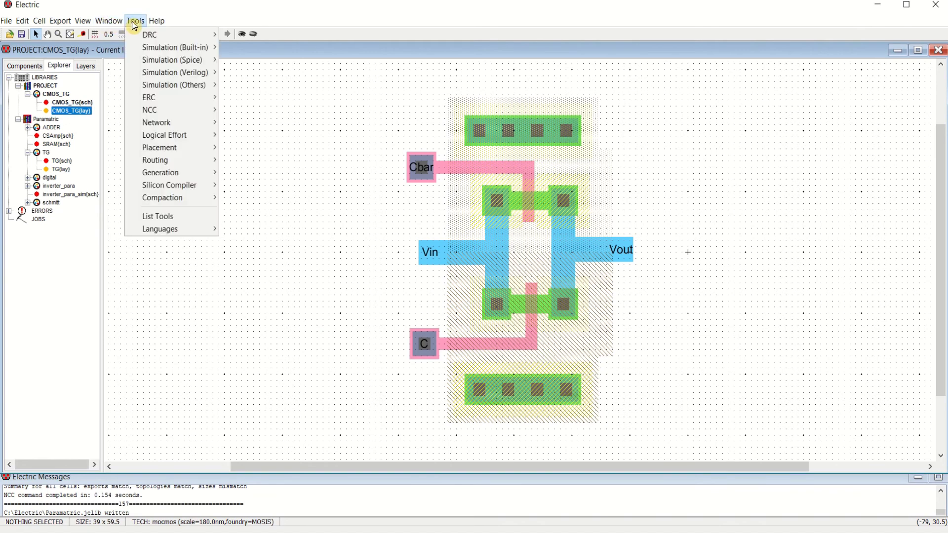
mouse_move(154, 110)
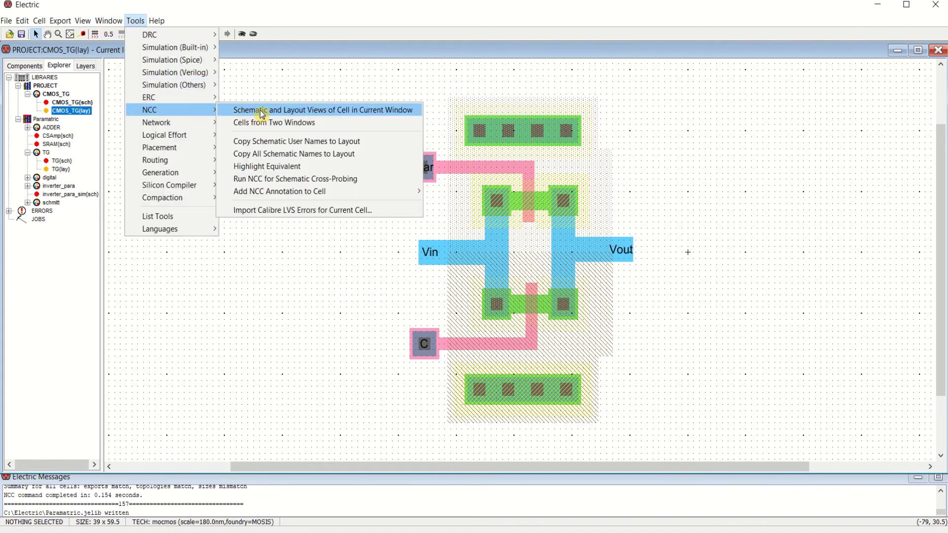
click(306, 111)
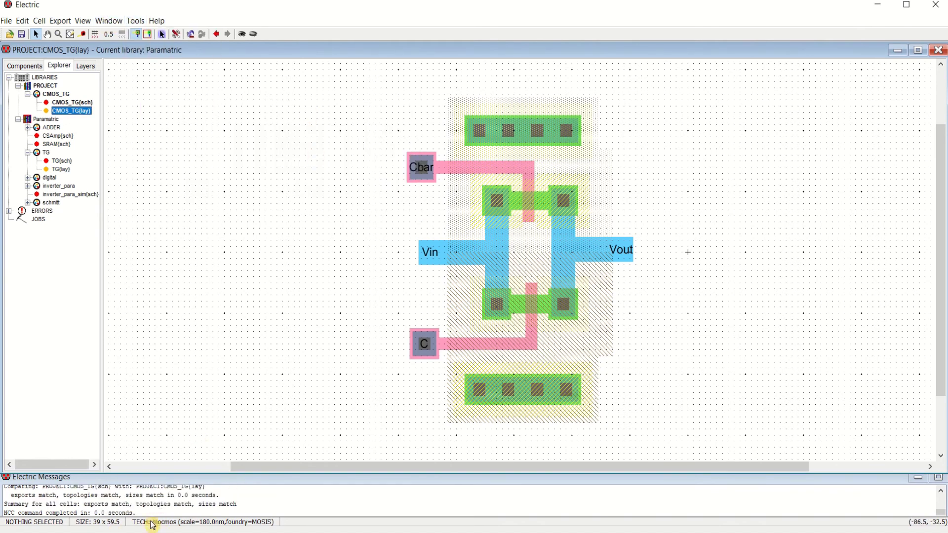
drag(241, 506, 175, 507)
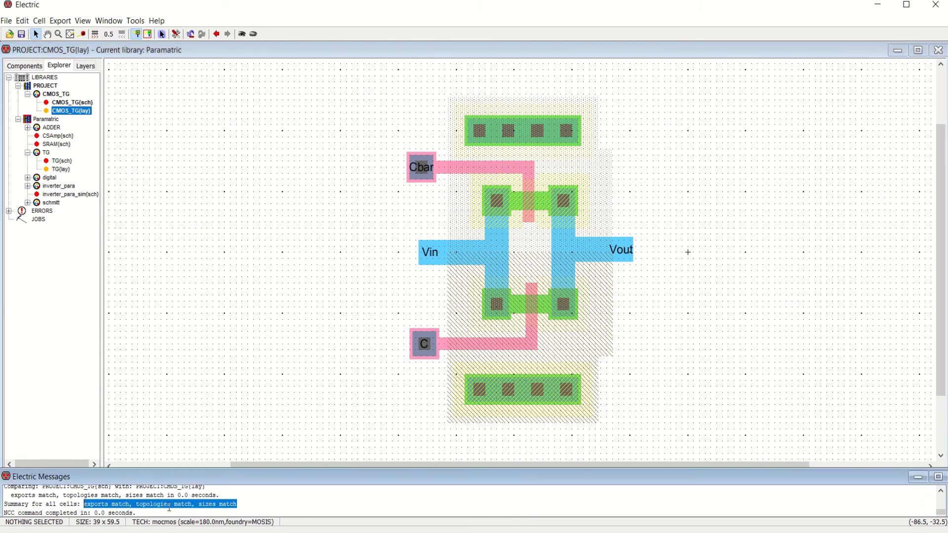
Step: Copy the SPICE code text from the CMOS_TG schematic into the layout, placing it beside the lower well contact
double_click(76, 103)
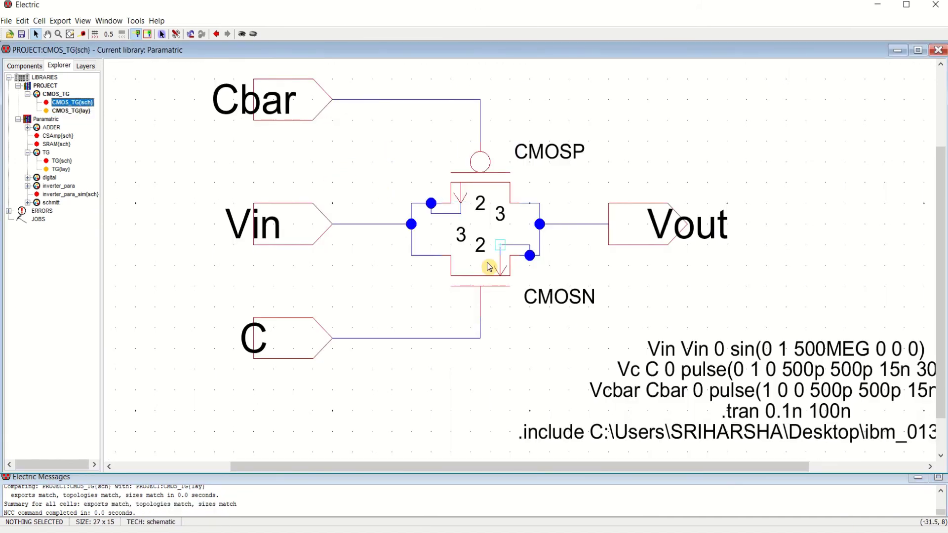
click(785, 395)
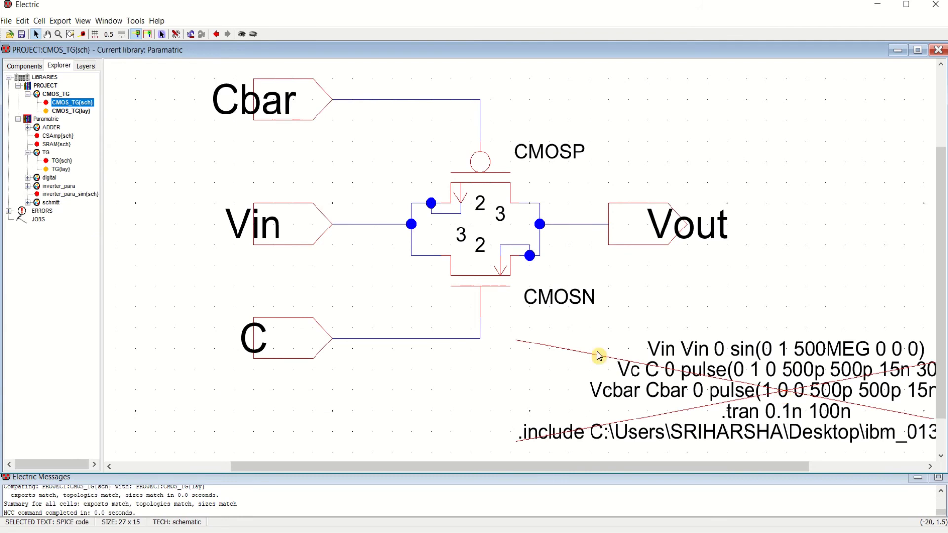
double_click(72, 111)
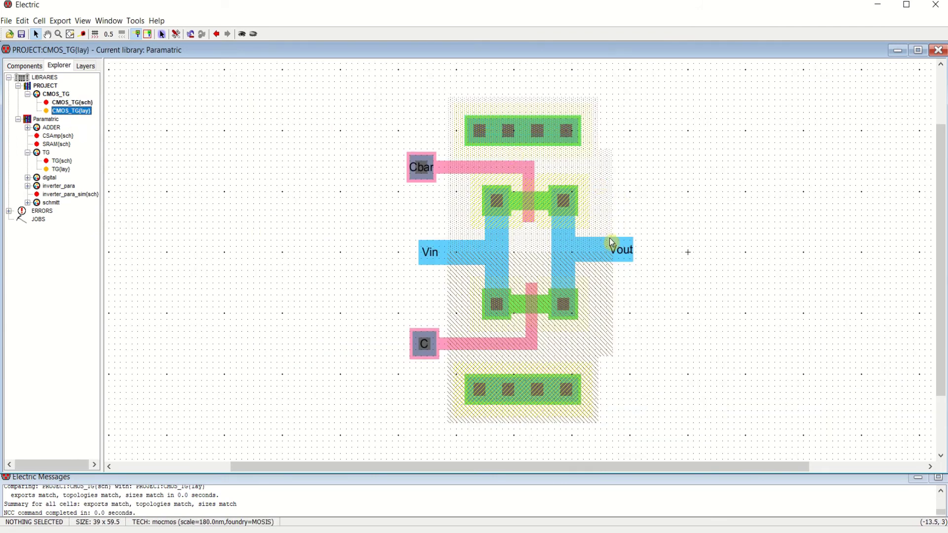
key(ctrl+v)
click(704, 365)
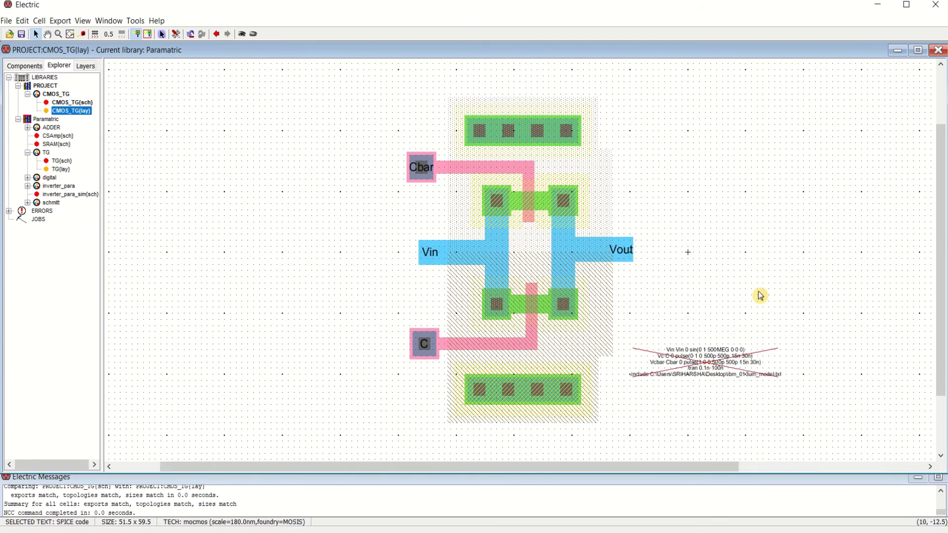
Step: Set the text size of the layout's SPICE code to 1.5 units
click(734, 378)
double_click(754, 382)
click(559, 316)
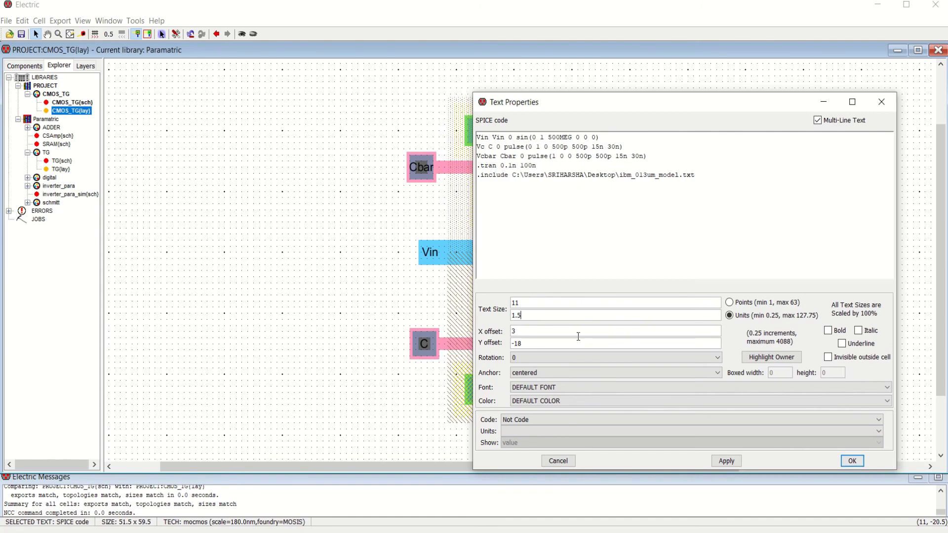
text(.5)
click(724, 460)
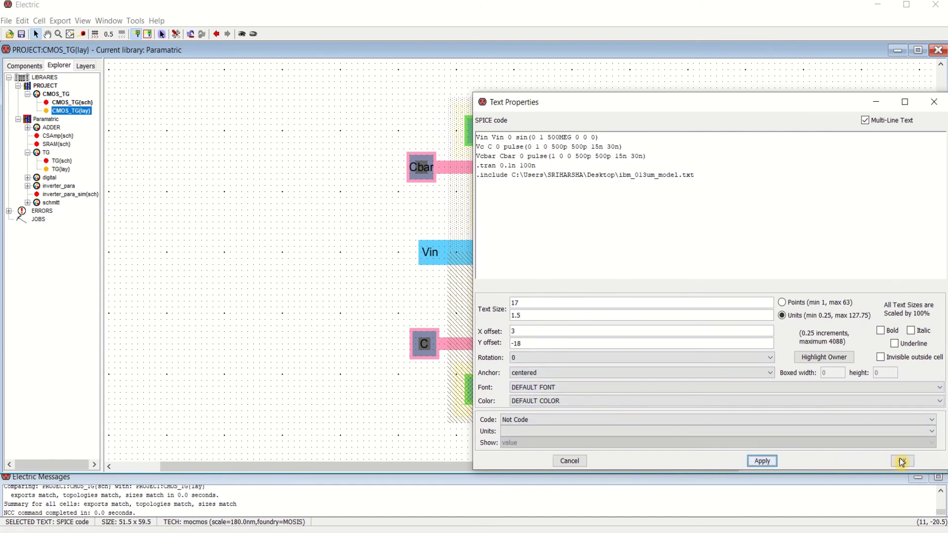
click(901, 461)
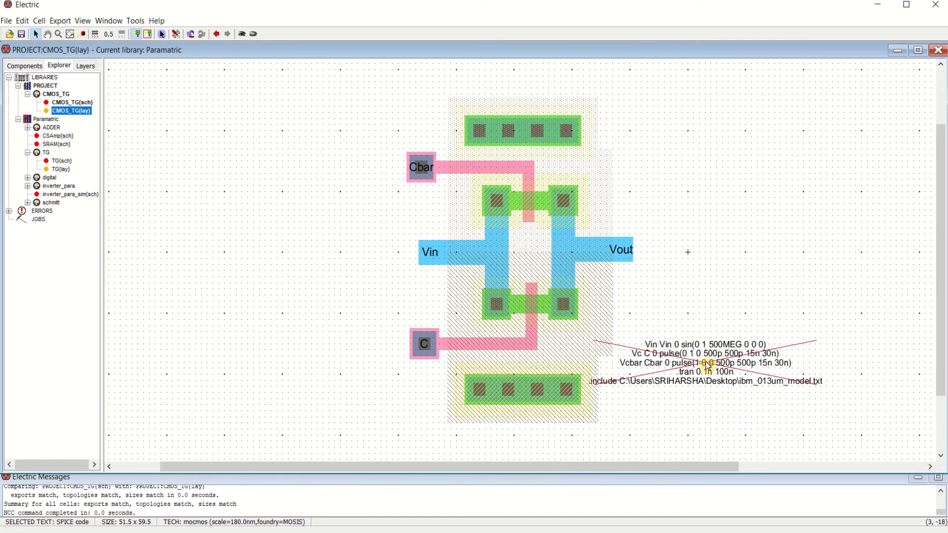
Step: Move the layout's SPICE code text about 9.5 units farther from the transmission gate and save the library
drag(707, 366, 763, 364)
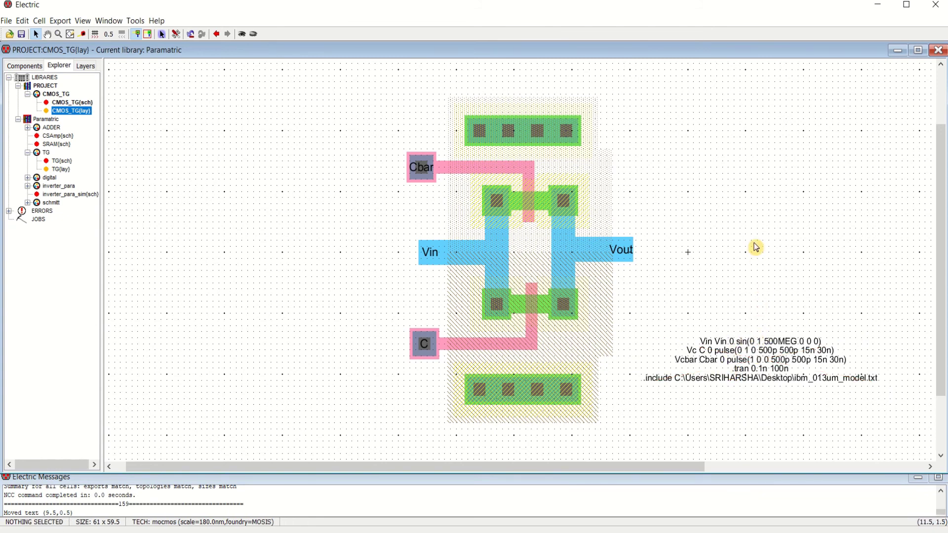
click(21, 34)
click(21, 34)
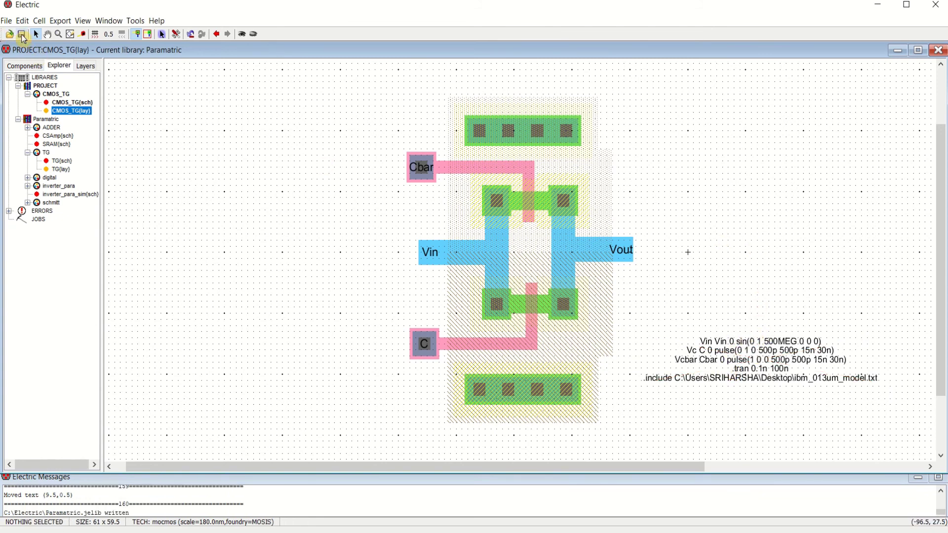
Step: Try to simulate the CMOS_TG layout by writing its SPICE deck, cancelling the run and closing LTspice
click(135, 21)
mouse_move(149, 59)
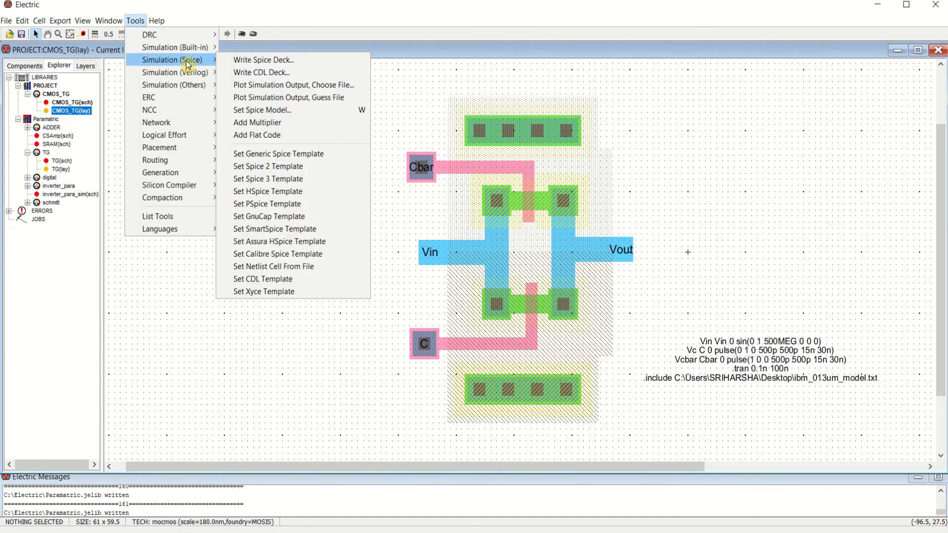
click(262, 62)
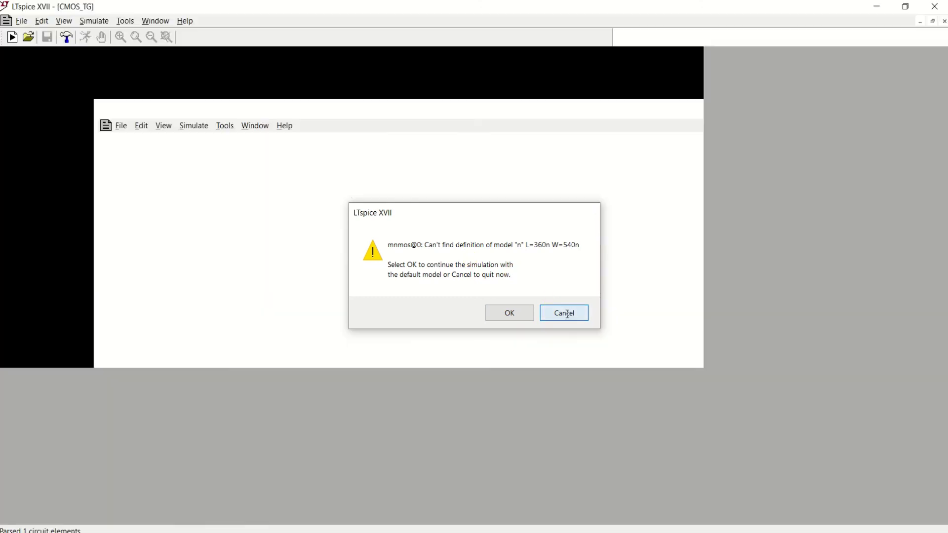
click(564, 313)
click(934, 6)
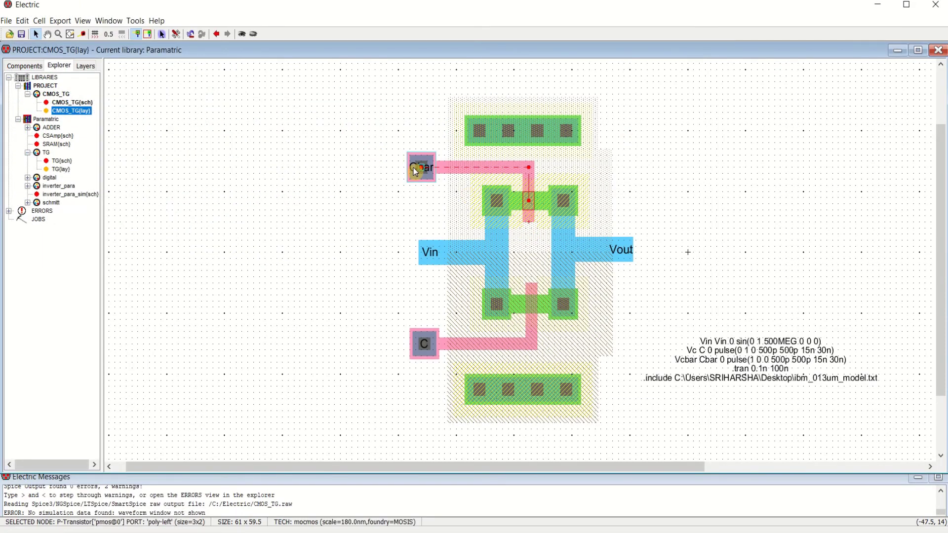
Step: Add SPICE model labels to both layout transistors and set the pMOS transistor's model to CMOSP
click(542, 317)
click(691, 193)
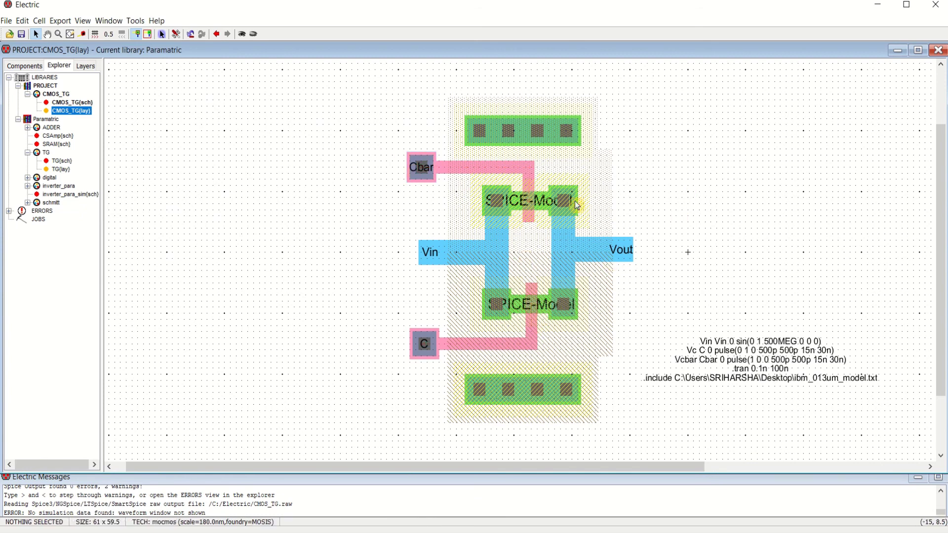
click(529, 204)
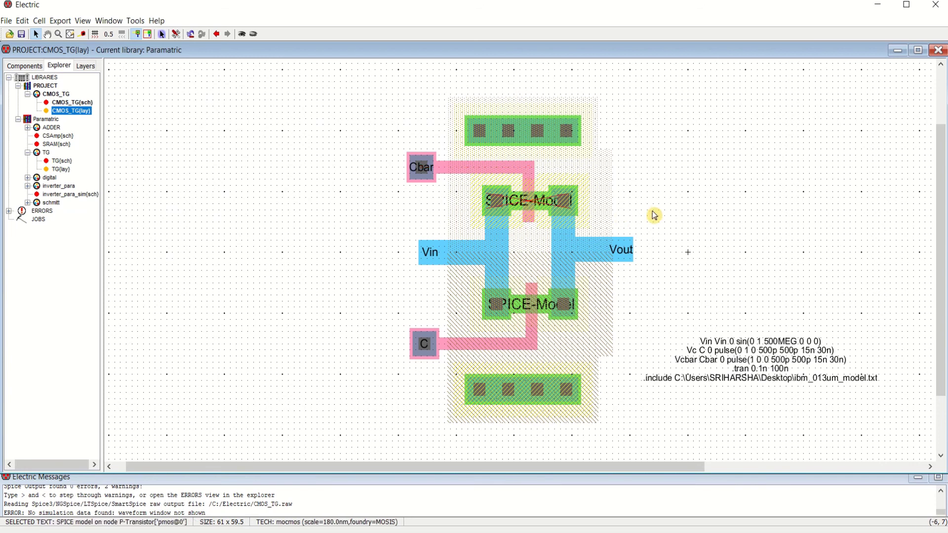
key(ctrl+i)
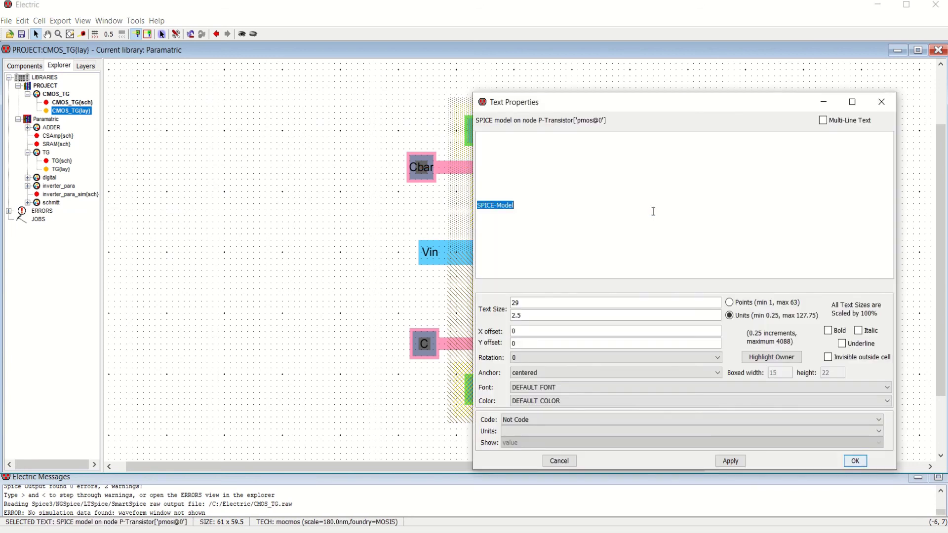
text(CMOSP)
click(730, 461)
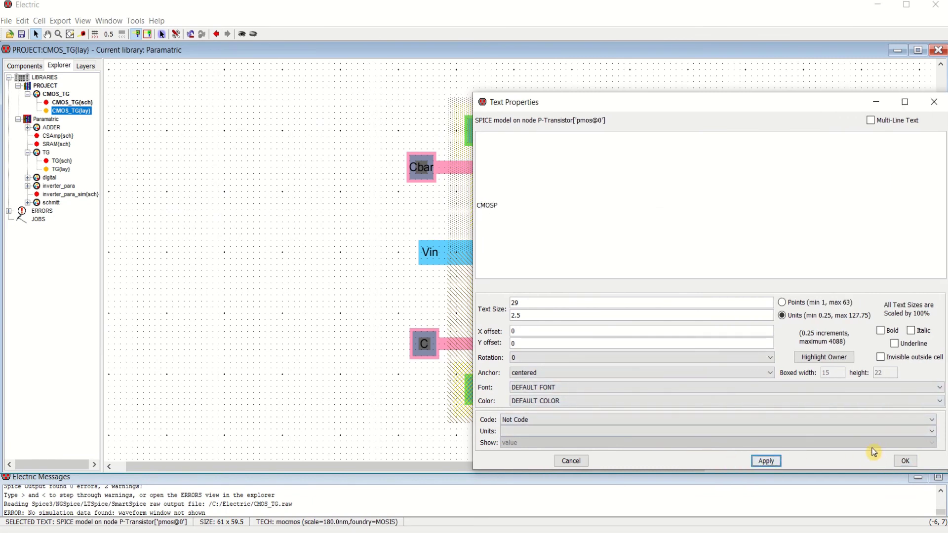
click(904, 461)
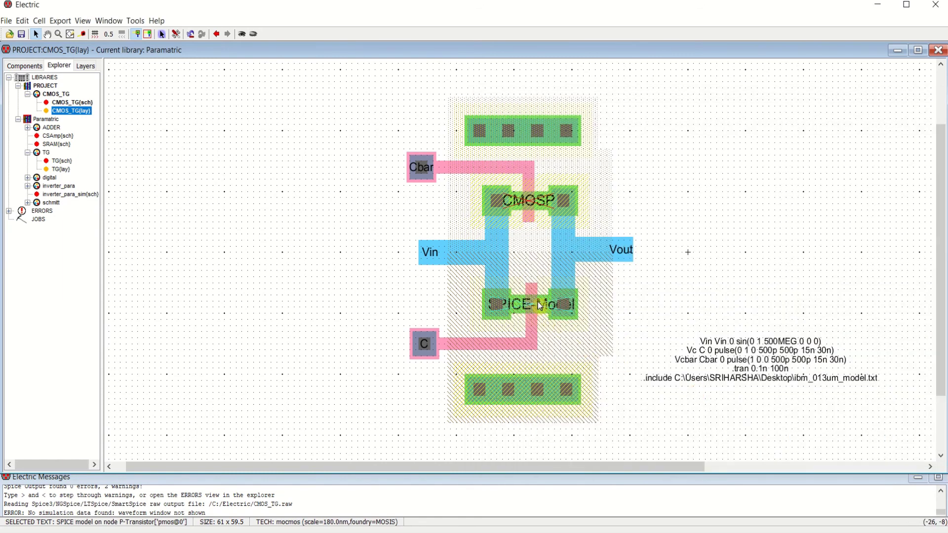
Step: Set the nMOS transistor's SPICE model to CMOSN and save the library
double_click(540, 306)
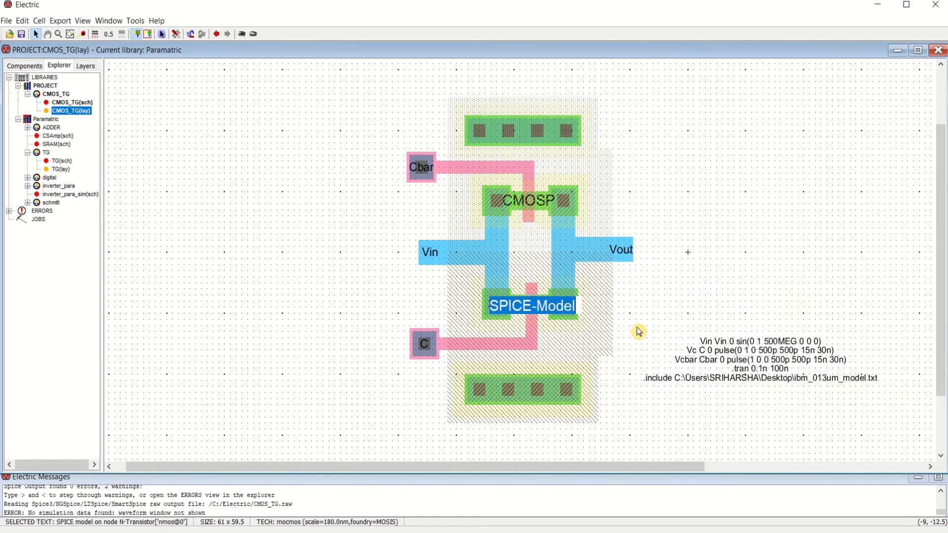
text(CMOSN)
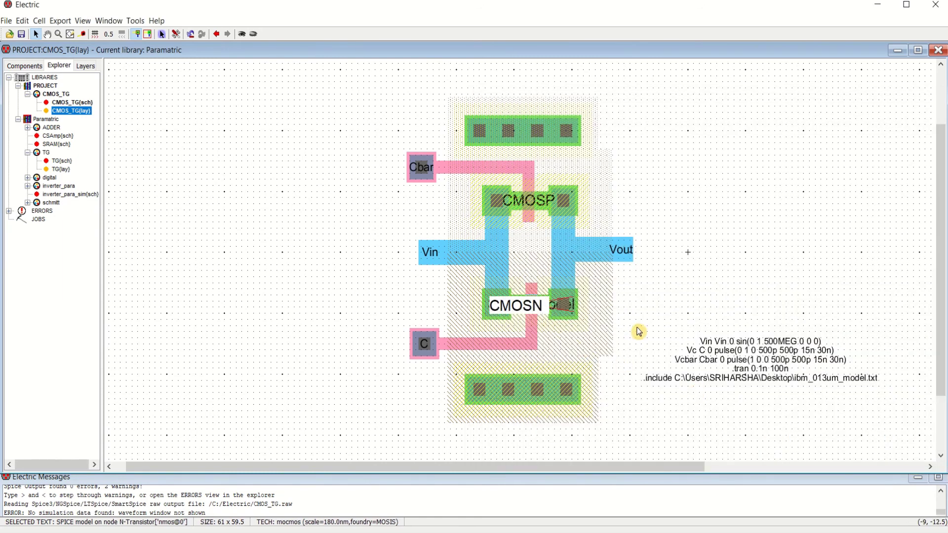
key(Return)
click(21, 34)
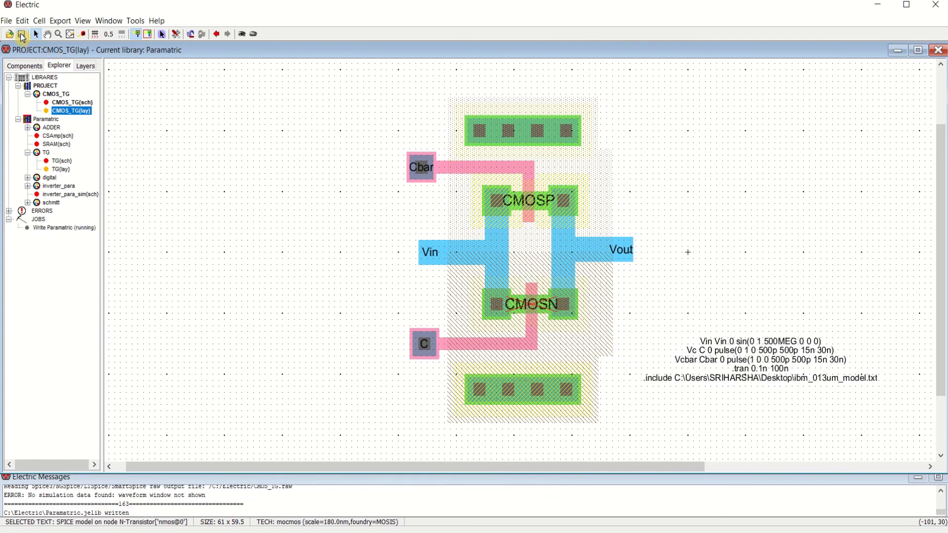
Step: Write the SPICE deck of the CMOS_TG layout to run it in LTspice, and maximize the waveform window
click(135, 21)
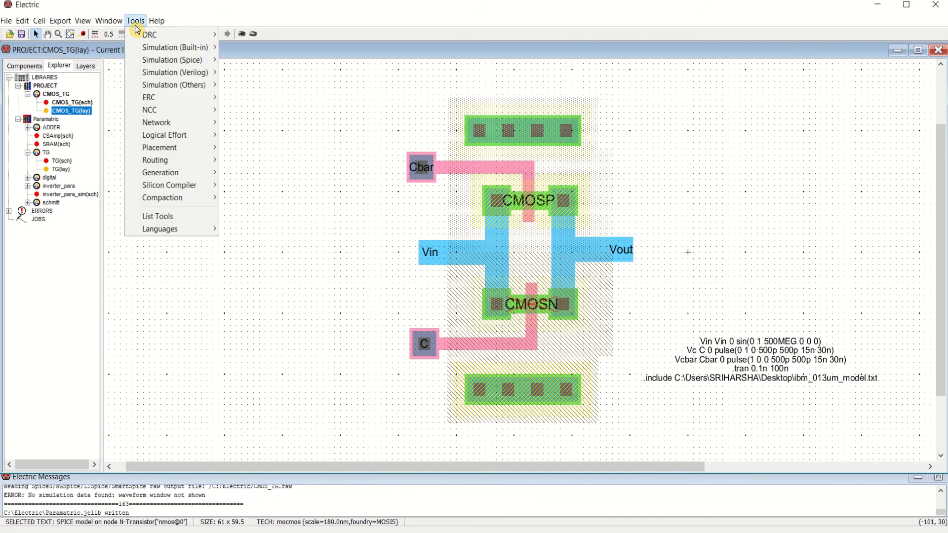
mouse_move(165, 60)
click(265, 60)
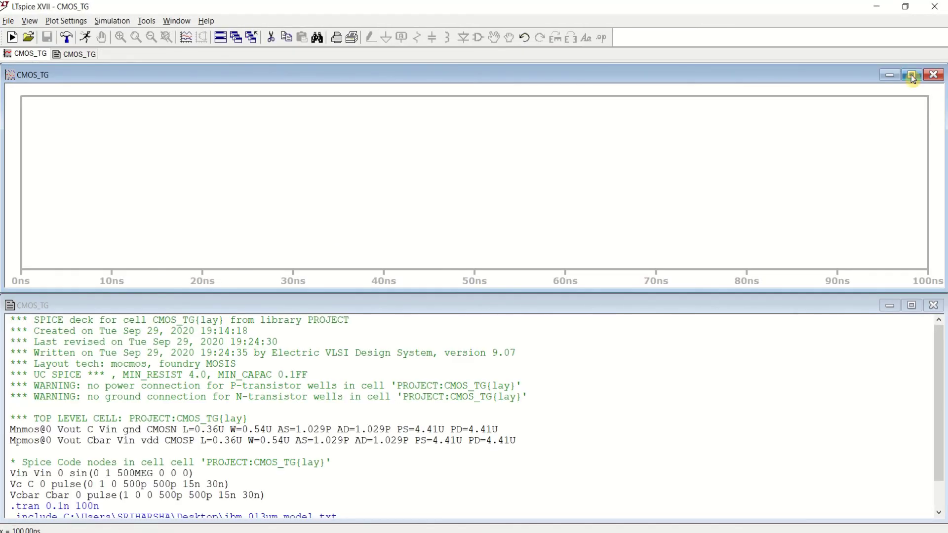
click(911, 75)
Step: Plot the V(vin), V(vout), V(cbar) and V(c) waveforms together
click(188, 40)
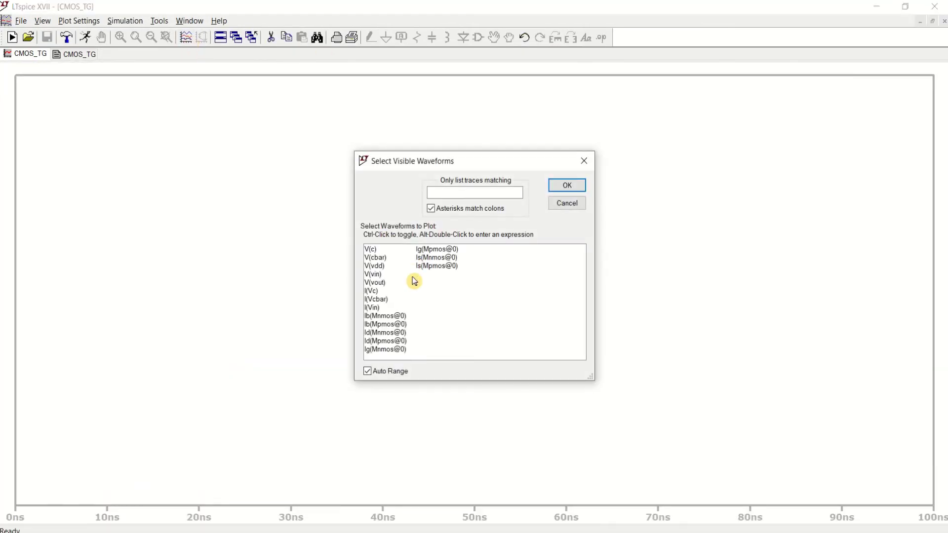
click(378, 275)
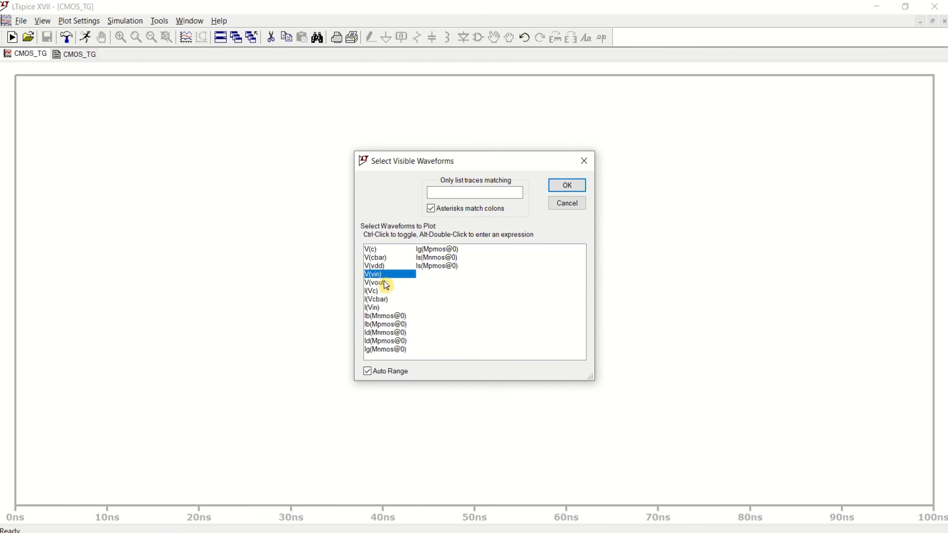
ctrl+click(381, 283)
ctrl+click(379, 257)
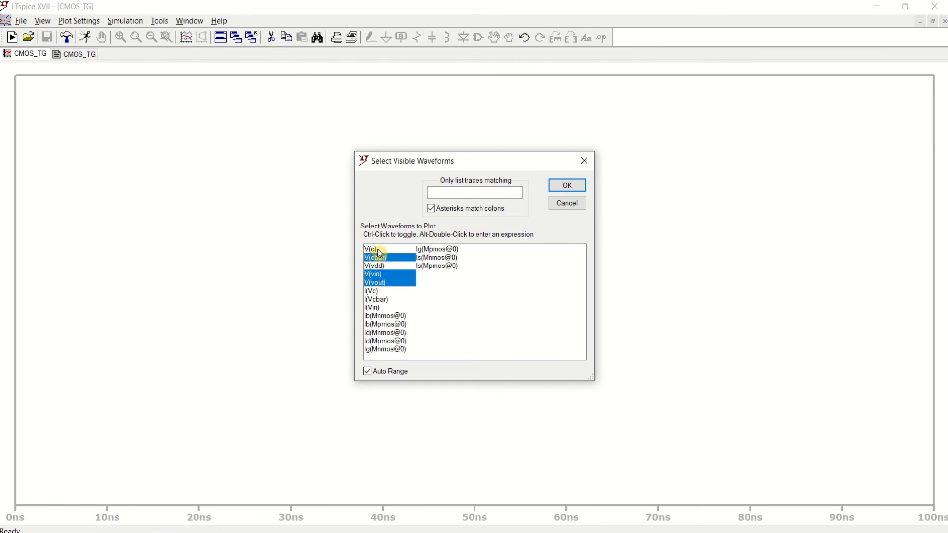
ctrl+click(375, 250)
click(561, 186)
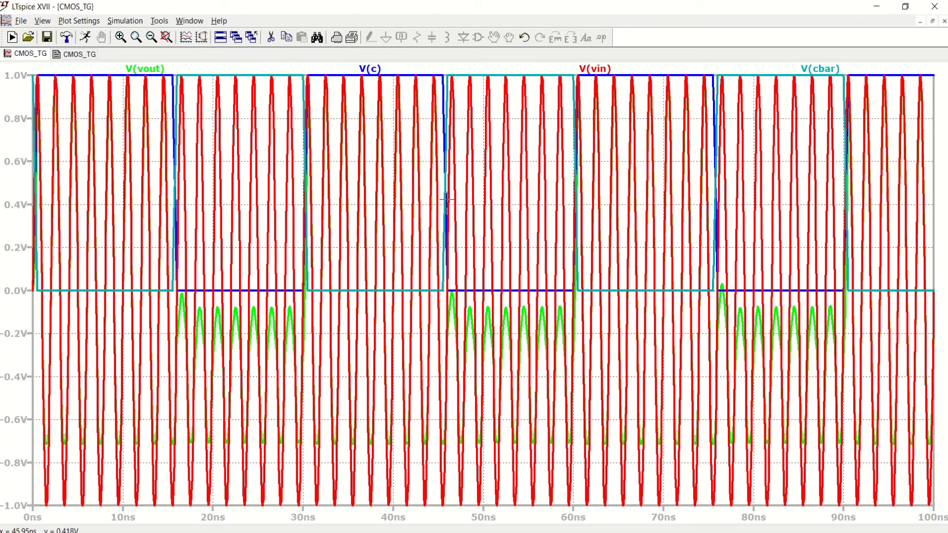
Step: Add three empty plot panes above the existing waveform plot
right_click(644, 66)
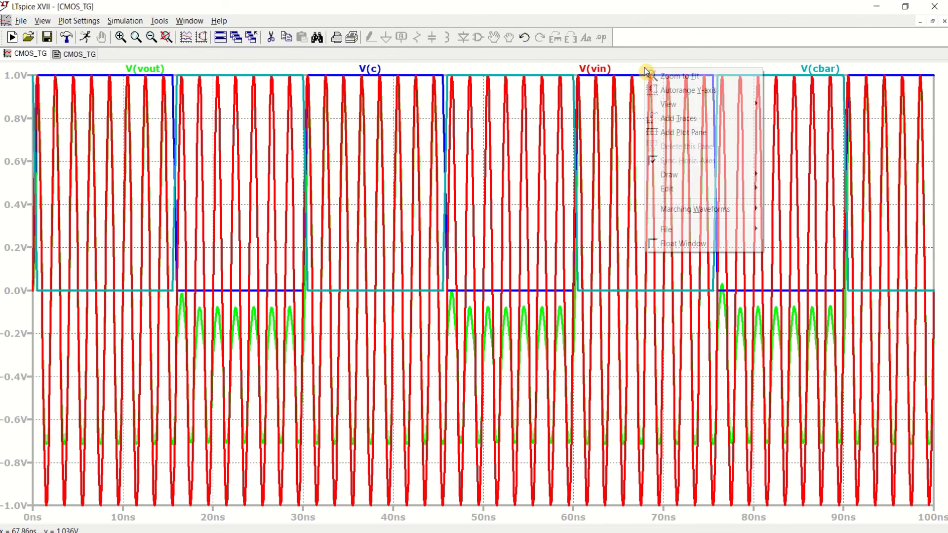
click(709, 134)
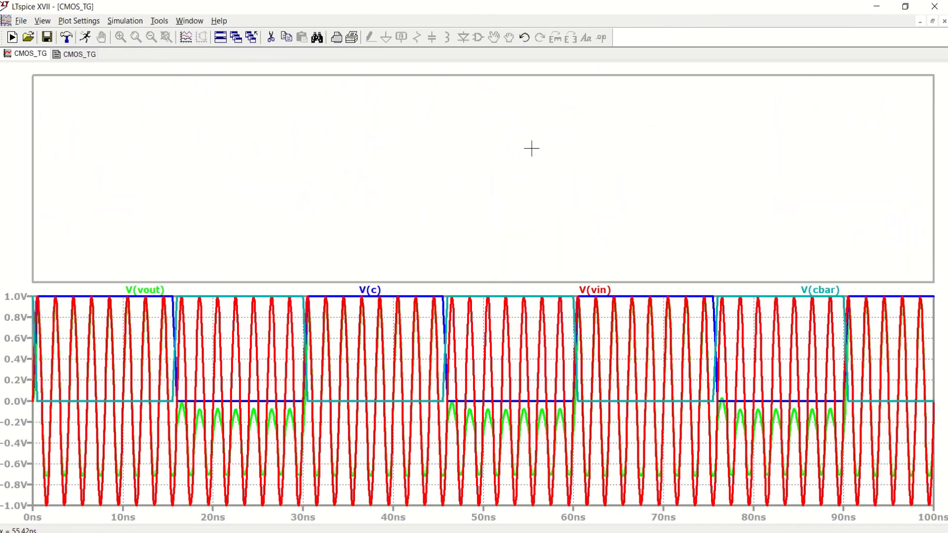
right_click(531, 148)
click(599, 217)
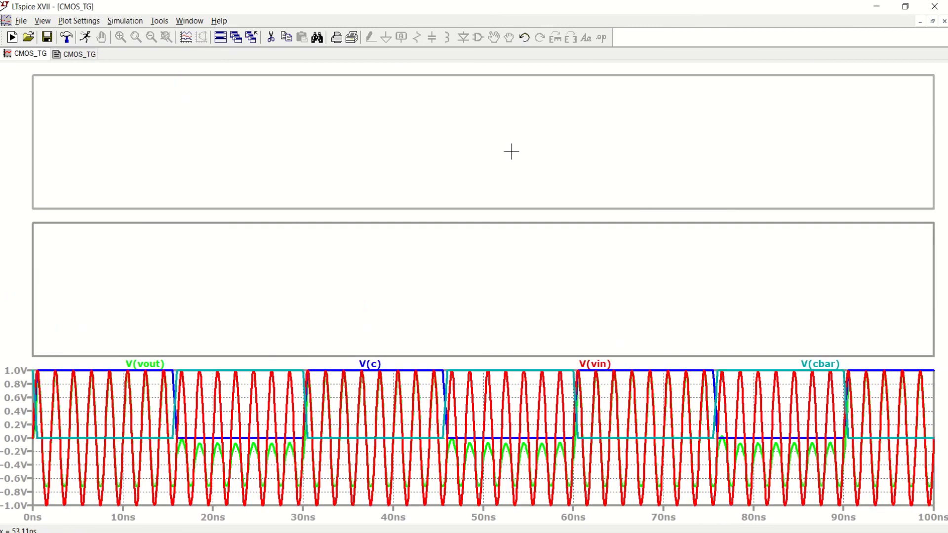
right_click(511, 151)
click(565, 218)
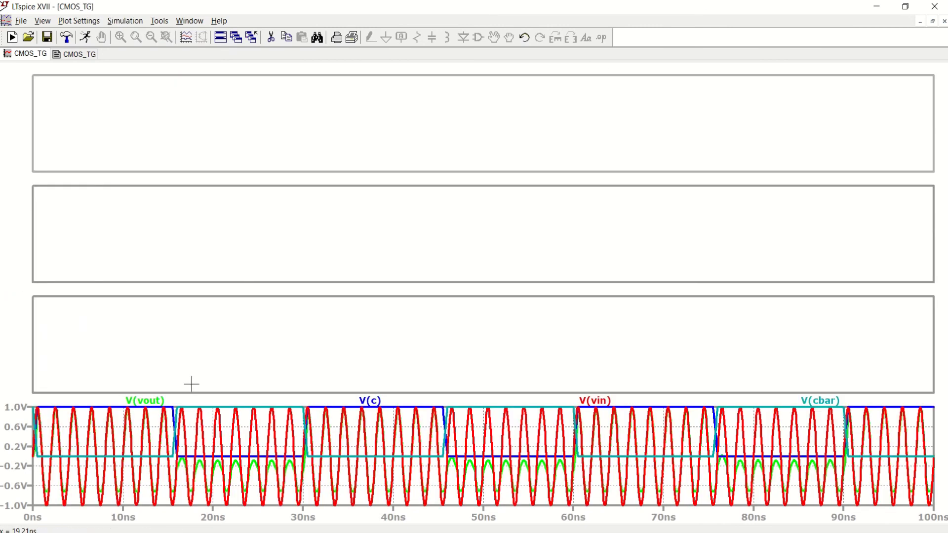
Step: Distribute the traces into separate panes from top to bottom: V(vin), V(c), V(cbar), leaving V(vout) in the lowest
drag(597, 401, 571, 95)
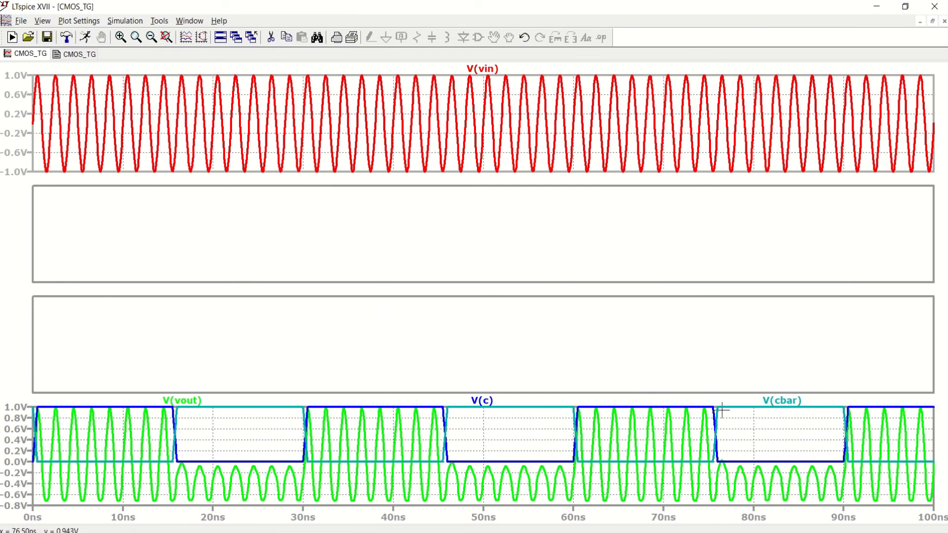
mouse_move(488, 407)
mouse_down()
mouse_move(461, 181)
mouse_move(448, 196)
mouse_up()
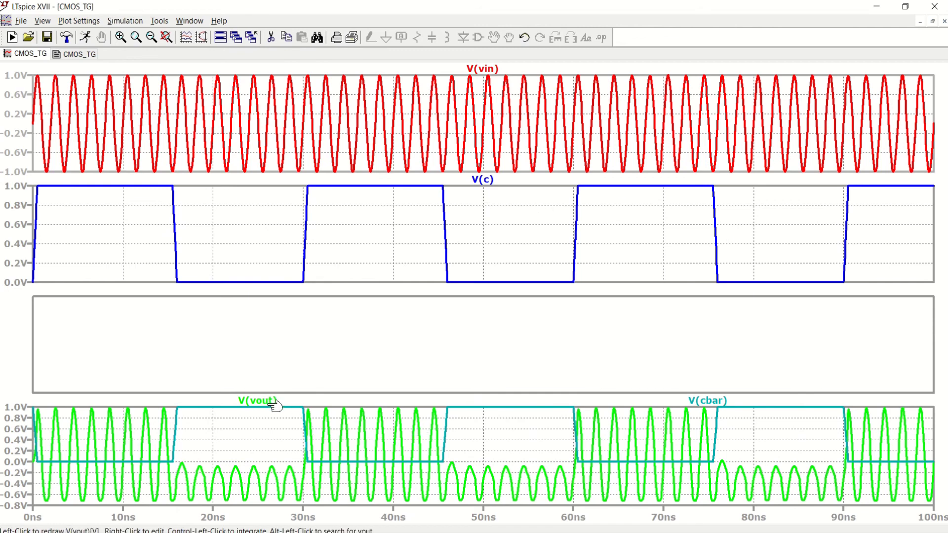
drag(708, 400, 689, 317)
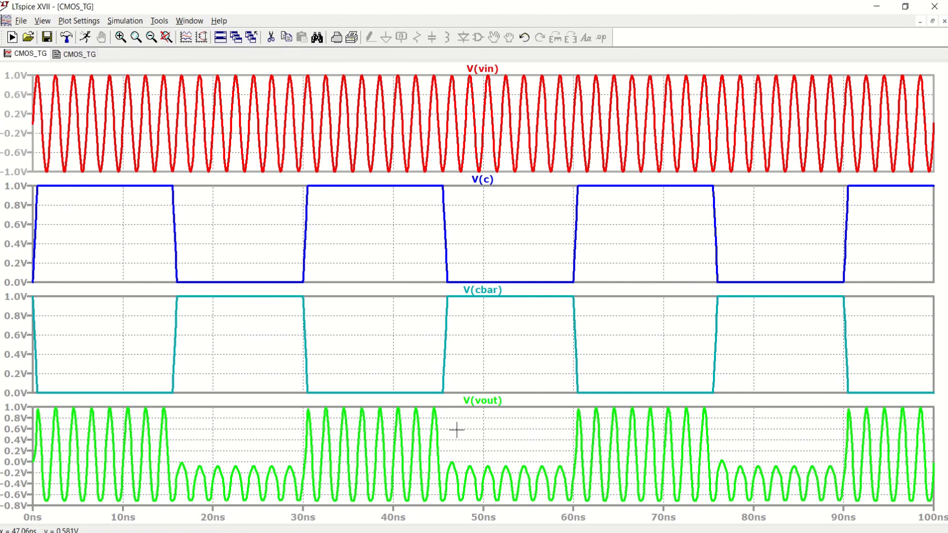
Step: Change the V(vout) trace color to magenta
right_click(487, 402)
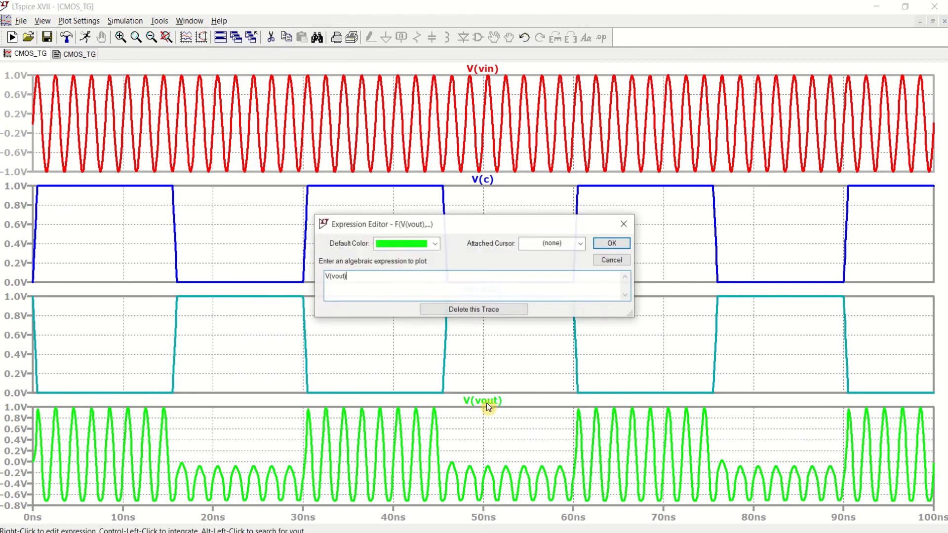
click(436, 243)
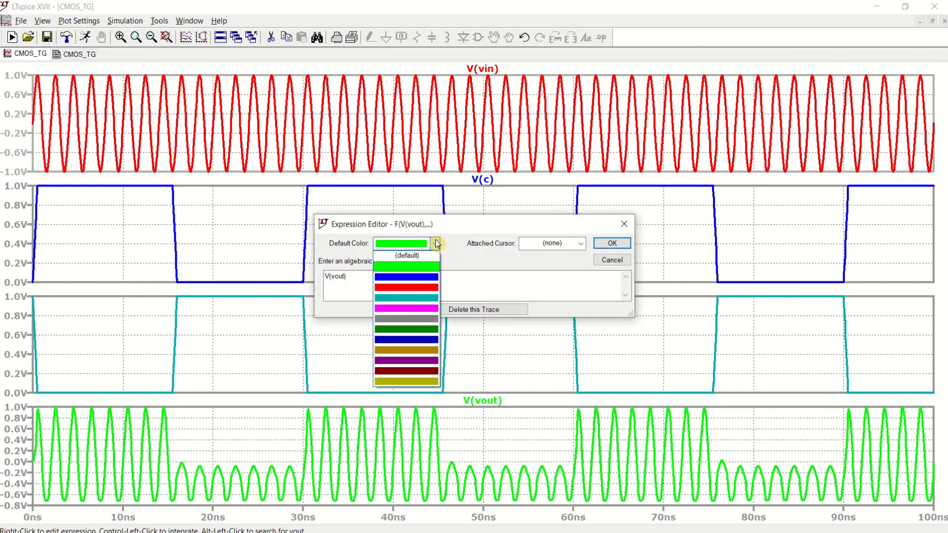
click(413, 309)
click(611, 243)
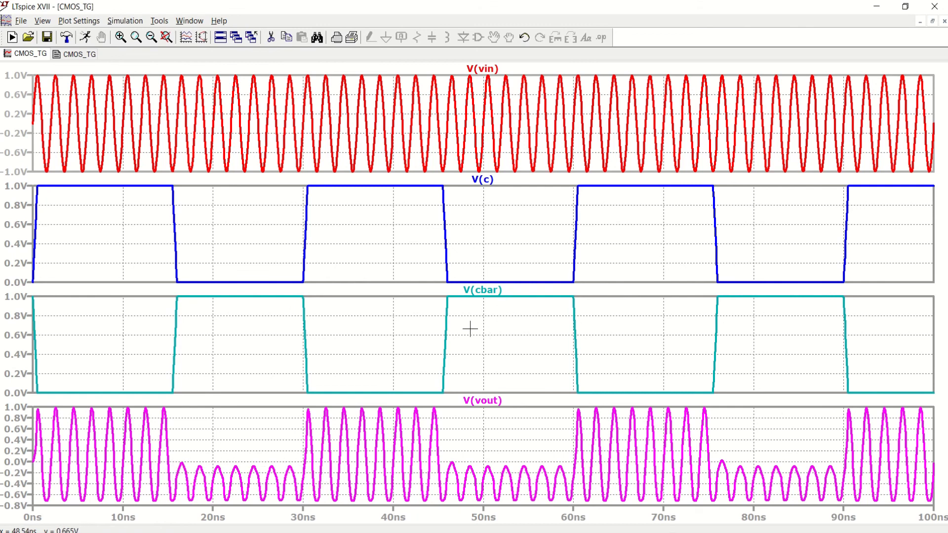
Step: Set the V(vout) trace color back to bright green
right_click(487, 401)
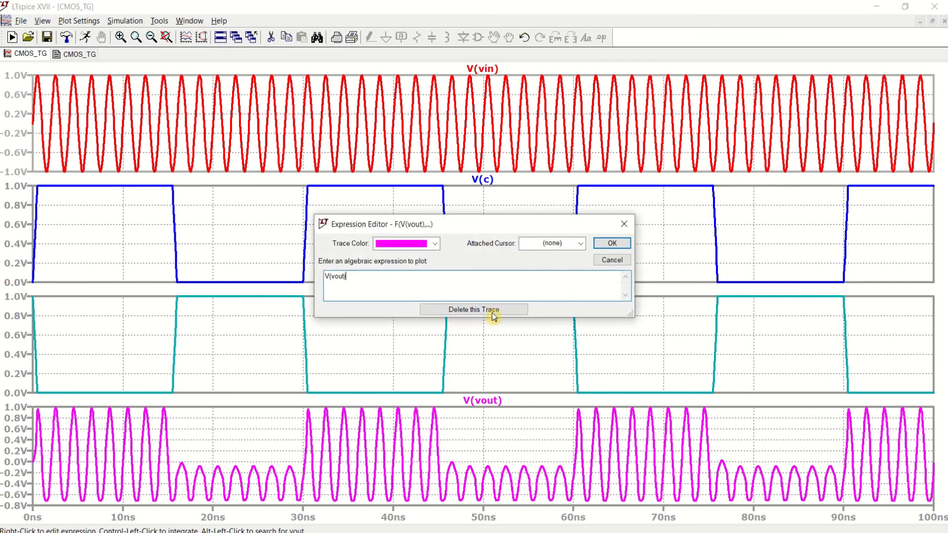
click(440, 243)
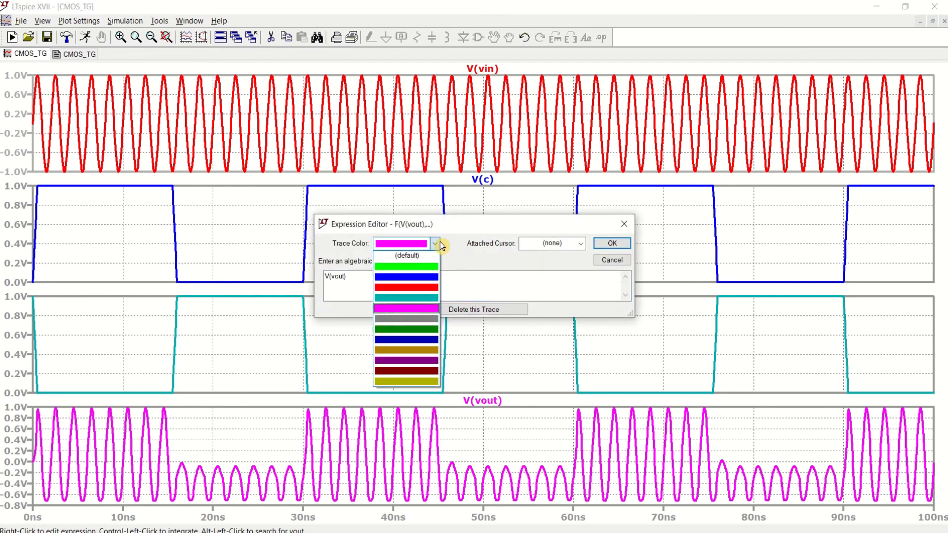
click(419, 266)
click(611, 244)
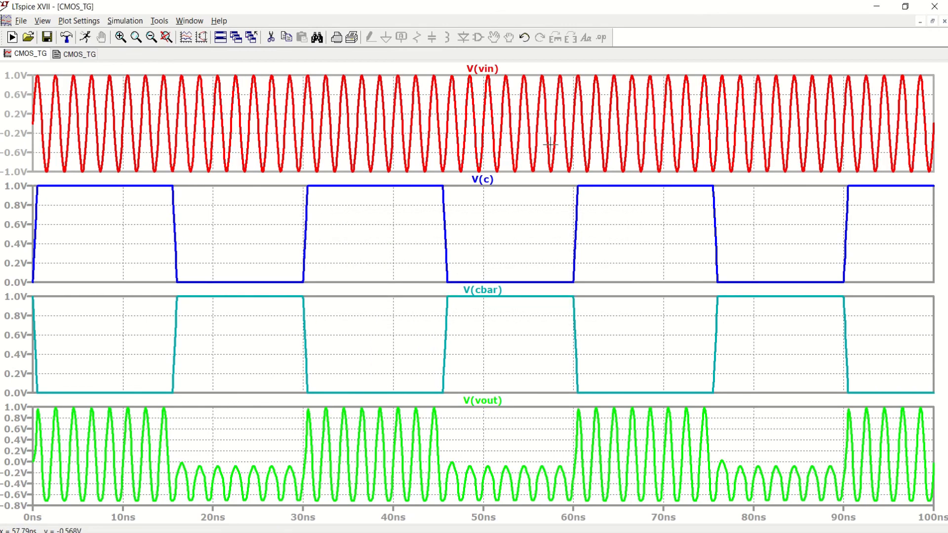
Step: Change the V(cbar) trace color to dark green, keeping the V(vin) trace settings as they are
right_click(478, 70)
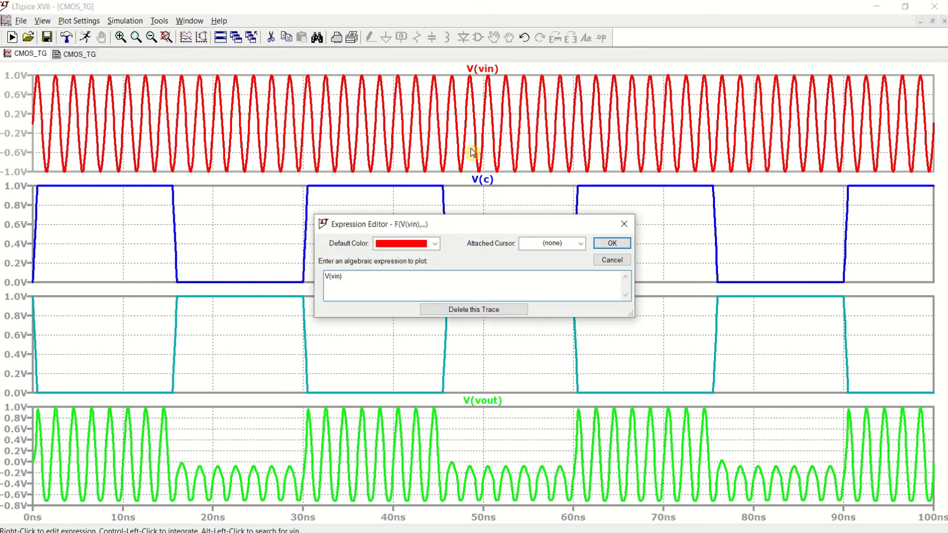
click(624, 223)
right_click(494, 290)
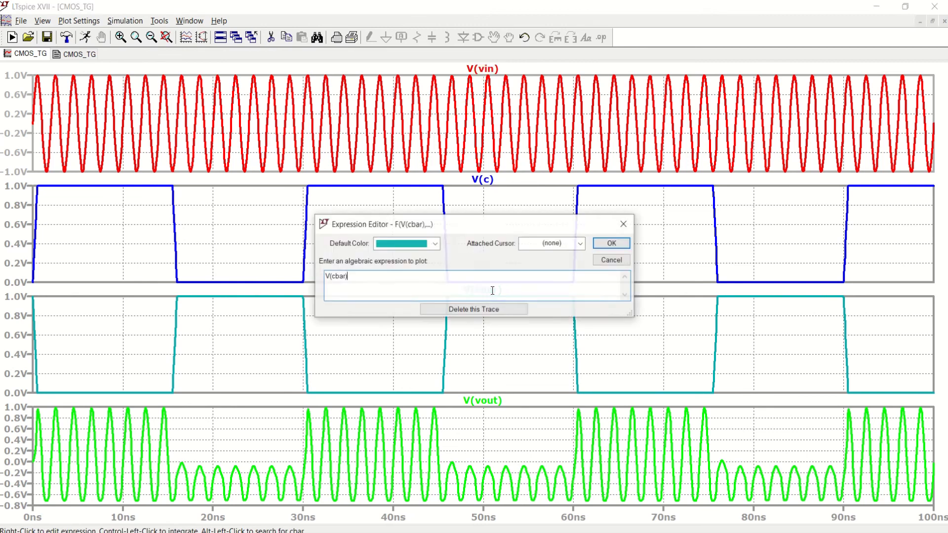
click(435, 243)
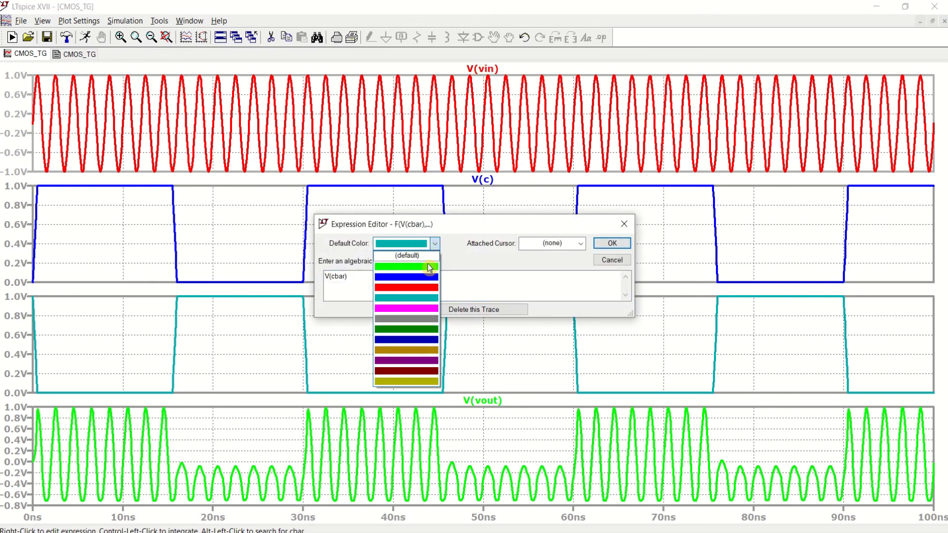
click(419, 330)
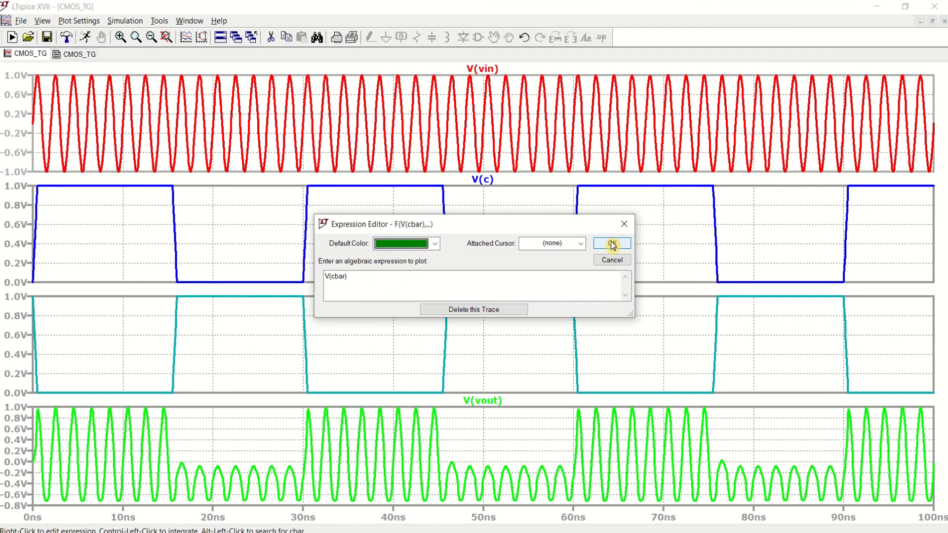
click(611, 242)
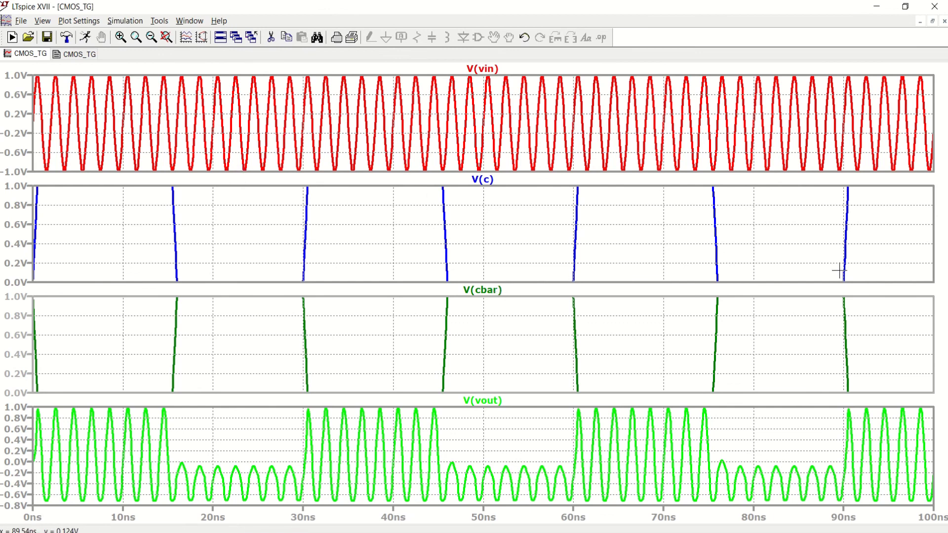
mouse_move(493, 6)
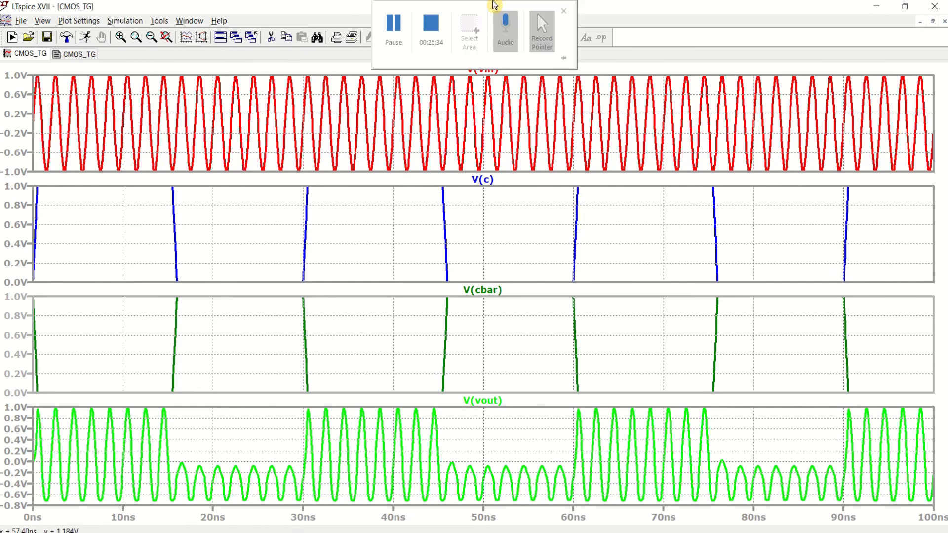